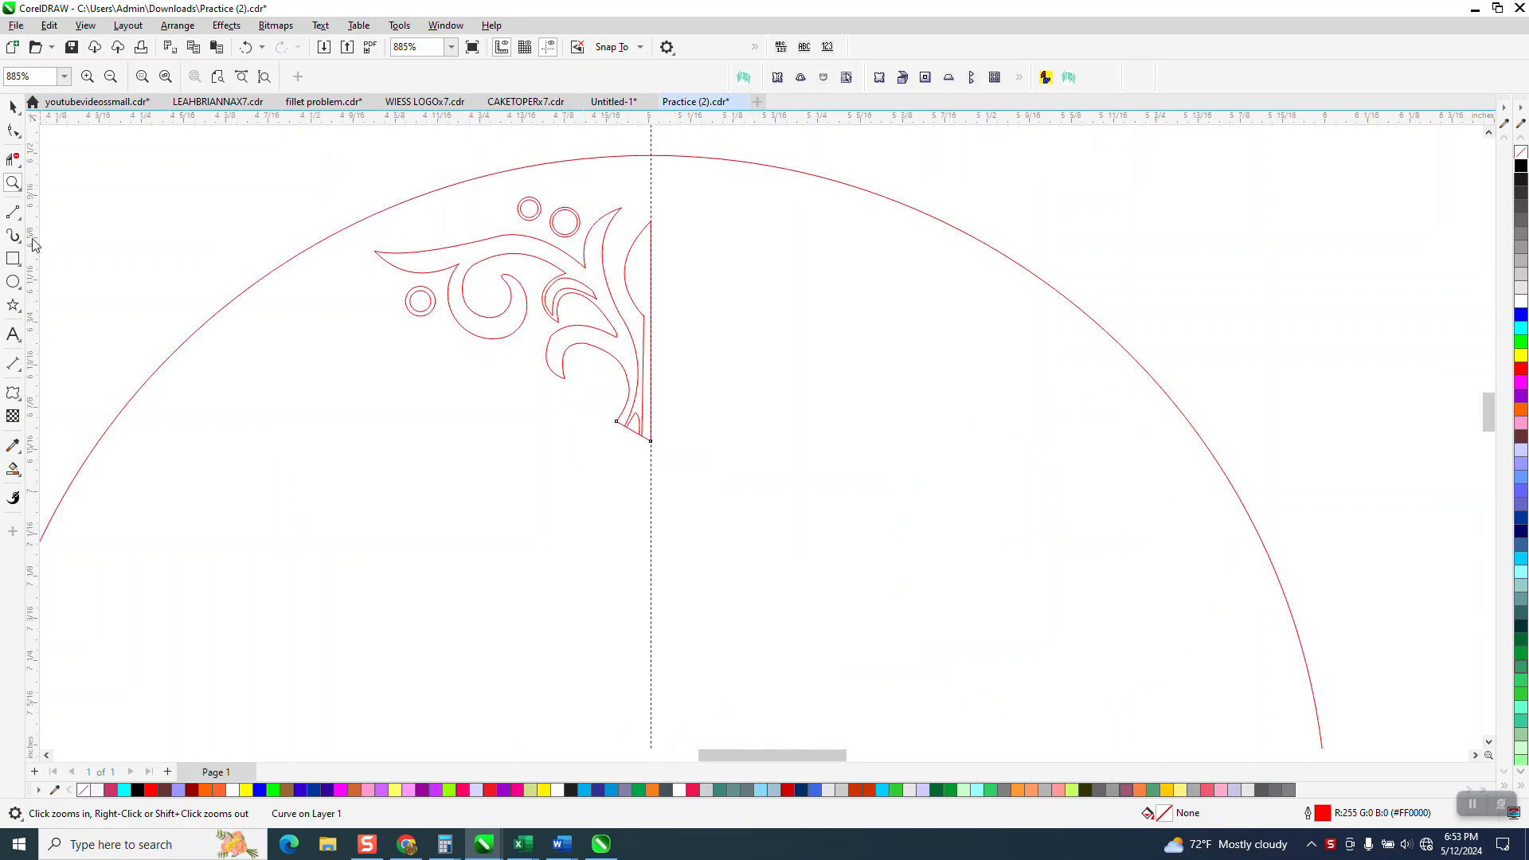
Step: Draw a 3-point curve about 0.109" tall and 0.027" wide inside the half leaf, with both ends on the vertical guideline
click(20, 226)
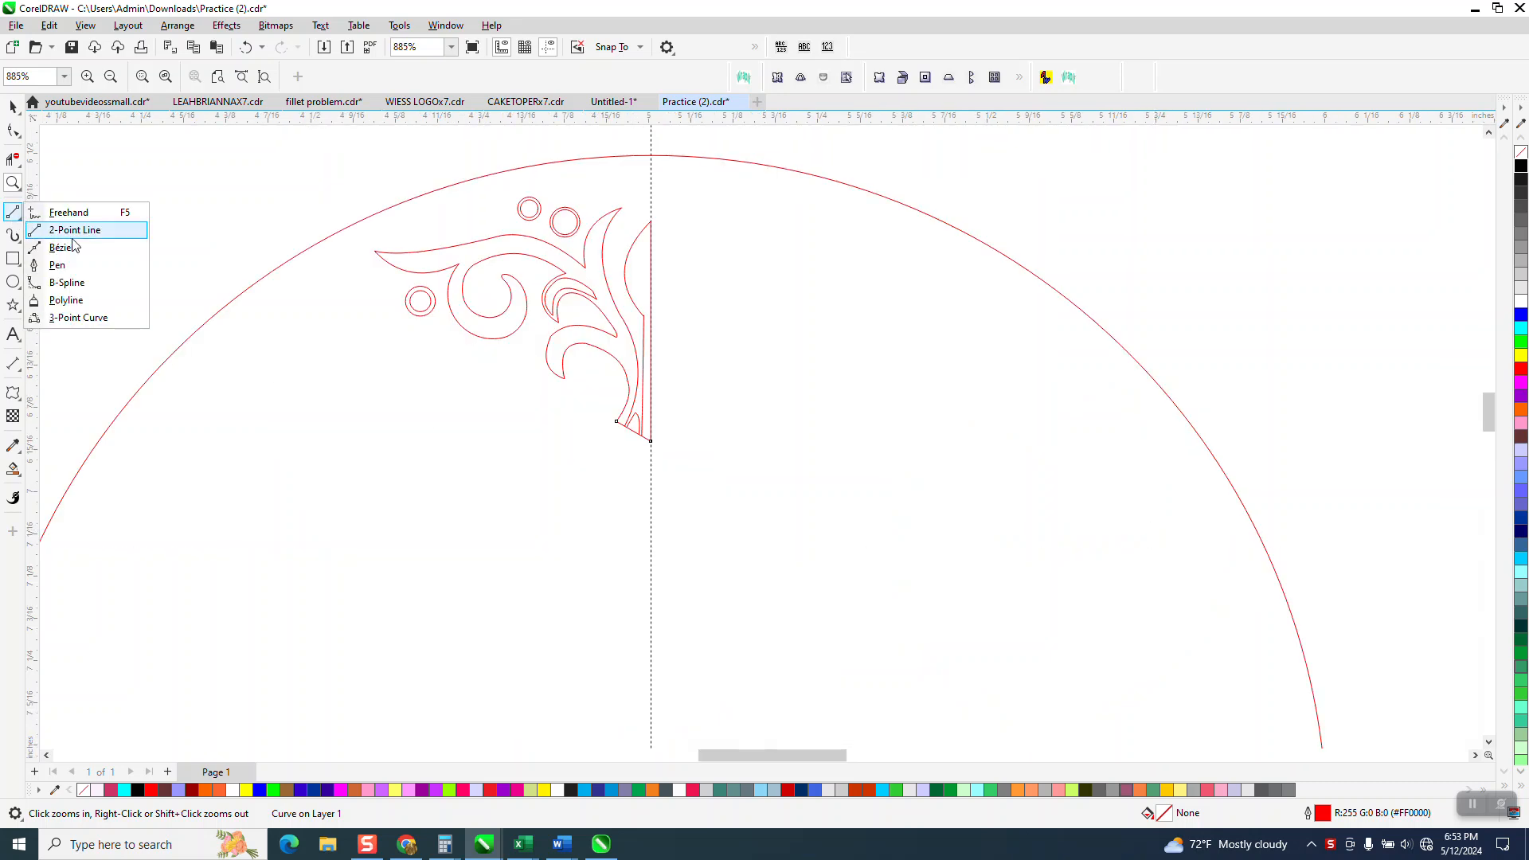
click(86, 322)
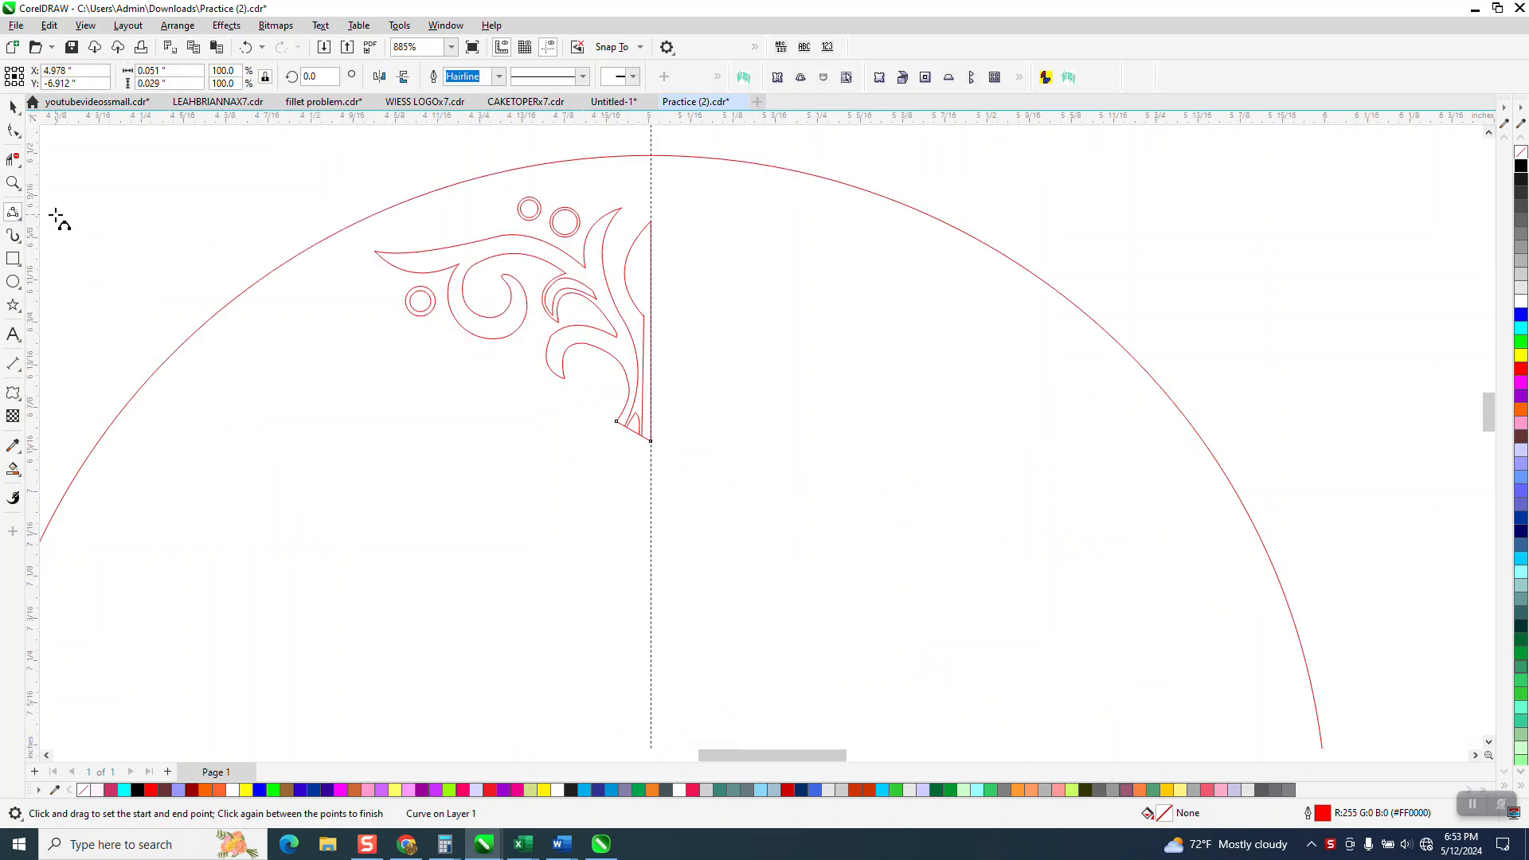
click(12, 183)
drag(564, 205, 768, 403)
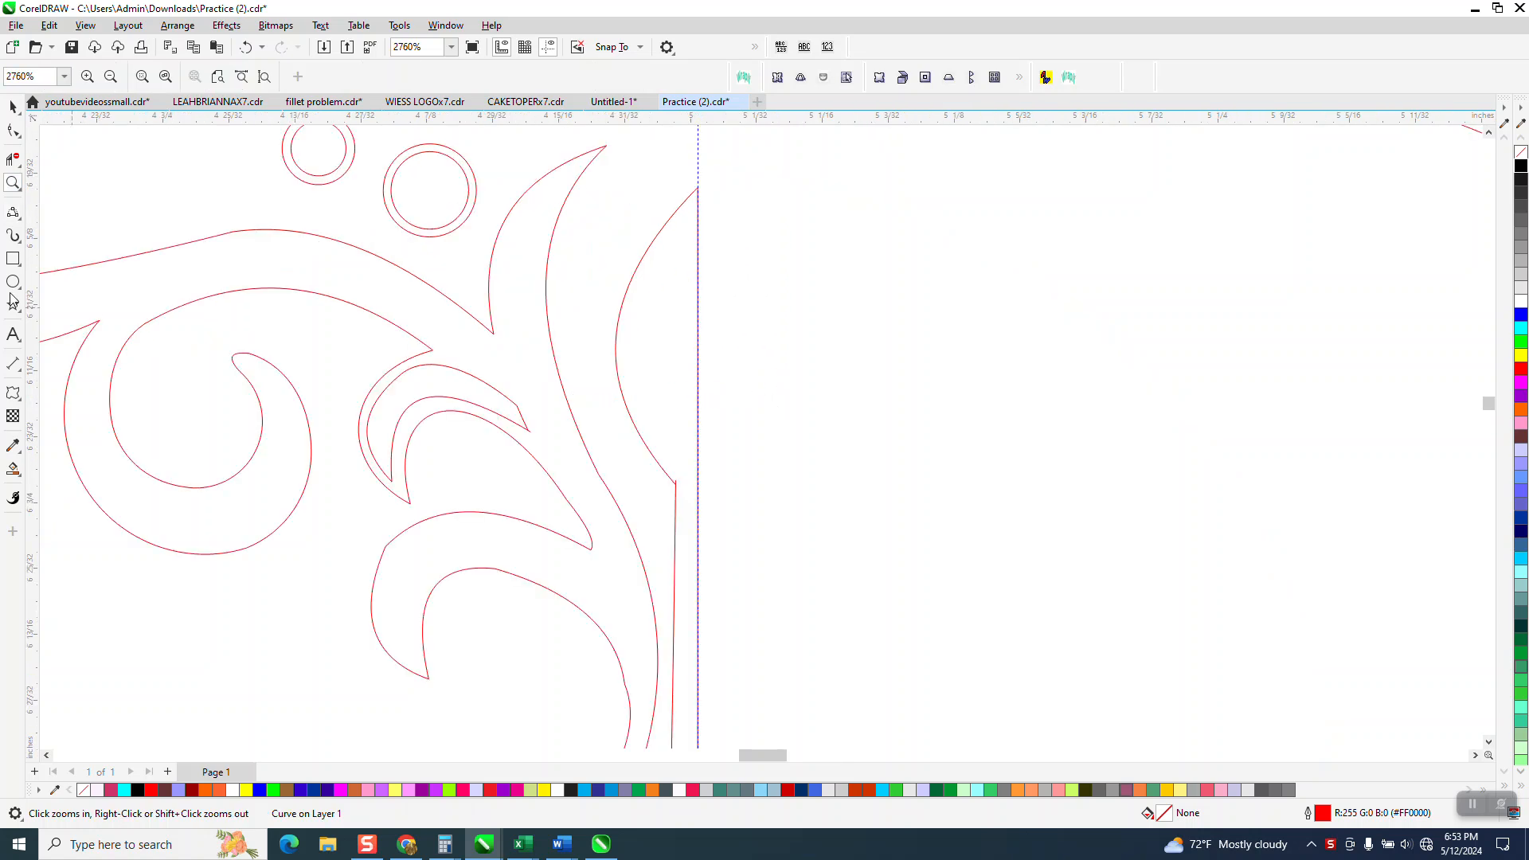
click(20, 225)
click(68, 322)
drag(695, 224, 698, 464)
key(Escape)
key(Escape)
drag(698, 229, 697, 459)
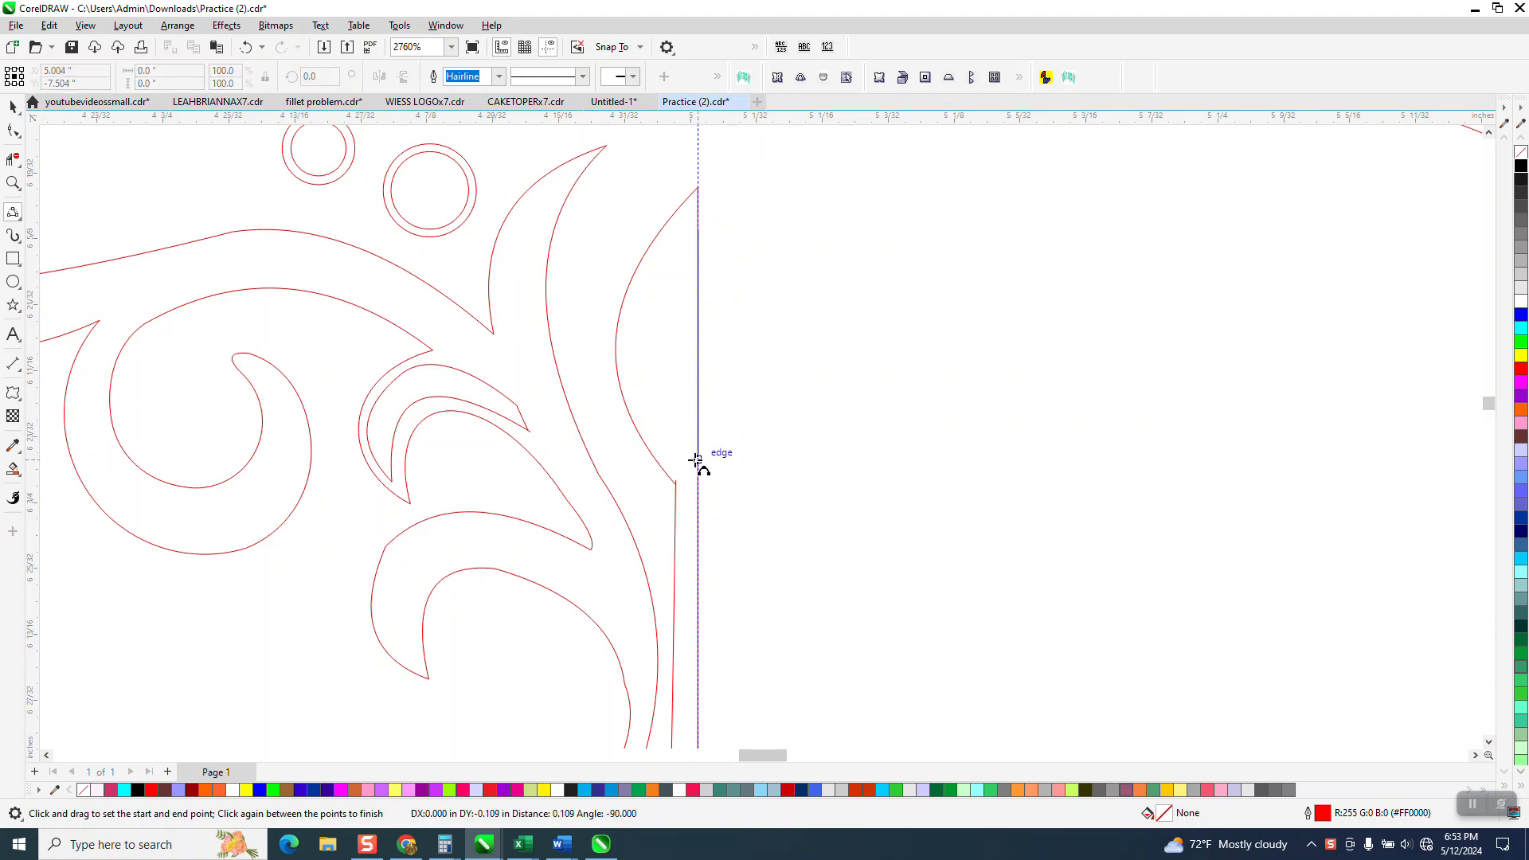
click(643, 358)
scroll(669, 359, down, 5)
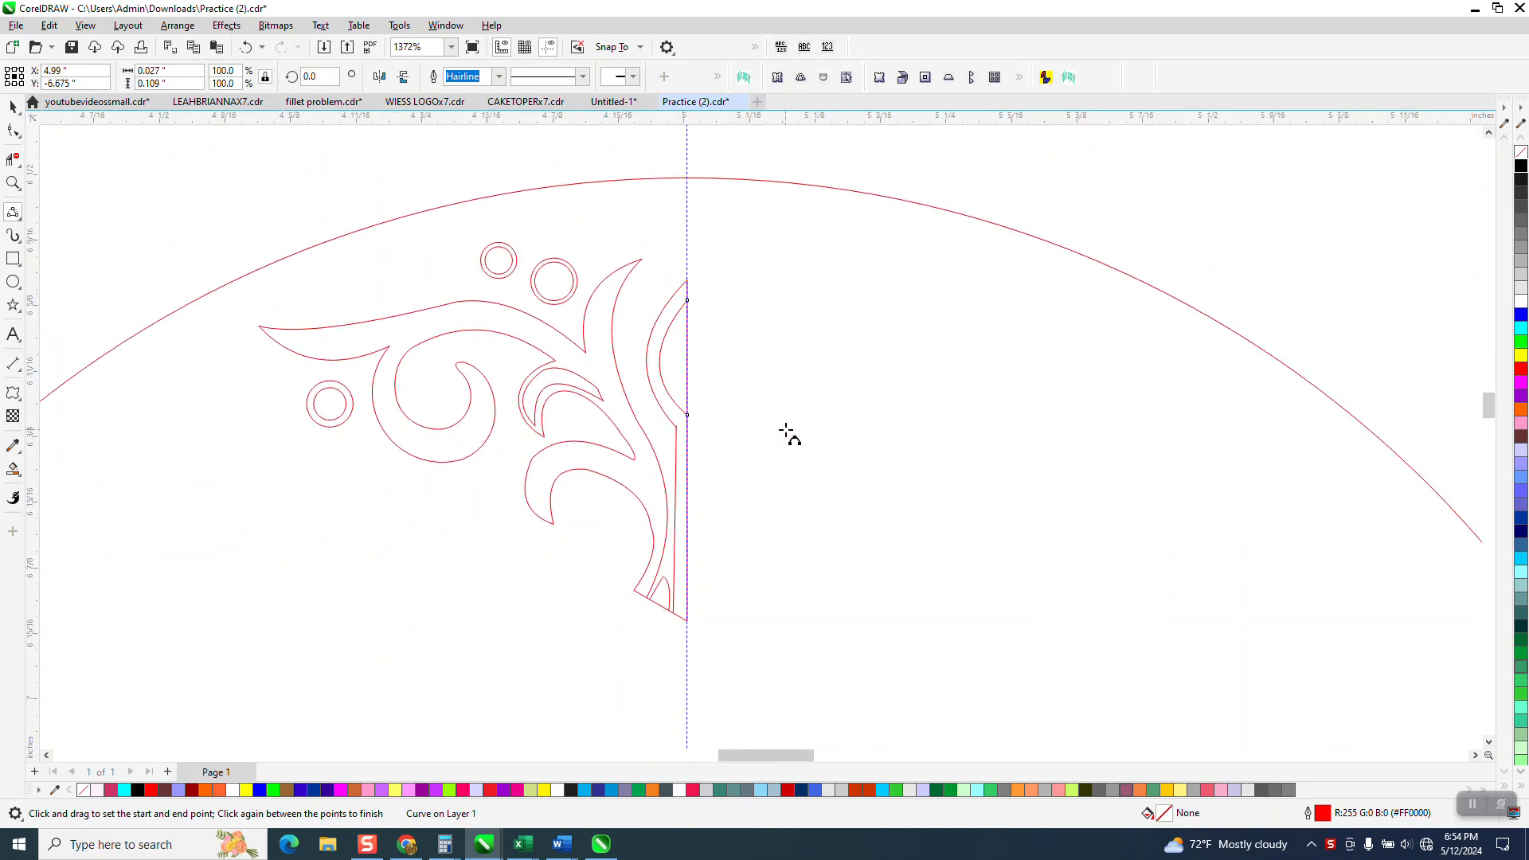
Step: Fill the large scroll region inside the circle with black and no outline using Smart Fill
scroll(574, 434, down, 1)
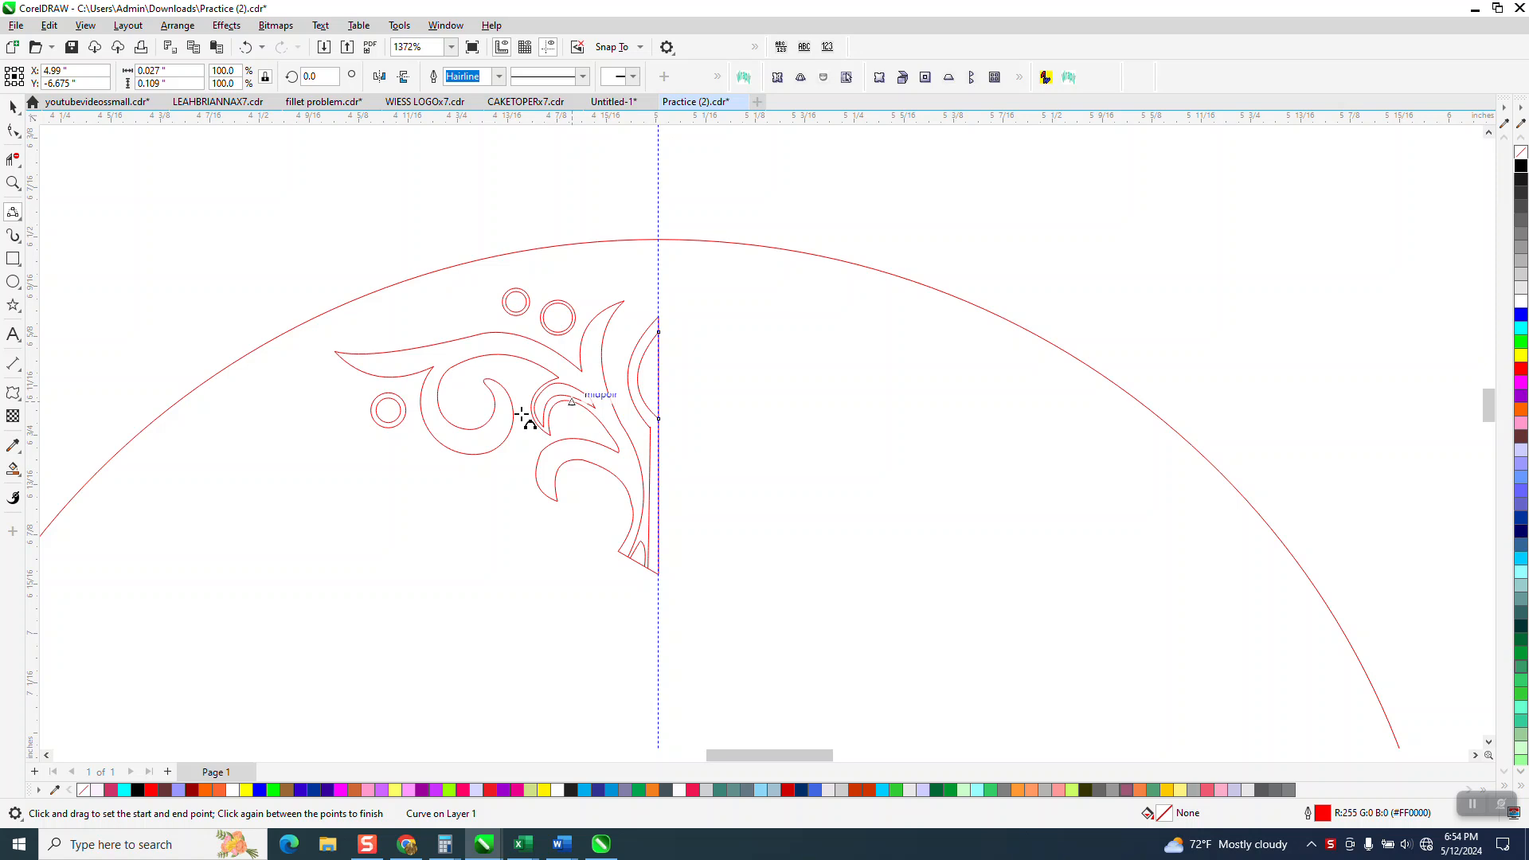
click(13, 469)
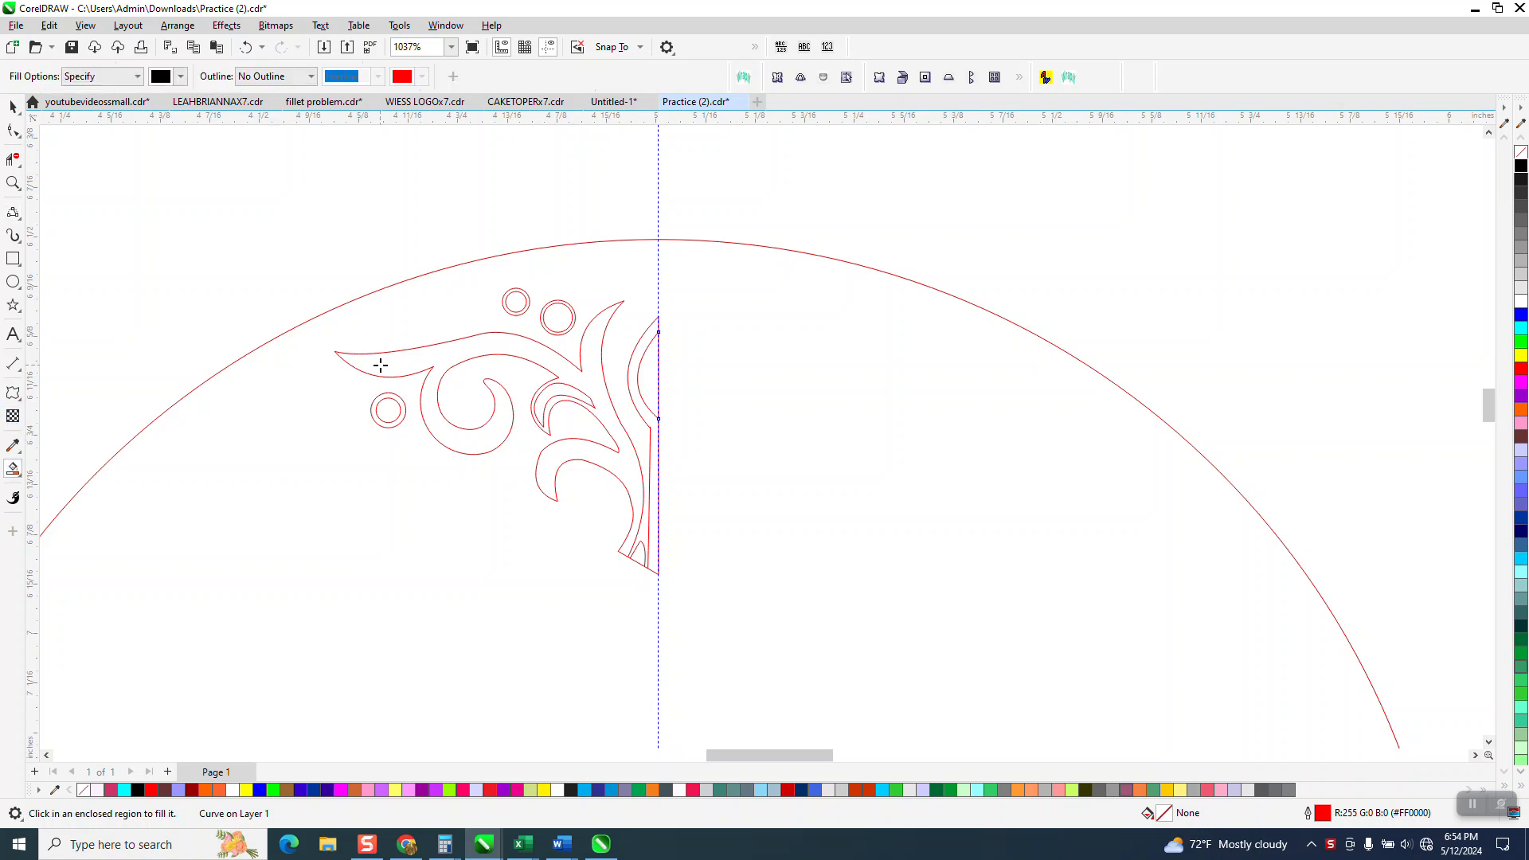
click(415, 360)
scroll(605, 478, down, 3)
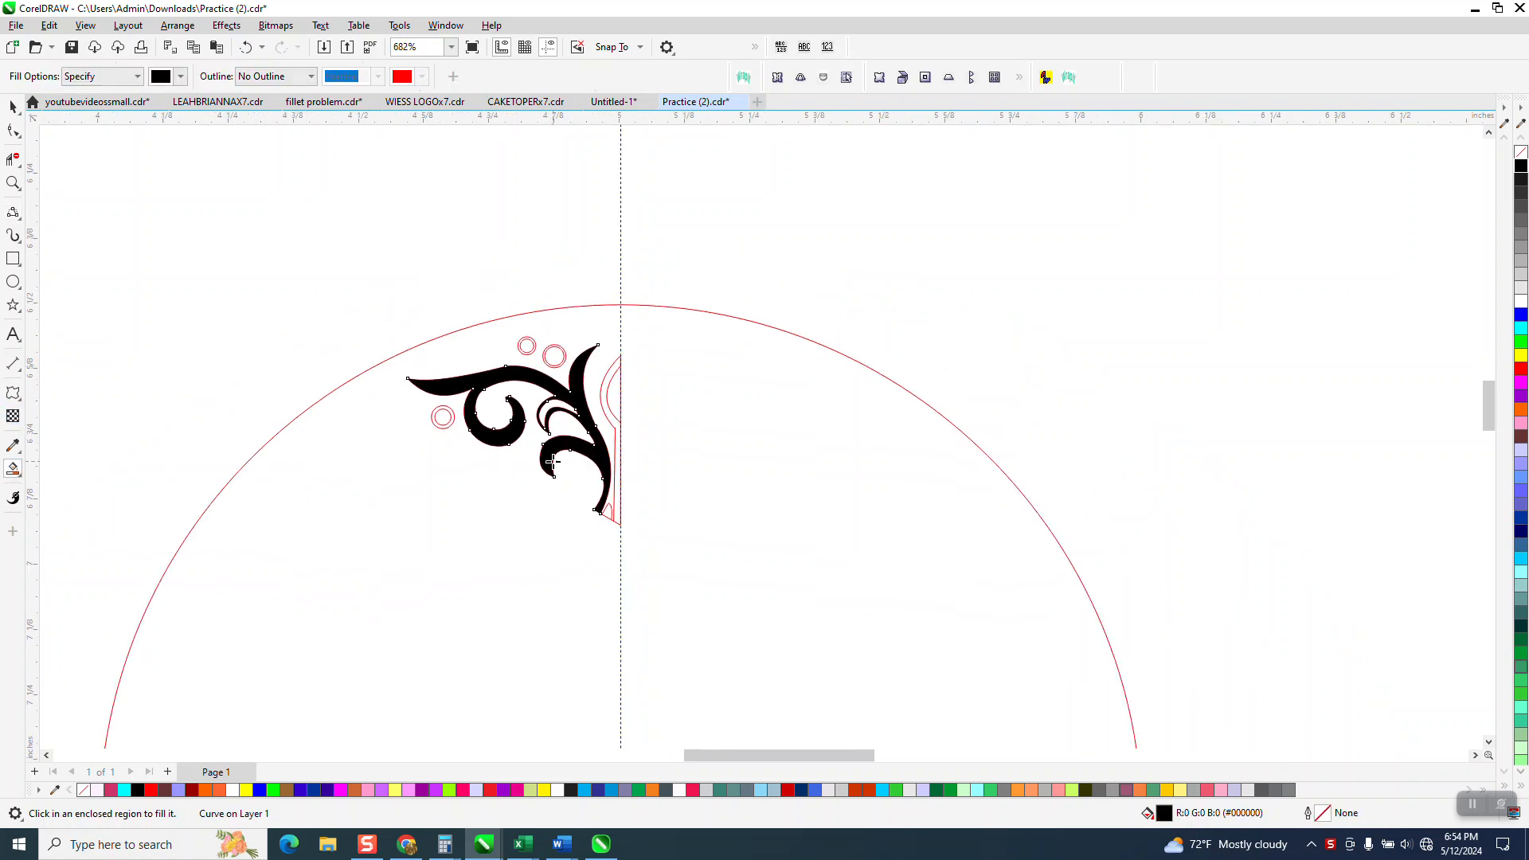
key(Delete)
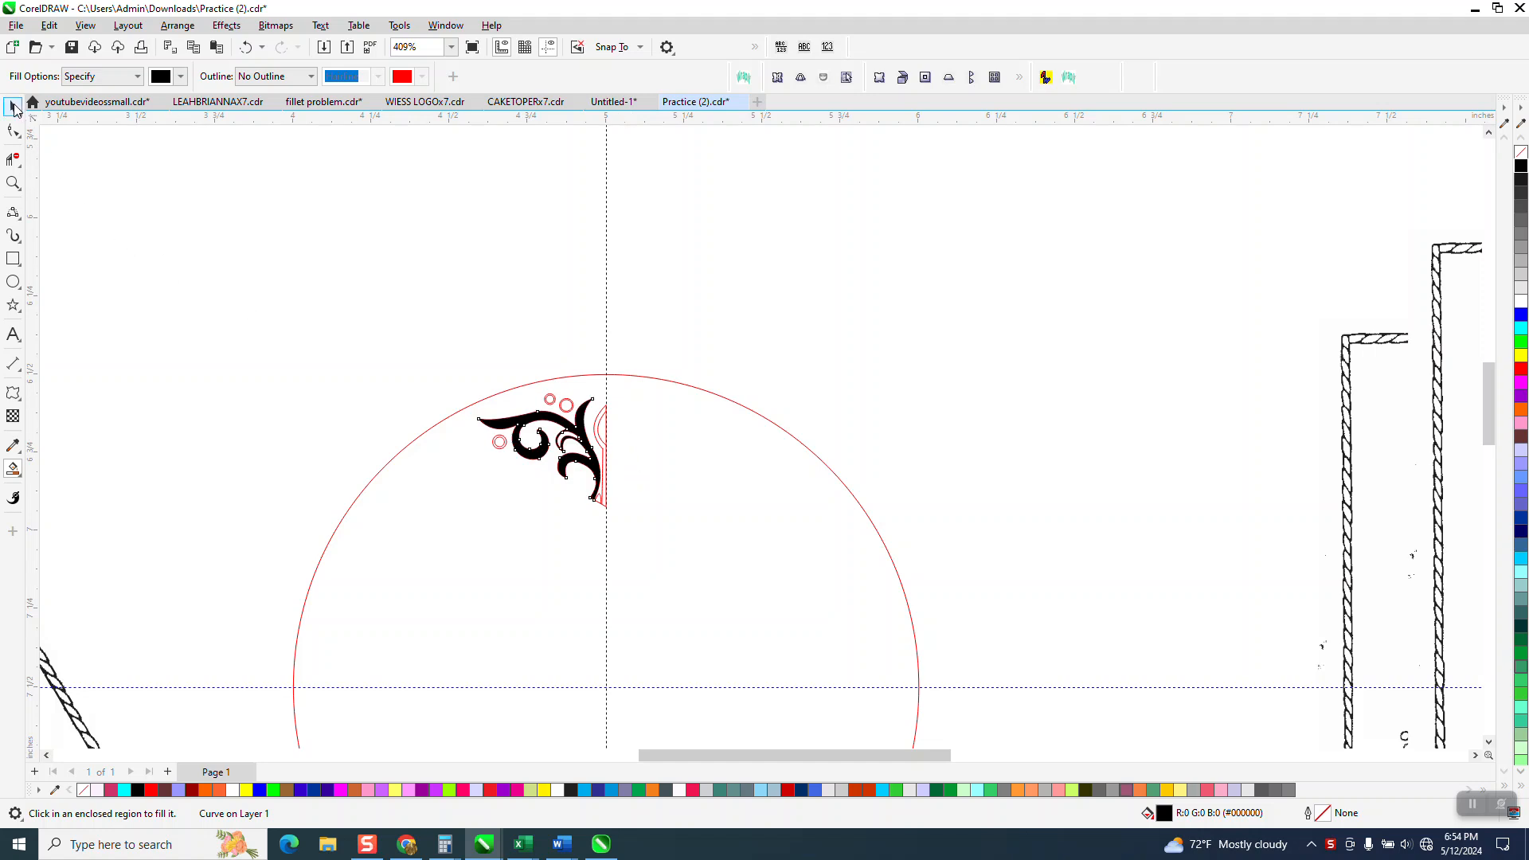
Step: Deselect everything and set the document's nudge distance to 1"
click(13, 106)
click(522, 147)
drag(548, 80, 481, 85)
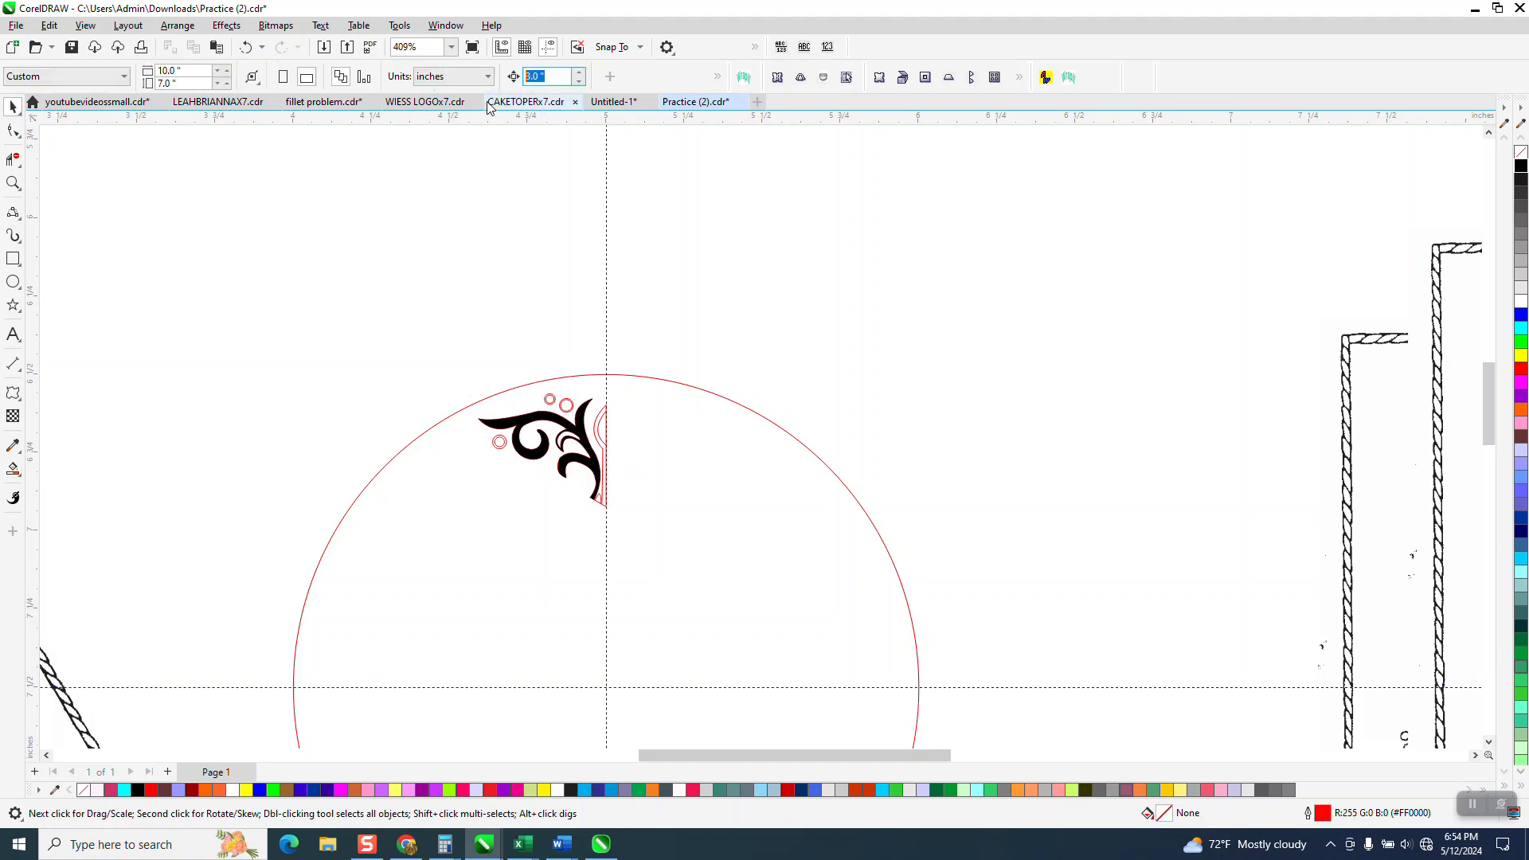
text(1)
Step: Nudge the black-filled scroll shape straight up by 1", out of the circle
click(556, 426)
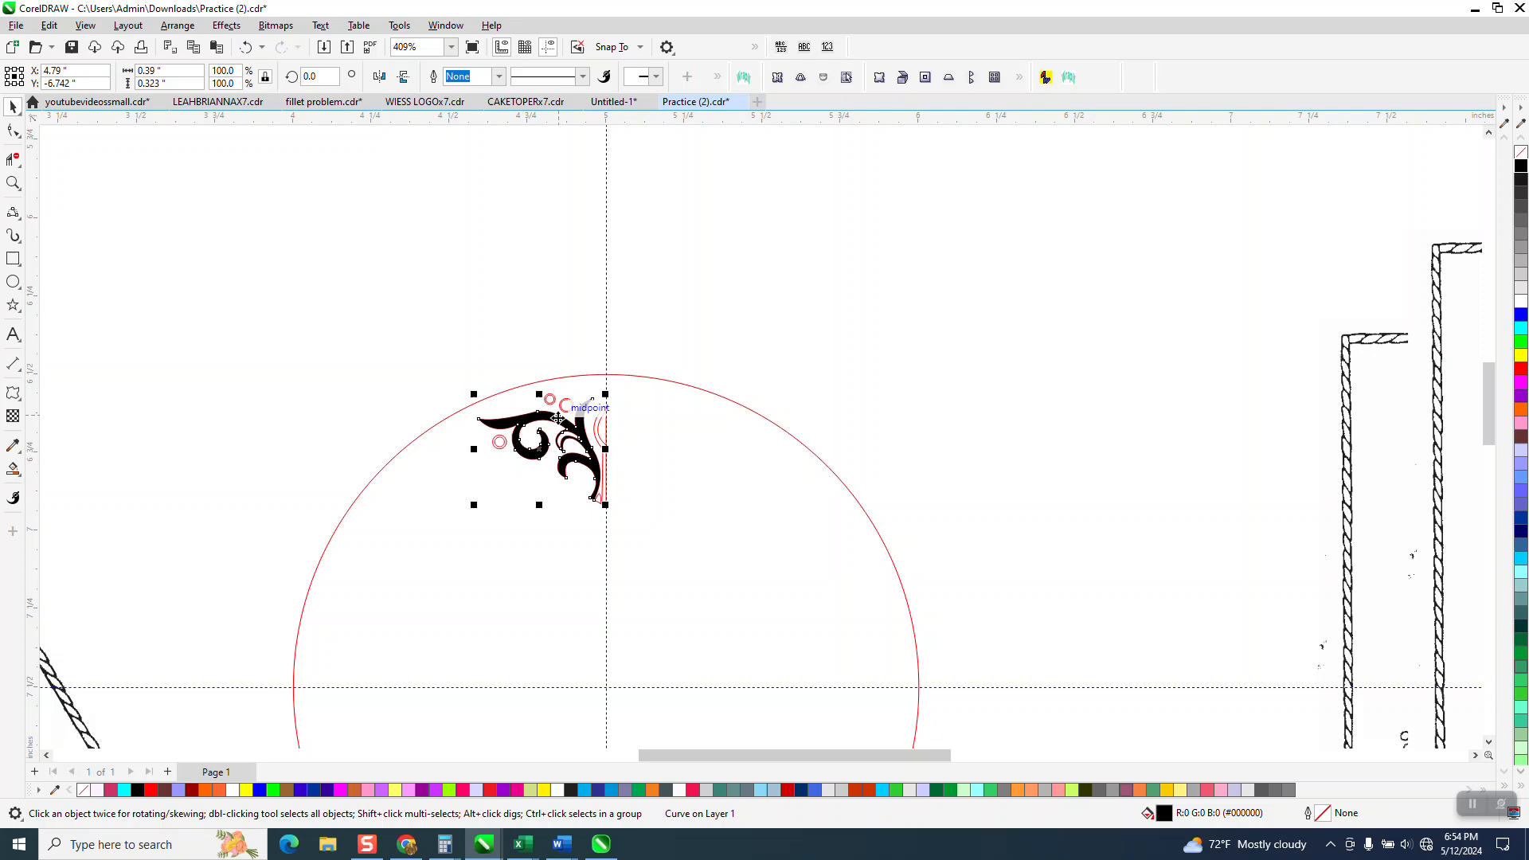
key(Page_Down)
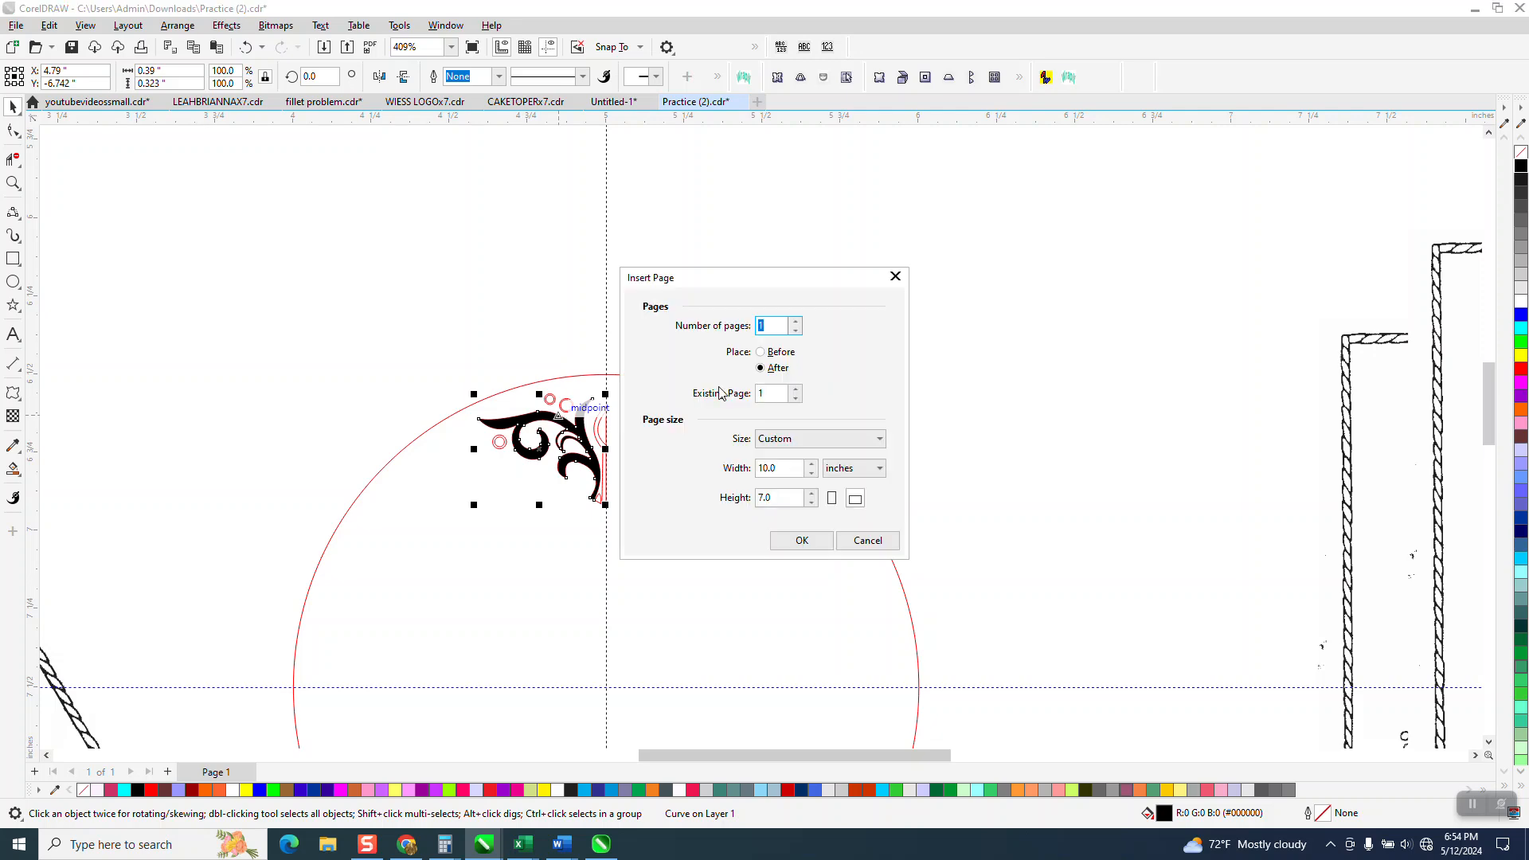
click(900, 270)
key(Up)
scroll(685, 326, down, 1)
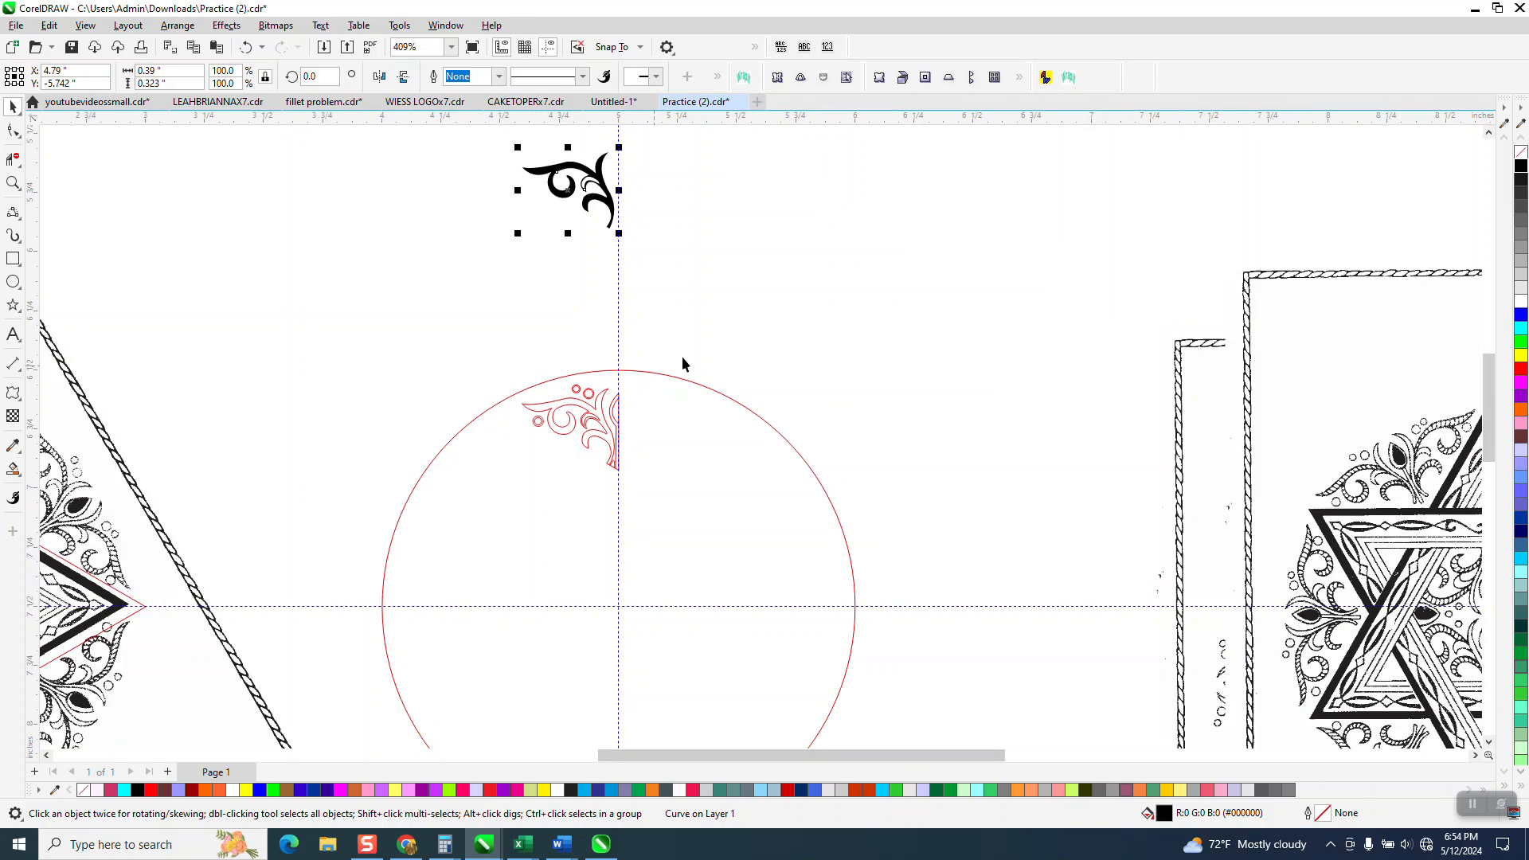
Step: Remove the moved scroll's fill and give it a black hairline outline
click(1520, 153)
right_click(1520, 166)
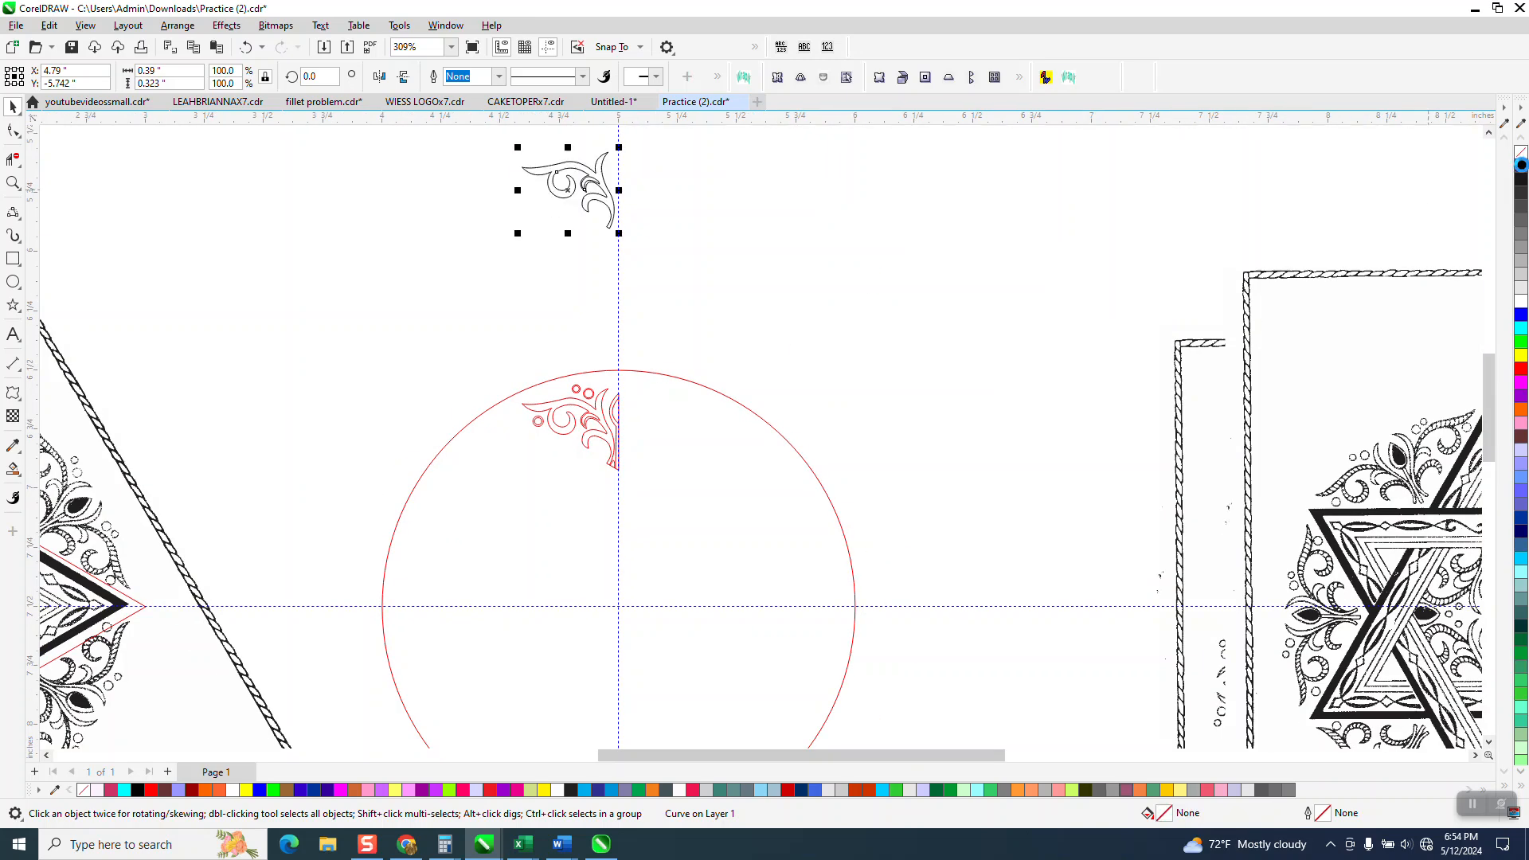
click(13, 182)
drag(480, 134, 806, 290)
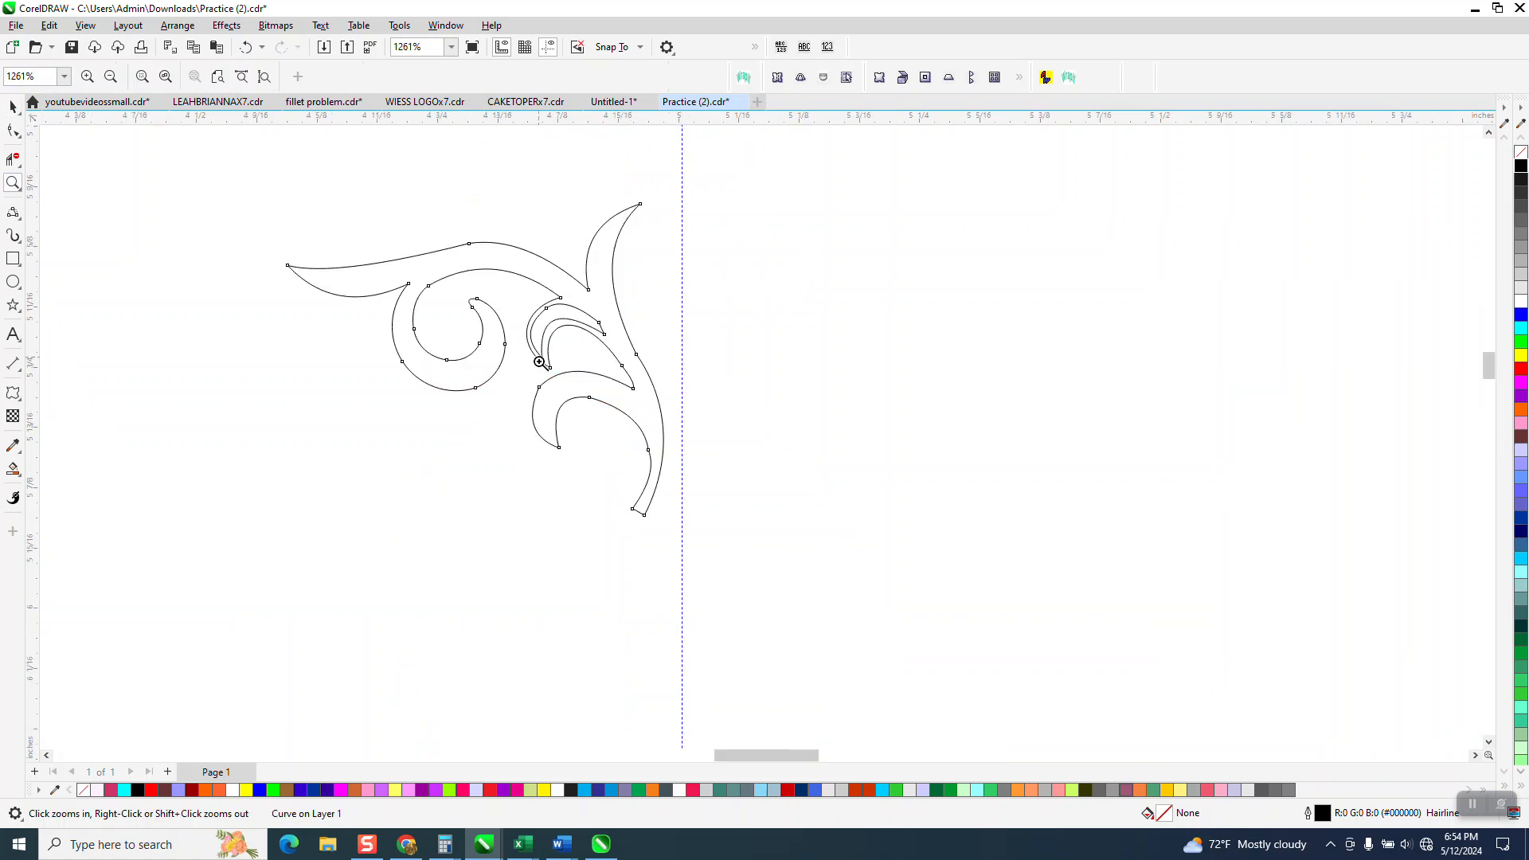
Step: Try a one-step inside contour on the scroll with a 0.01" offset, then undo it
click(13, 106)
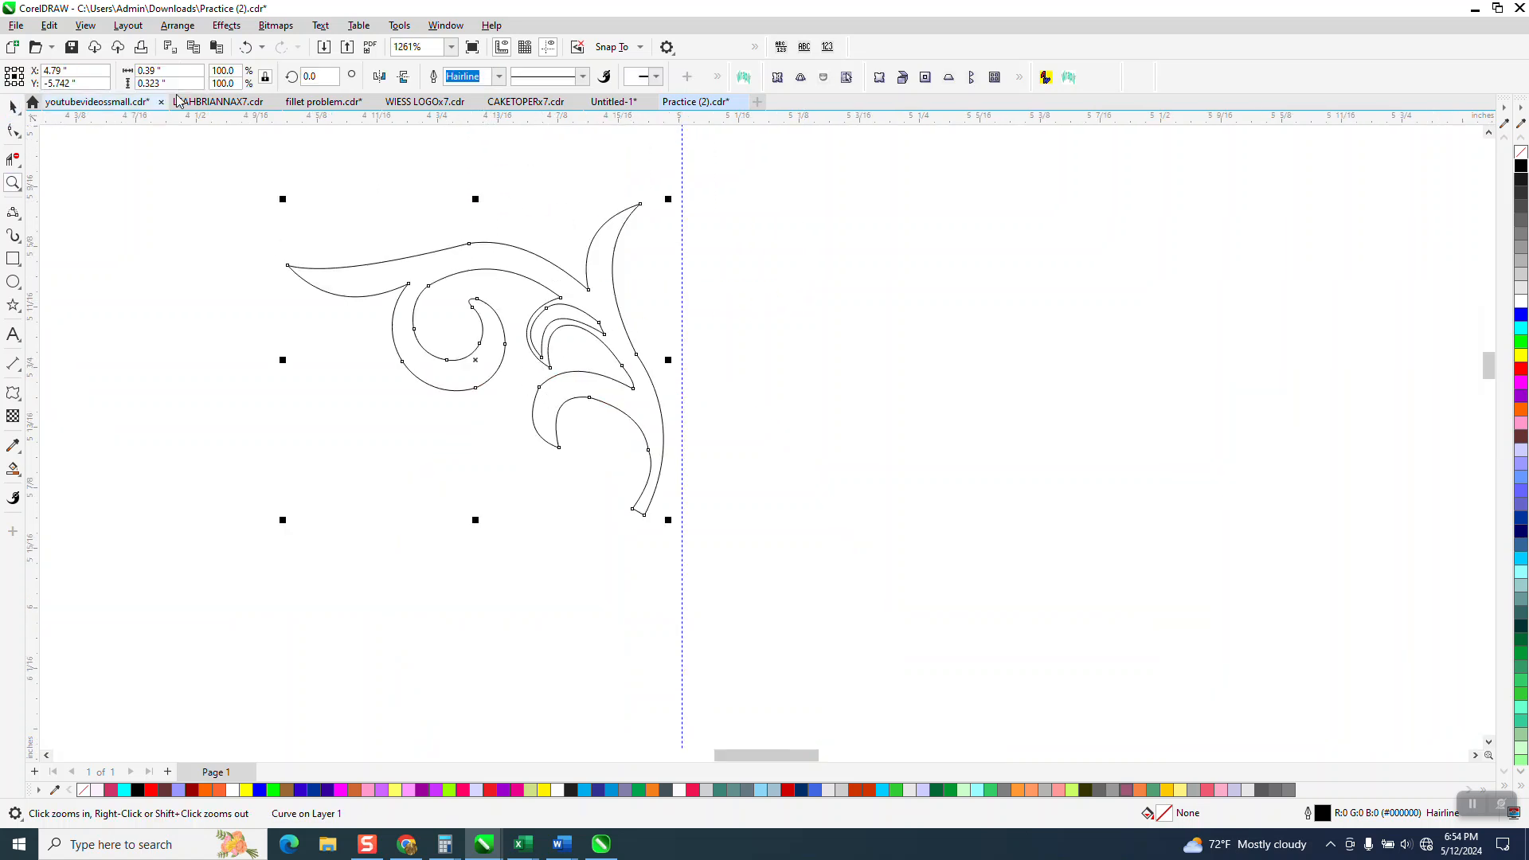
click(228, 27)
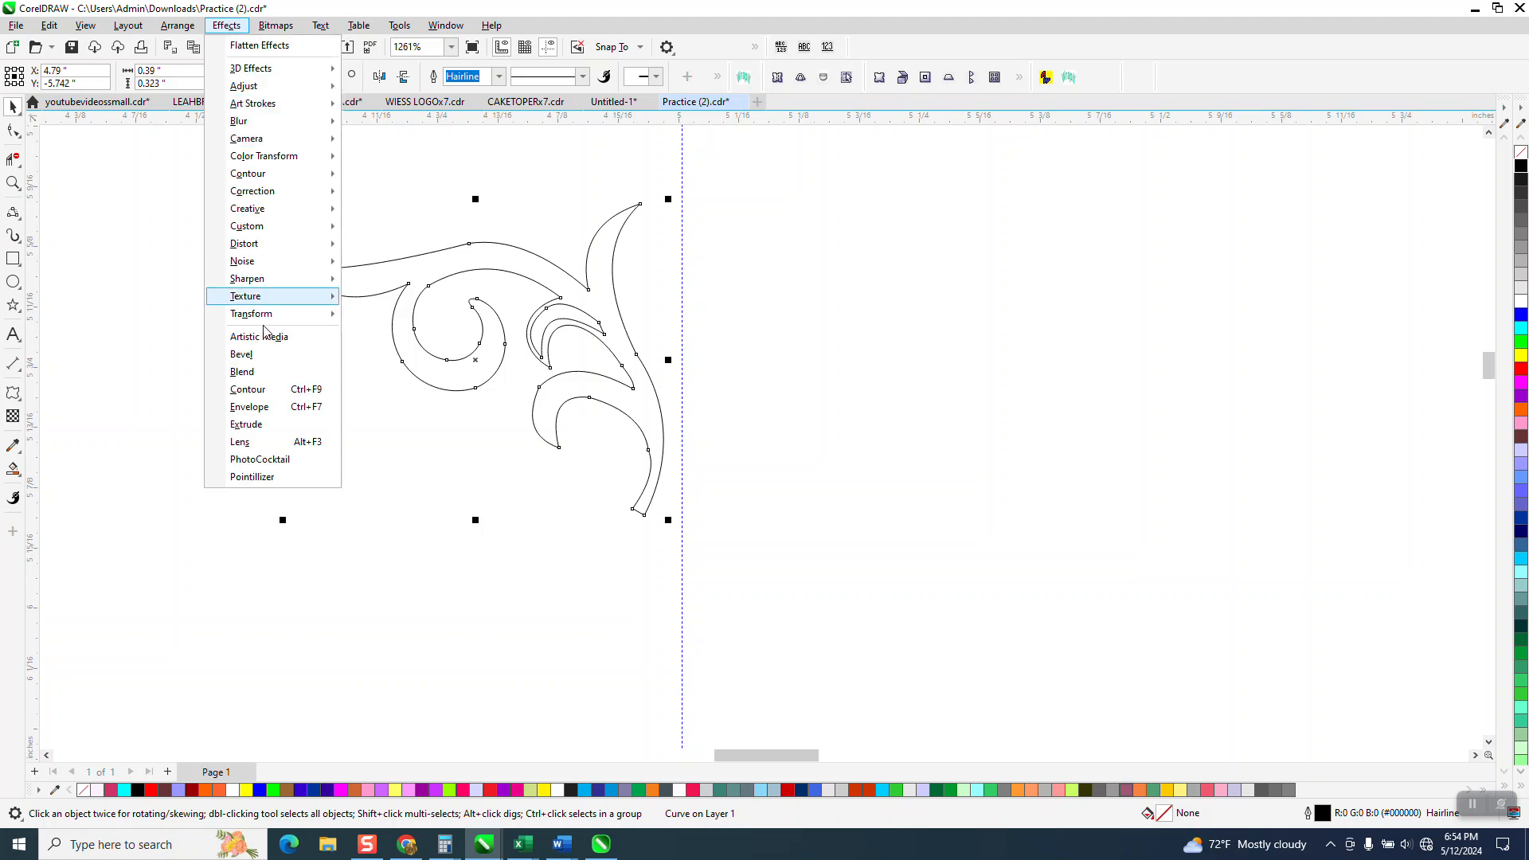
click(271, 390)
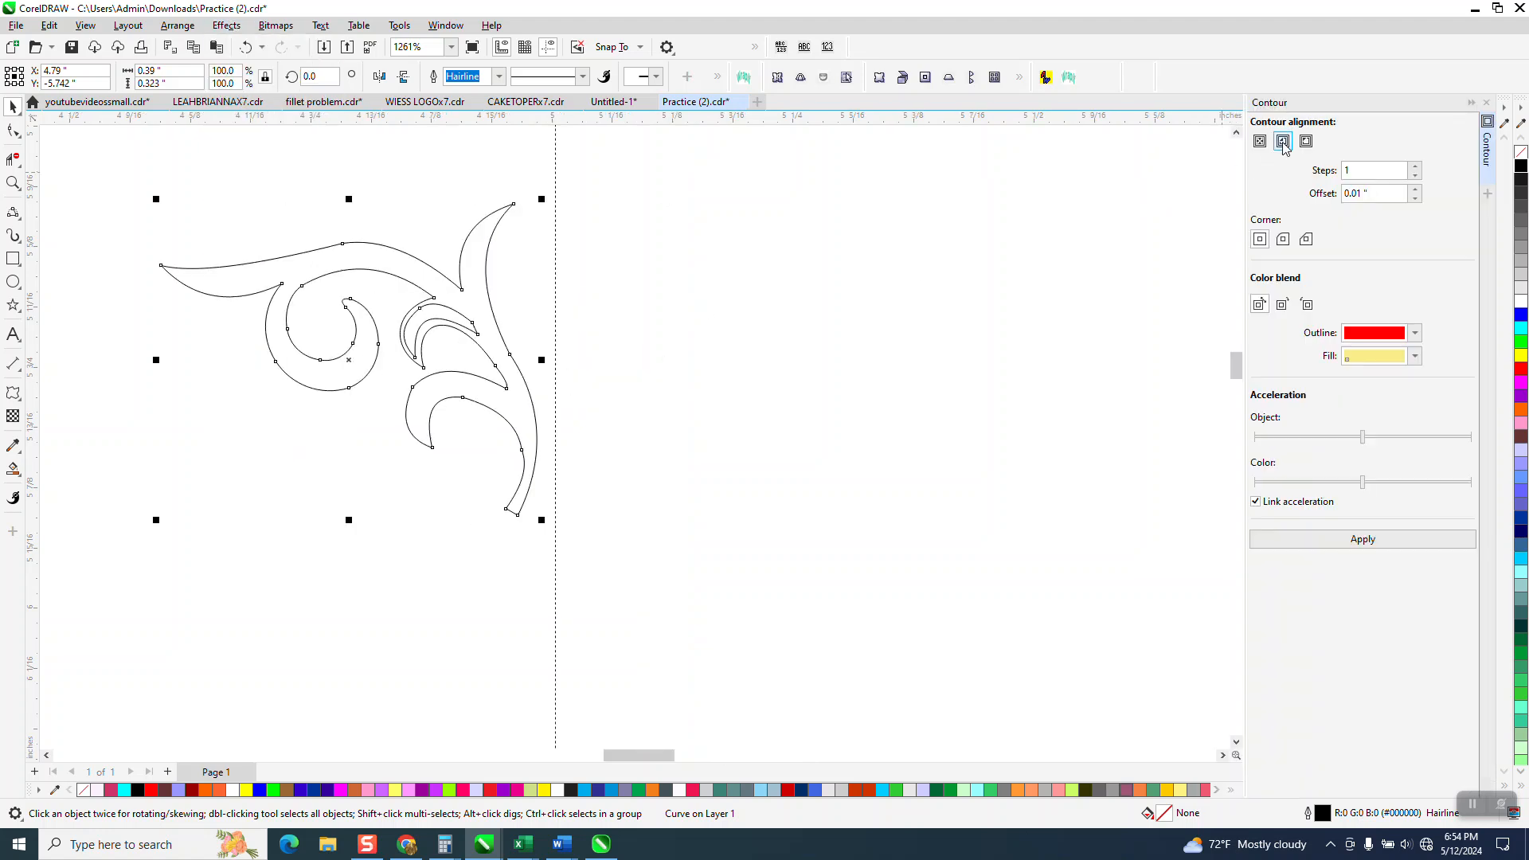
click(1363, 540)
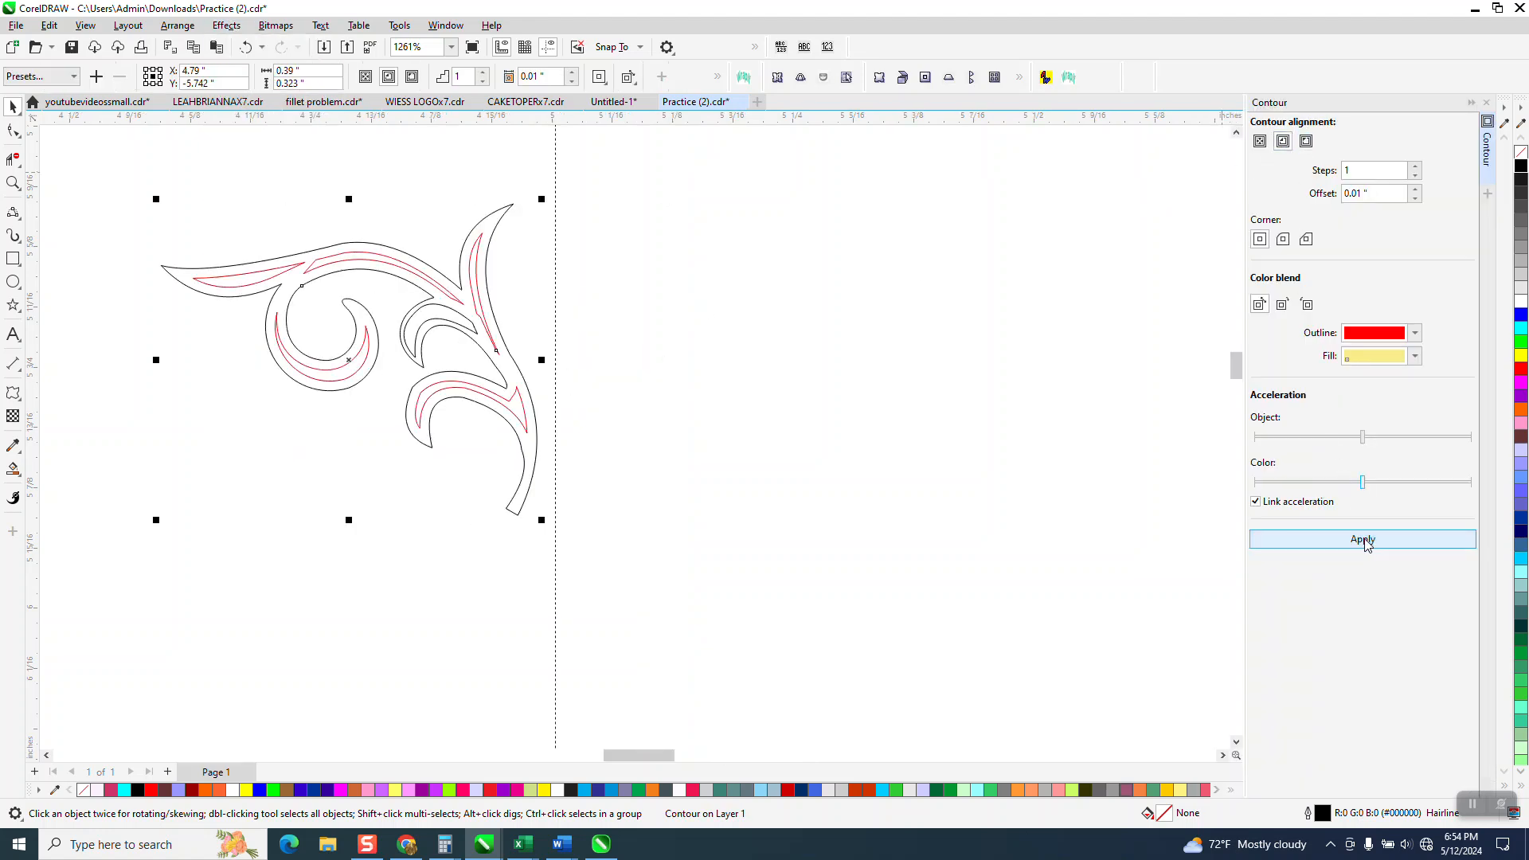
click(246, 46)
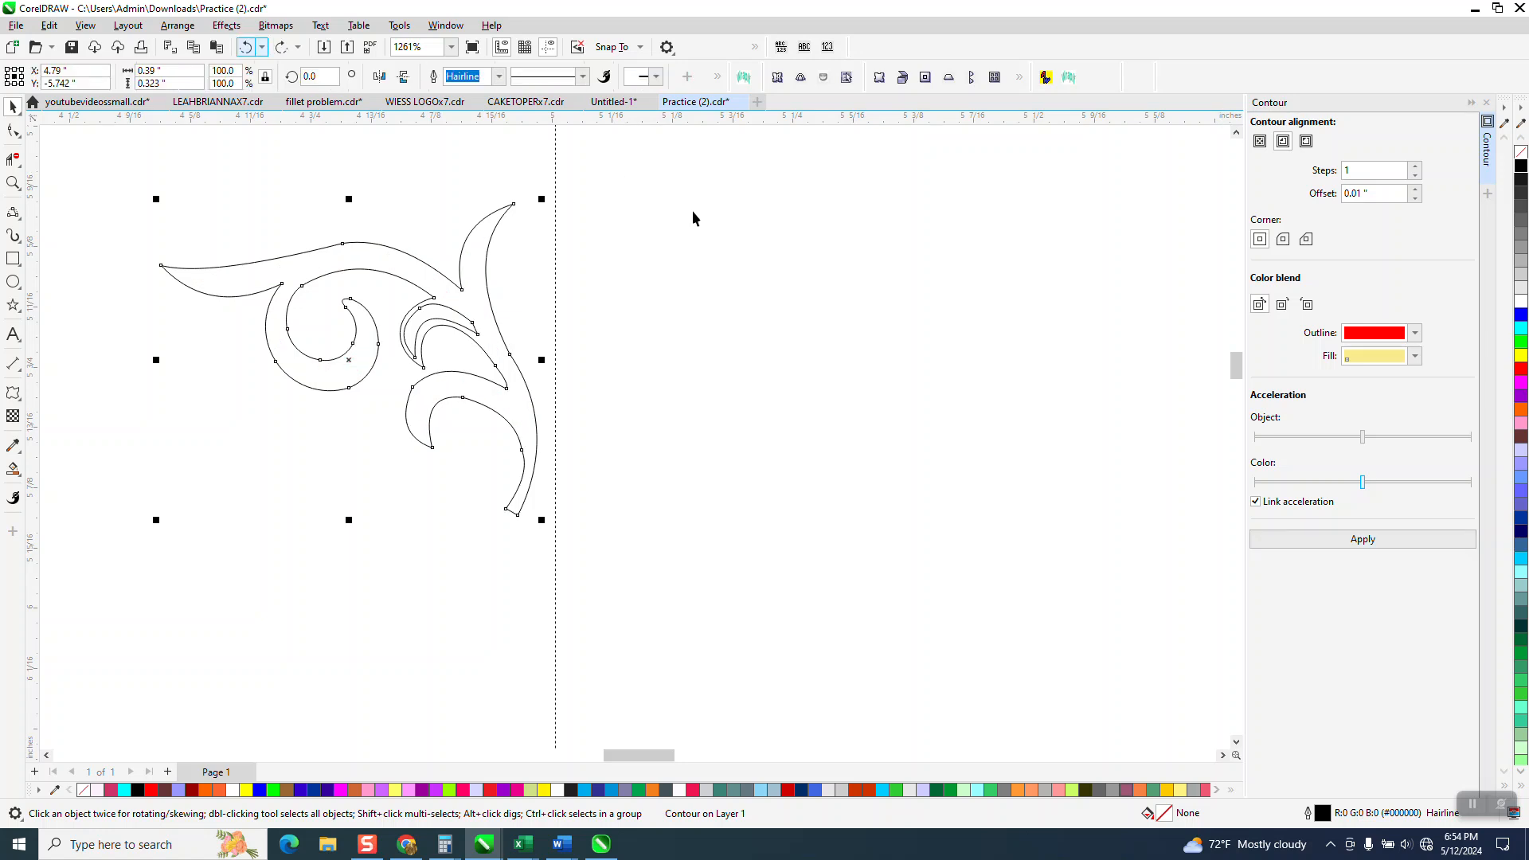
Step: Try the inside contour on the scroll with a 0.009" offset, then undo it
drag(1368, 195, 1354, 199)
text(.)
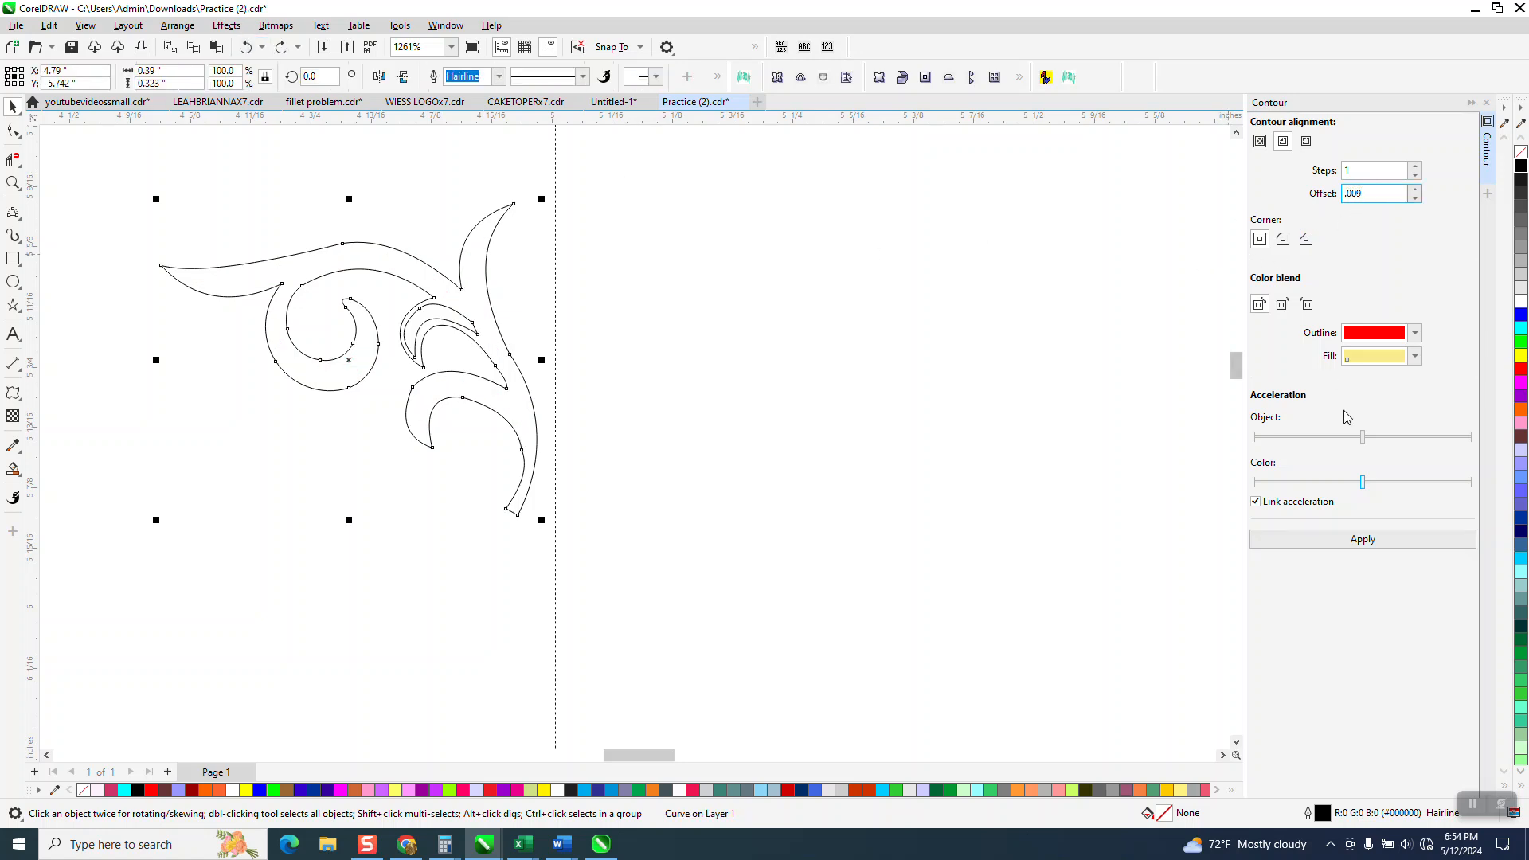
text(009)
click(1366, 538)
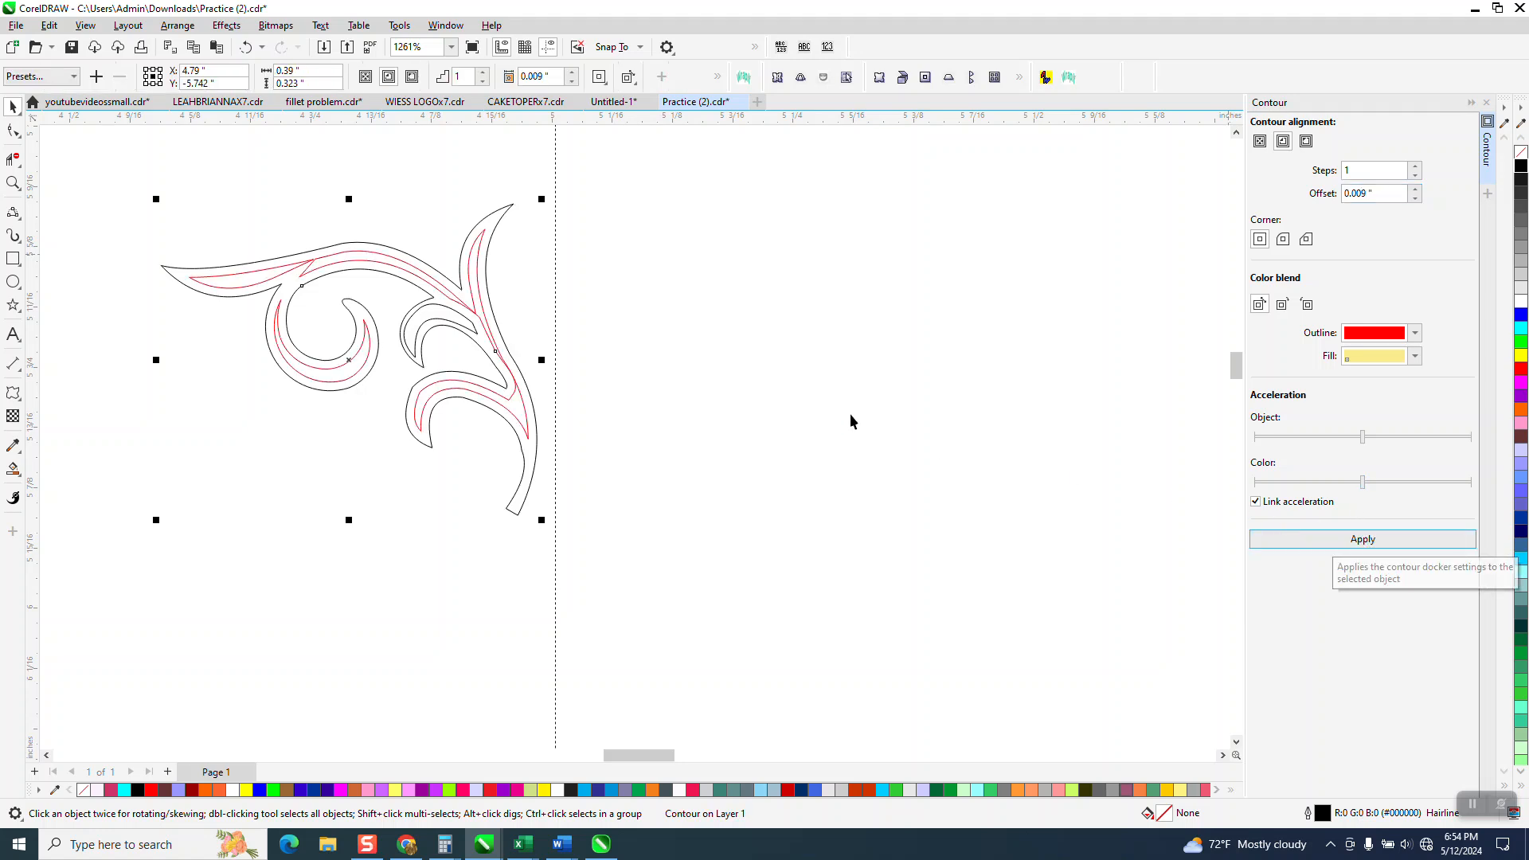
click(245, 47)
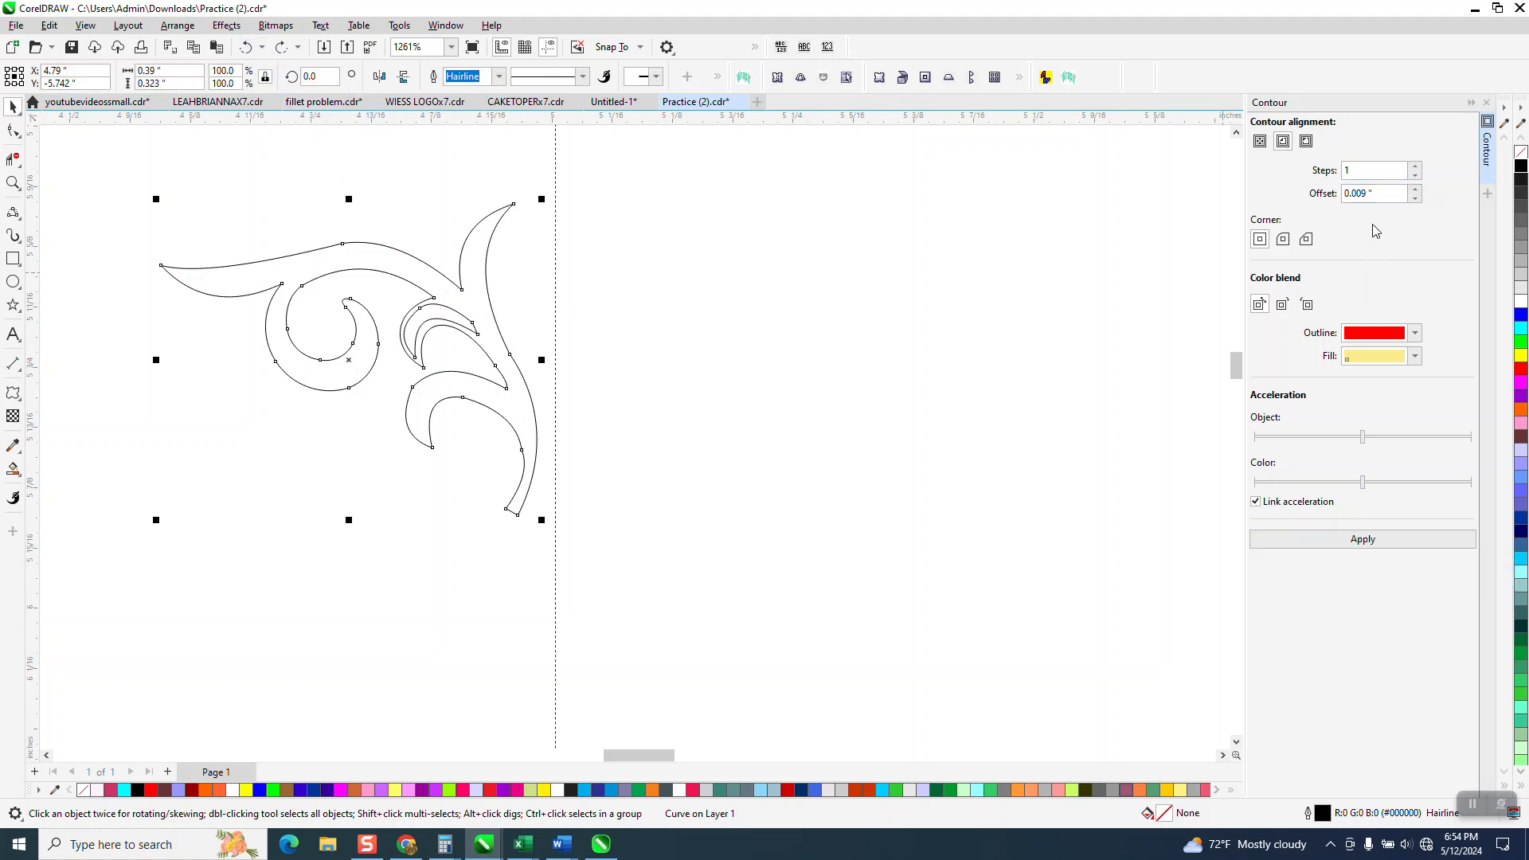
Step: Apply a one-step inside contour to the scroll with a 0.005" offset
double_click(1388, 193)
text(.005)
click(1372, 540)
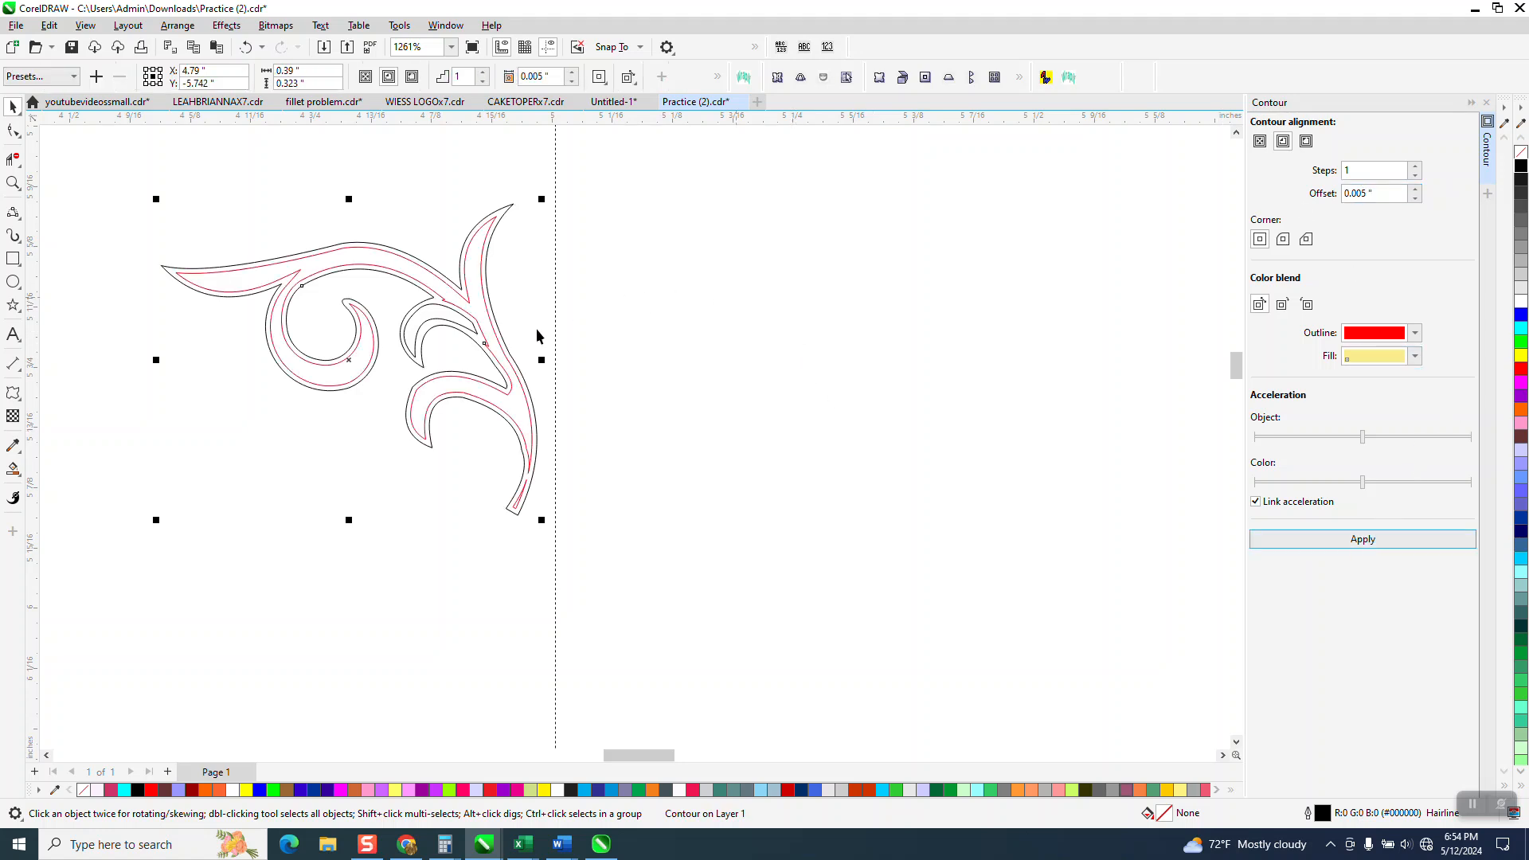
Step: Examine the red inner contour up close where the small leaves meet the scroll's stem
key(z)
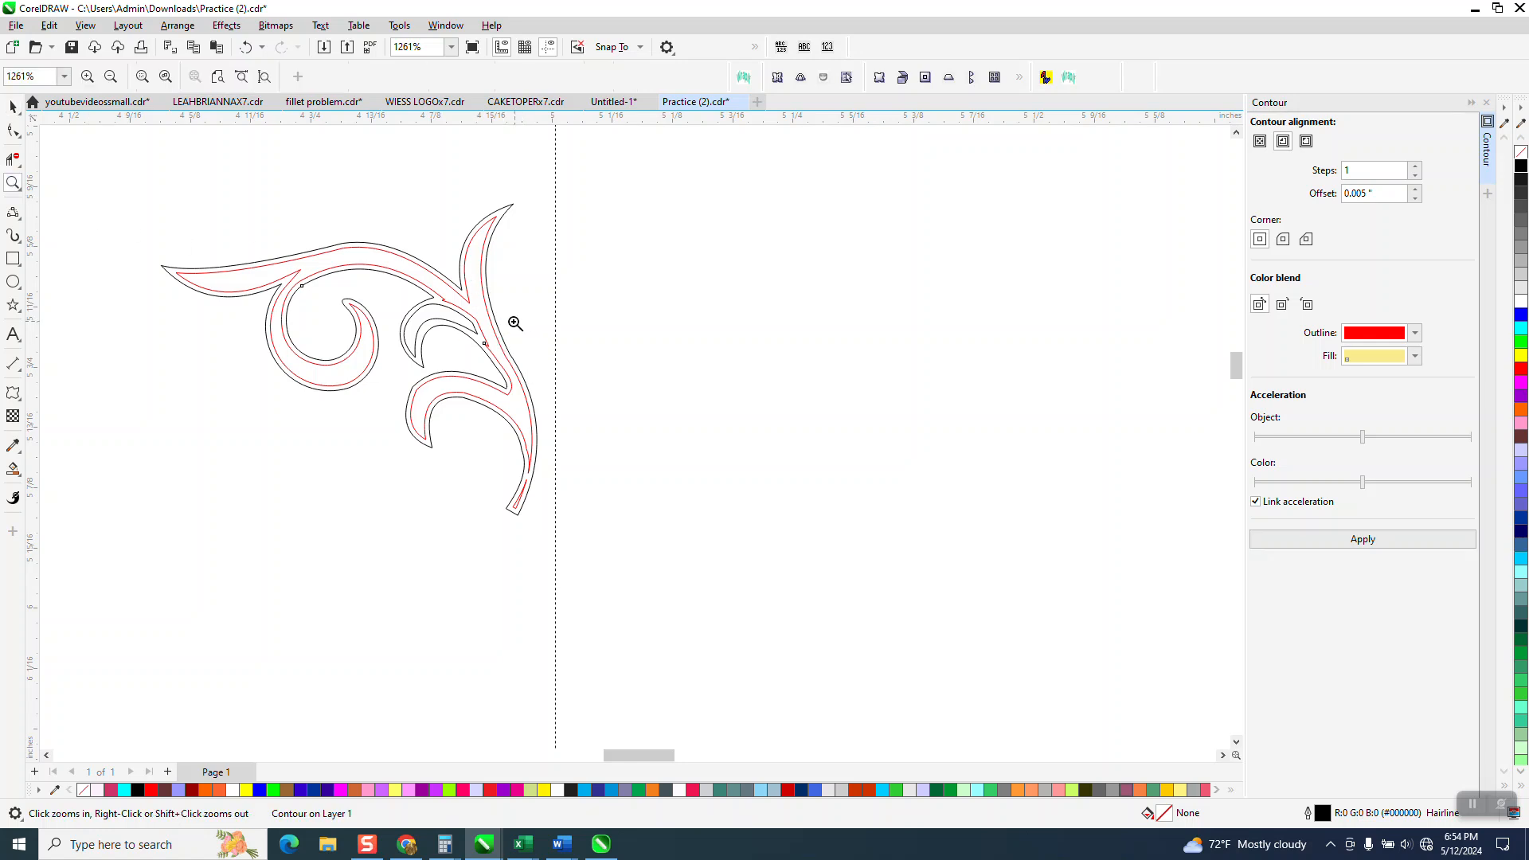
drag(682, 422, 683, 422)
scroll(305, 363, down, 1)
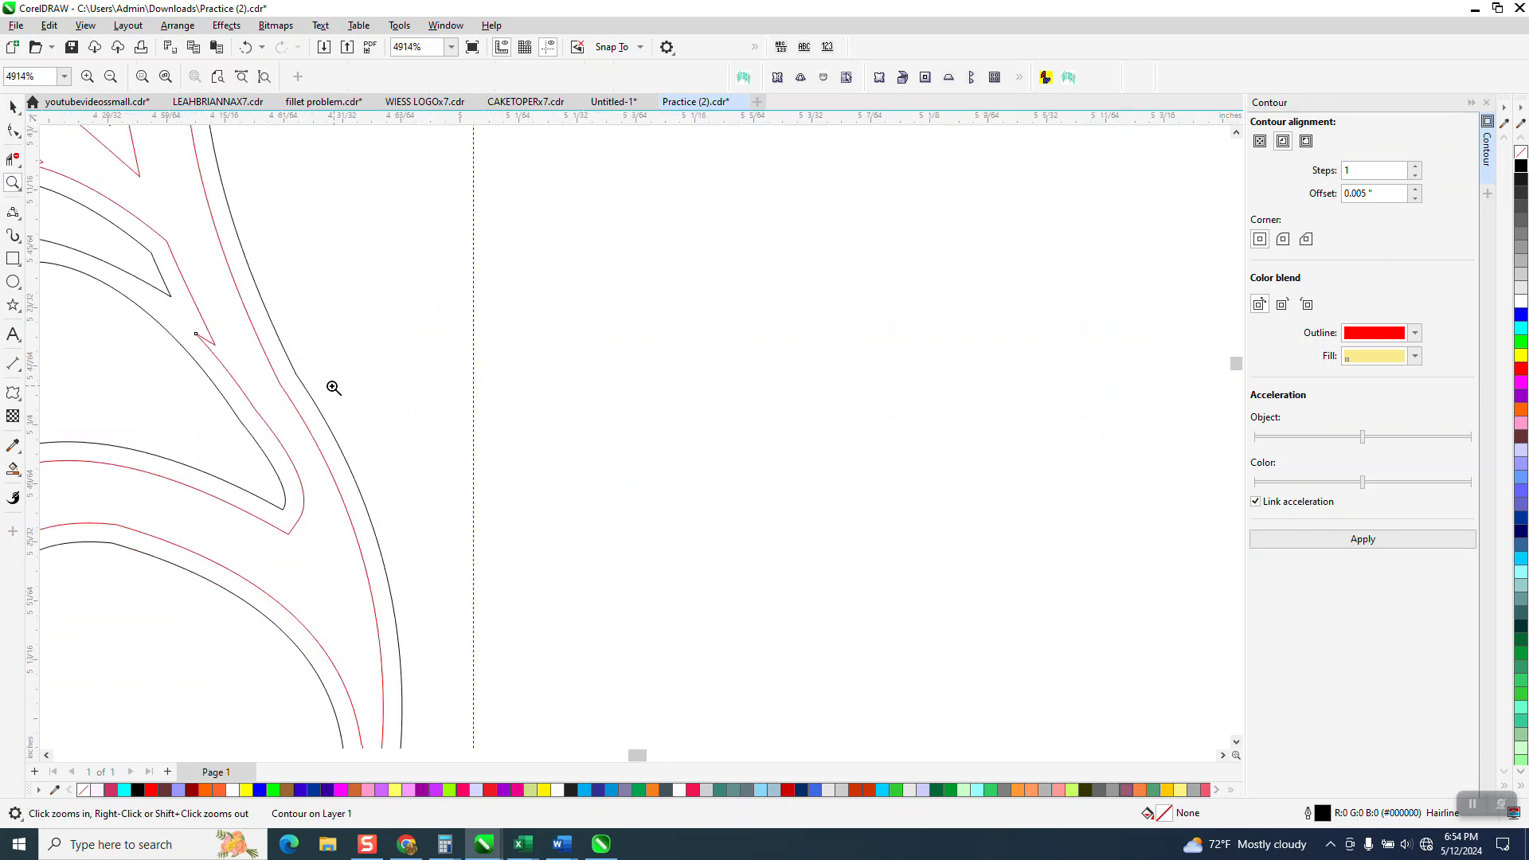
scroll(261, 353, down, 1)
drag(156, 278, 242, 364)
scroll(557, 452, down, 3)
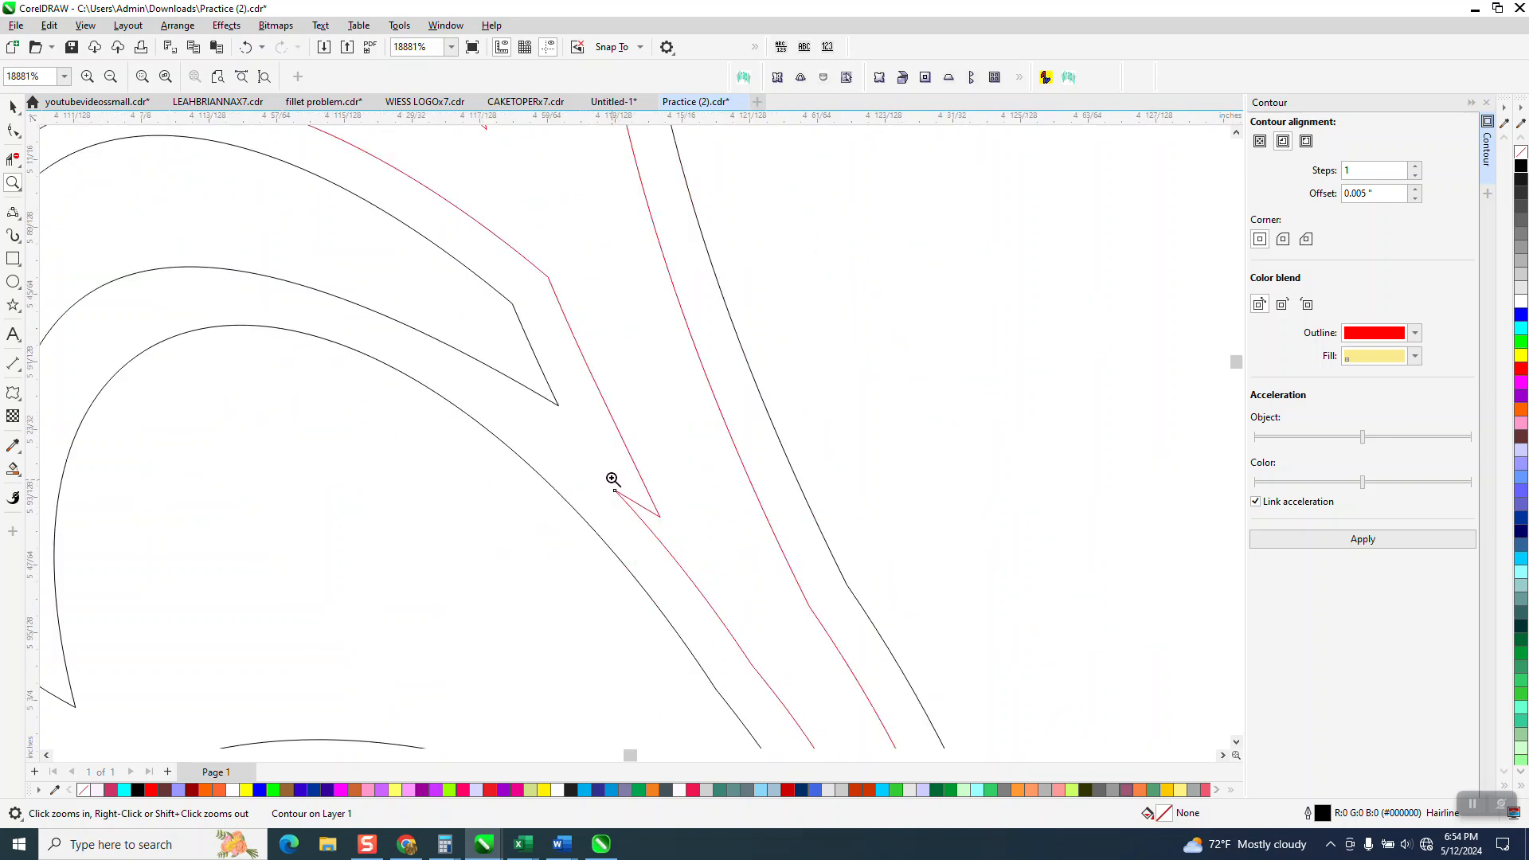
click(12, 131)
scroll(324, 273, down, 2)
click(13, 107)
scroll(532, 306, down, 1)
scroll(576, 304, down, 2)
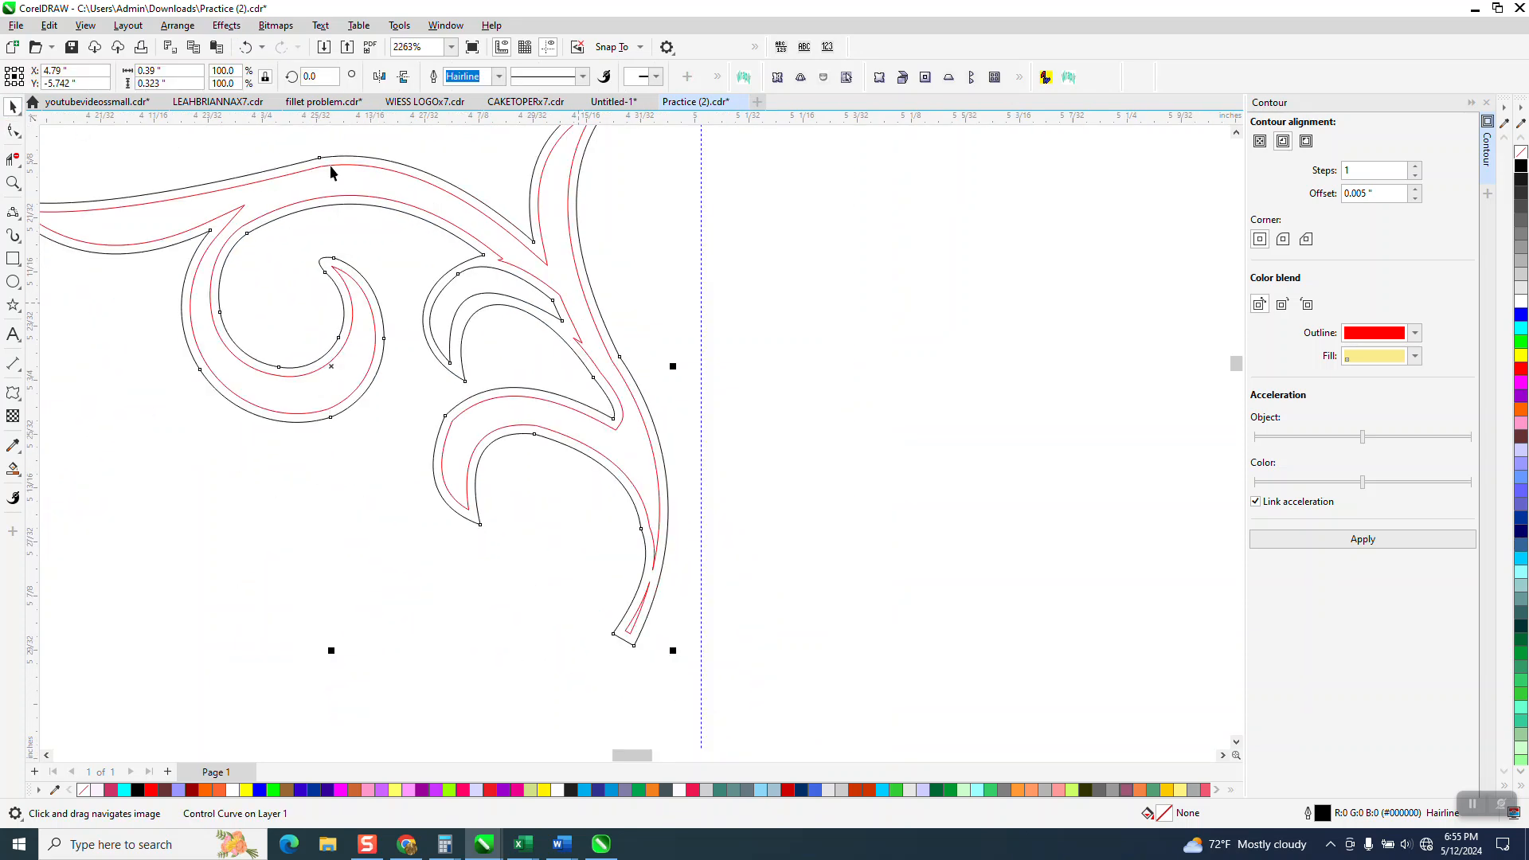
Step: Select the scroll together with its contour and break the contour apart
click(173, 26)
scroll(884, 315, down, 1)
scroll(876, 321, down, 1)
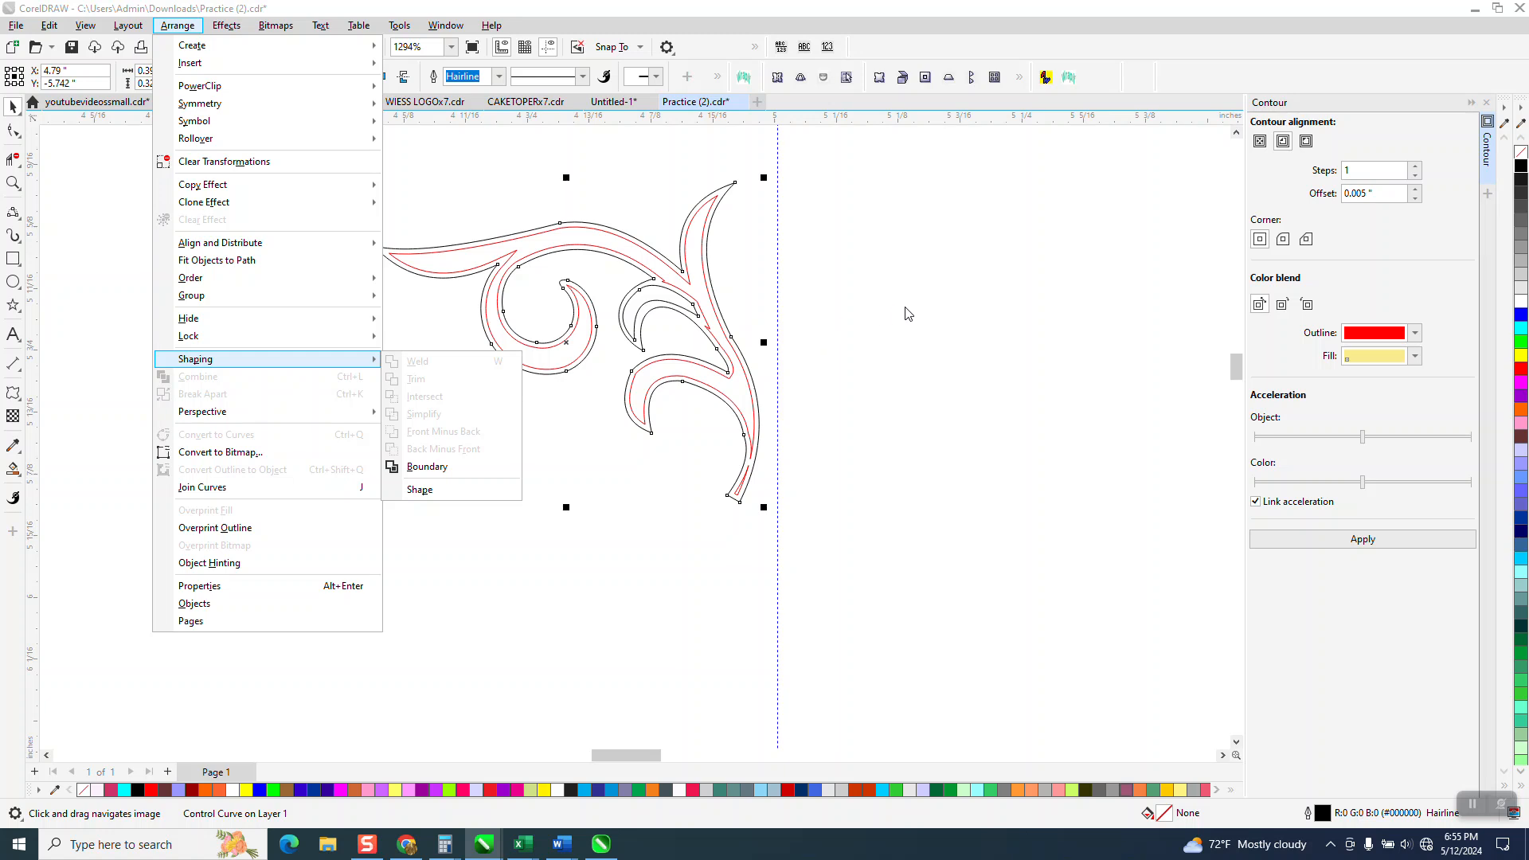
click(886, 152)
drag(886, 152, 319, 556)
click(175, 27)
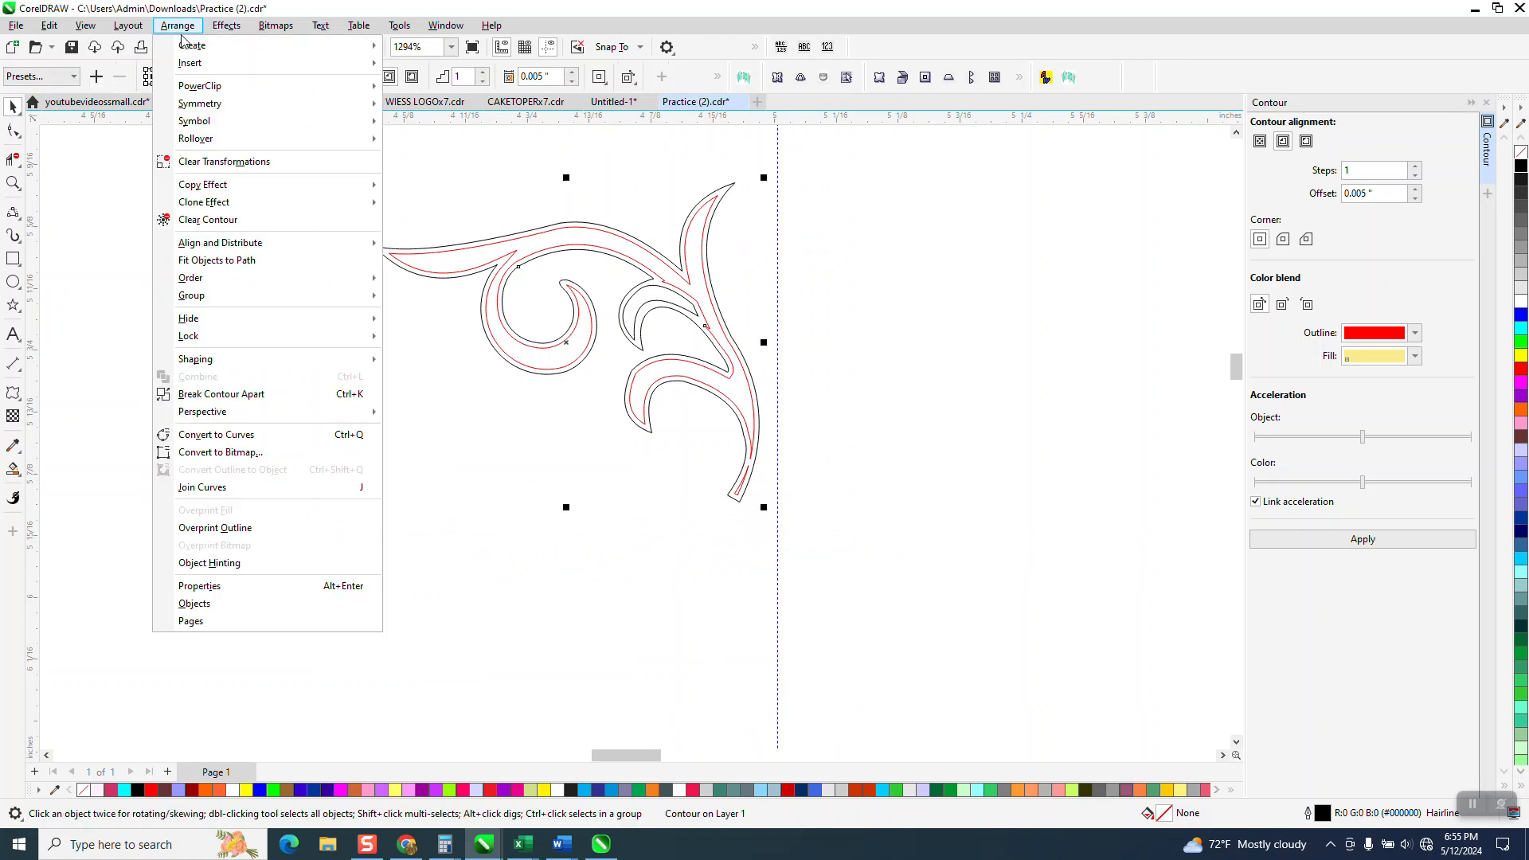
click(272, 395)
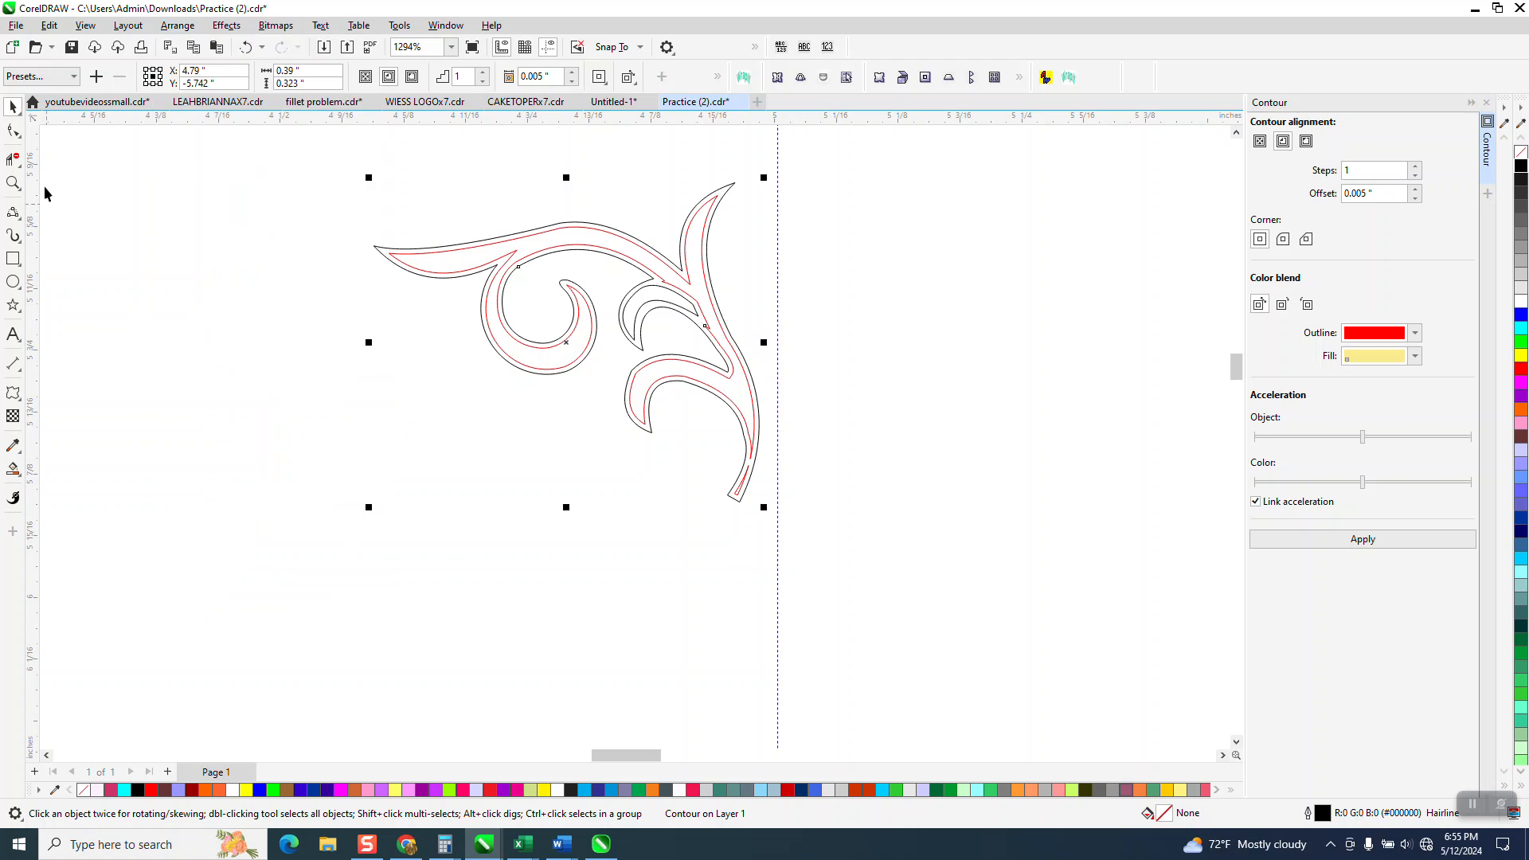
Step: Examine the nodes of the separated contour and the scroll near the leaf junction, then deselect both
click(13, 183)
drag(679, 300, 793, 396)
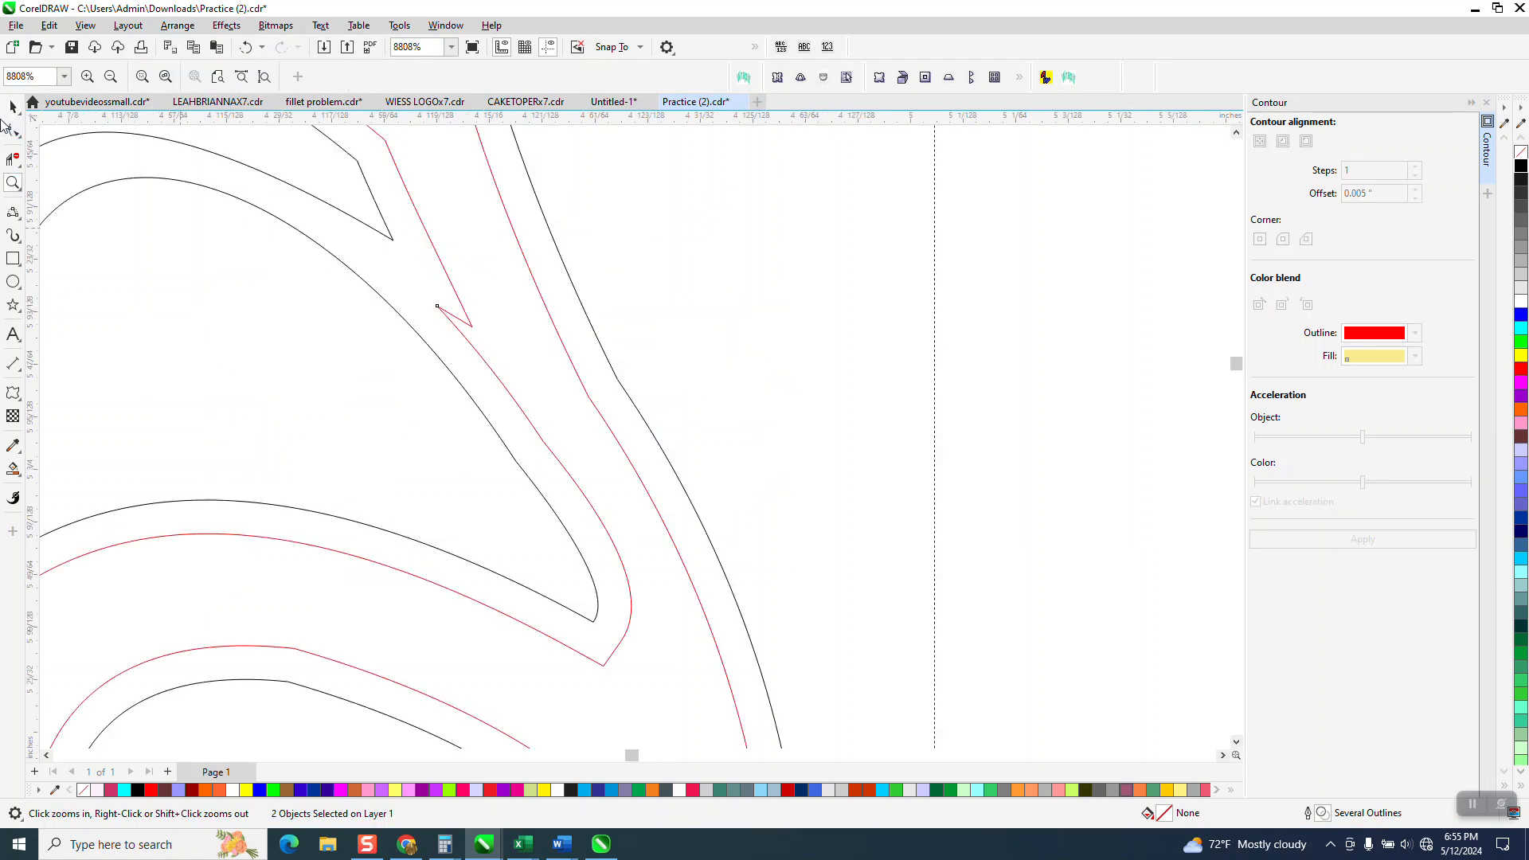
click(12, 130)
key(Delete)
scroll(572, 324, down, 2)
scroll(608, 329, down, 4)
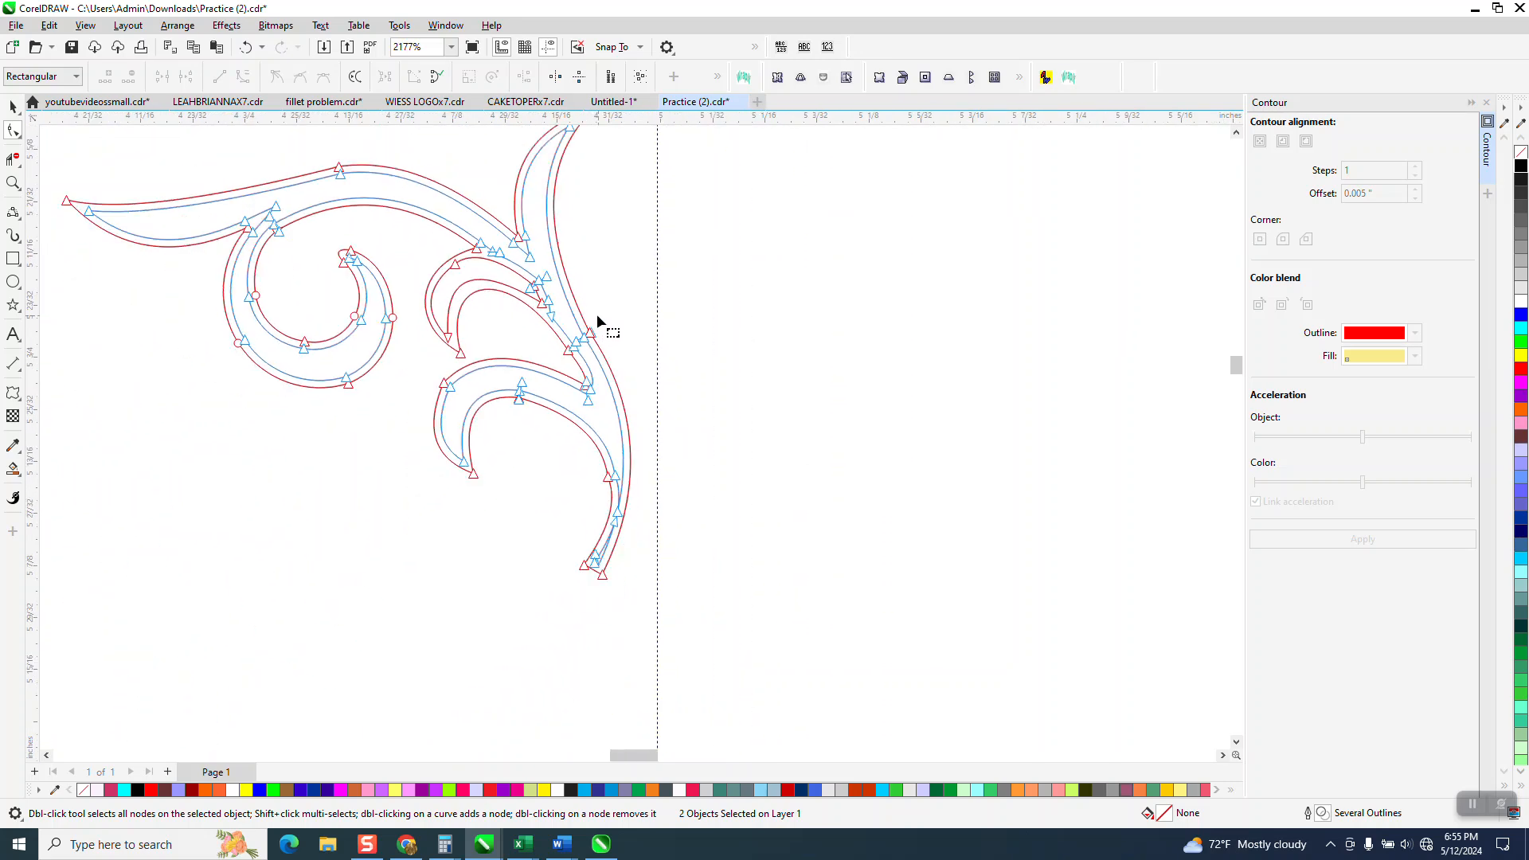
scroll(597, 317, down, 1)
click(13, 106)
scroll(380, 171, down, 1)
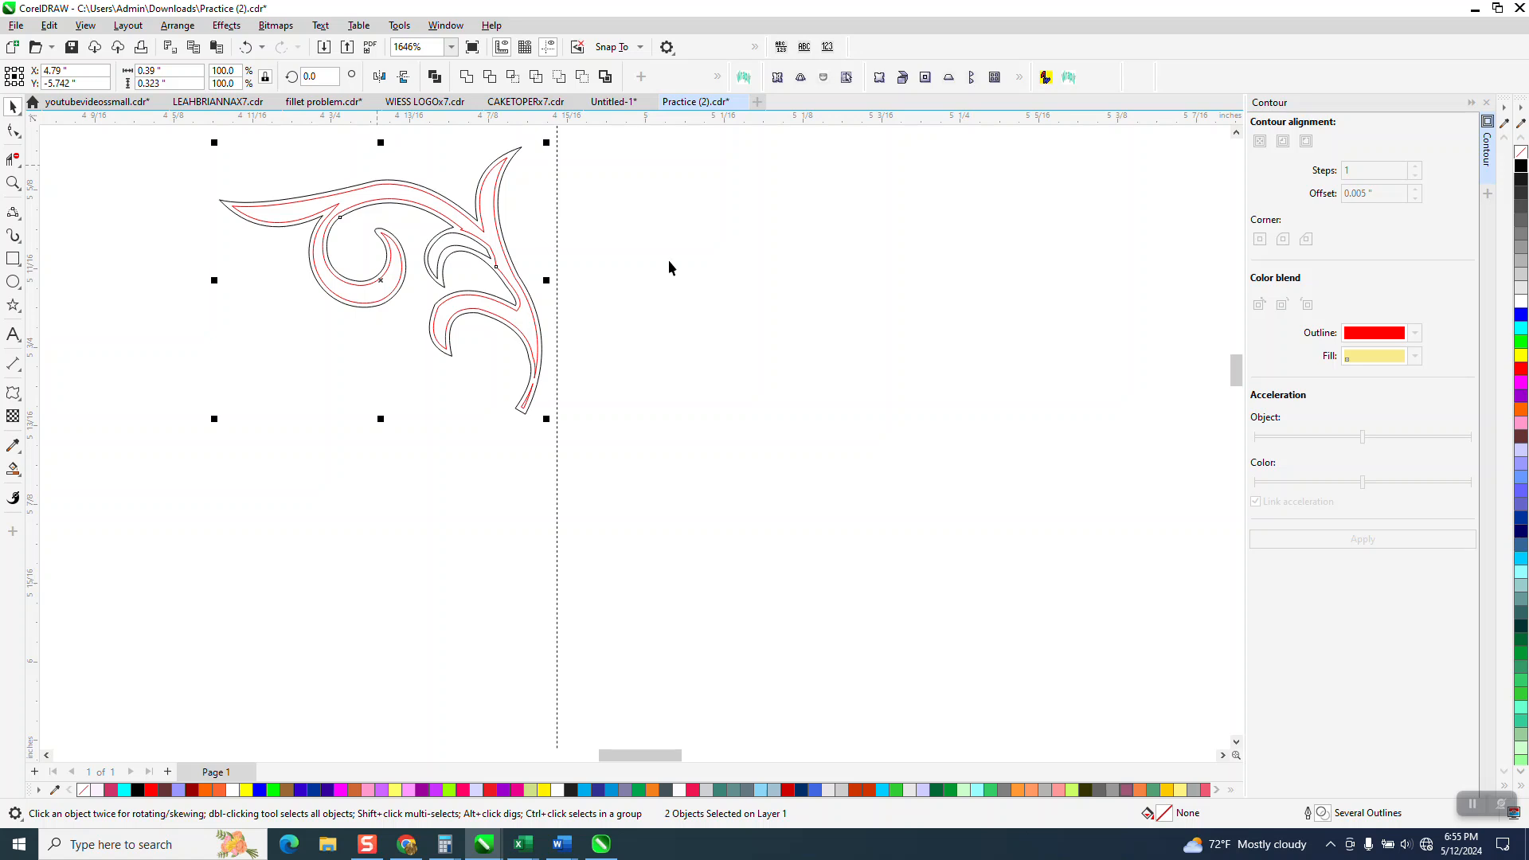
click(695, 266)
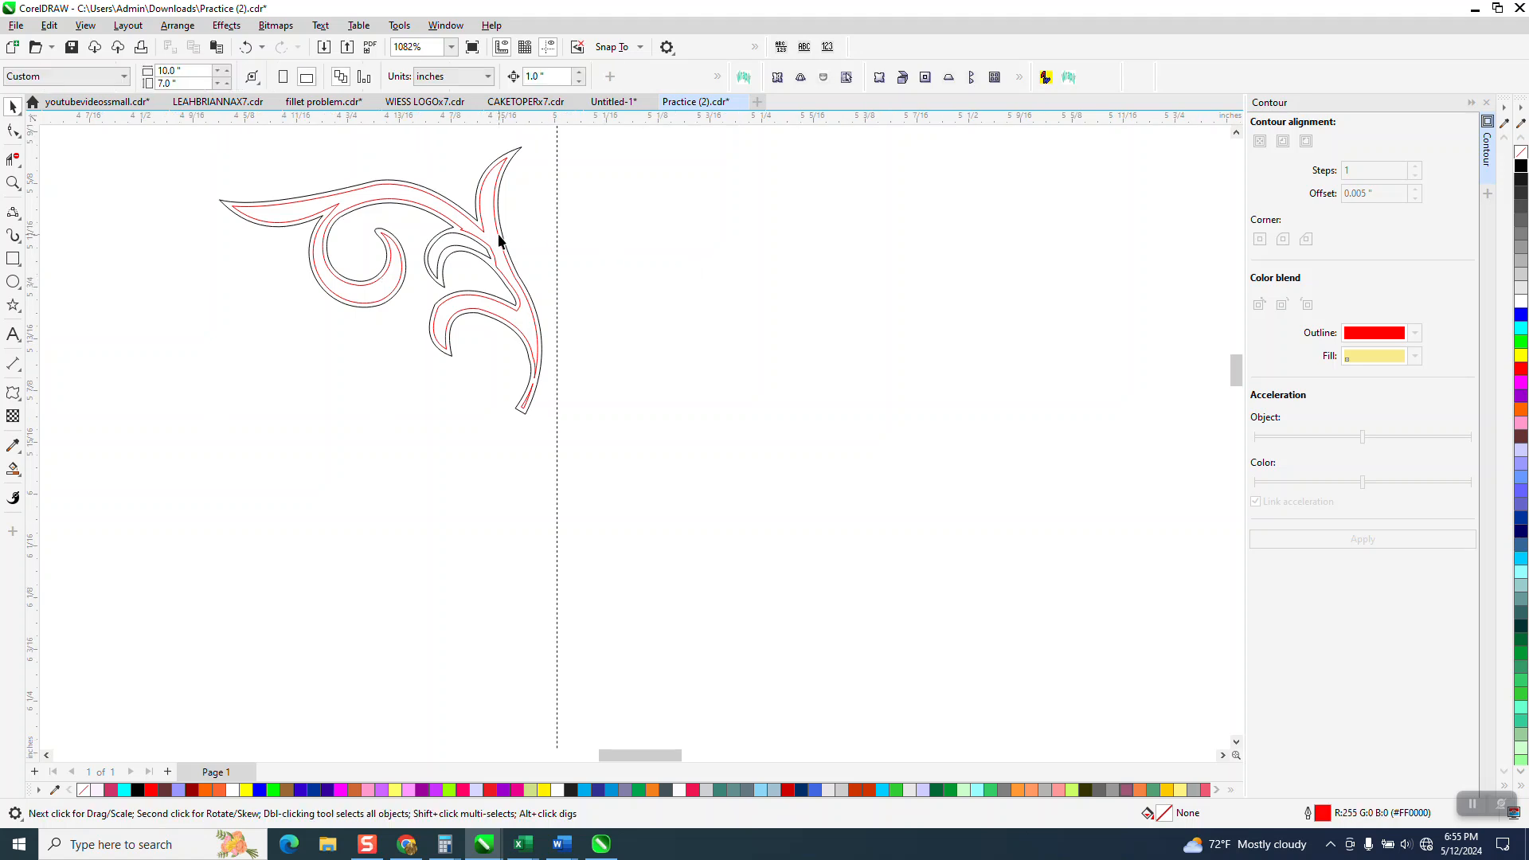
Step: Select the red contour and nudge it 1 inch to the right, clear of the black scroll
click(497, 233)
key(Right)
scroll(431, 274, down, 2)
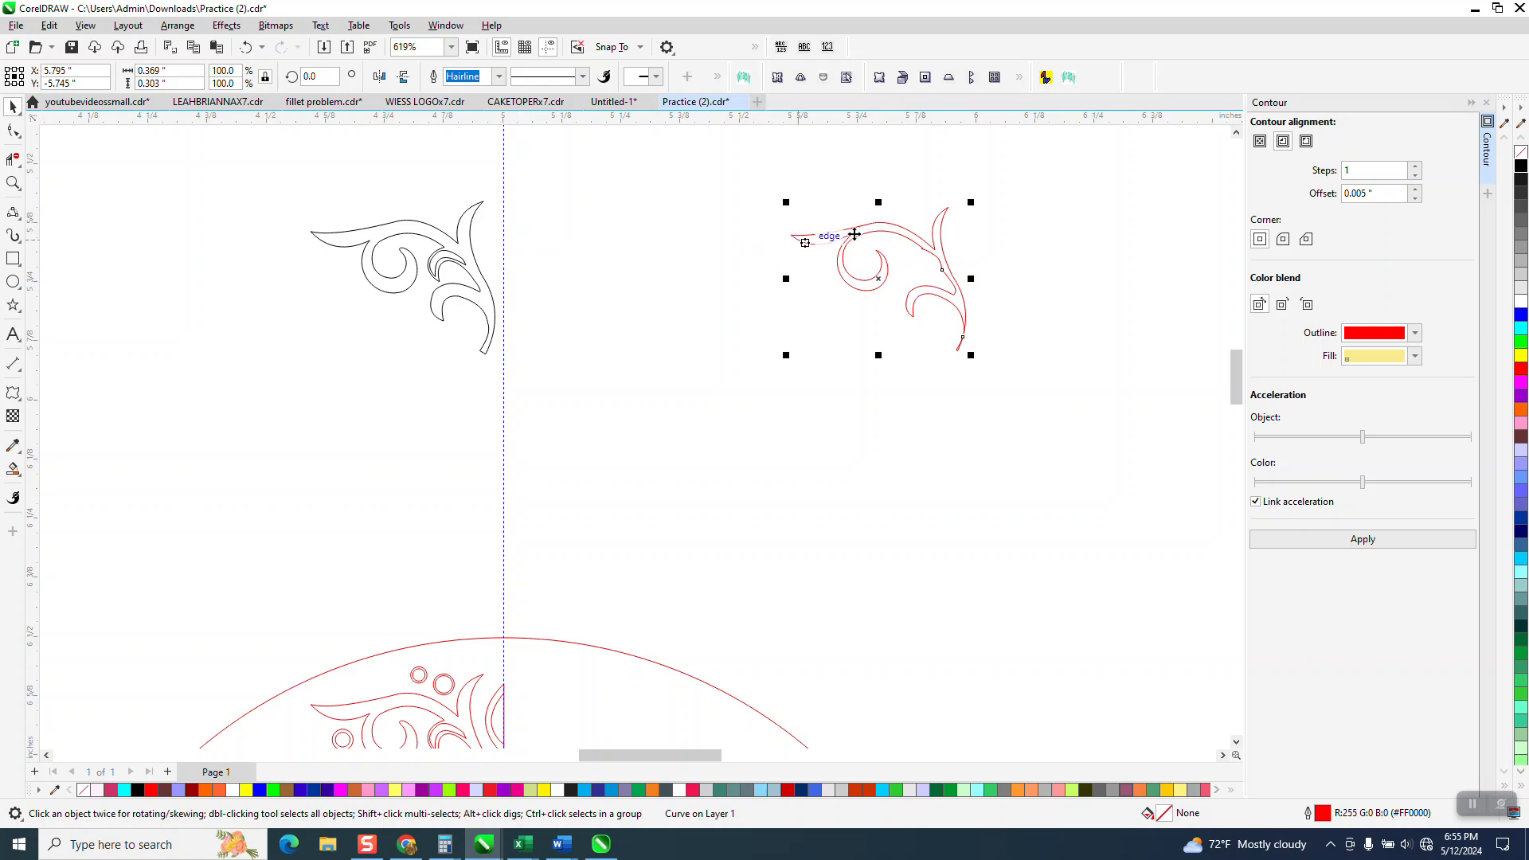
Step: Draw a 3-point curve about 0.073" tall, bowed to the right, just left of the red contour's pointed tip
click(13, 183)
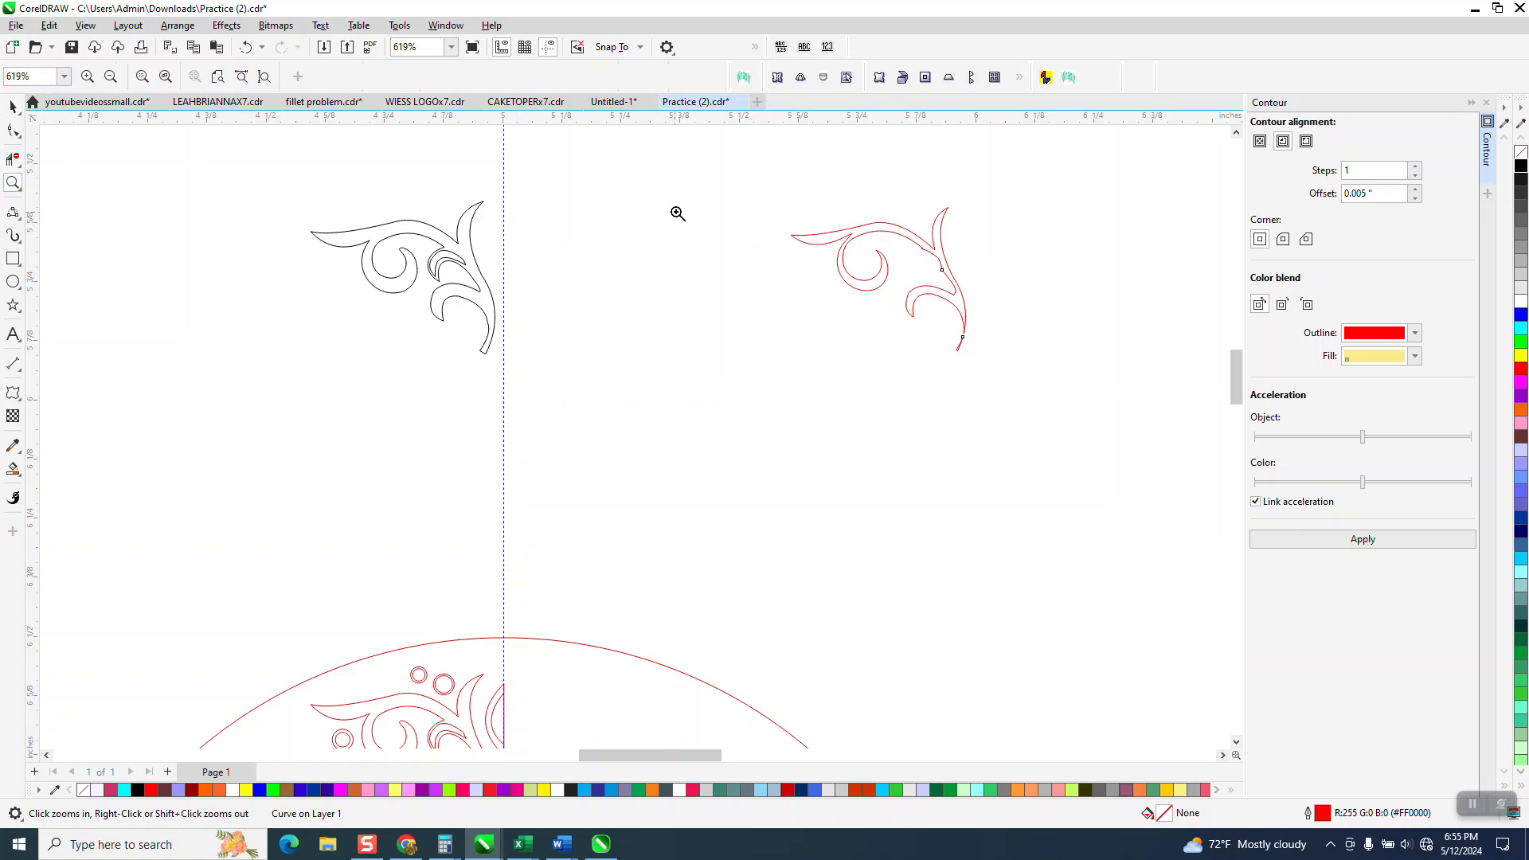
drag(701, 201, 1027, 362)
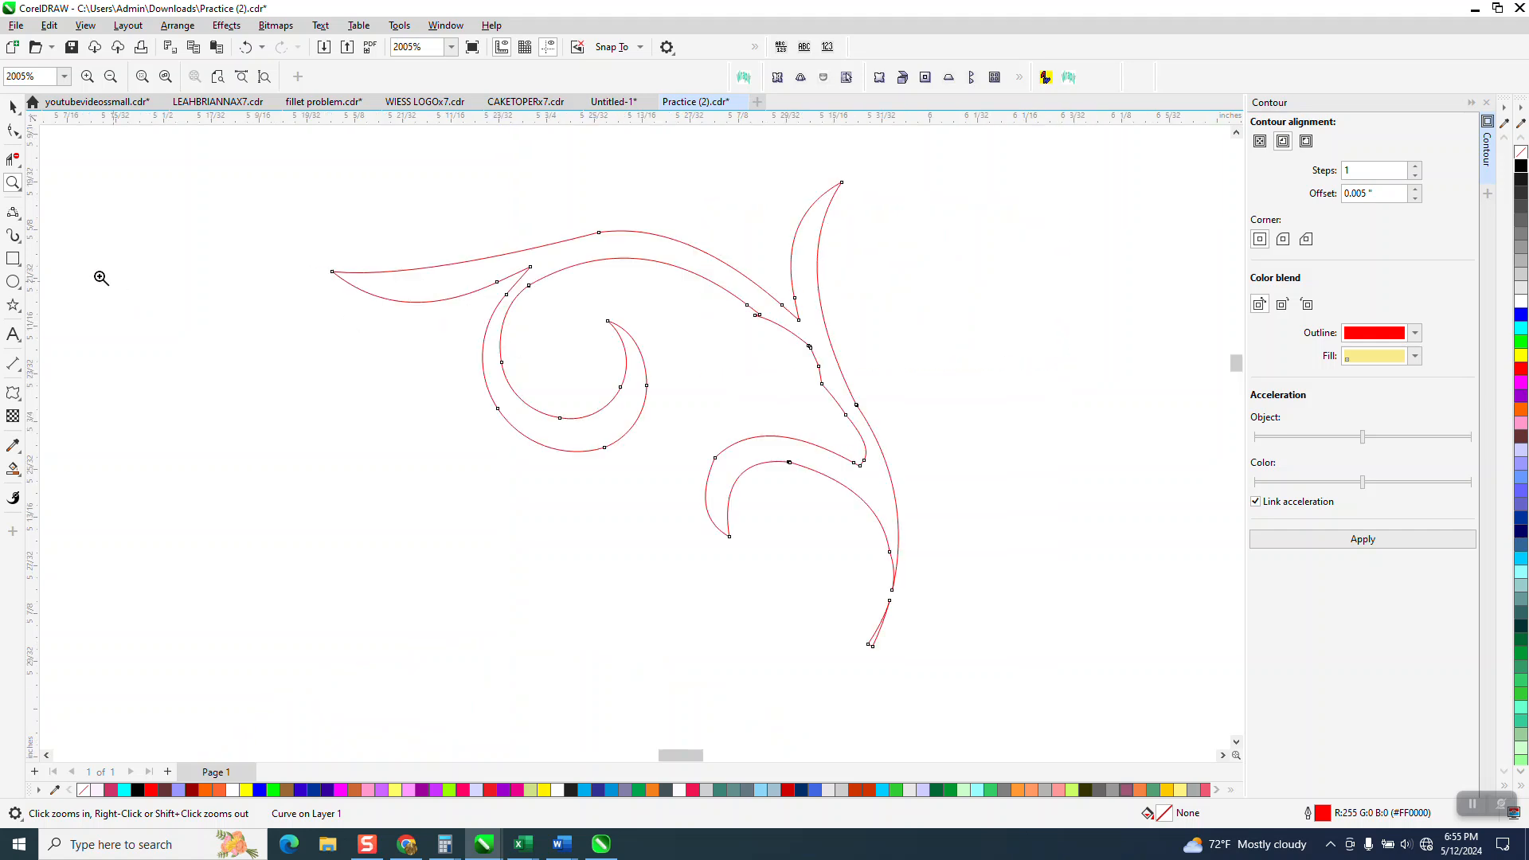
click(13, 212)
click(18, 218)
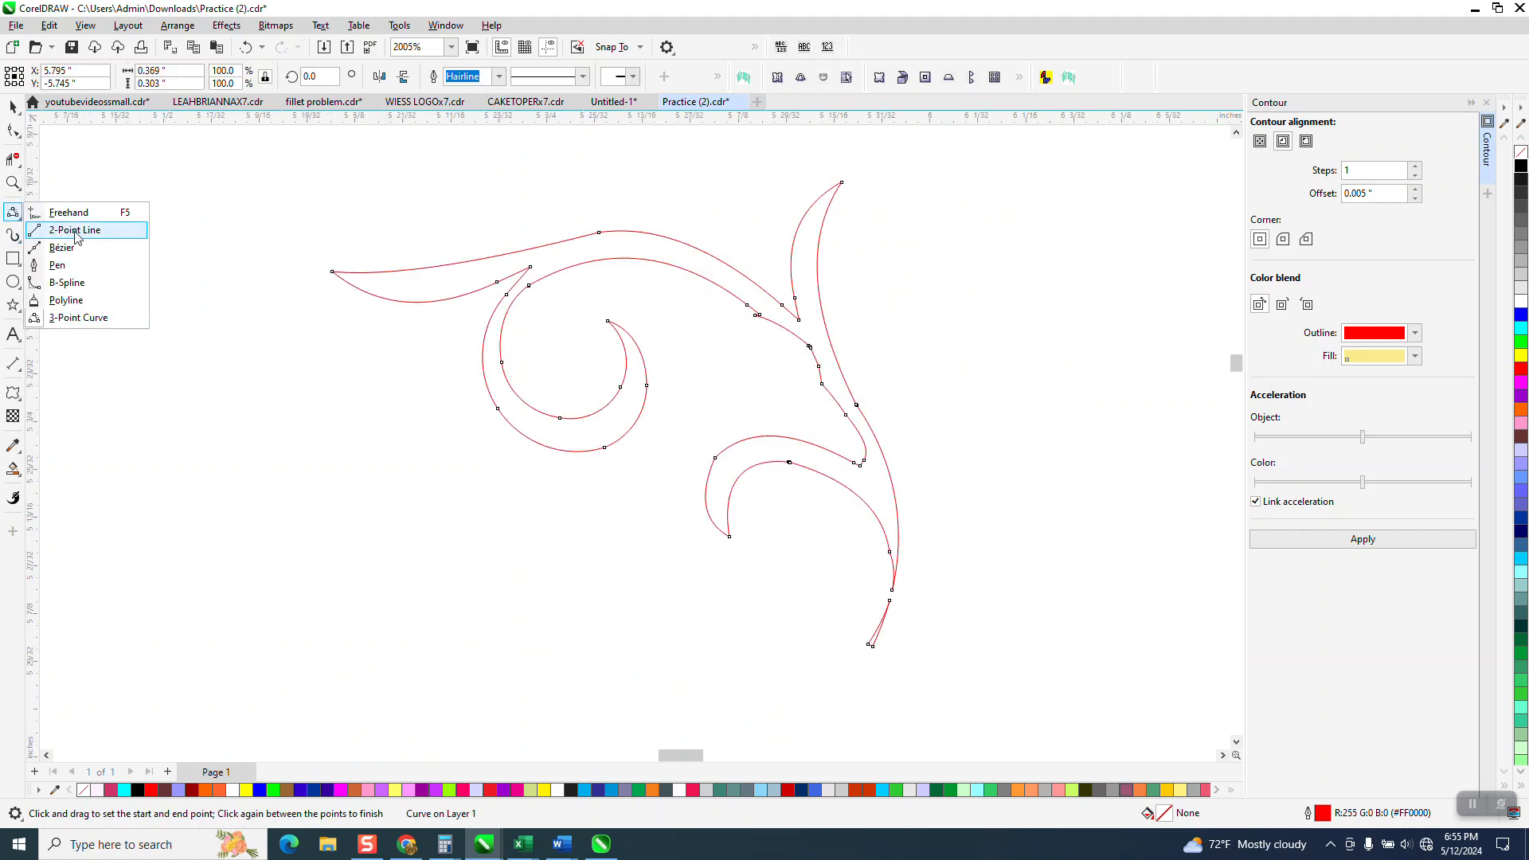
click(78, 317)
drag(272, 296, 268, 408)
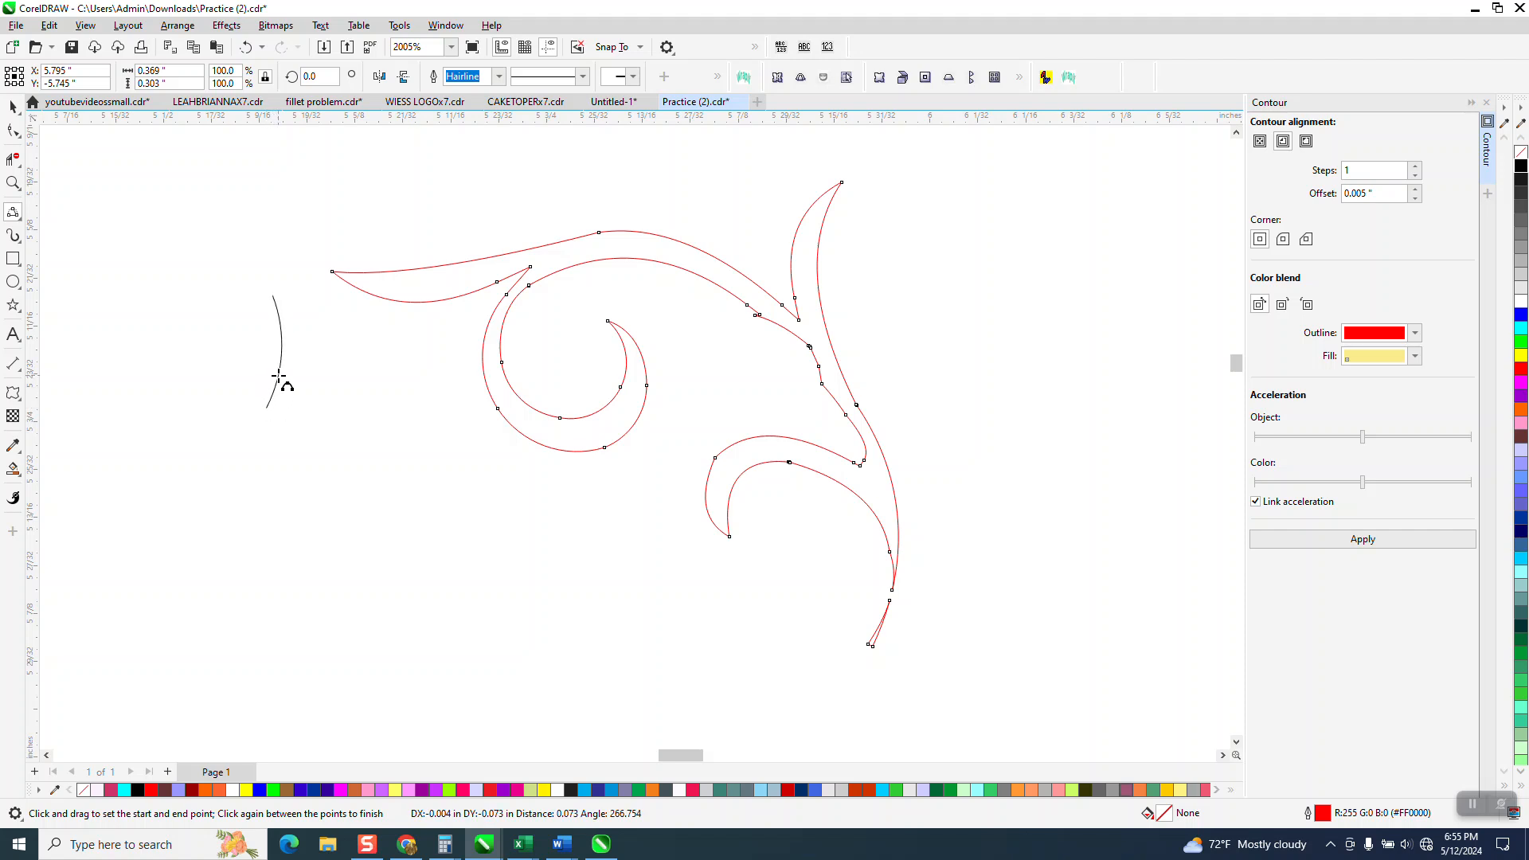
click(283, 351)
click(13, 106)
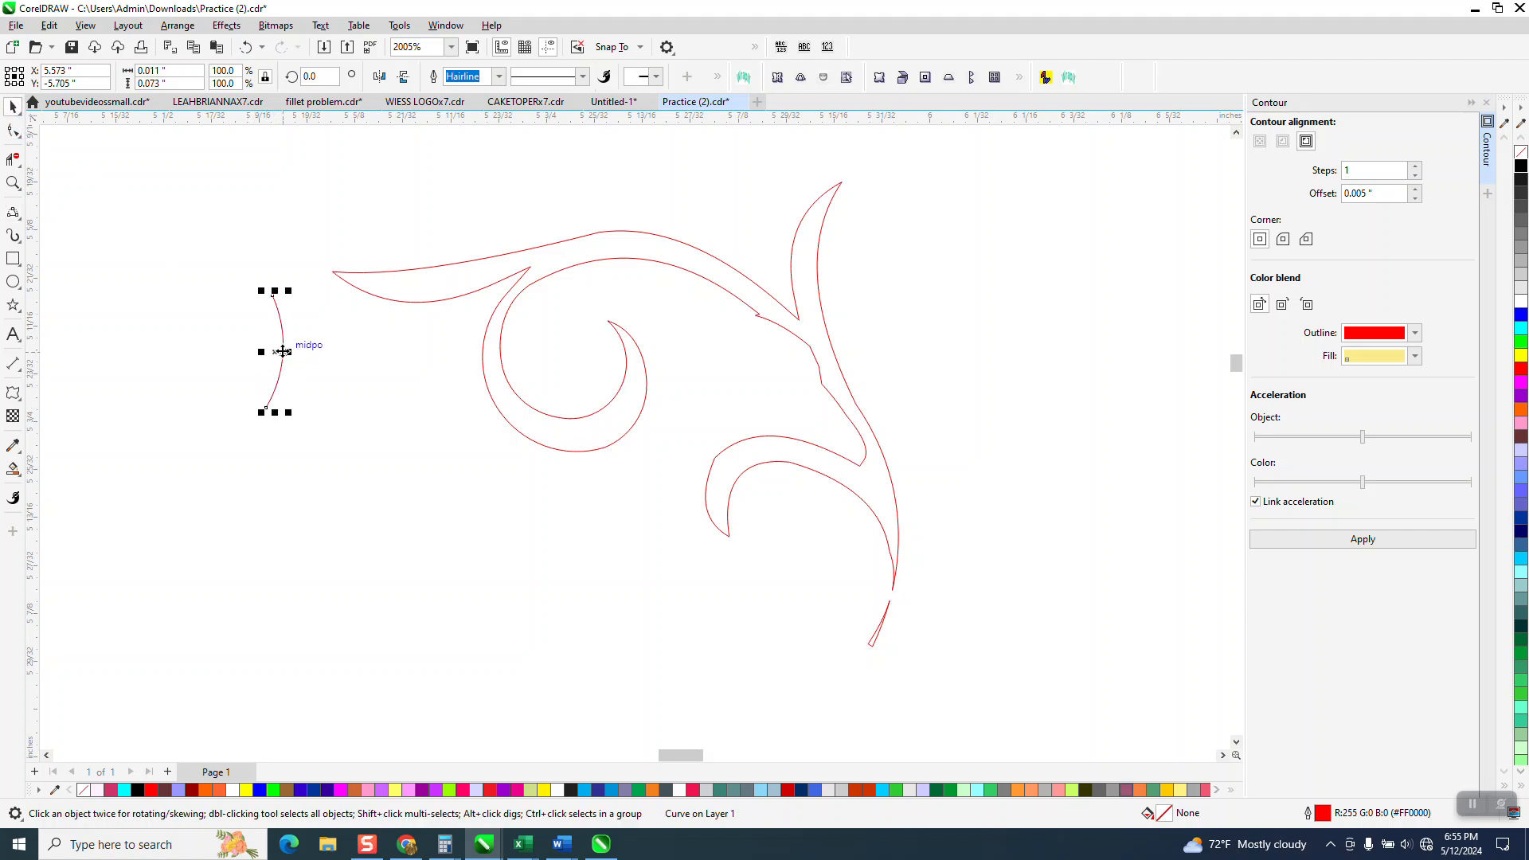
Step: Move the short curve across the contour's left leaf tip and scale it up to about 143.6%
drag(283, 351, 364, 284)
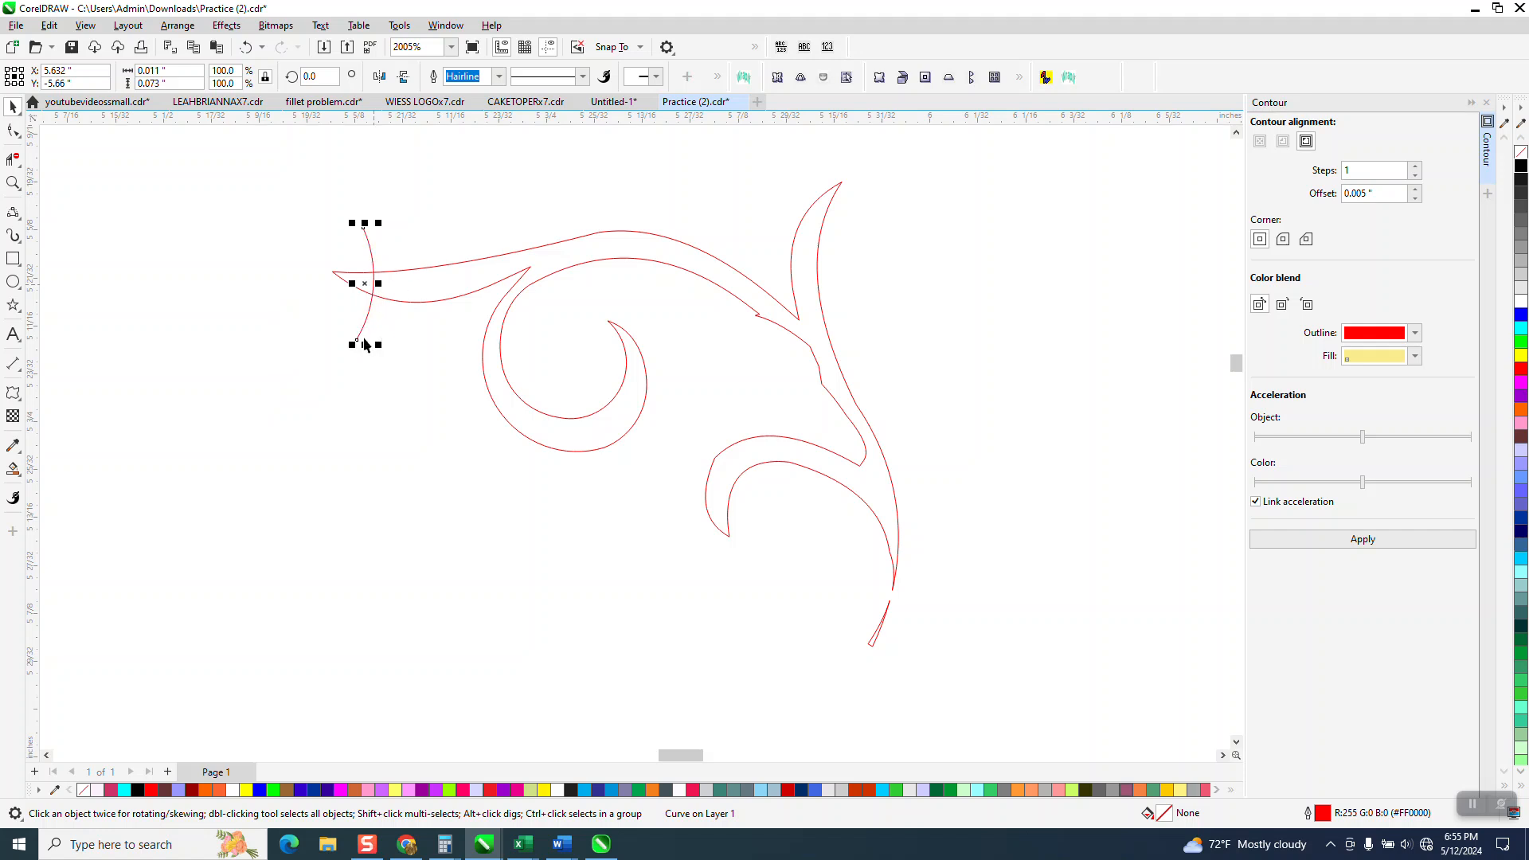
drag(351, 348, 339, 397)
drag(375, 307, 371, 281)
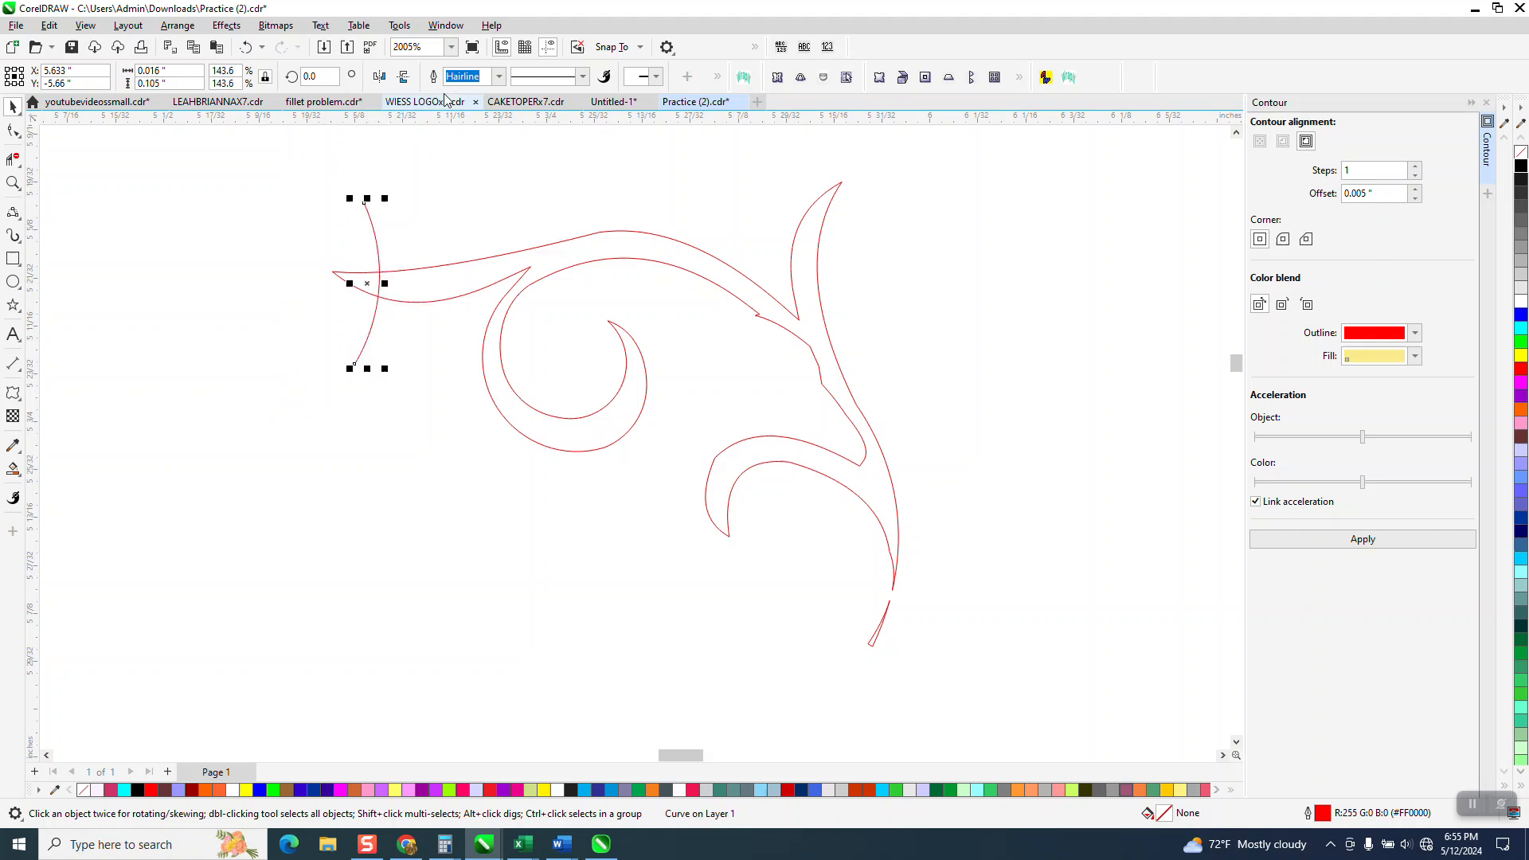
Step: Give the short curve a 0.007 in outline, convert the outline to an object, and set it to no fill with black outline
click(500, 76)
click(468, 118)
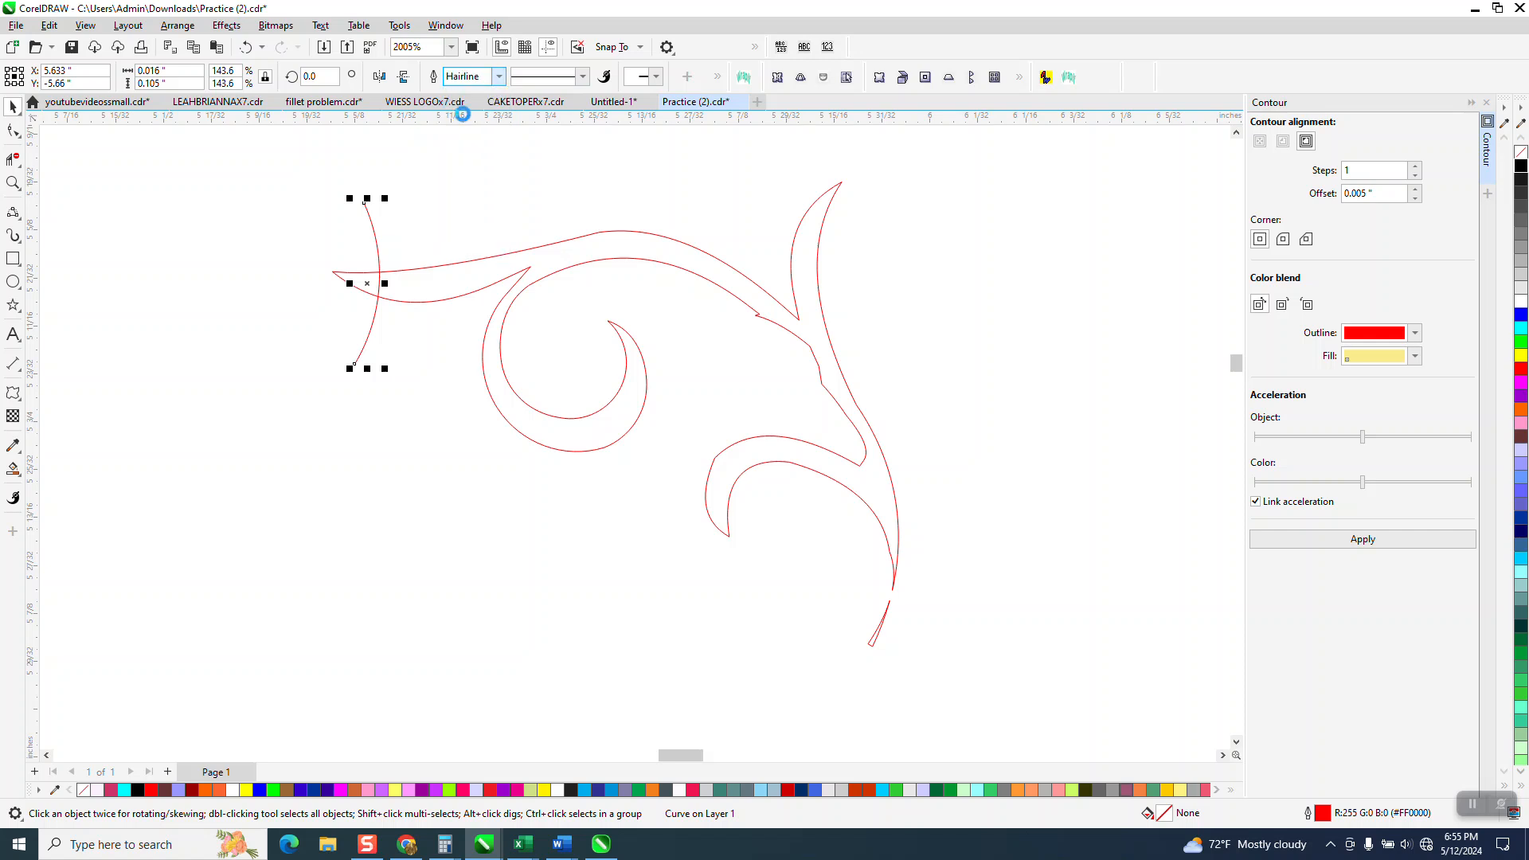
click(177, 25)
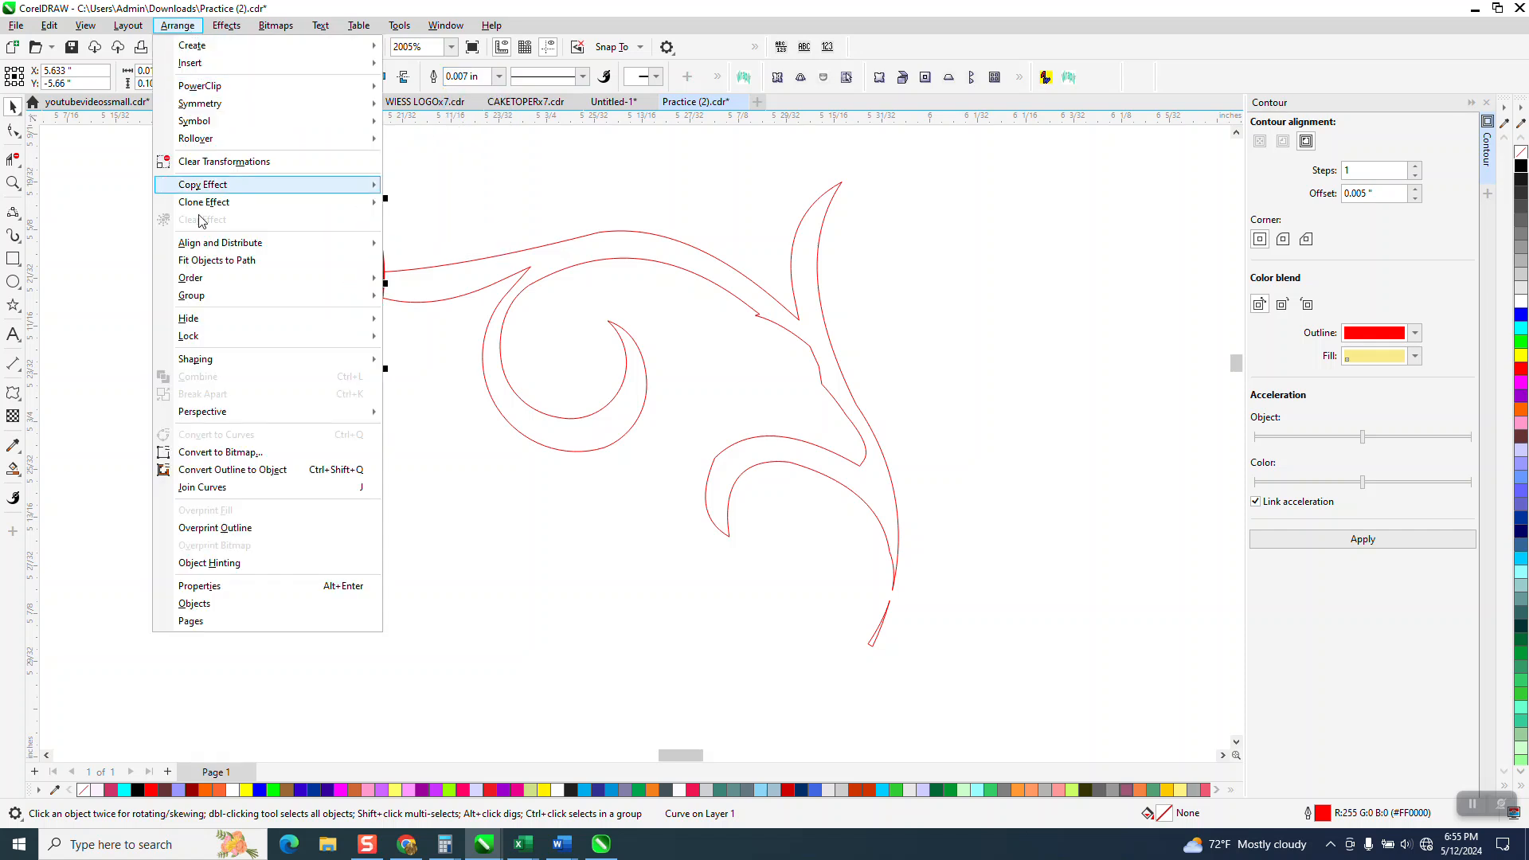
mouse_move(199, 361)
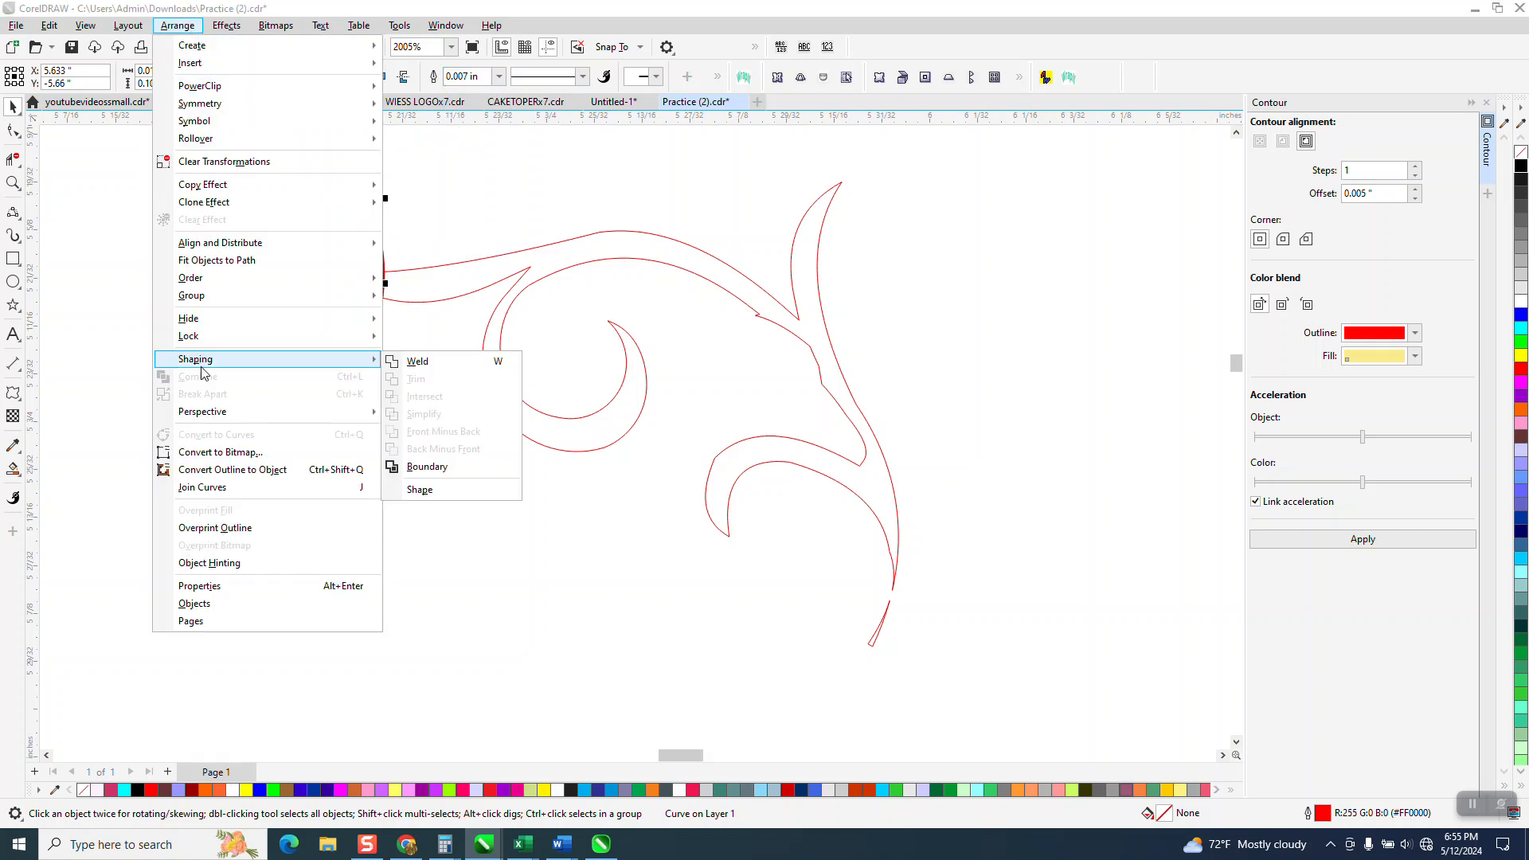
click(250, 471)
click(1521, 151)
right_click(1521, 165)
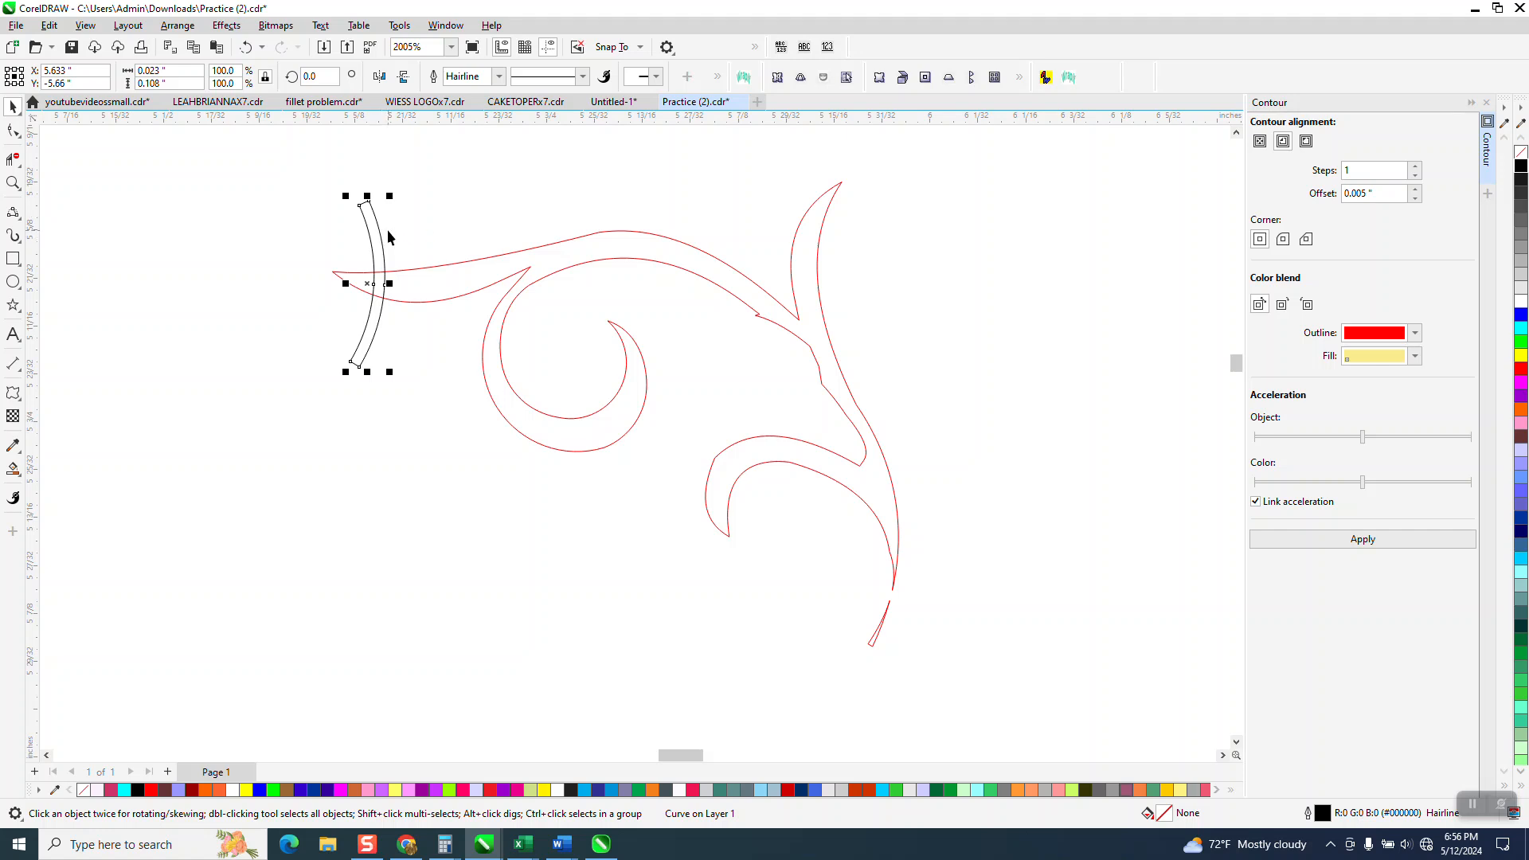
Step: Copy the curved strip to the right end of the contour's upper band and rotate the copy to about 352.5°
drag(384, 294, 776, 319)
click(770, 308)
drag(787, 233, 801, 237)
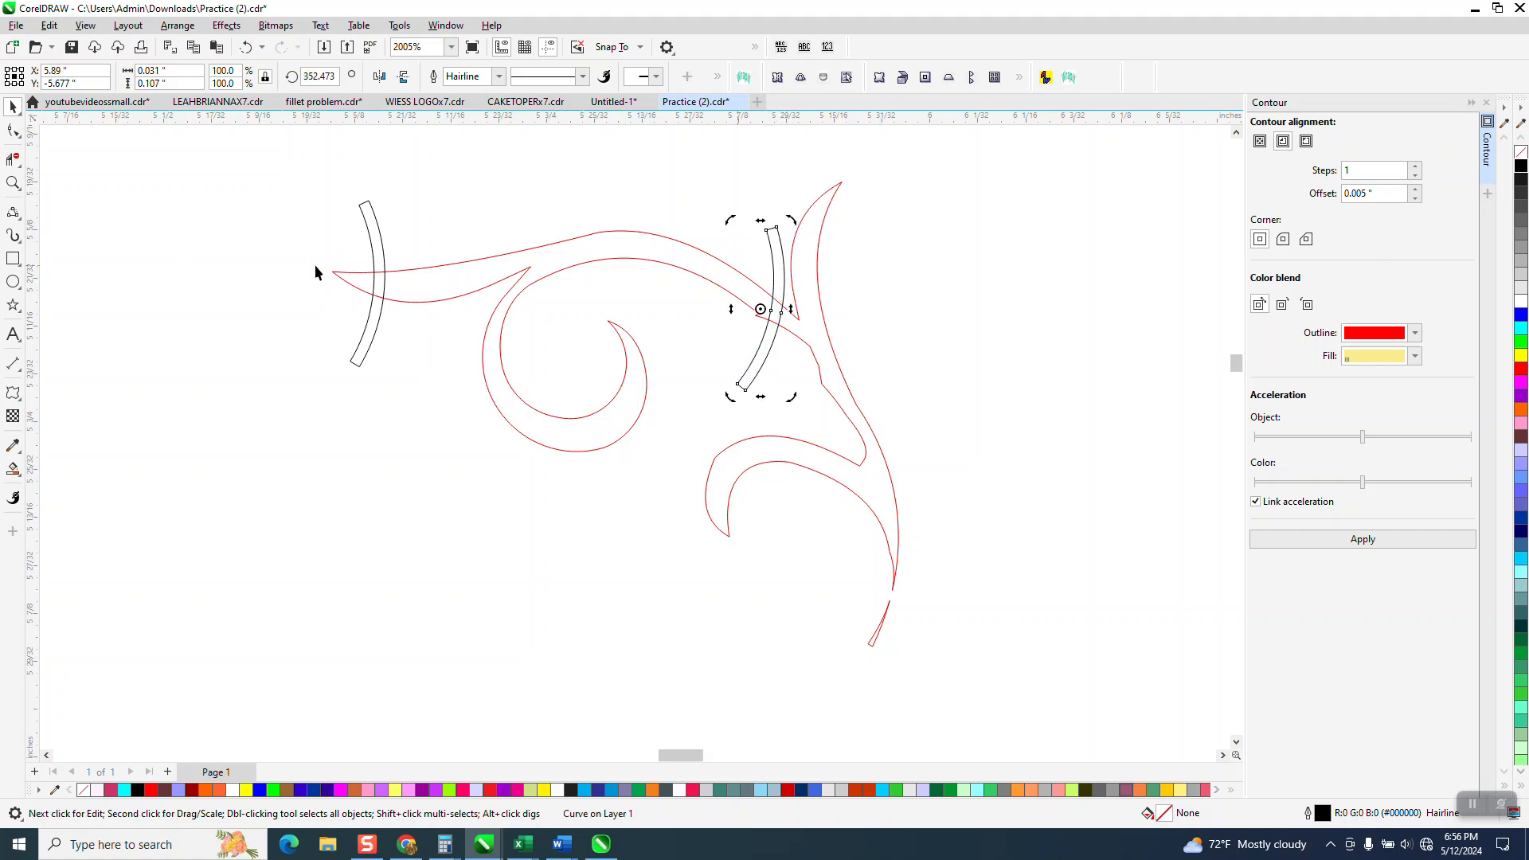
Step: Draw a 3-point curve along the contour's upper band, from the right strip's junction to the left strip
click(13, 183)
drag(150, 199, 1074, 568)
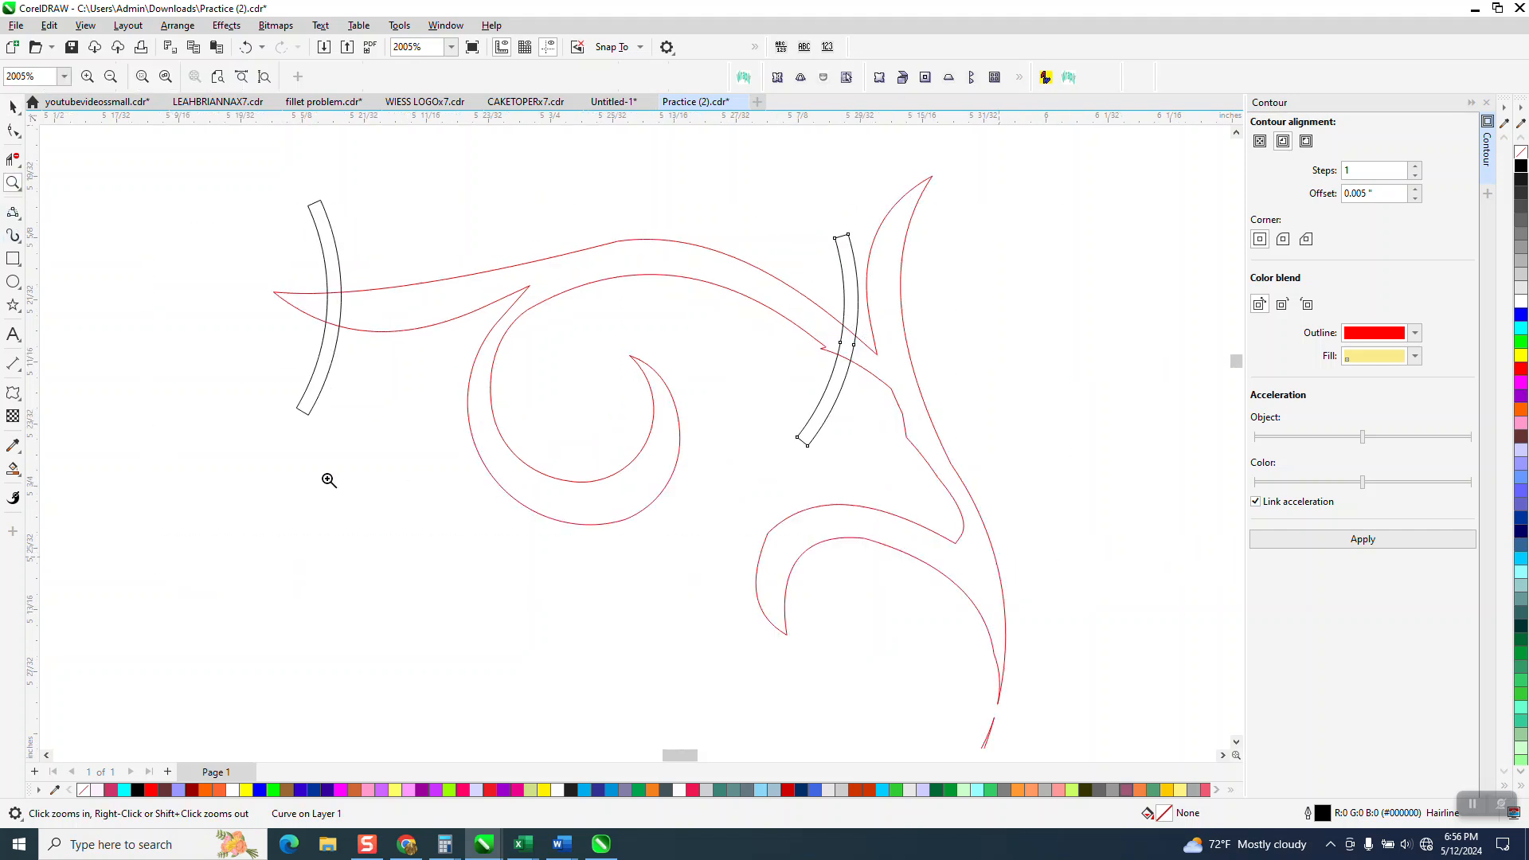
click(19, 217)
click(80, 319)
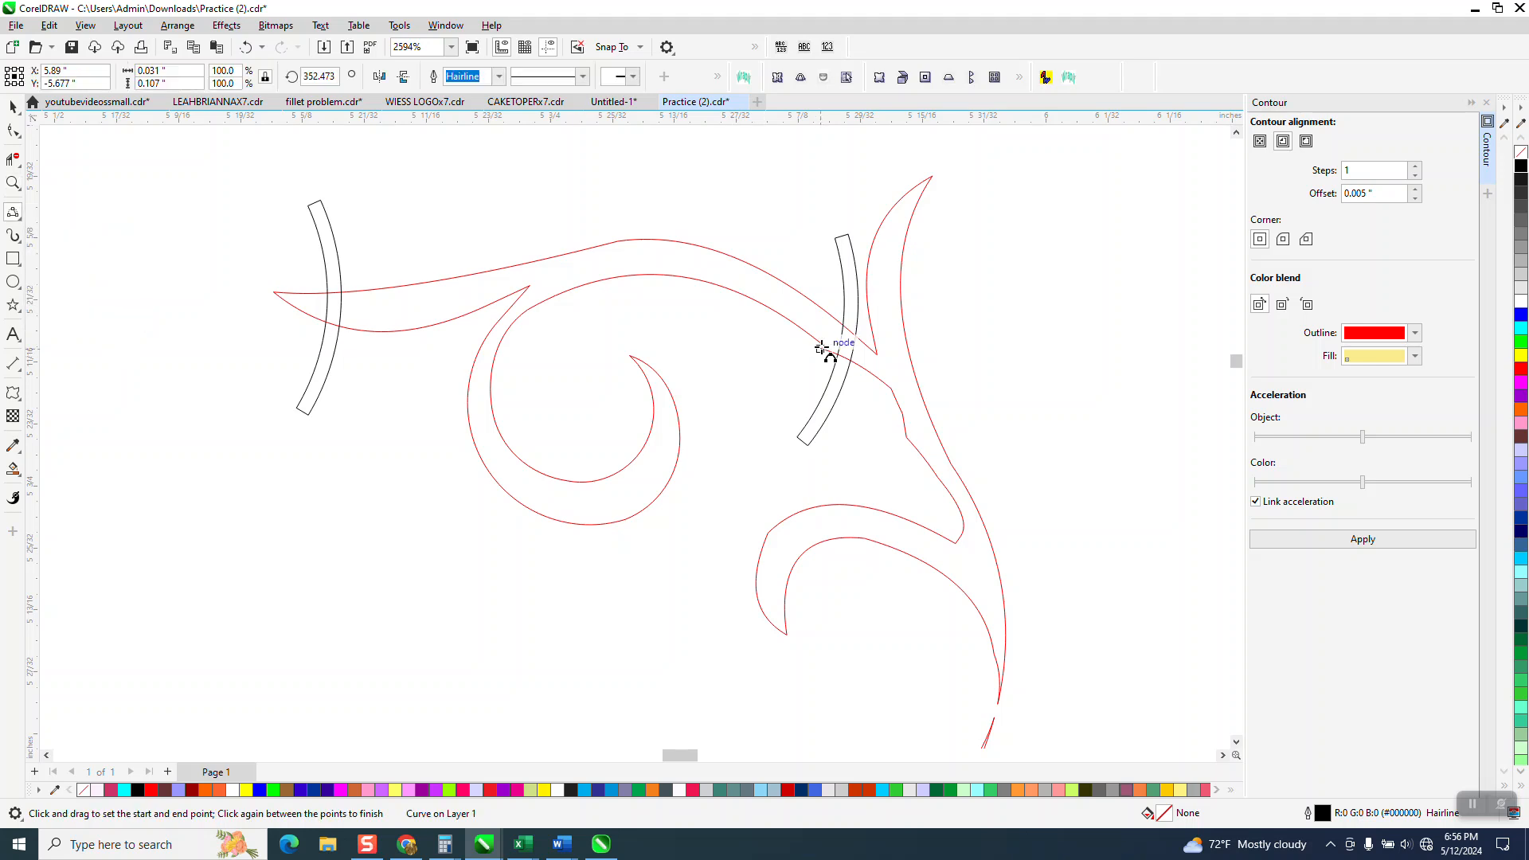
drag(864, 355, 327, 308)
click(676, 263)
Step: Add a node to the long curve and reshape it to follow the middle of the upper band
click(13, 132)
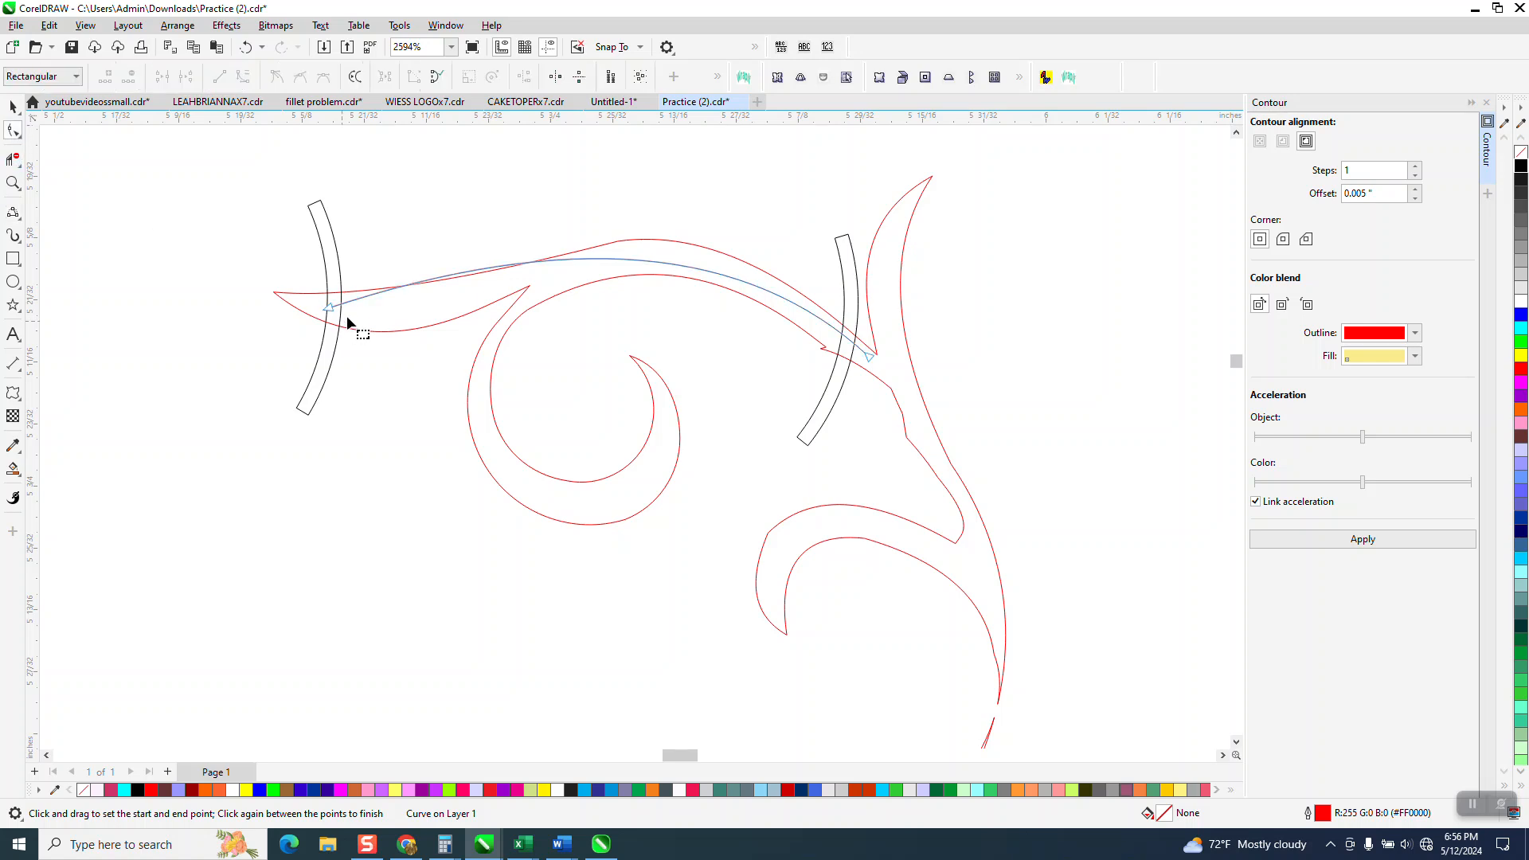
double_click(513, 266)
drag(513, 266, 513, 282)
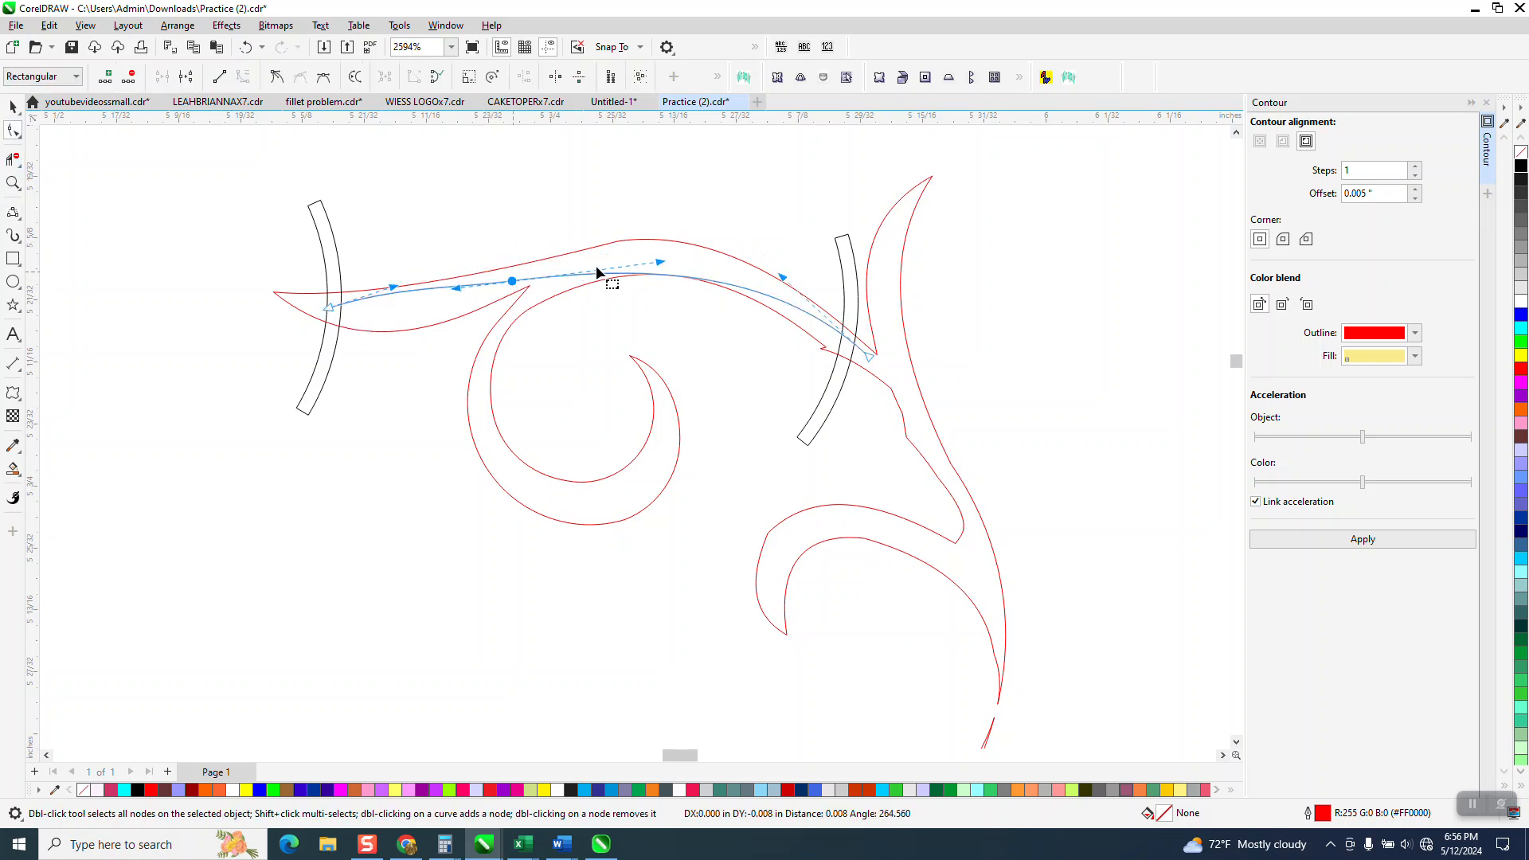
drag(661, 262, 659, 240)
drag(458, 301, 386, 305)
scroll(362, 327, down, 1)
Step: Select both curved strips and blend them with 8 steps
click(14, 107)
click(333, 256)
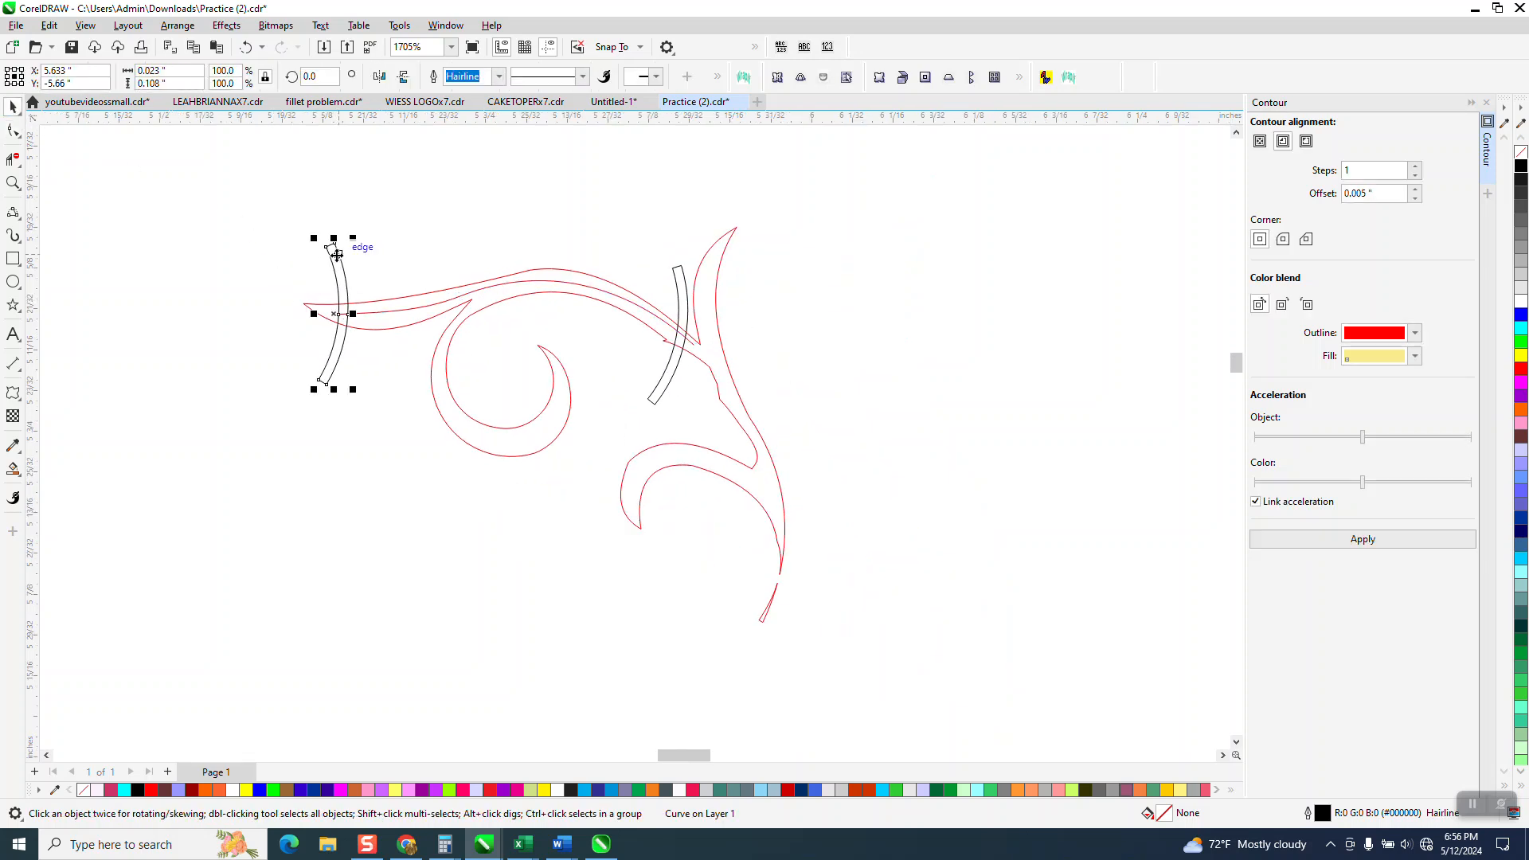
shift+click(682, 284)
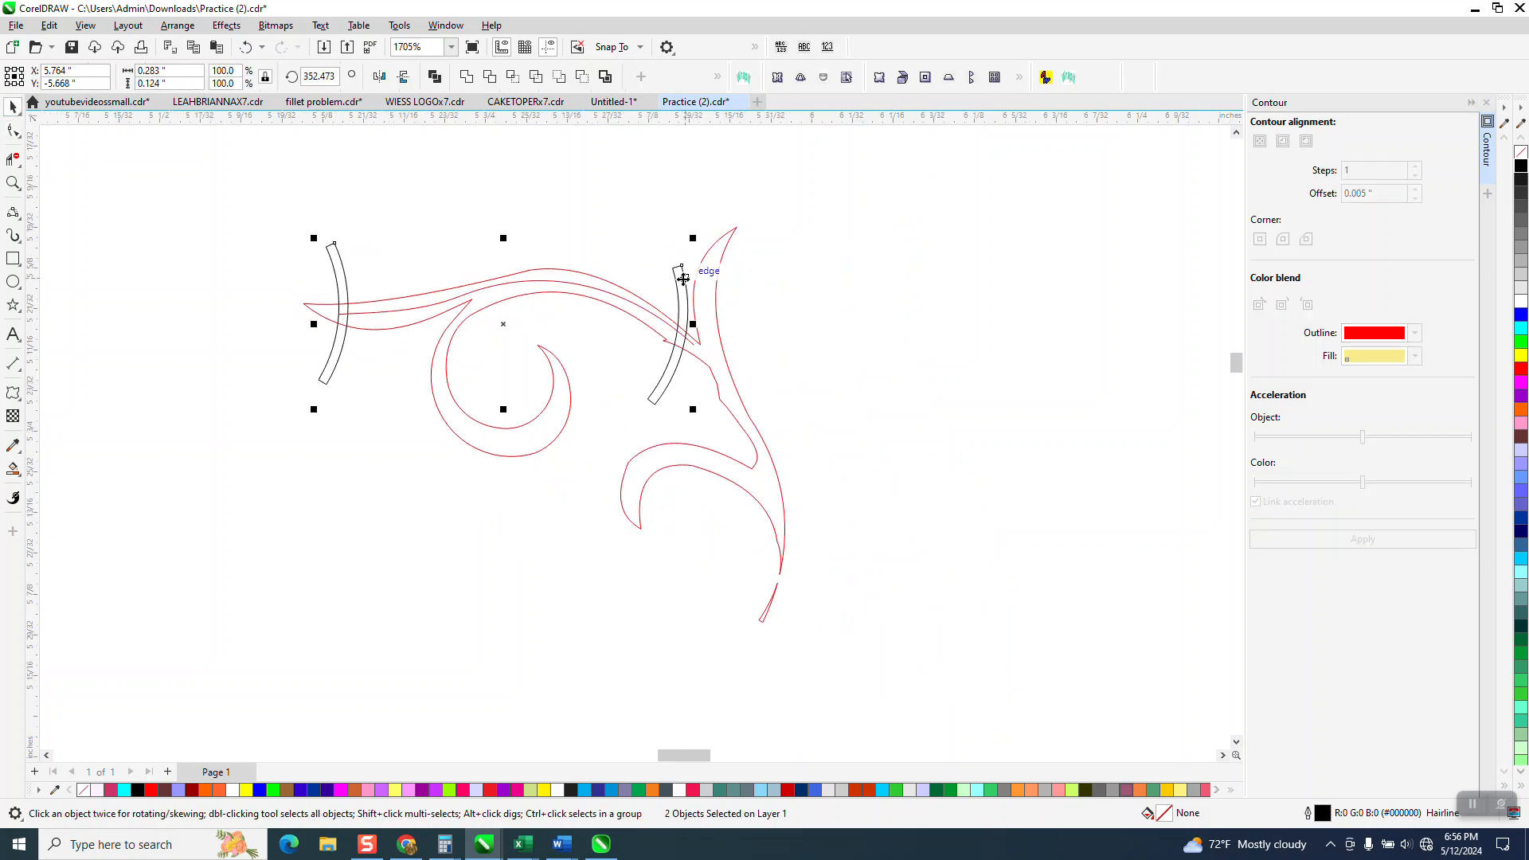
click(177, 25)
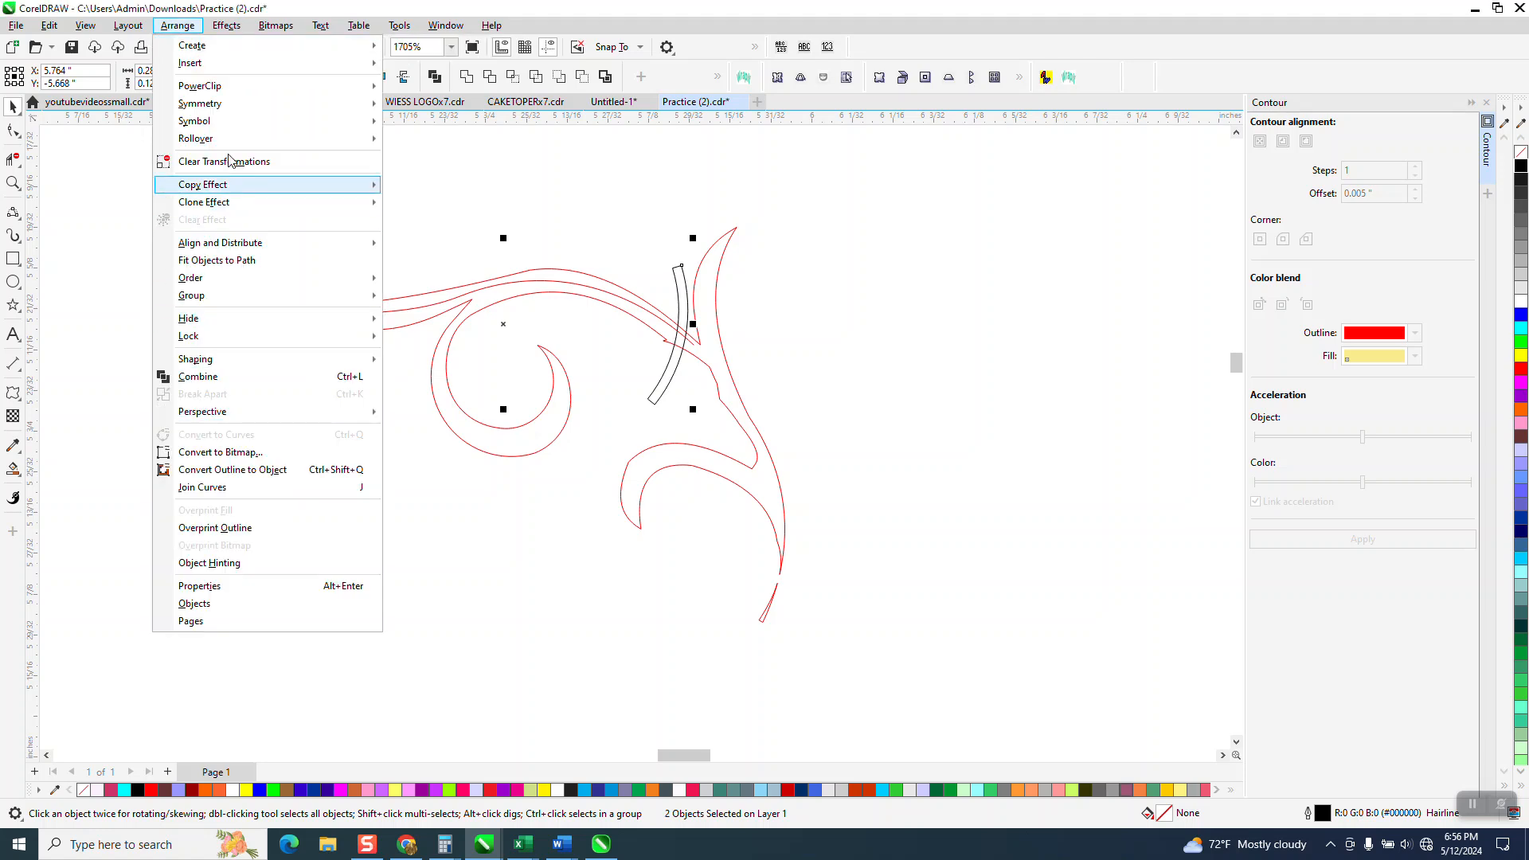
click(226, 26)
click(241, 372)
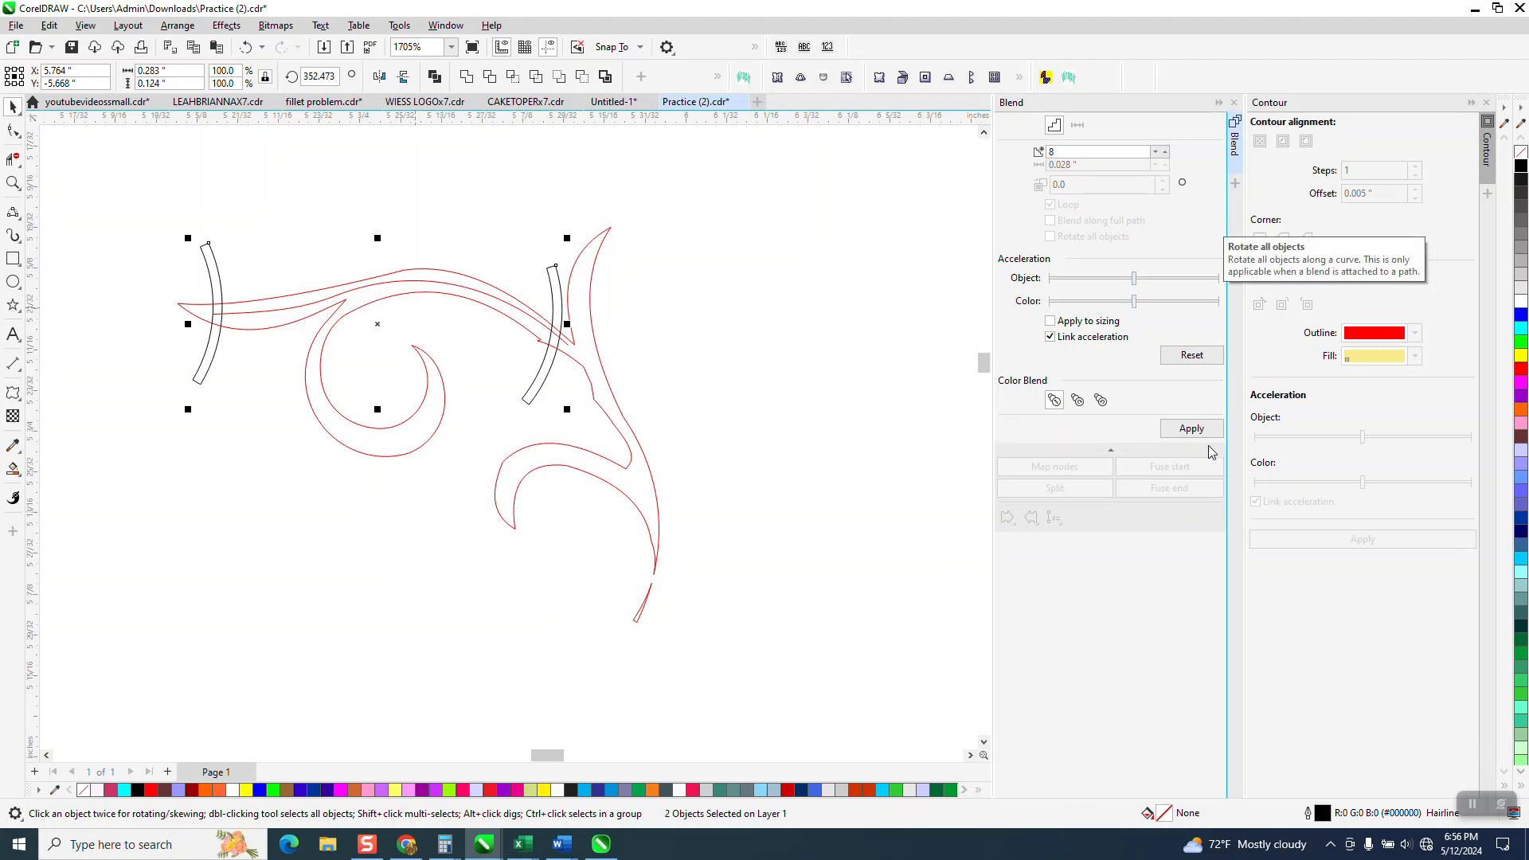
click(1193, 429)
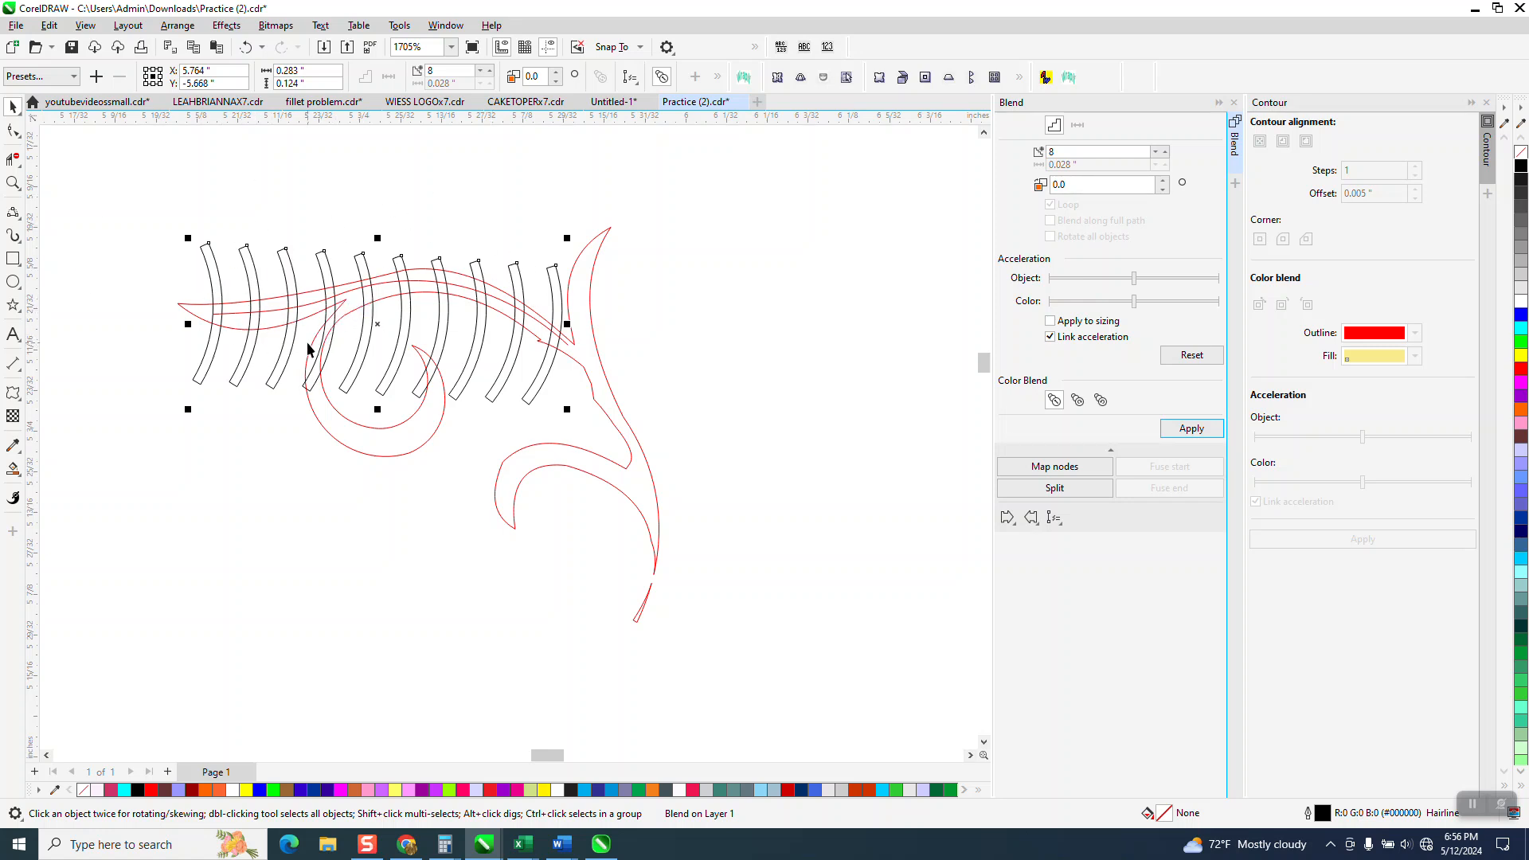
click(505, 238)
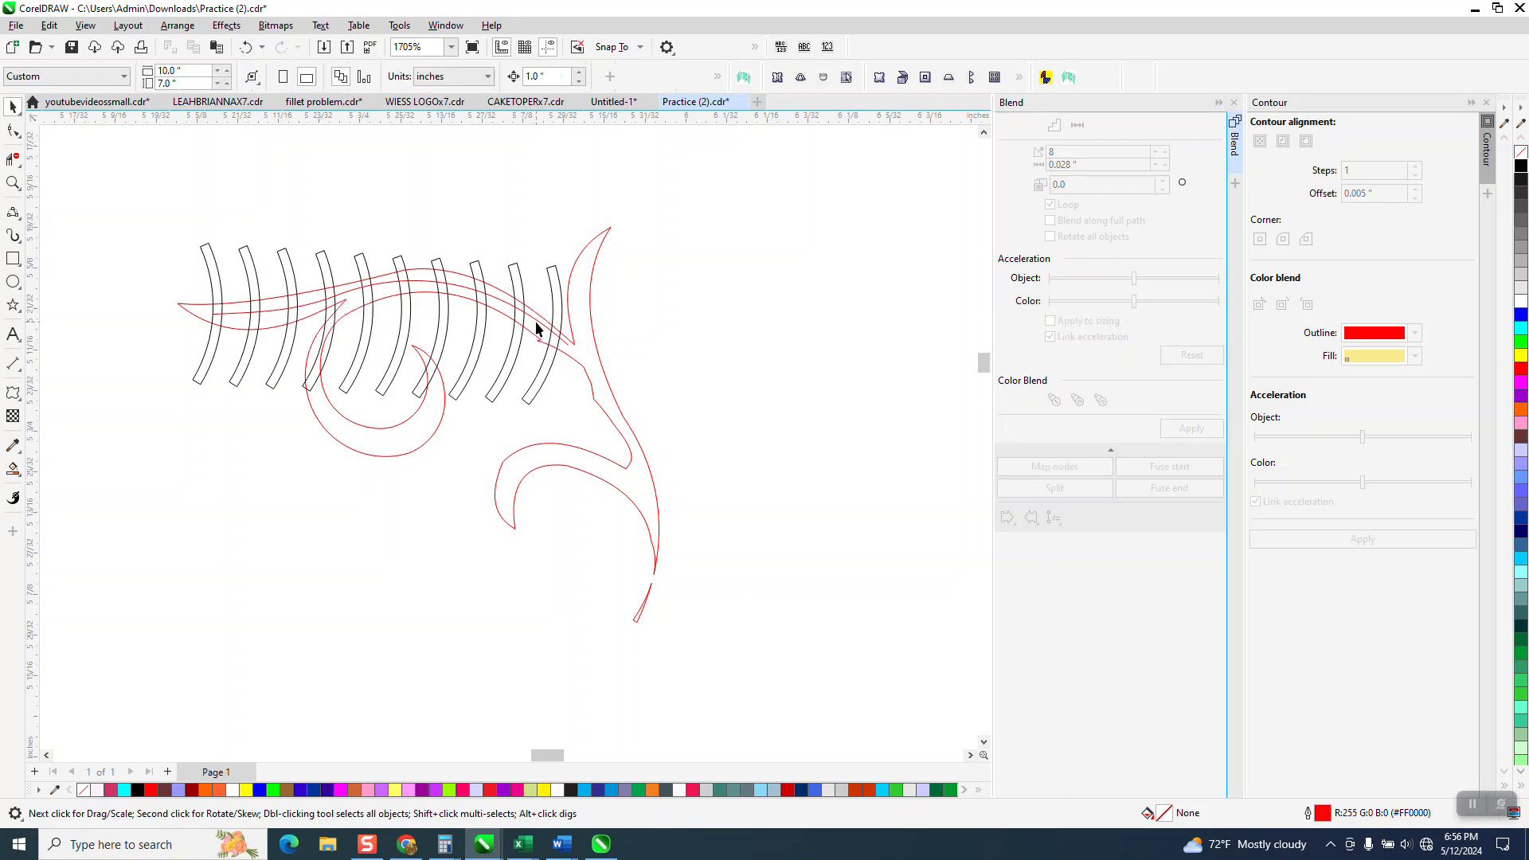
click(245, 47)
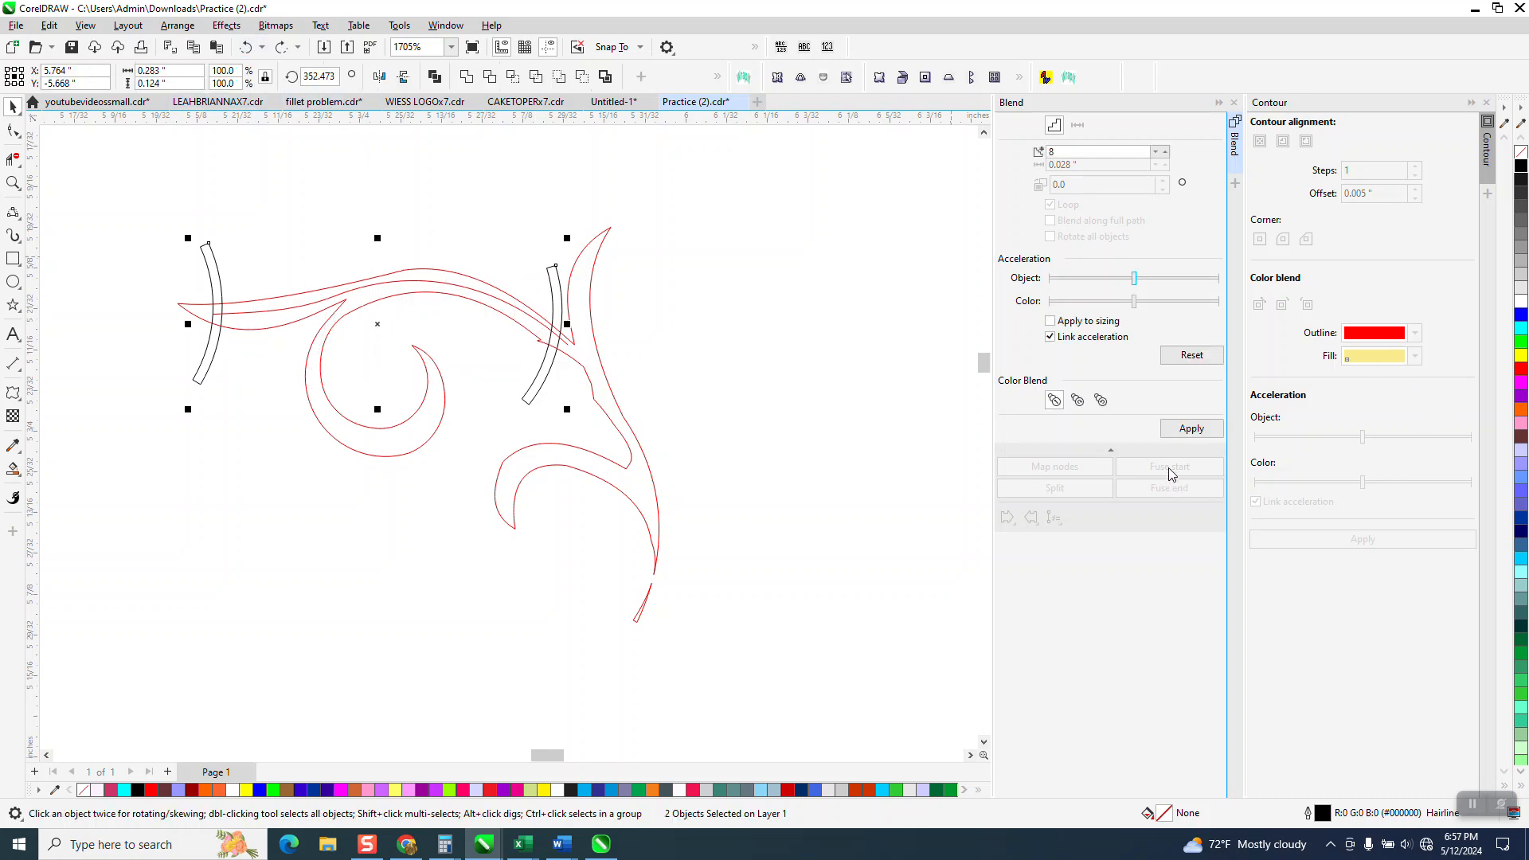
click(1188, 430)
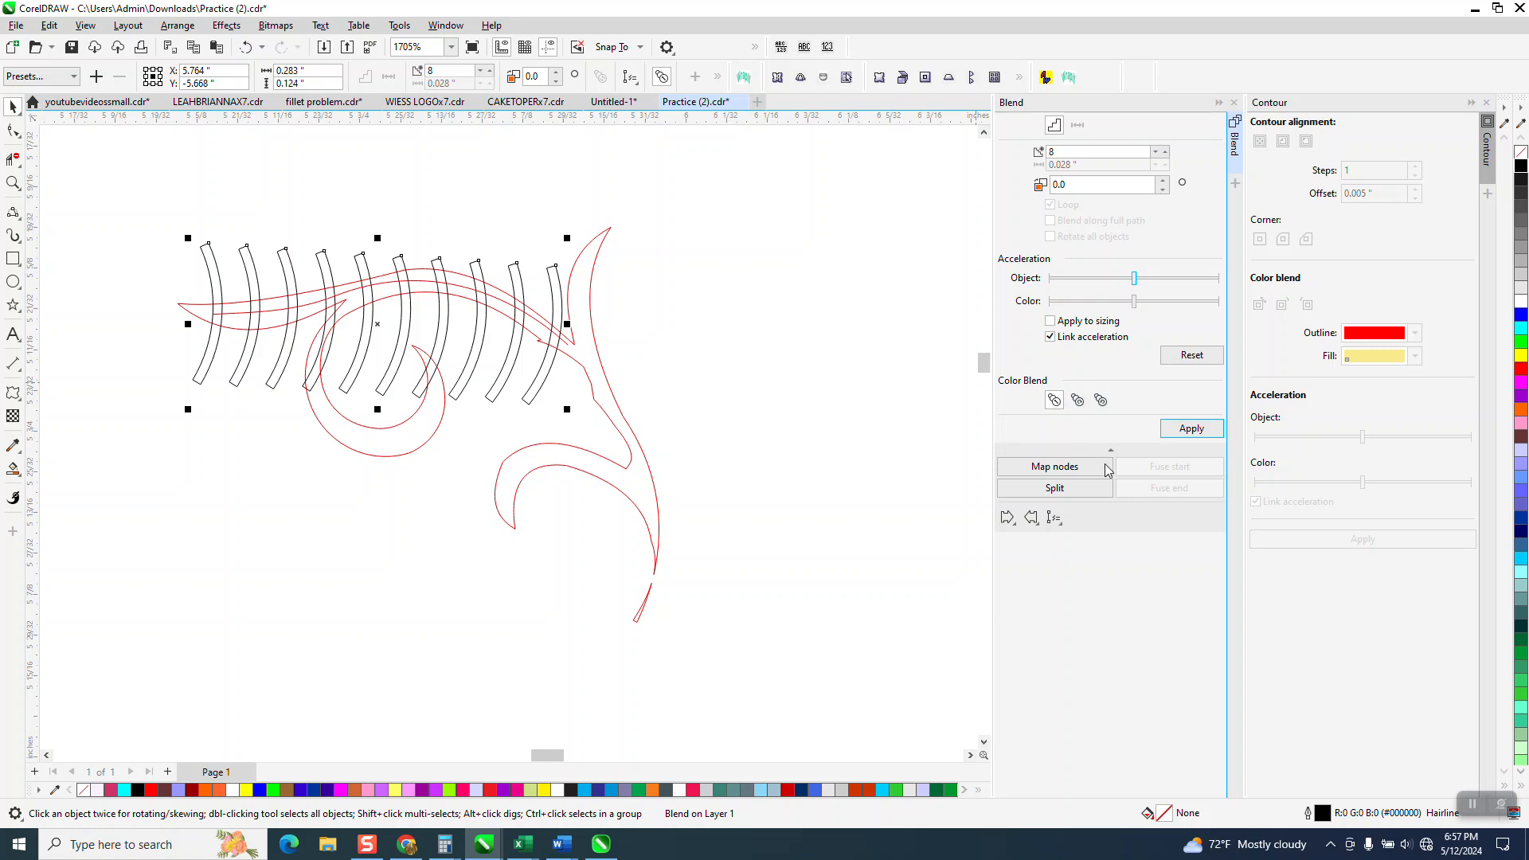
Step: Attach the blend to a new path, using the long curve inside the upper band
click(1053, 518)
click(1087, 536)
click(430, 279)
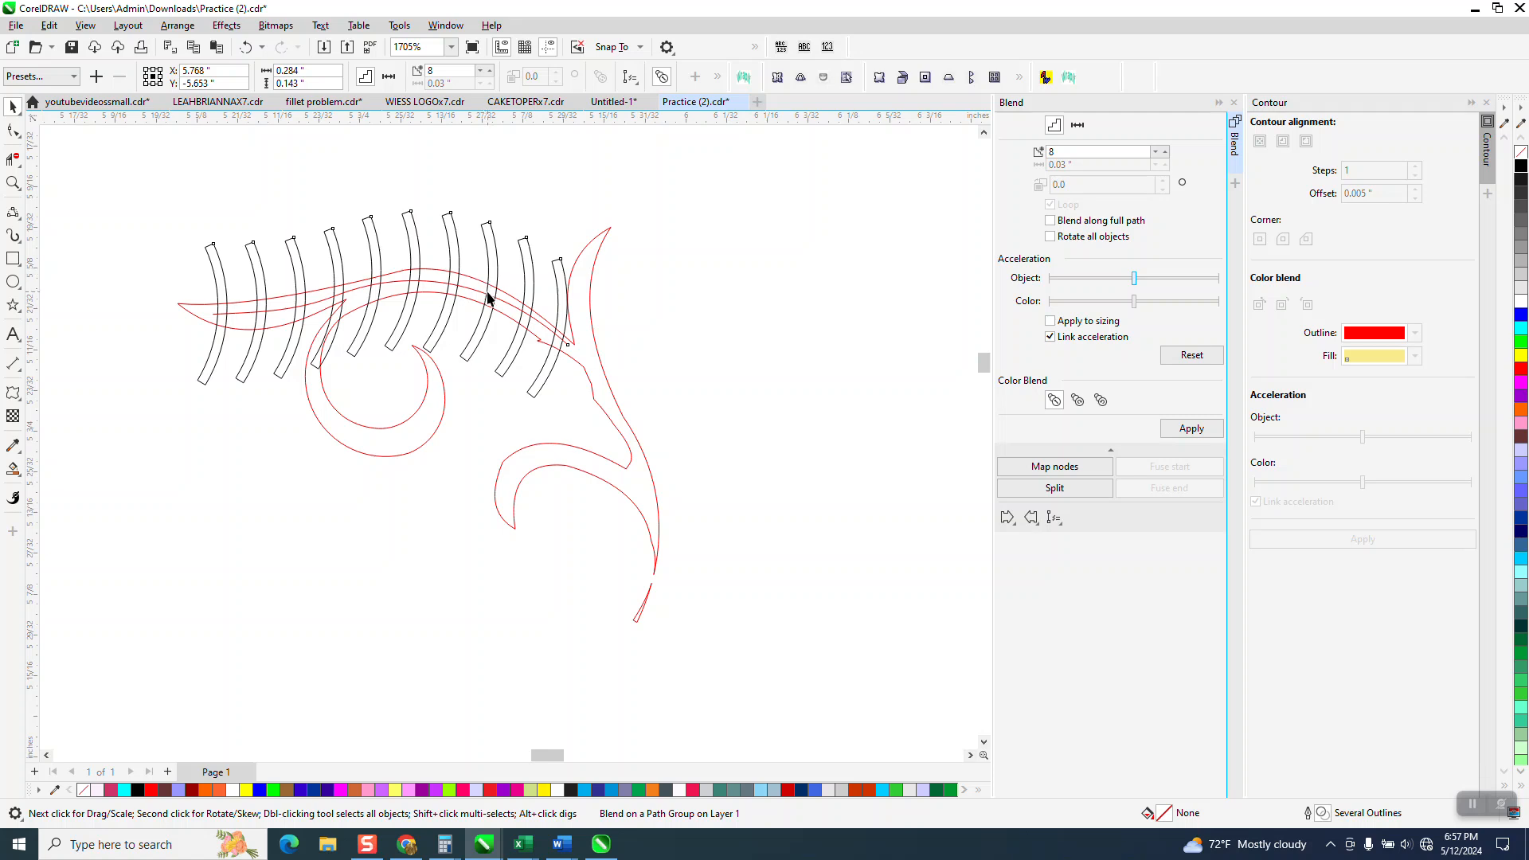
Step: Select everything, break the blend on its path apart, and delete the long guide curve
scroll(489, 279, down, 2)
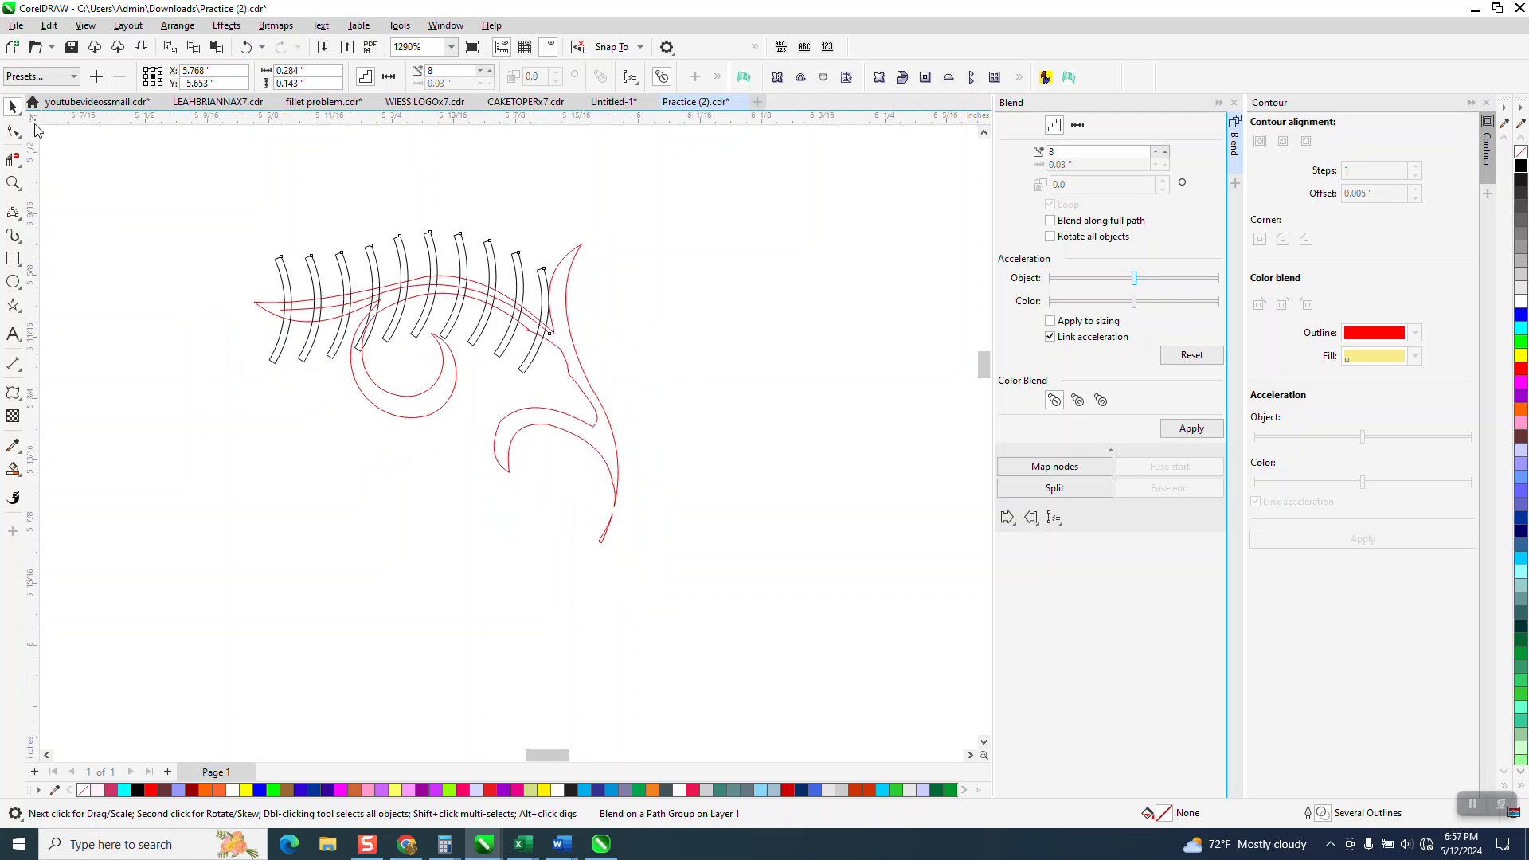
drag(804, 604, 805, 604)
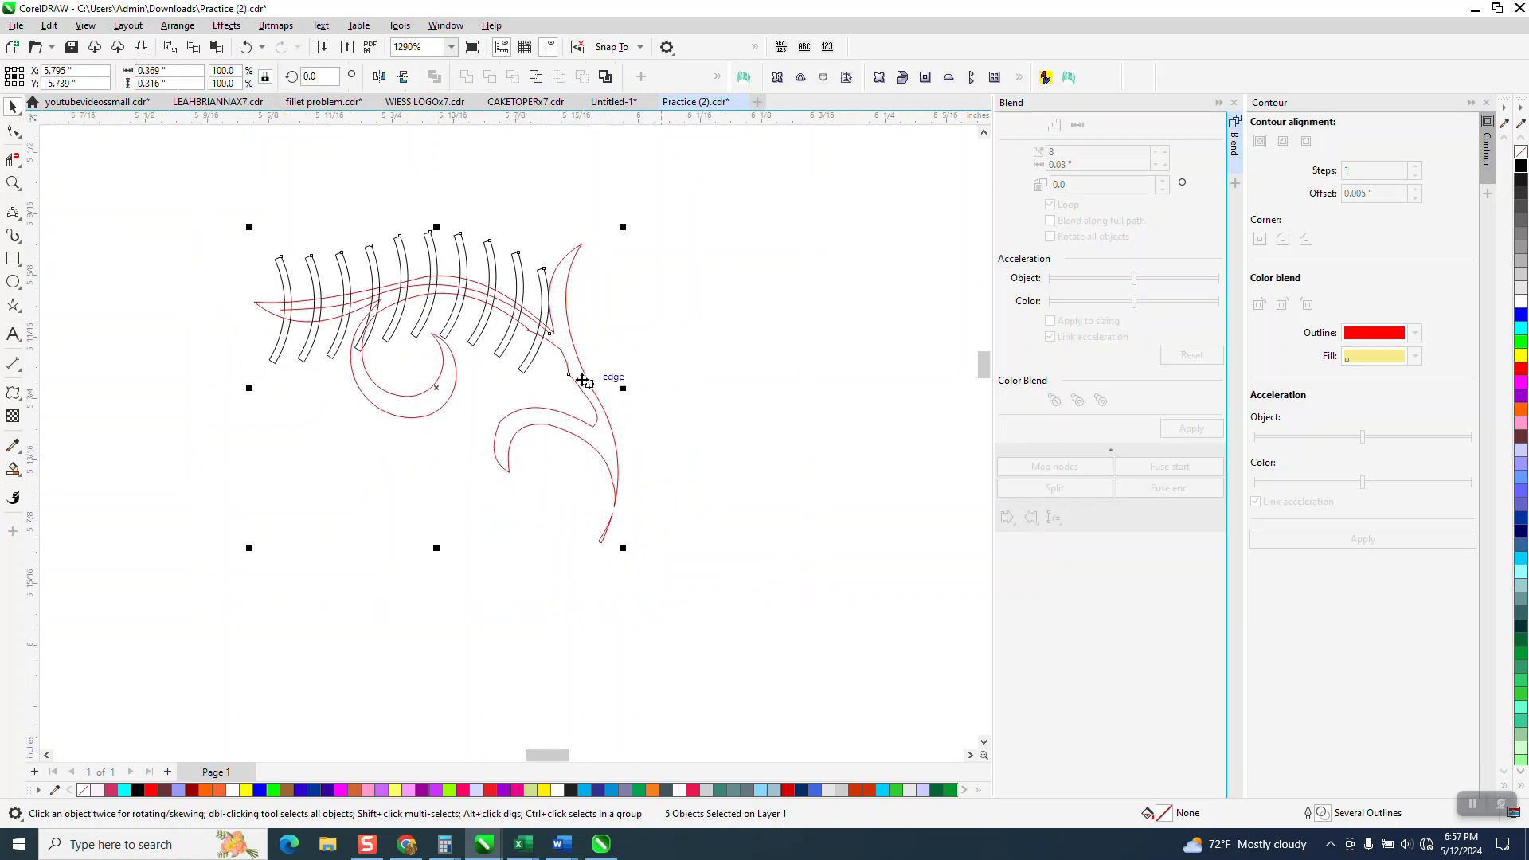
click(191, 33)
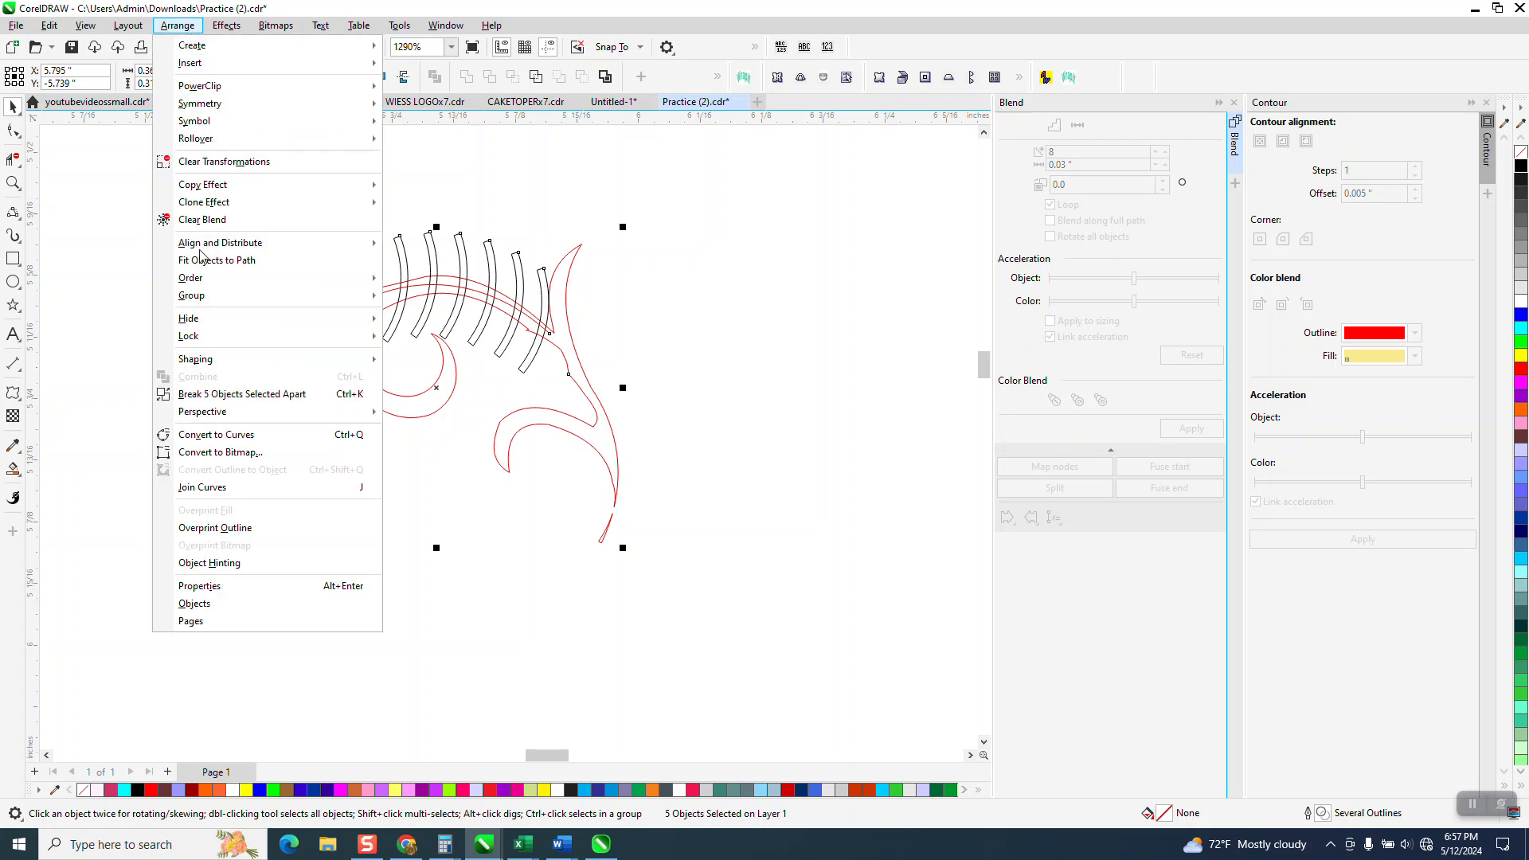
click(244, 394)
click(205, 400)
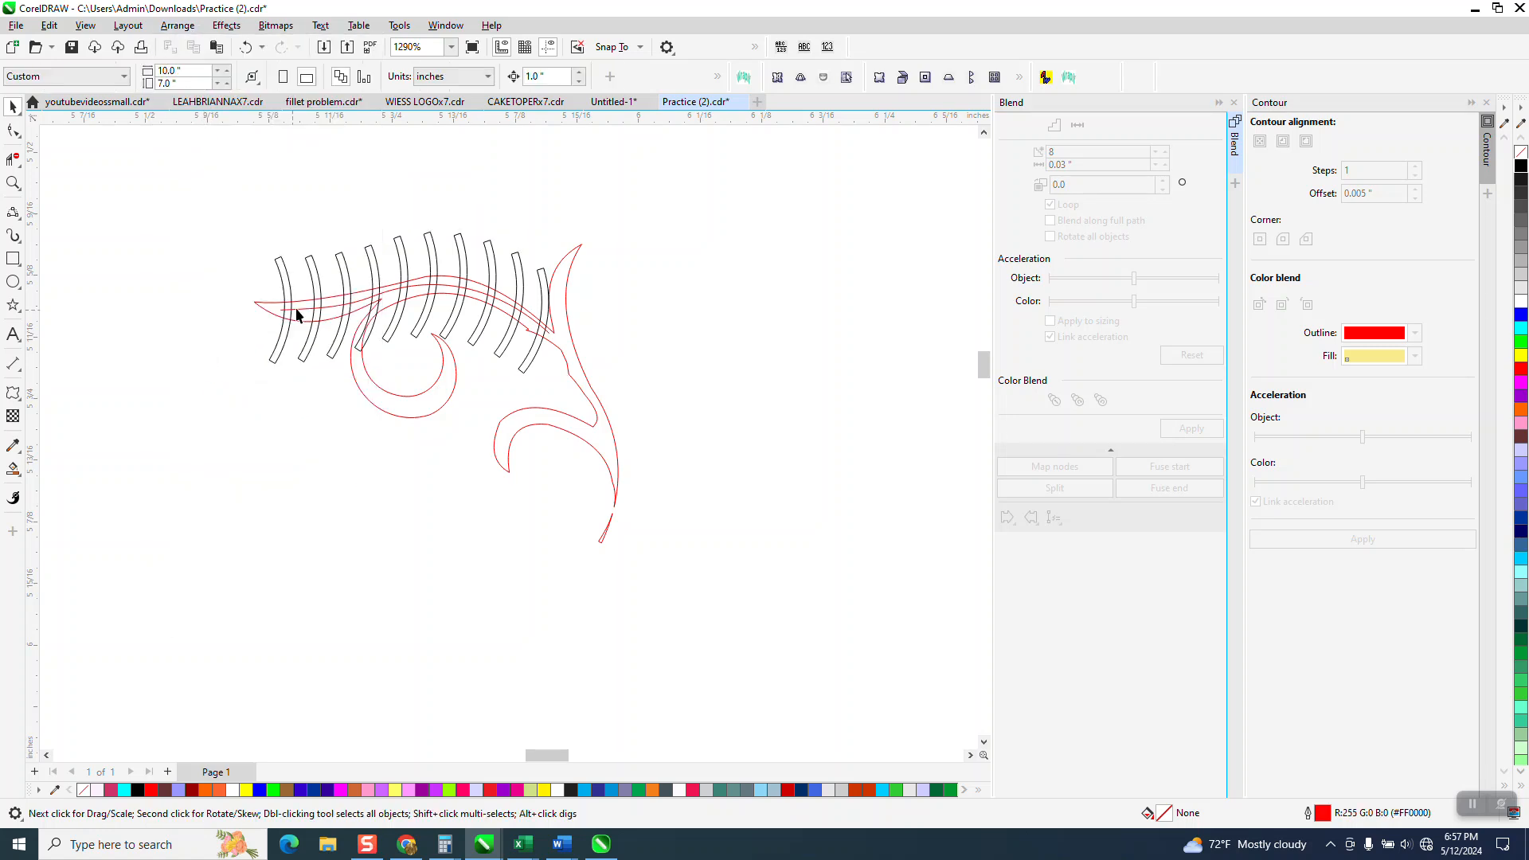
click(297, 312)
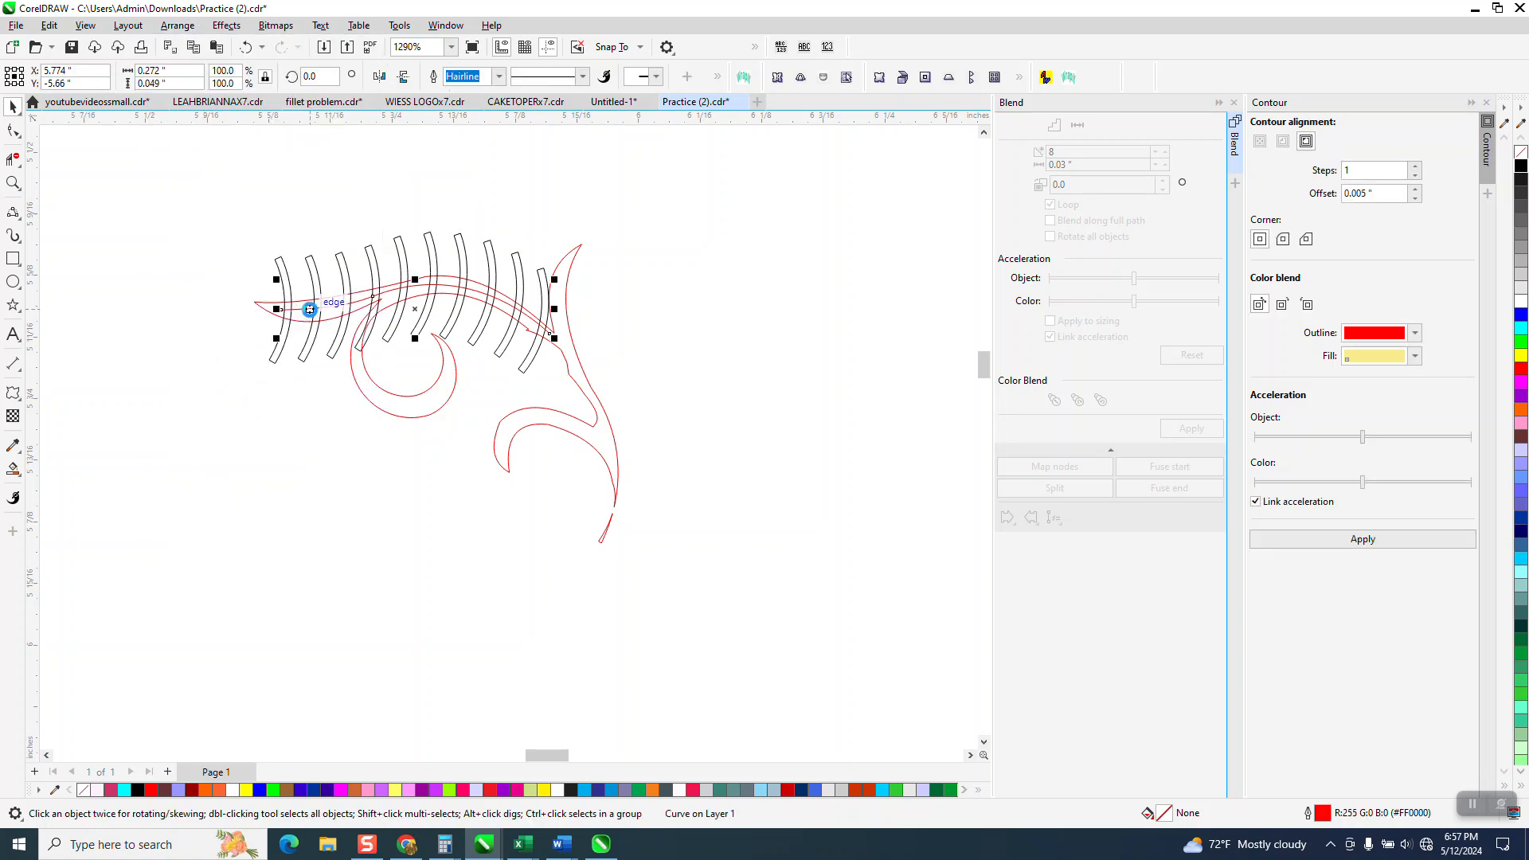
click(426, 365)
Step: Smart-fill the upper band's sections between the curved strips with black and no outline, starting at the left tip
scroll(426, 365, down, 3)
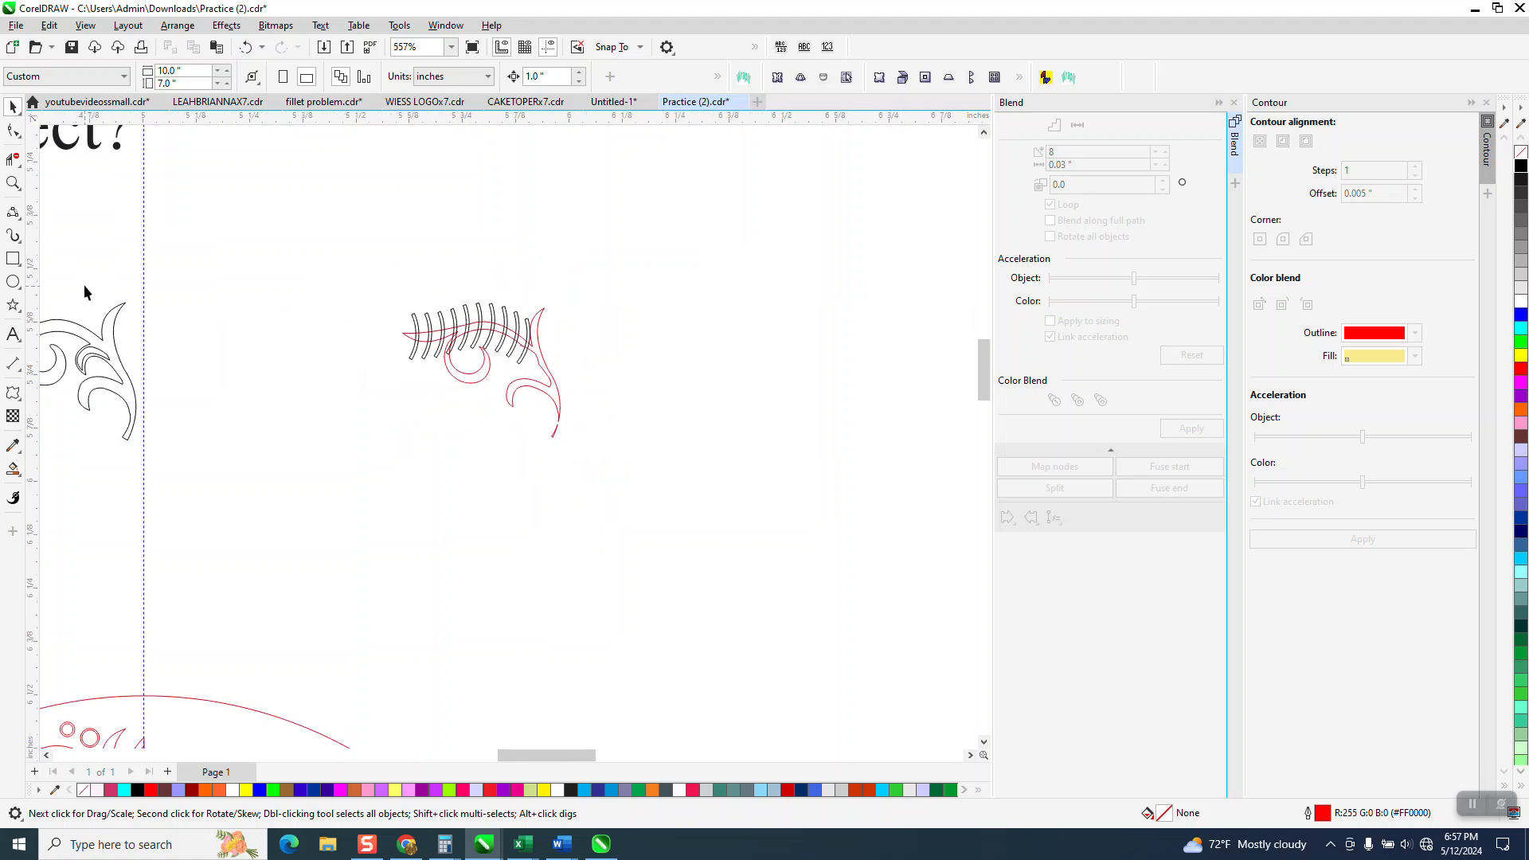
click(13, 182)
drag(380, 320, 763, 497)
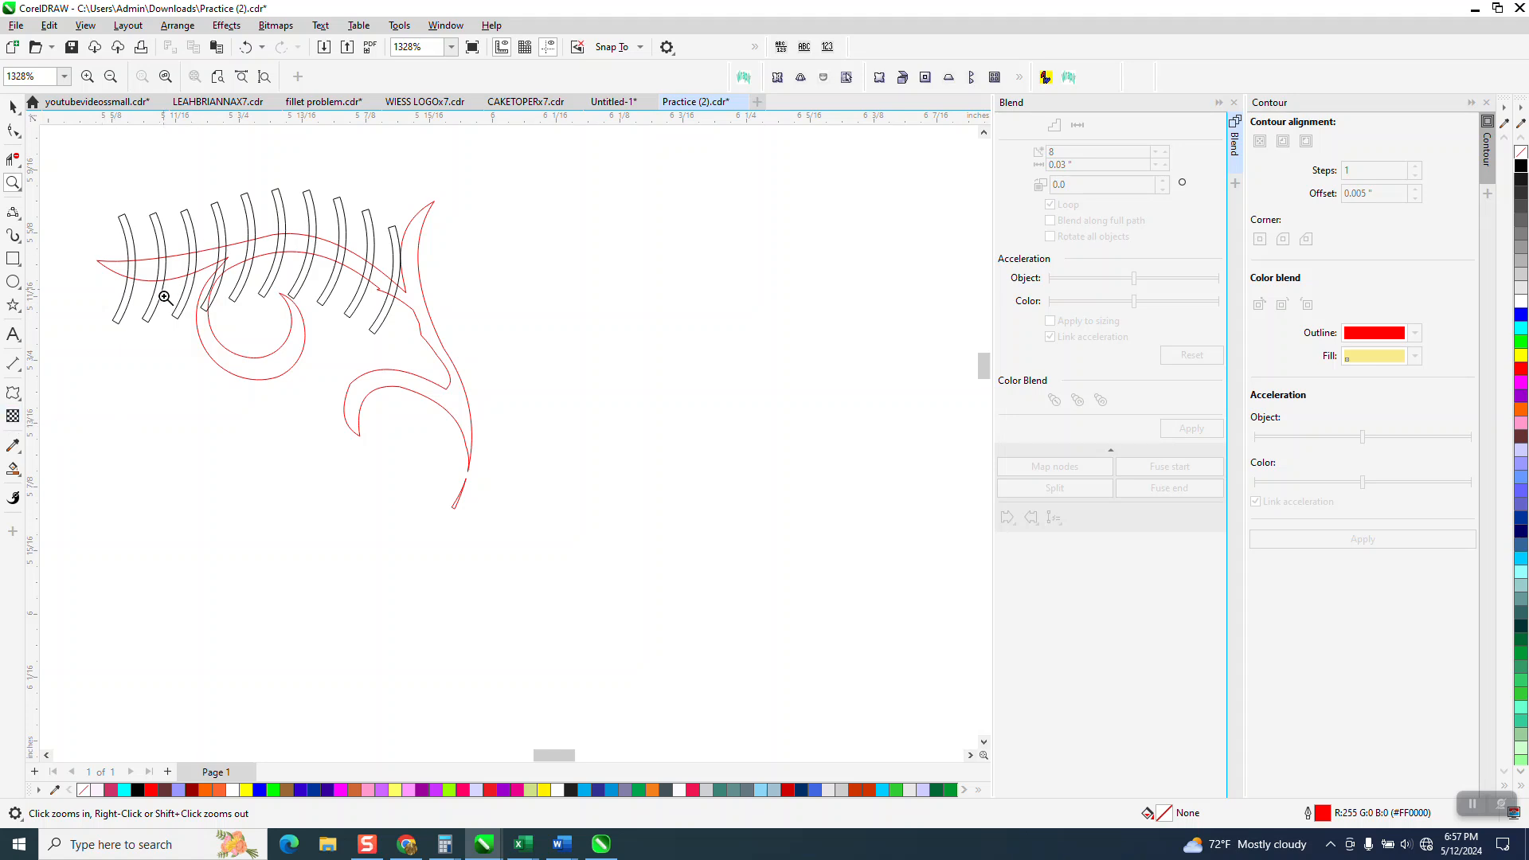
click(13, 469)
click(119, 265)
click(149, 269)
click(176, 268)
click(205, 259)
click(235, 252)
click(267, 245)
click(298, 241)
click(326, 252)
click(356, 262)
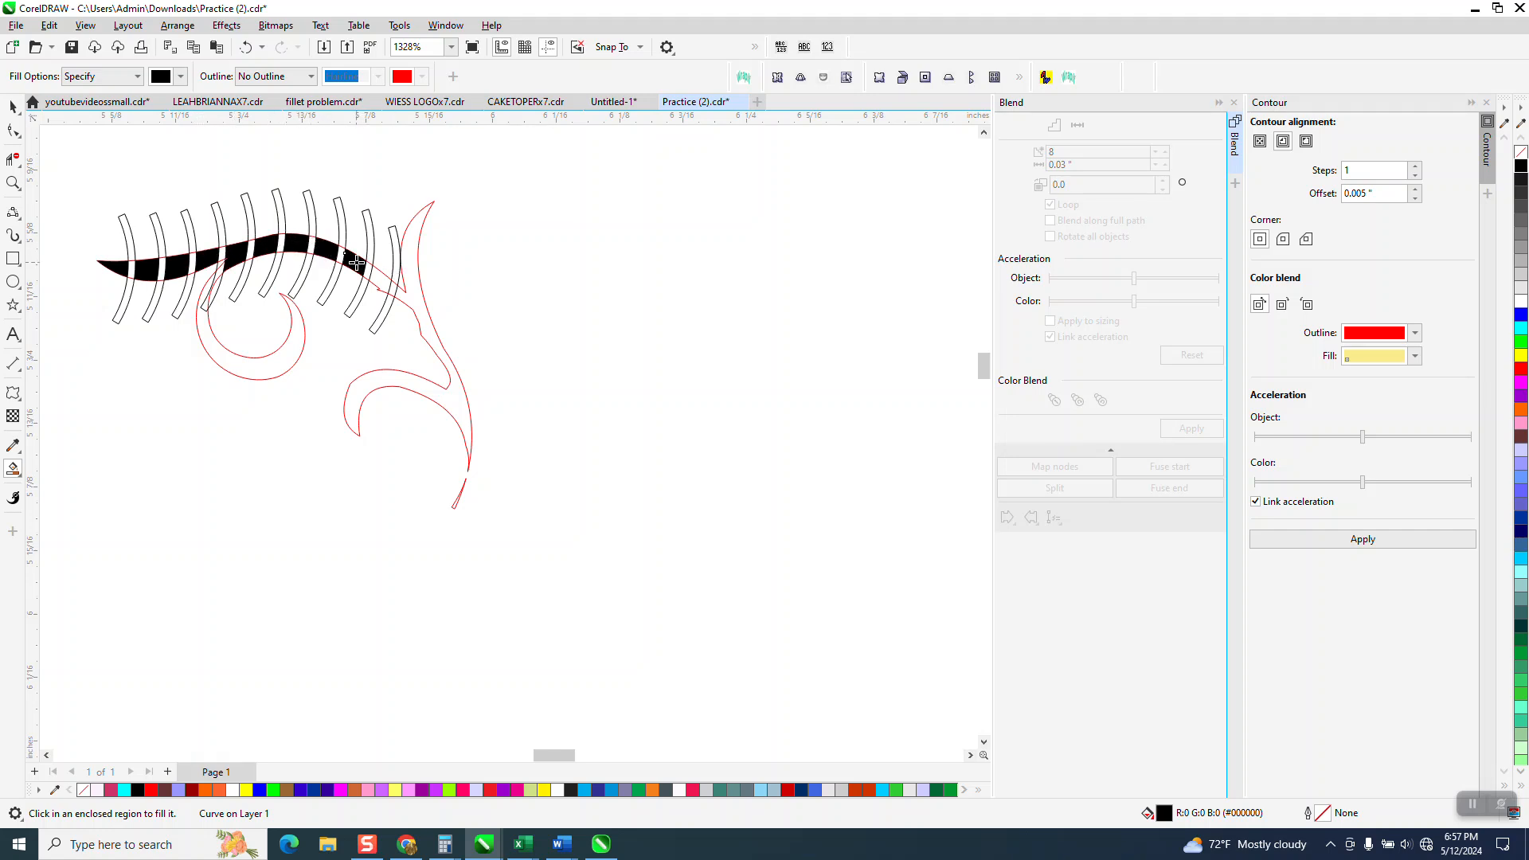
scroll(517, 358, down, 4)
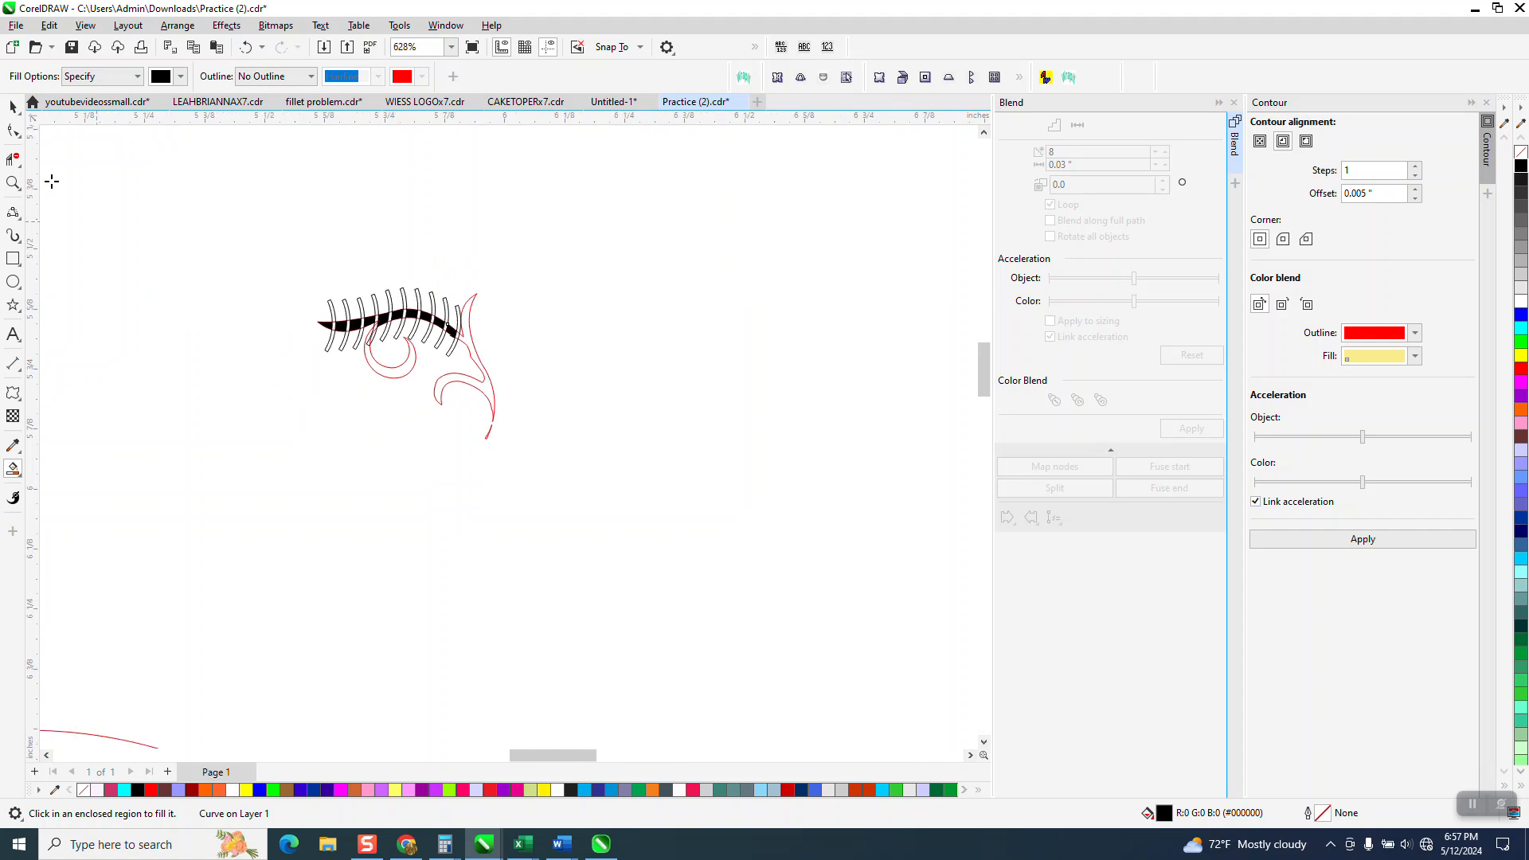
Step: Move the red inner contour 1 inch left, back inside the black ornament outline
scroll(594, 431, down, 2)
key(space)
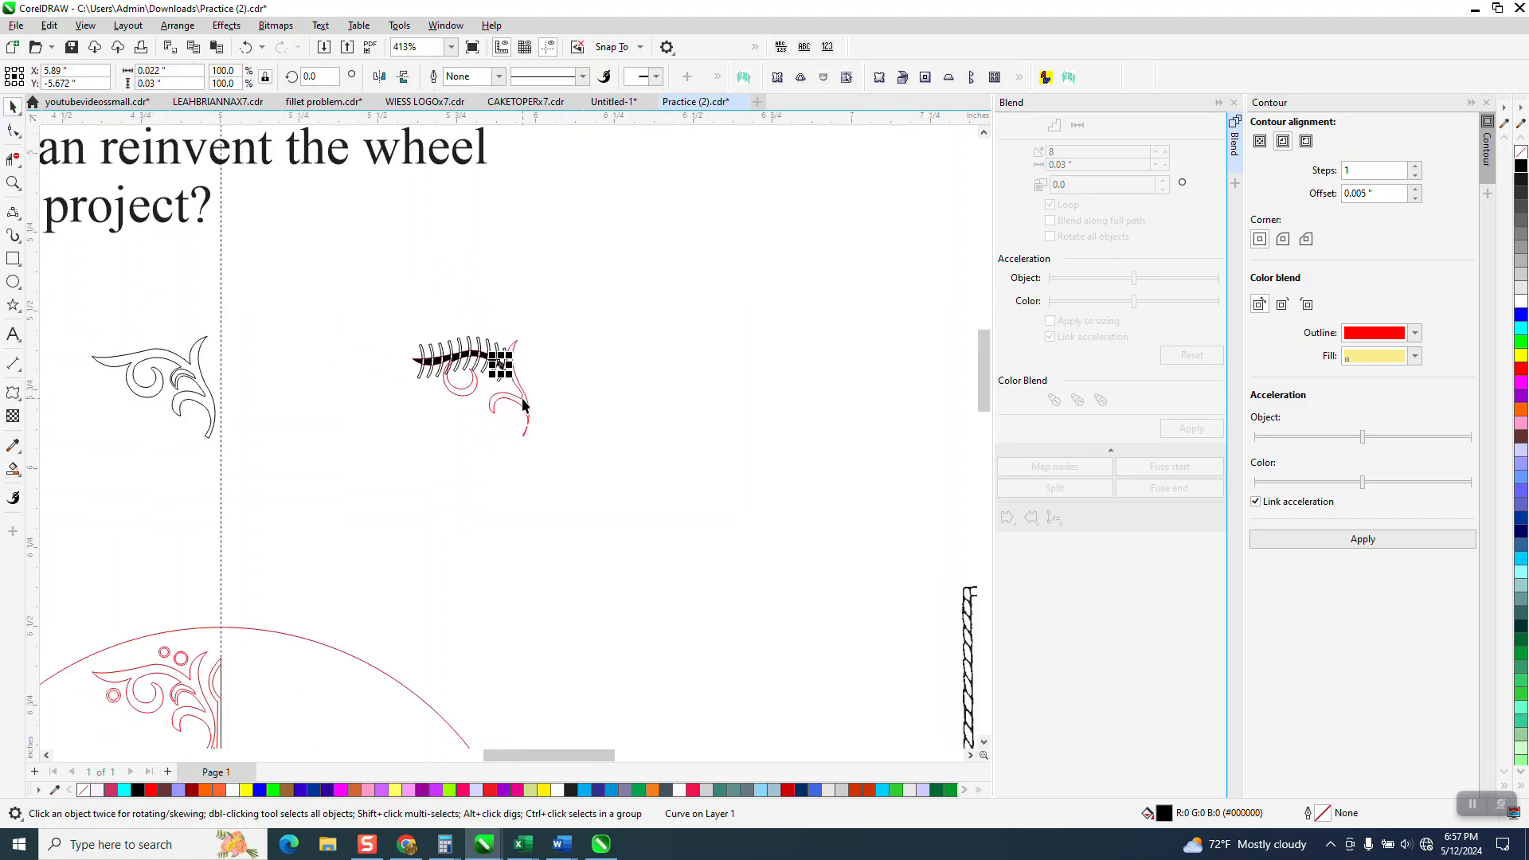
click(523, 408)
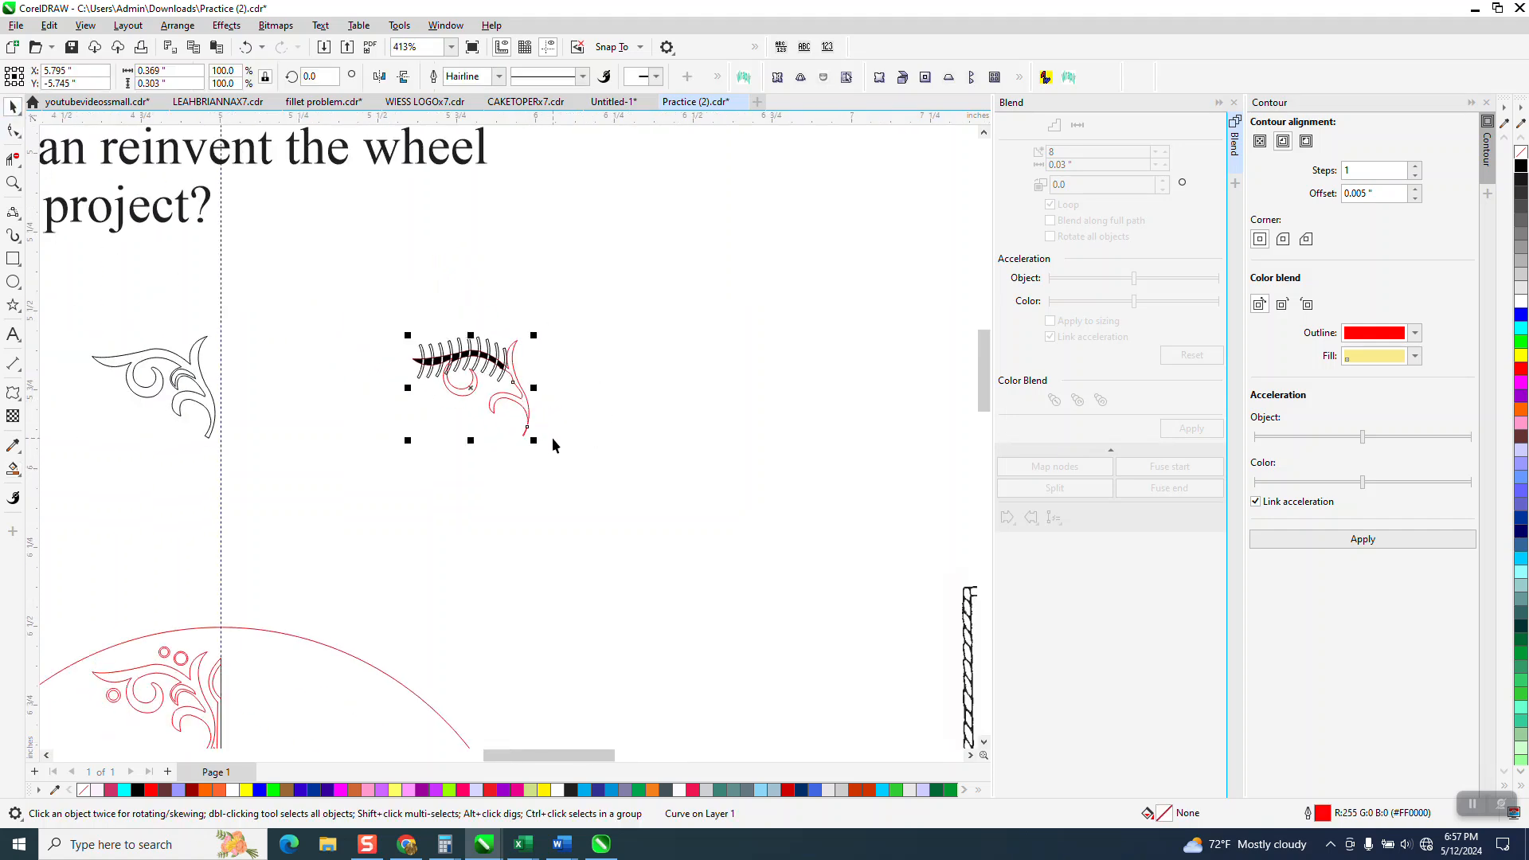
key(Left)
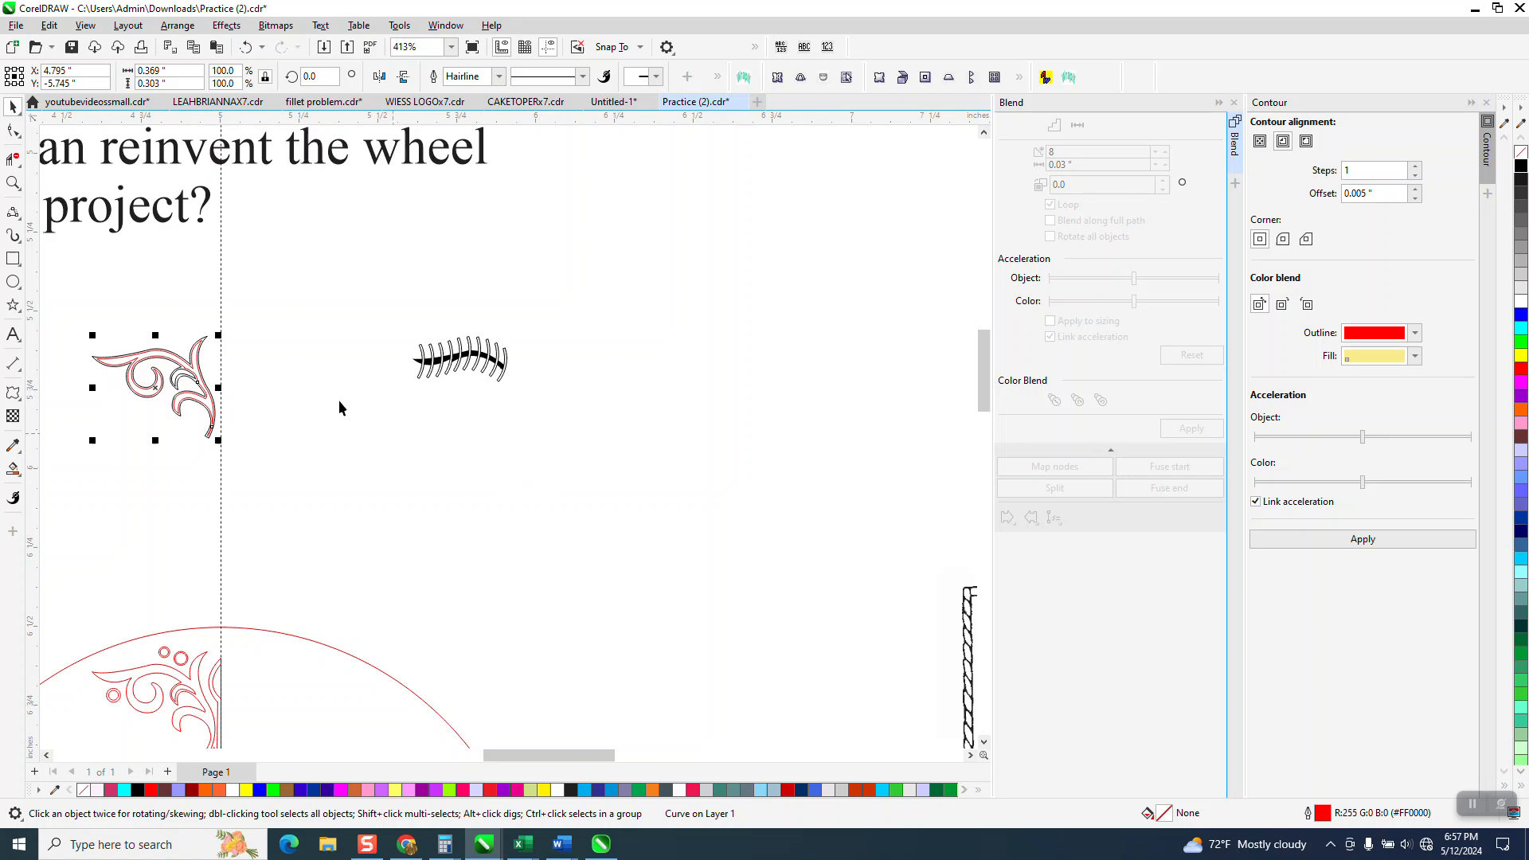
Step: Smart-fill the gap between the ornament's outline and its inner contour with black and no outline
click(12, 184)
drag(51, 300, 519, 571)
click(13, 470)
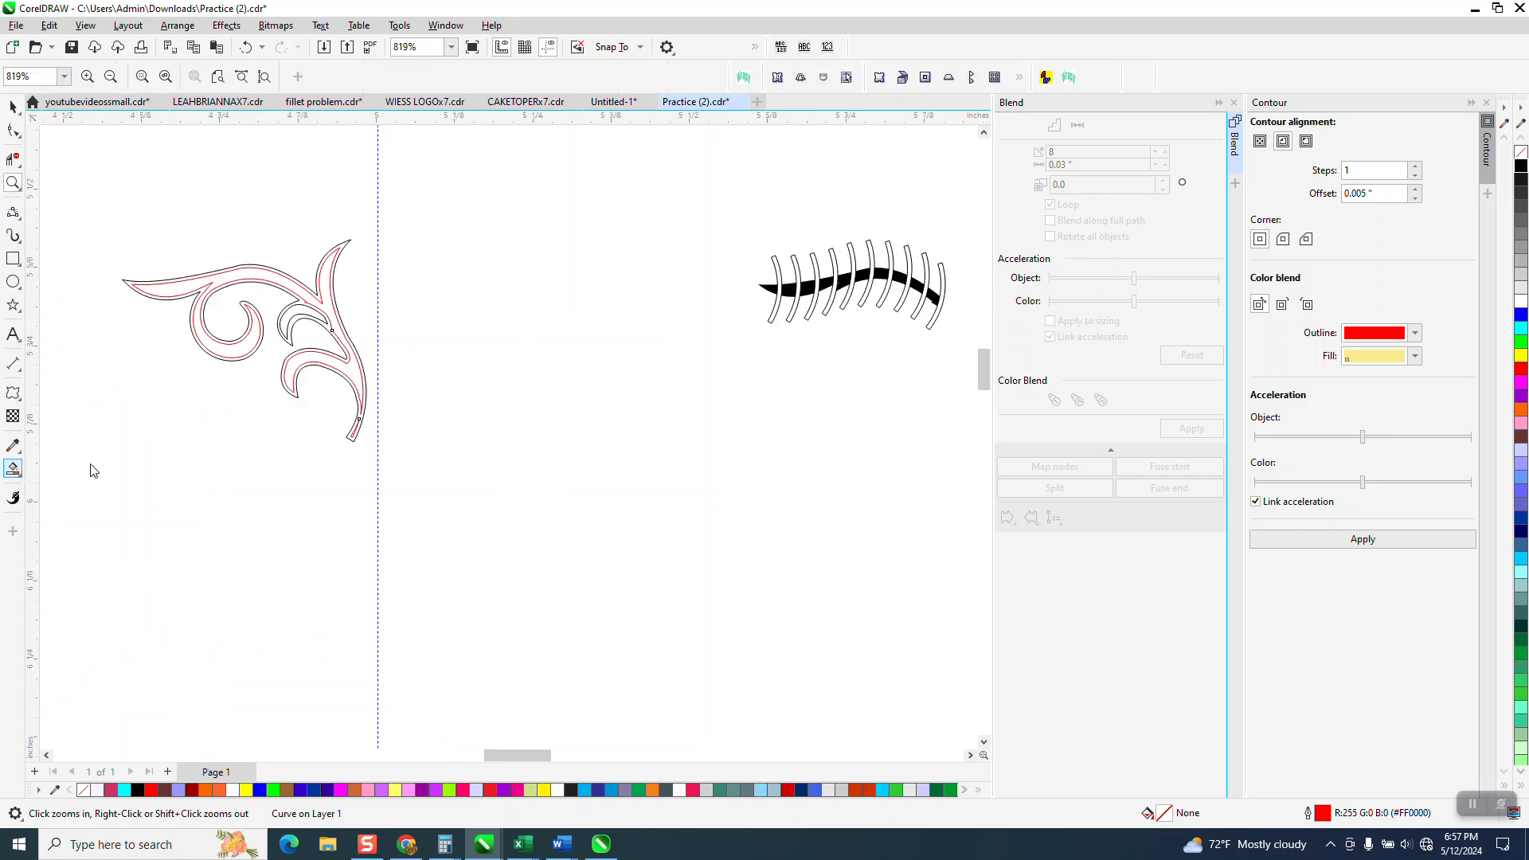
click(204, 289)
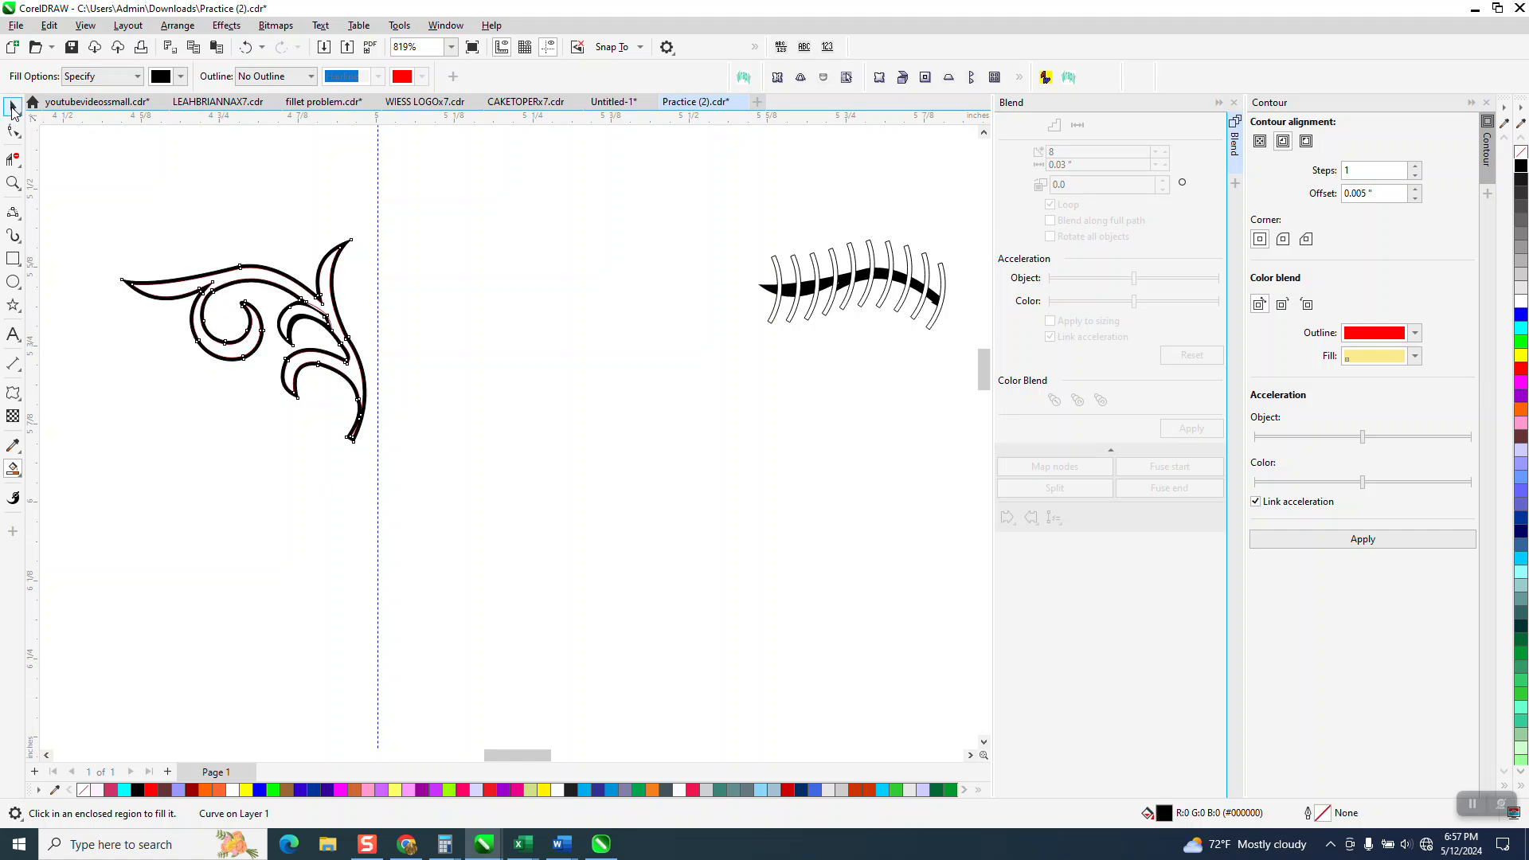
Step: Select all the ornament's stacked objects and remove their outlines
click(12, 108)
drag(101, 188, 514, 494)
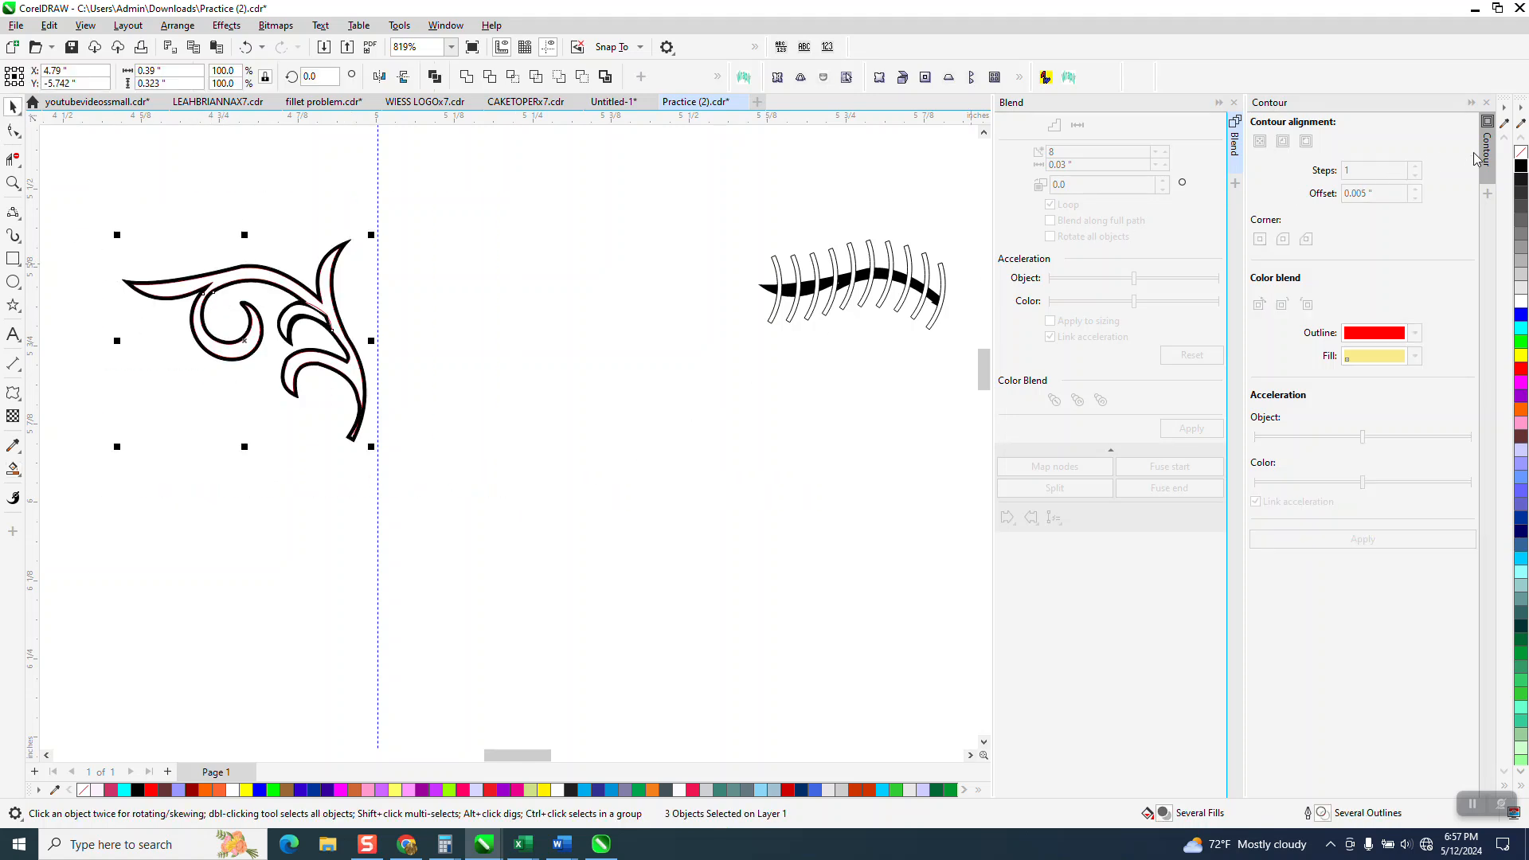
right_click(1522, 157)
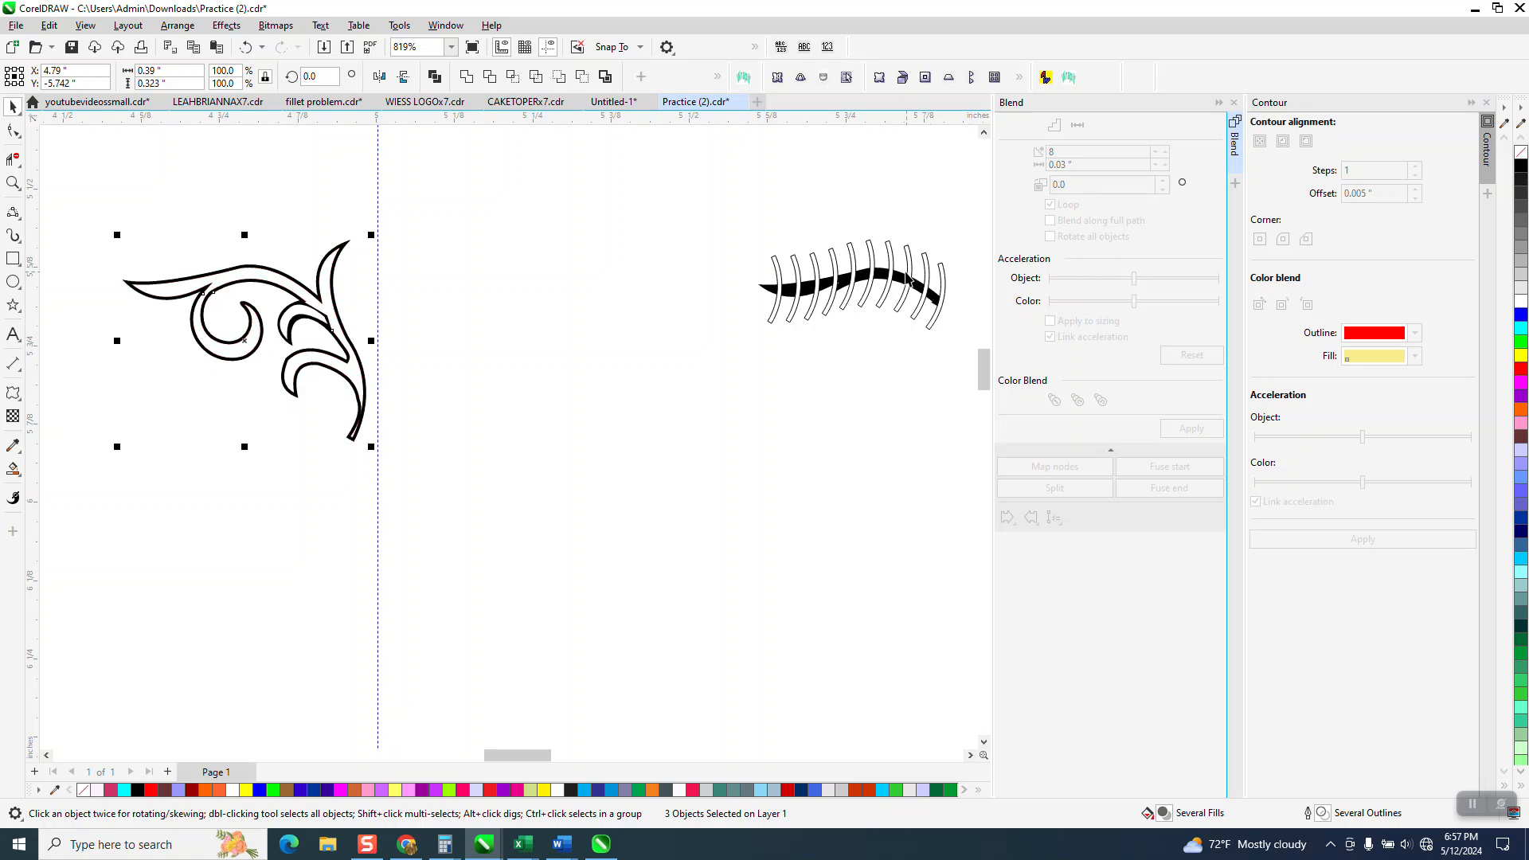
Step: Delete the curved divider strips crossing the black-filled band
click(777, 265)
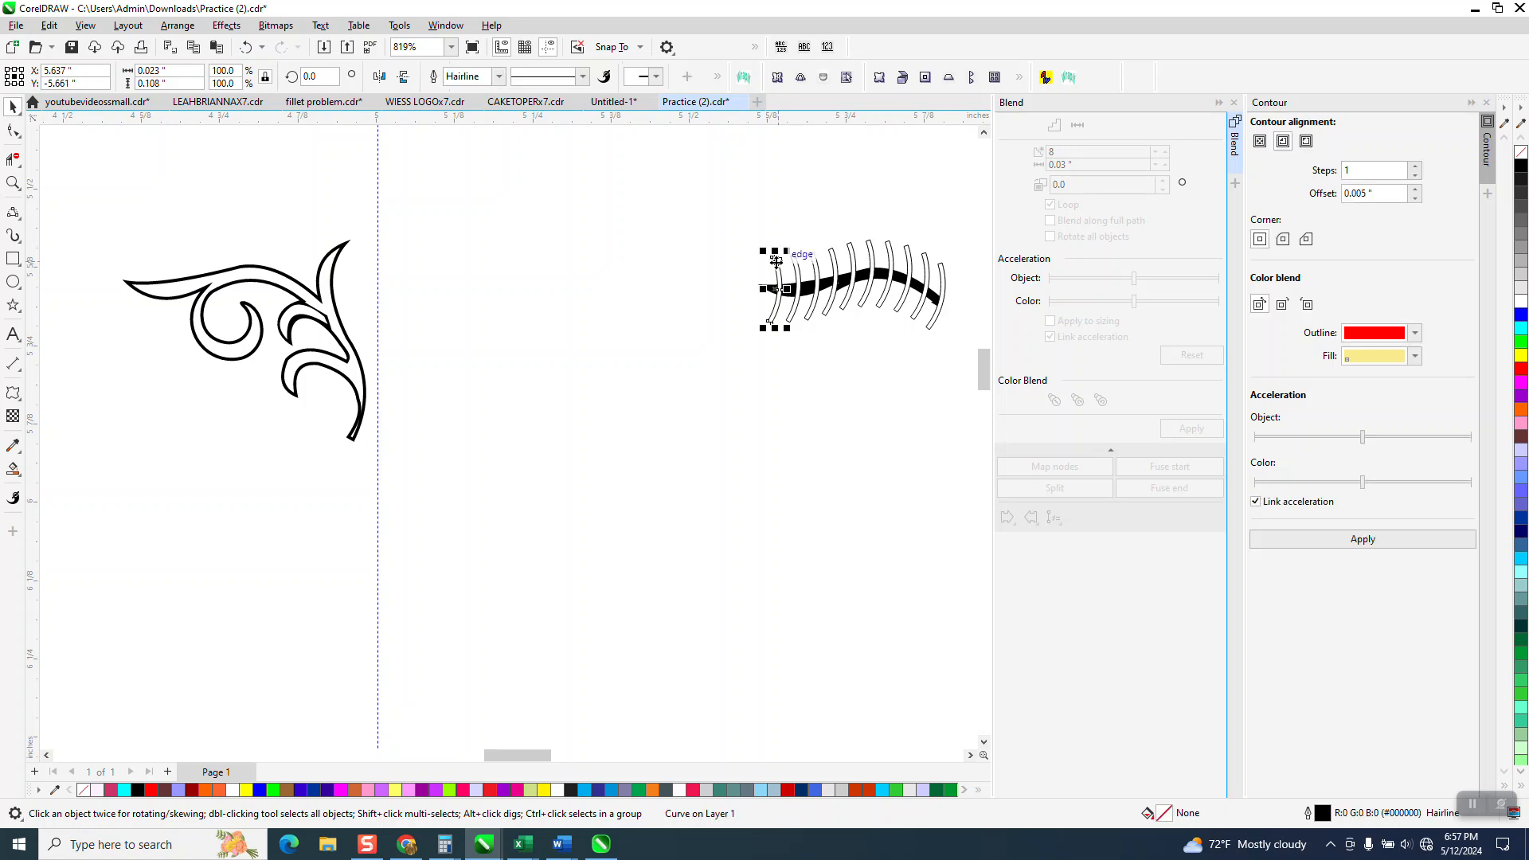
key(Delete)
click(798, 269)
key(Delete)
click(949, 279)
key(Delete)
Step: Try the ten black segments inside the ornament's upper band, and undo the move after checking the fit
drag(968, 237, 739, 380)
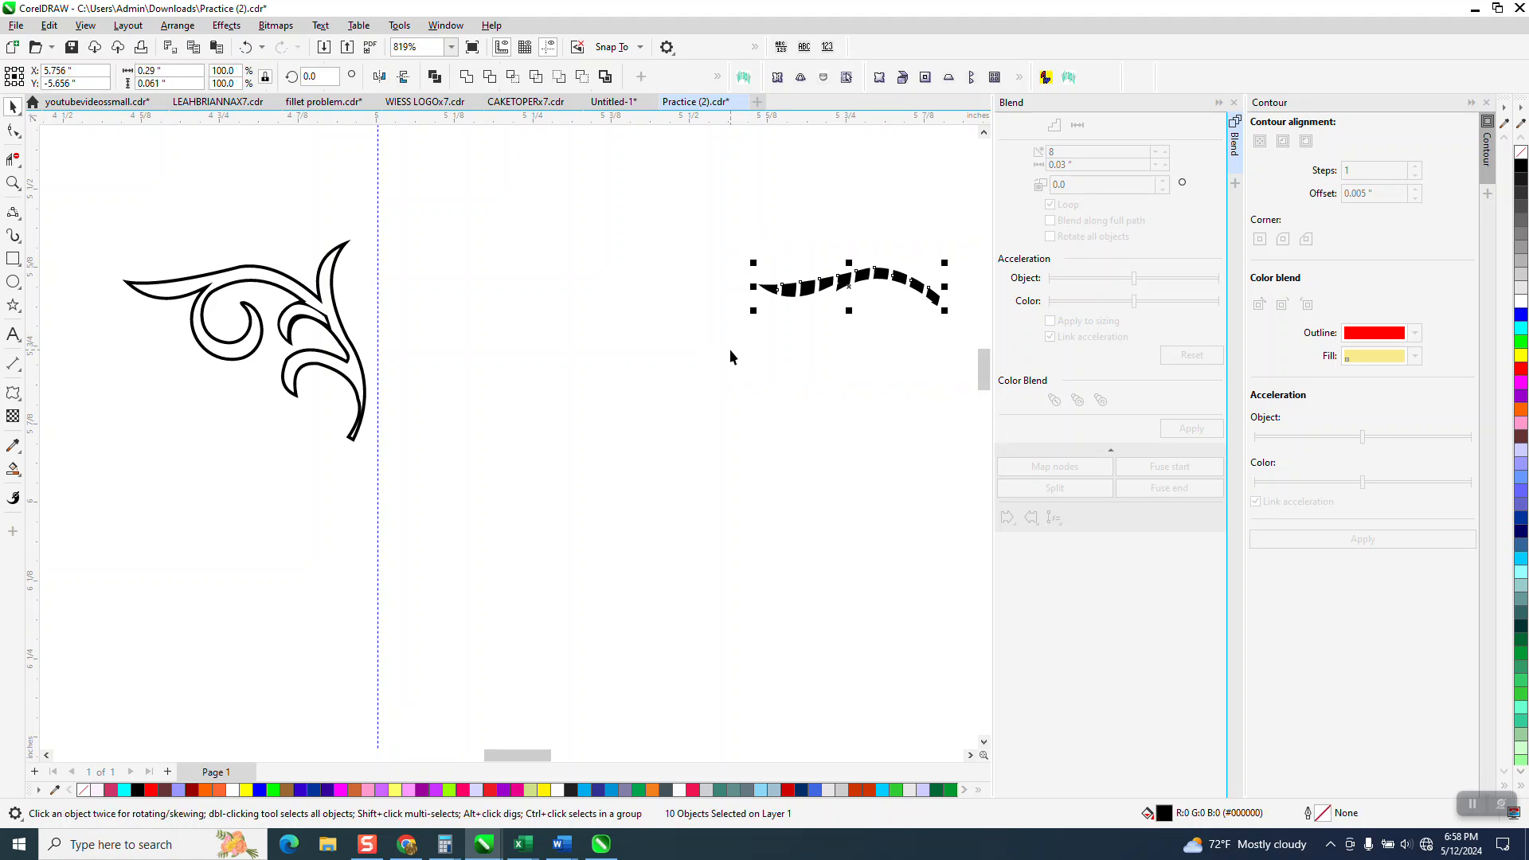
key(Left)
click(12, 181)
drag(75, 229, 459, 387)
scroll(635, 433, down, 1)
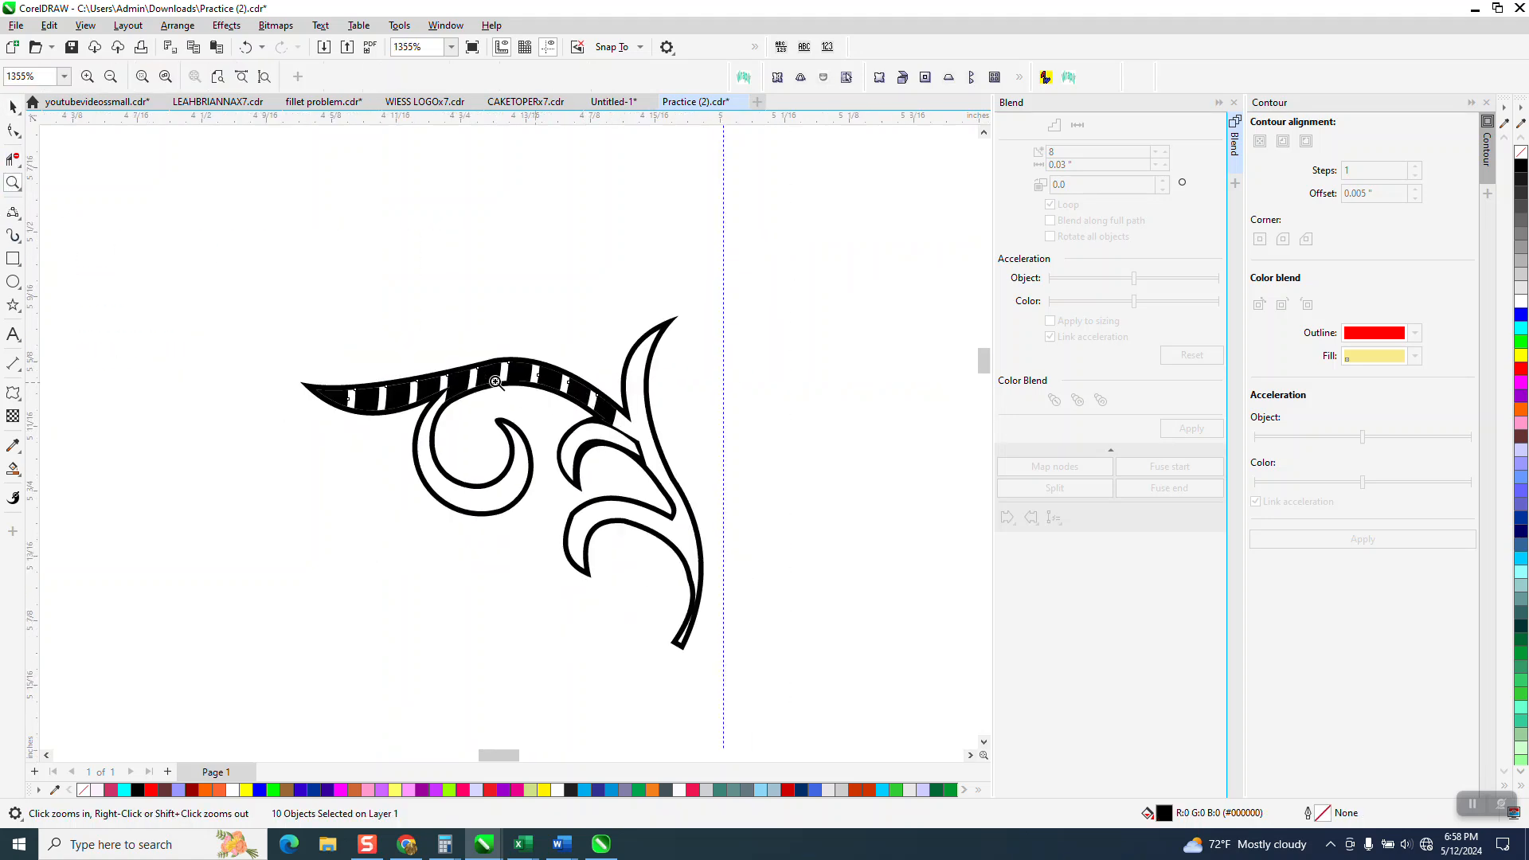
drag(322, 312, 711, 505)
scroll(681, 393, down, 1)
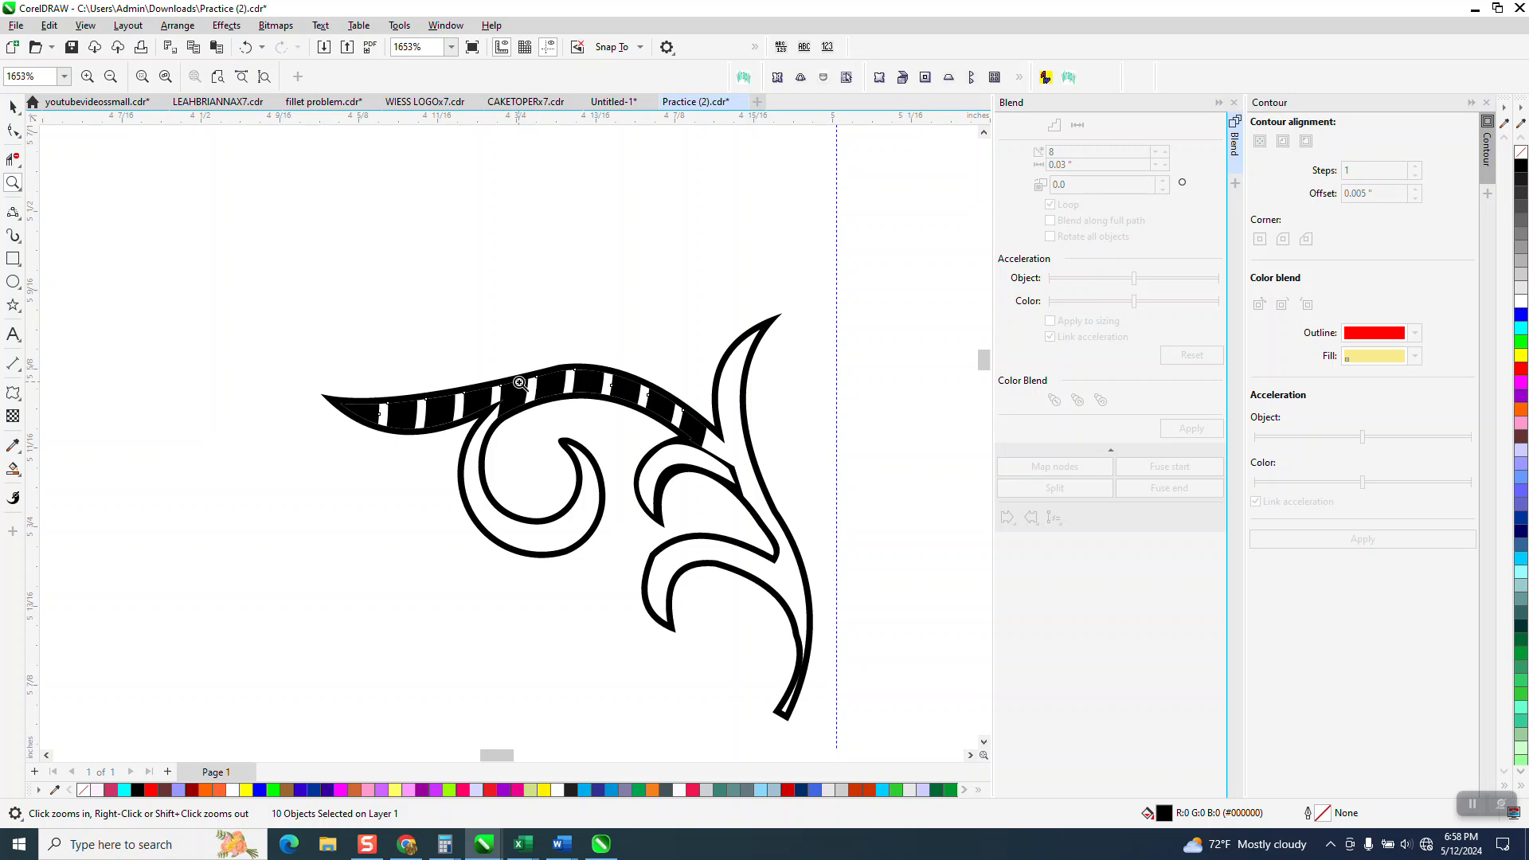
scroll(520, 381, down, 1)
scroll(661, 438, down, 1)
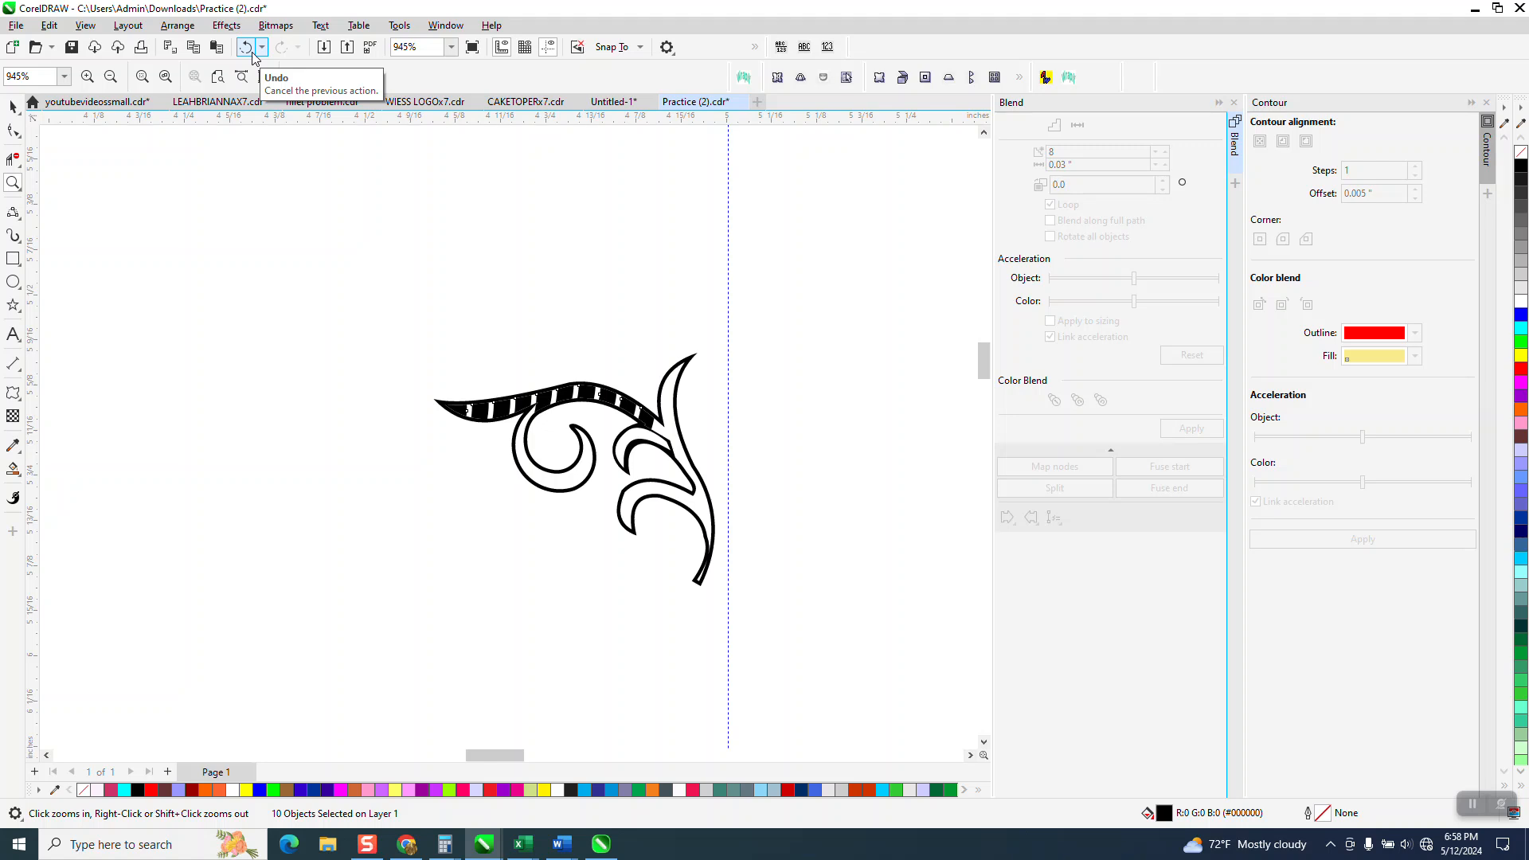
click(246, 47)
Step: Smart-fill the ornament's interior with black and move the new shape clear to the left of the ornament
click(11, 107)
click(630, 405)
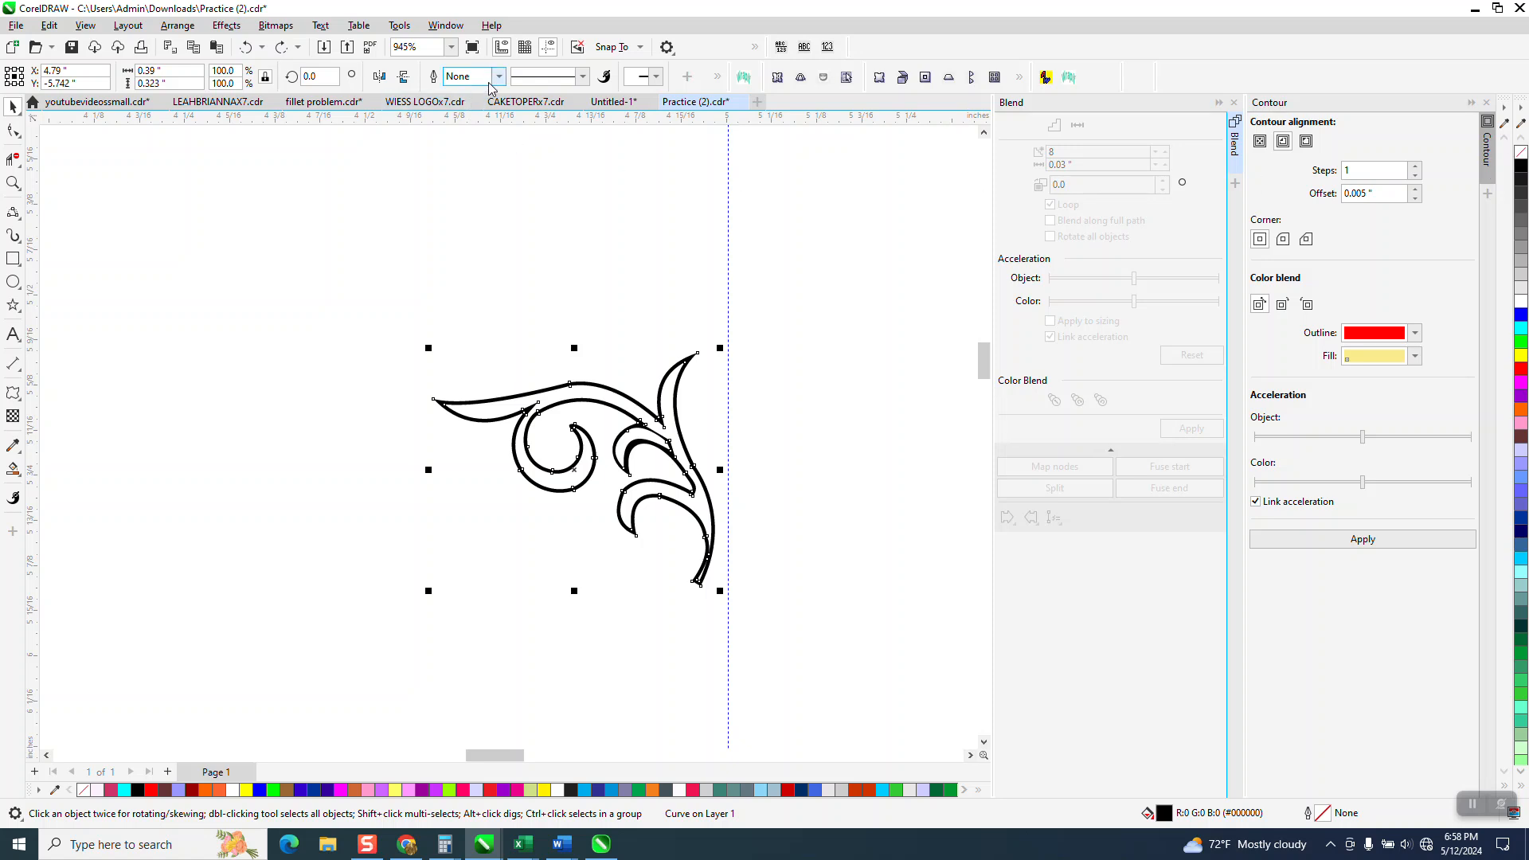
scroll(678, 357, down, 1)
click(13, 468)
click(606, 388)
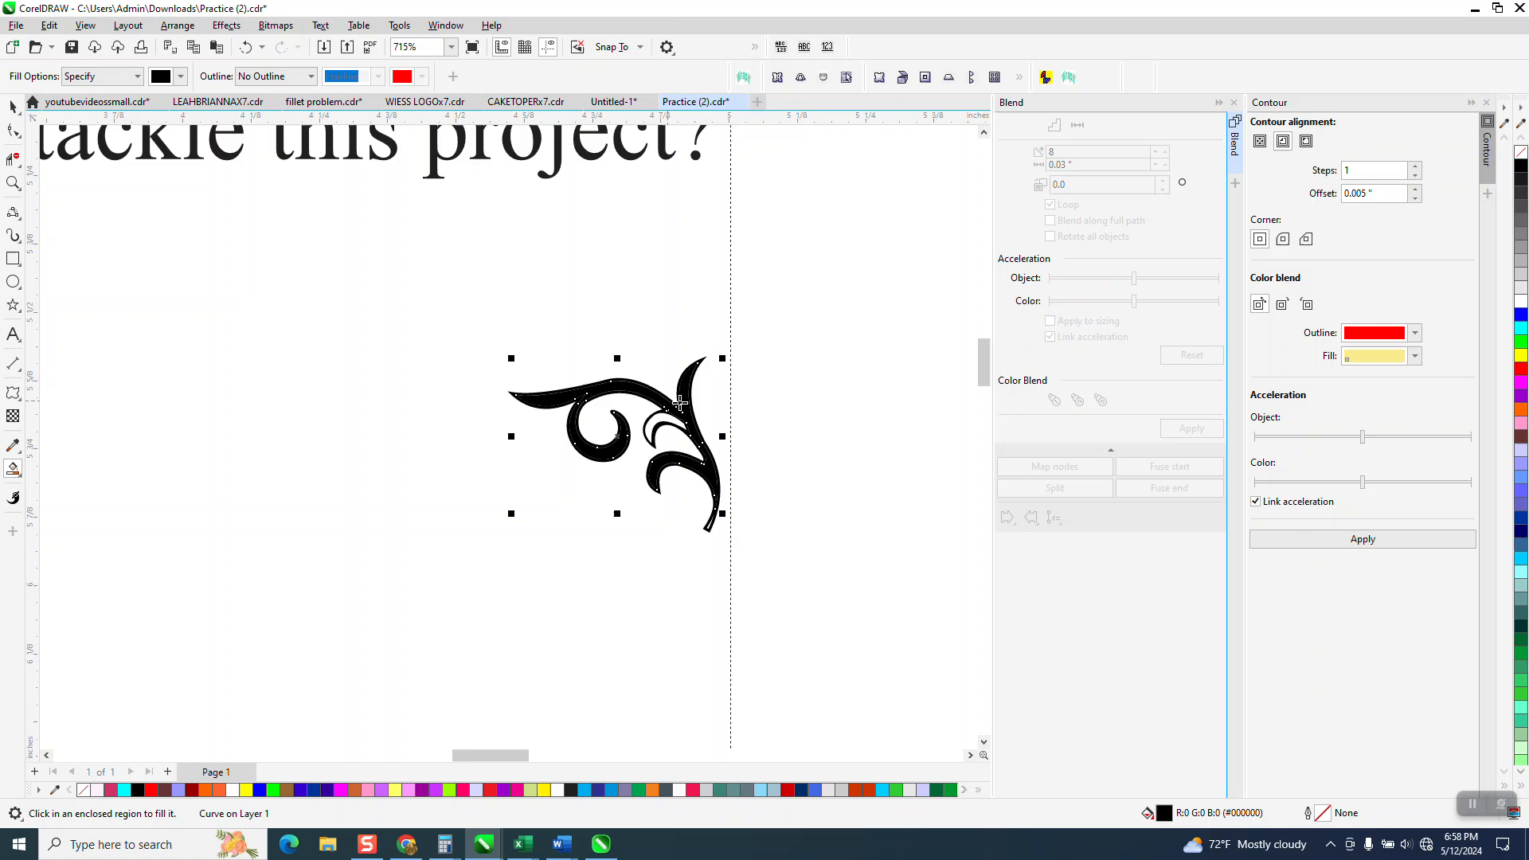
key(Left)
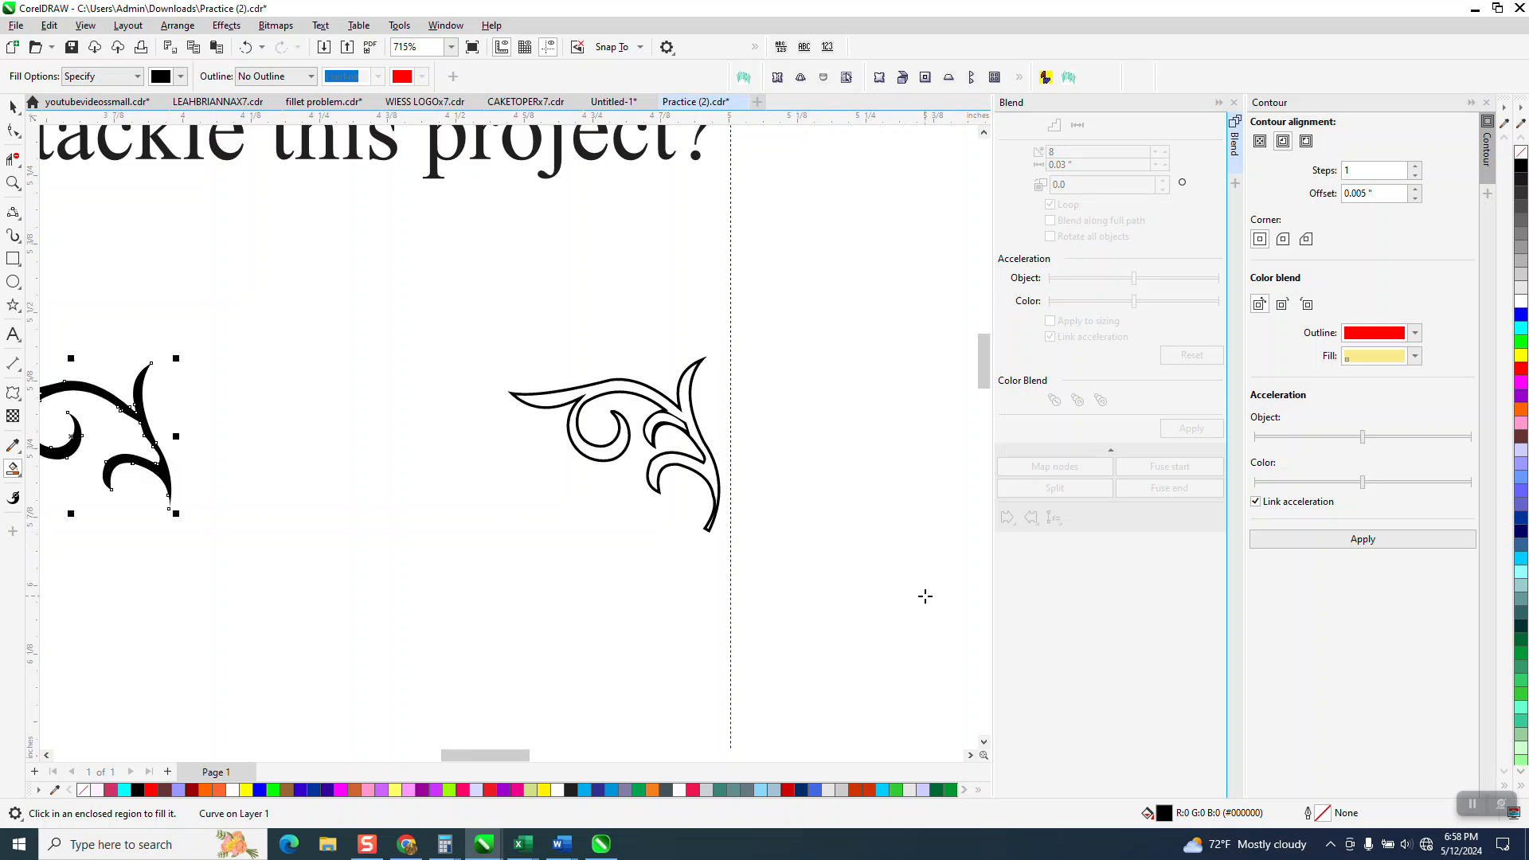
Step: Remove the fill from the moved interior shape and give it a red outline
scroll(921, 591, down, 1)
click(1521, 153)
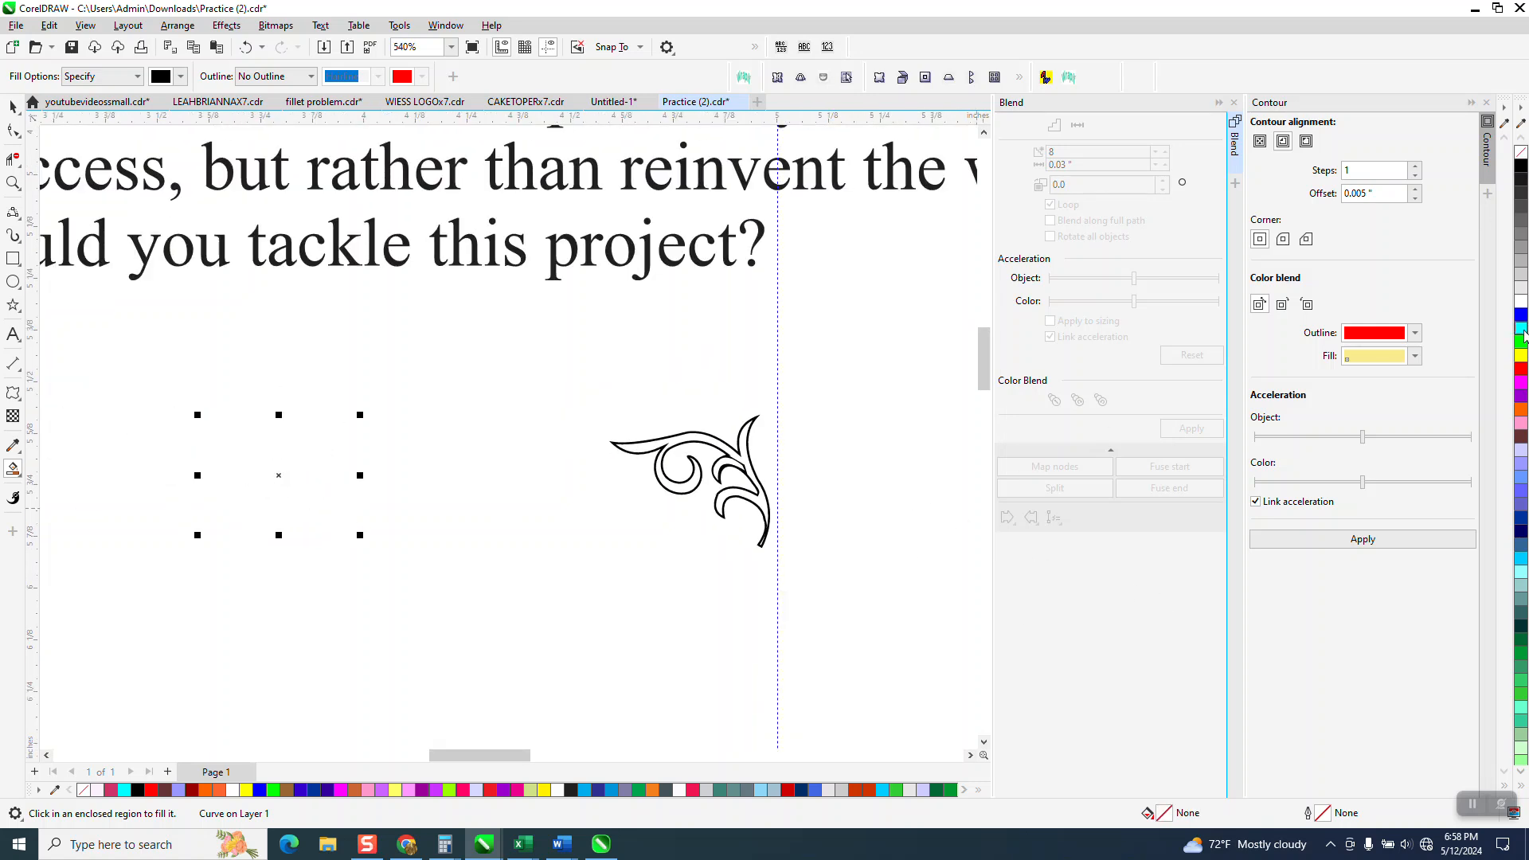
right_click(1521, 369)
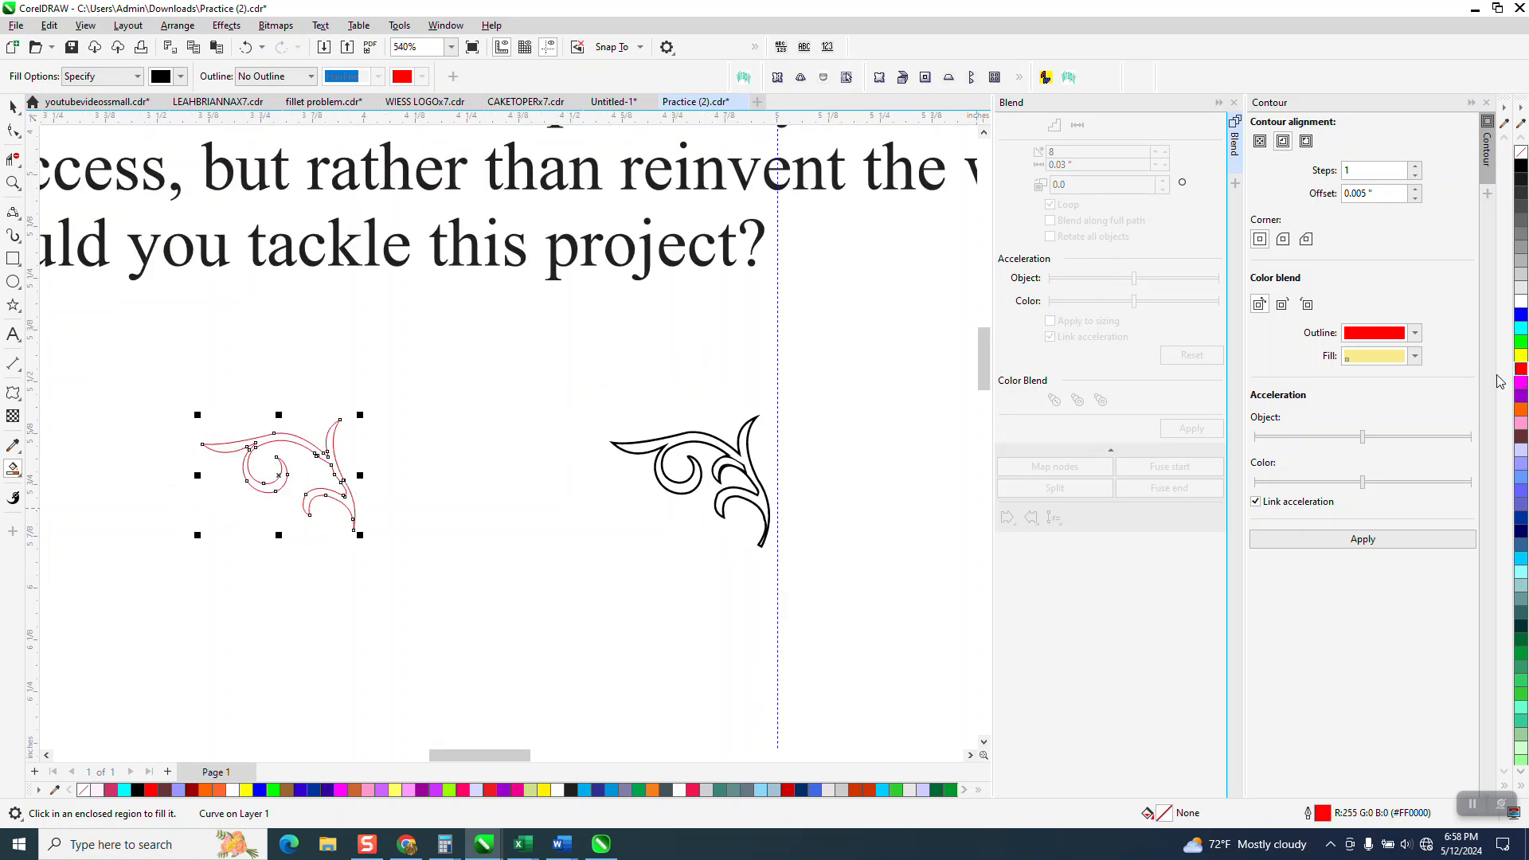
Step: Draw a rectangle about 0.018 by 0.022 inches above the band's left tip and round its corners with a 0.03-inch radius
click(13, 184)
drag(171, 392, 507, 538)
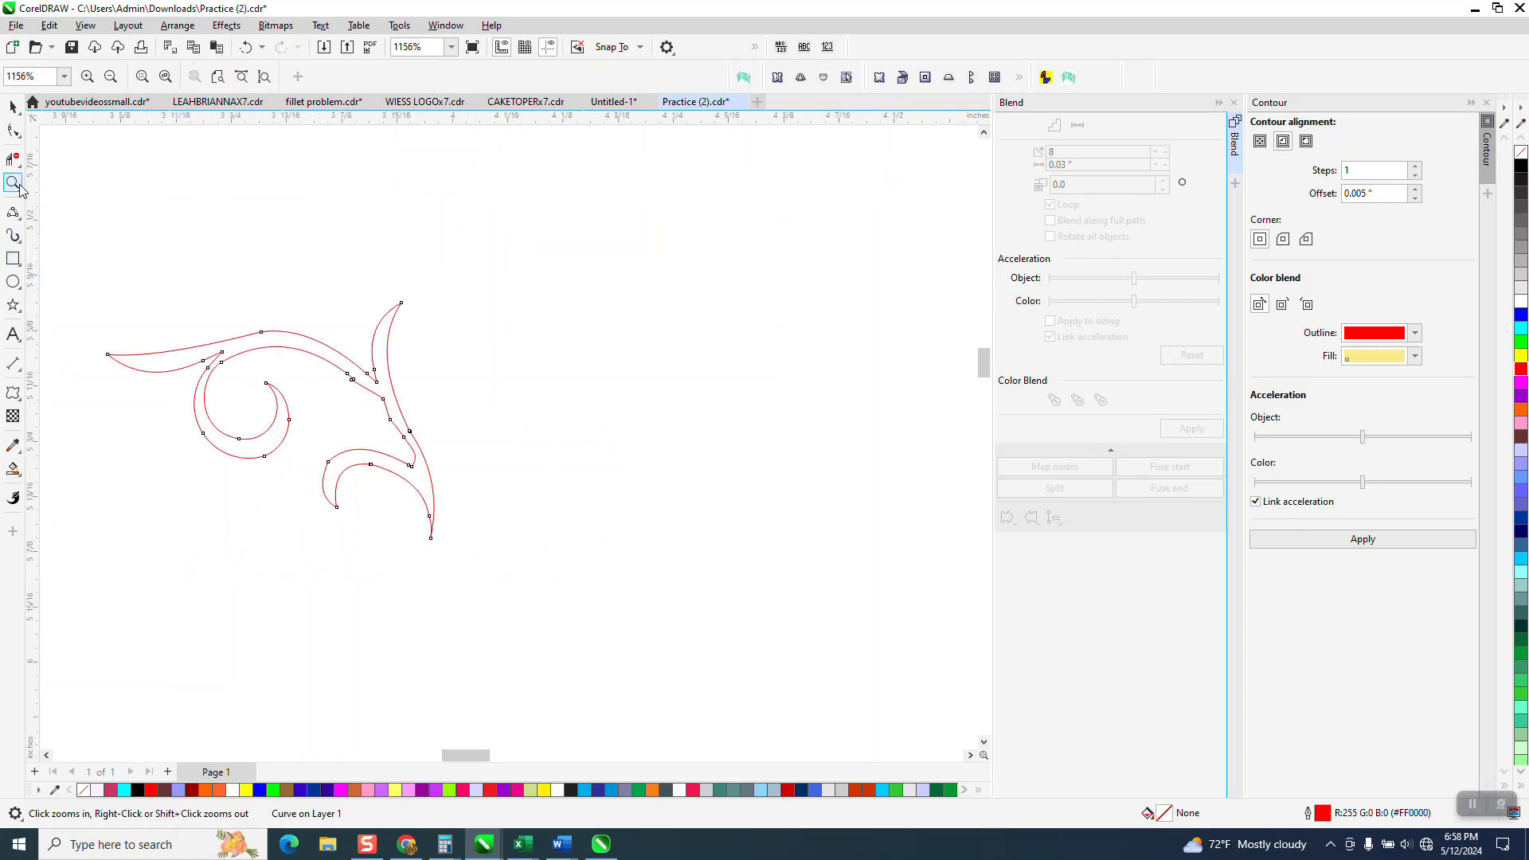
click(160, 368)
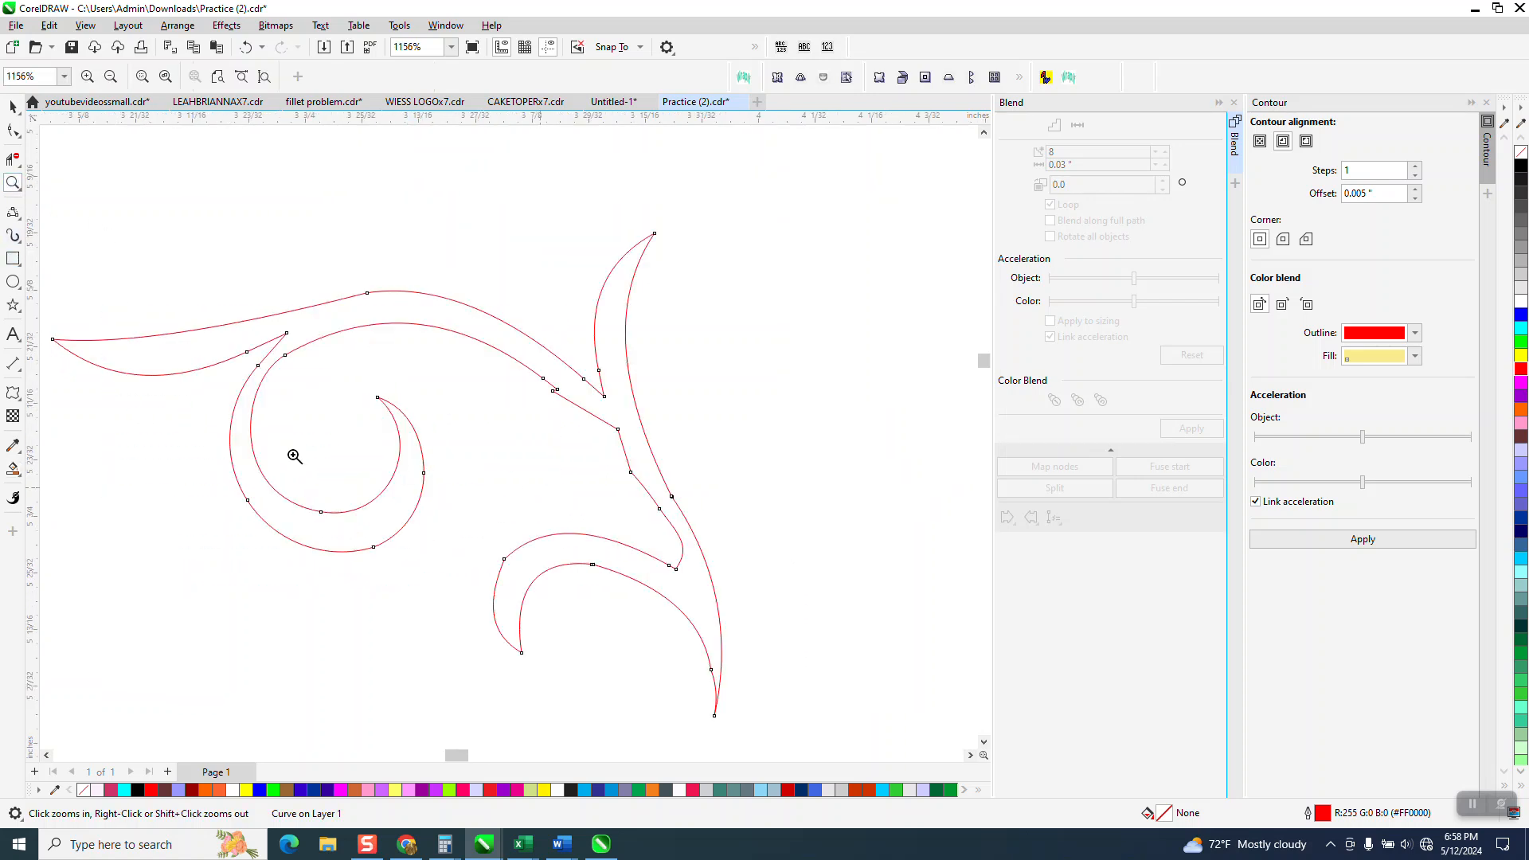
click(13, 259)
drag(146, 221, 179, 254)
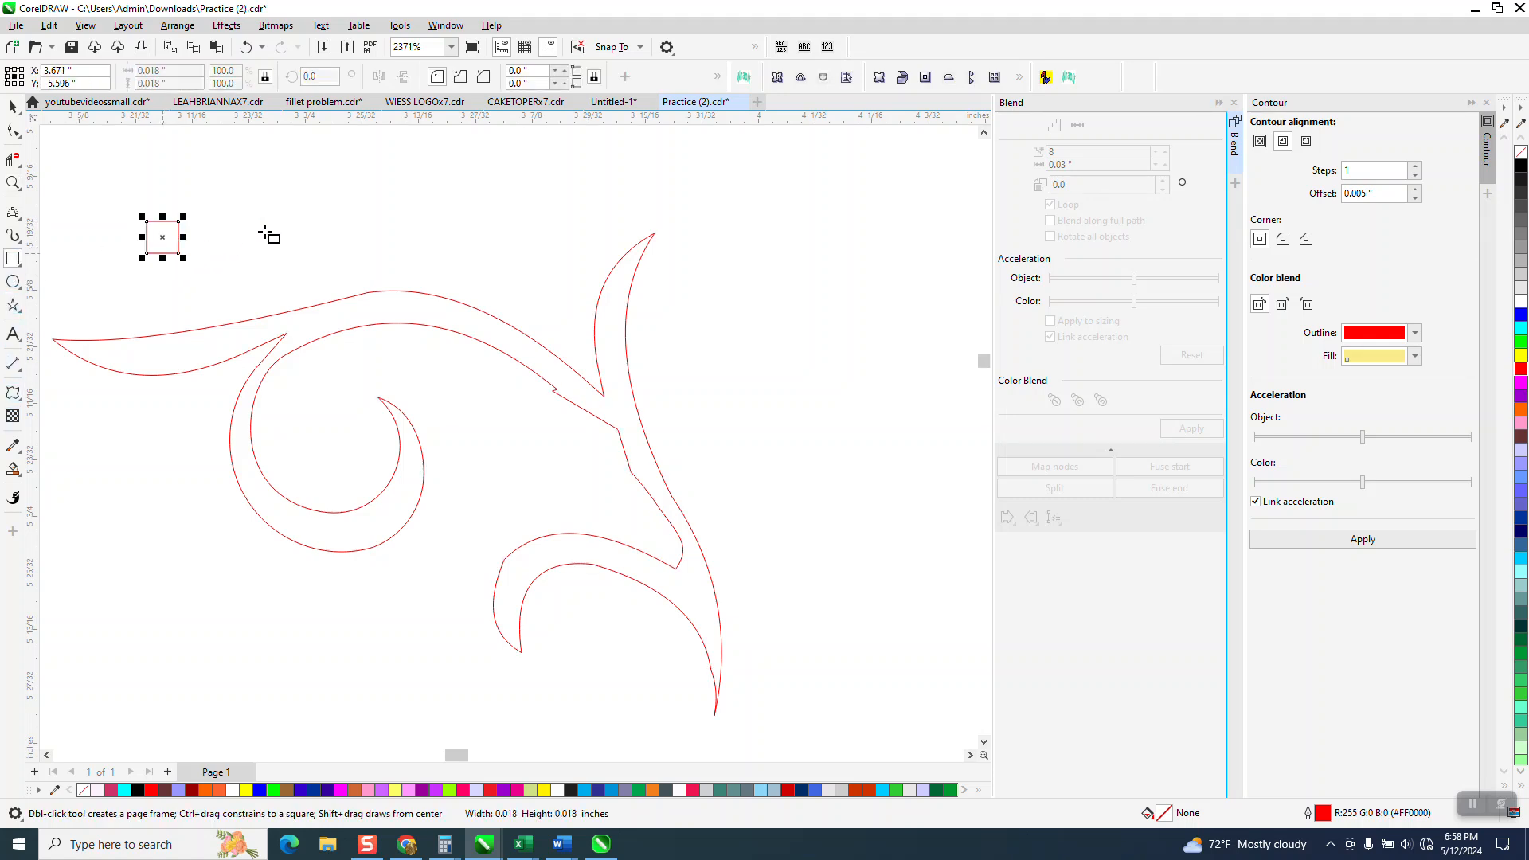
drag(166, 256, 167, 265)
click(565, 71)
click(566, 86)
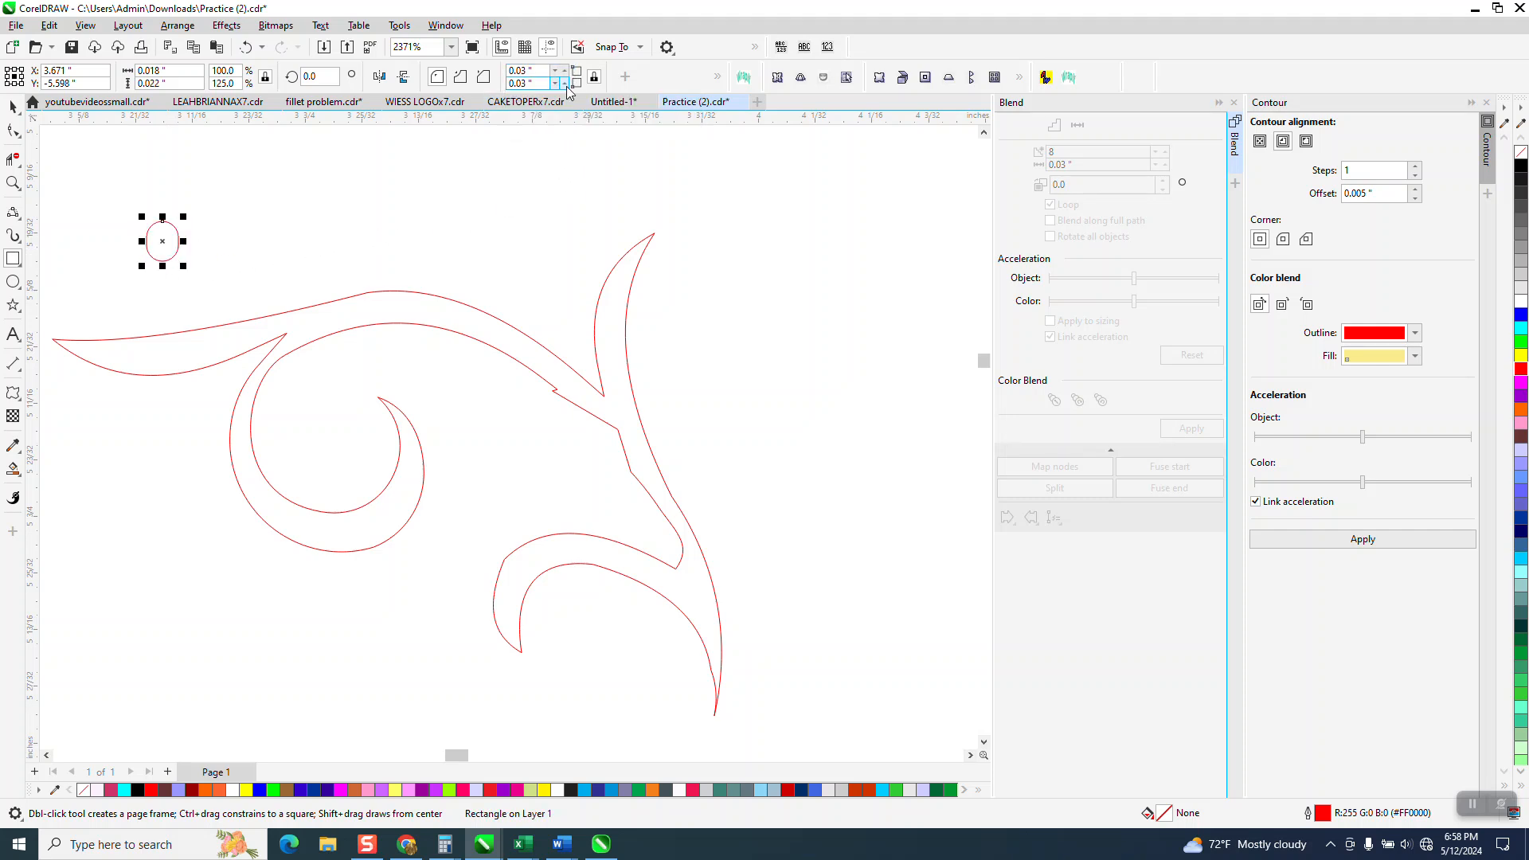
Step: Place the rounded rectangle inside the upper band near its left tip and scale it down to about 0.011 by 0.014 inches
click(12, 106)
drag(164, 246, 135, 358)
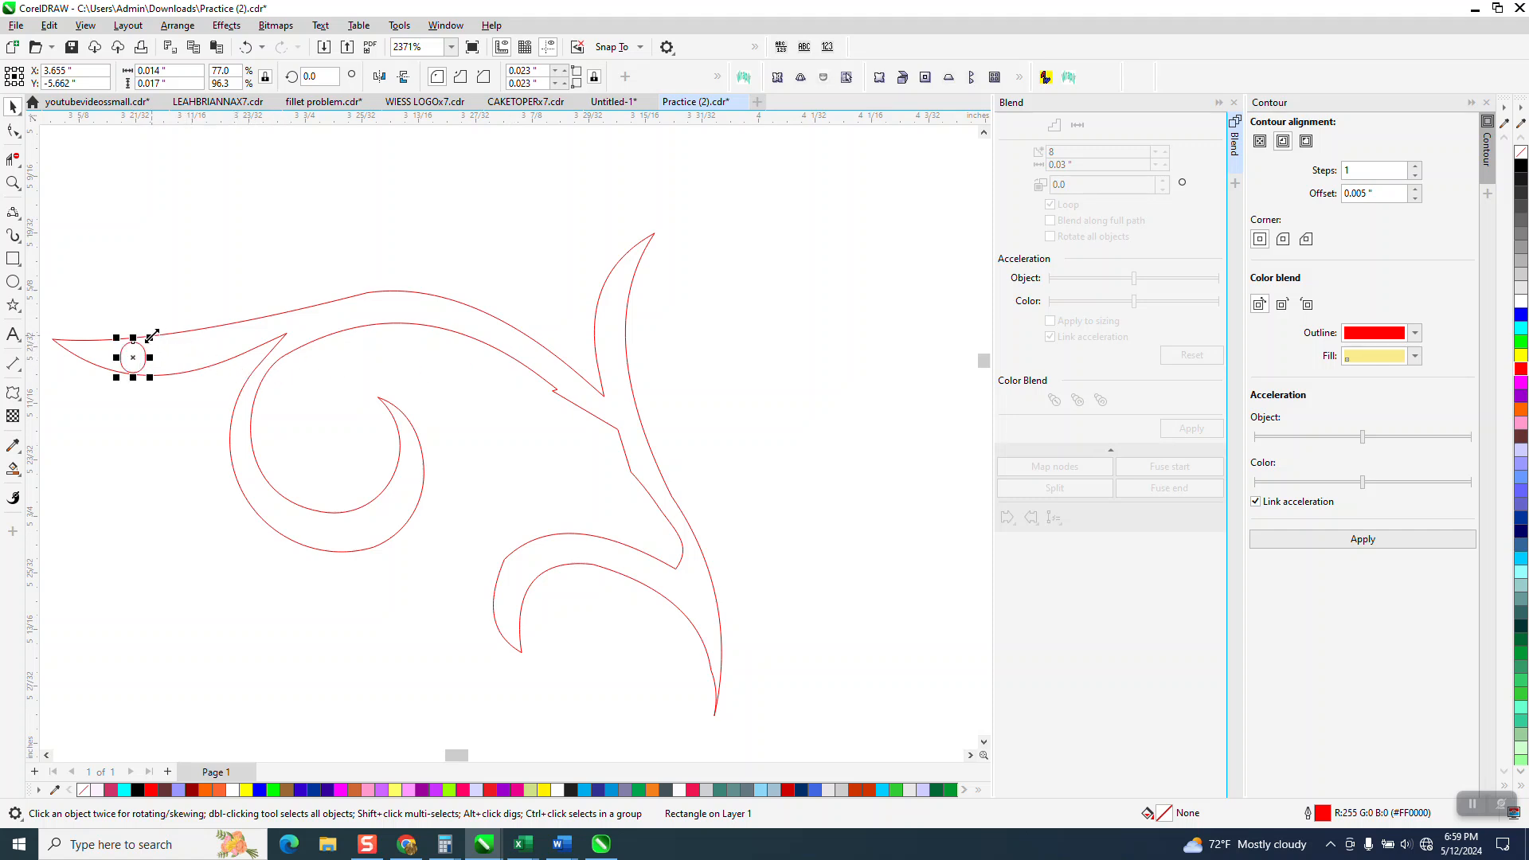
drag(148, 337, 130, 348)
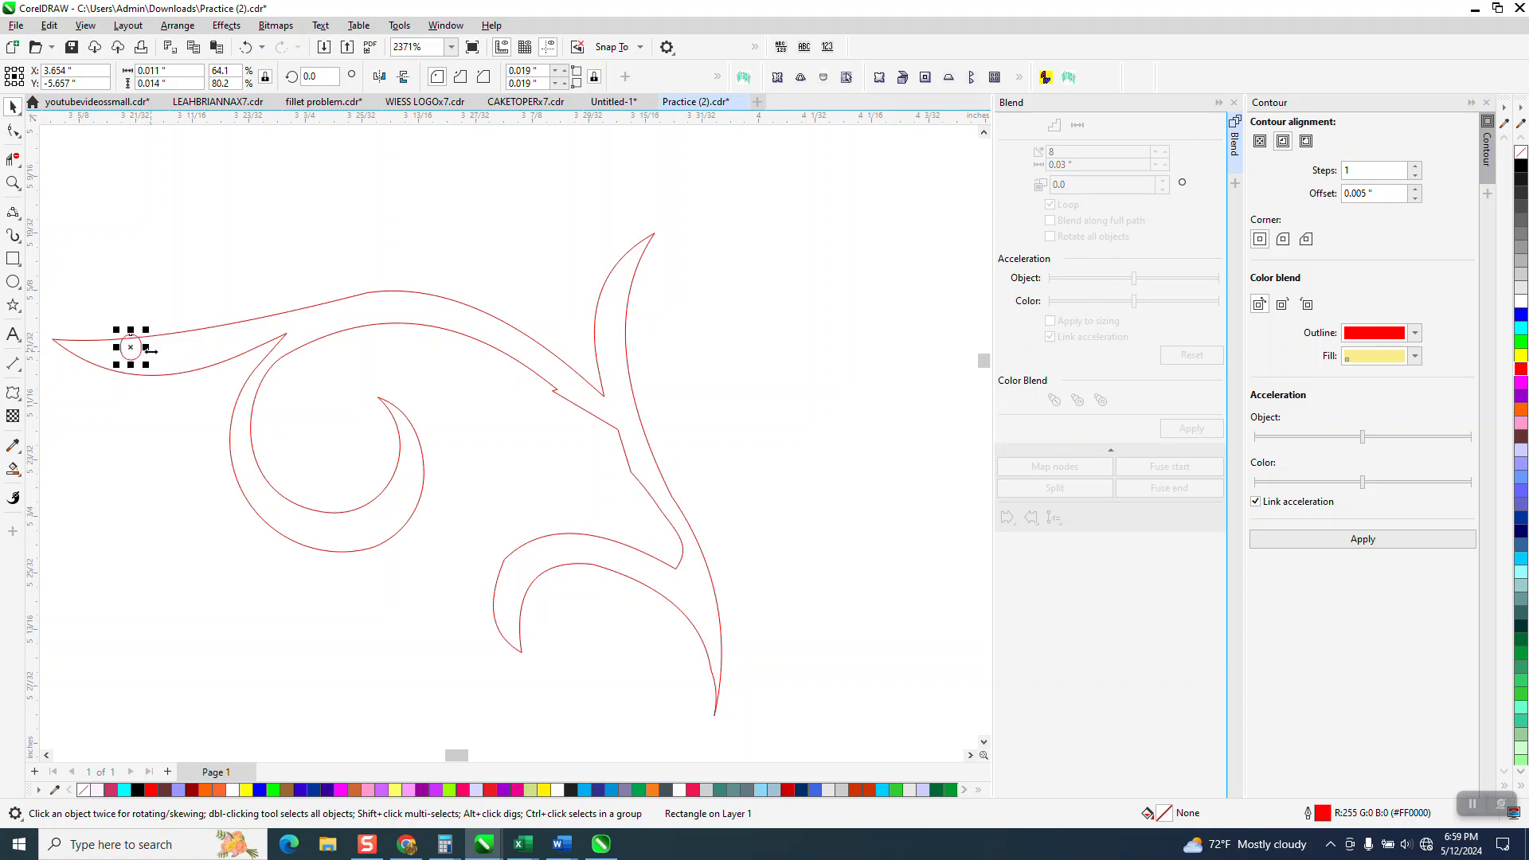
Step: Place a slightly rotated copy of the rounded rectangle at the upper band's right end and shrink it to fit between the edges
drag(135, 357, 596, 373)
right_click(573, 393)
click(574, 393)
click(13, 183)
drag(587, 427, 681, 495)
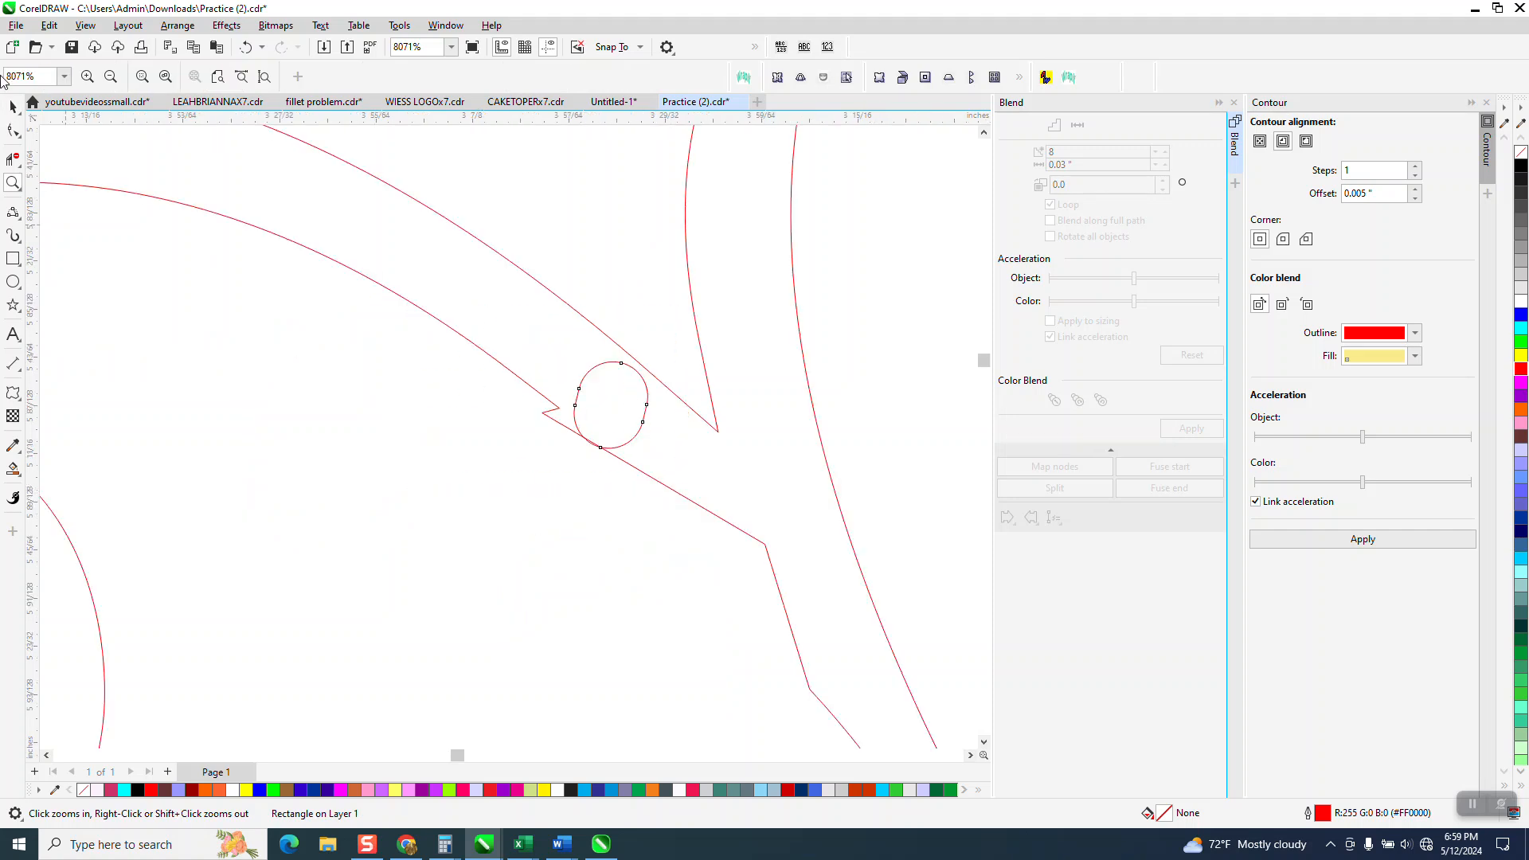
click(13, 106)
drag(656, 359, 615, 406)
Step: Reposition the rounded rectangle at the band's left tip and shrink it to about 0.01 by 0.012 inches so it clears the edges
scroll(618, 405, down, 5)
click(299, 401)
drag(299, 390, 283, 400)
click(11, 184)
drag(206, 318, 519, 481)
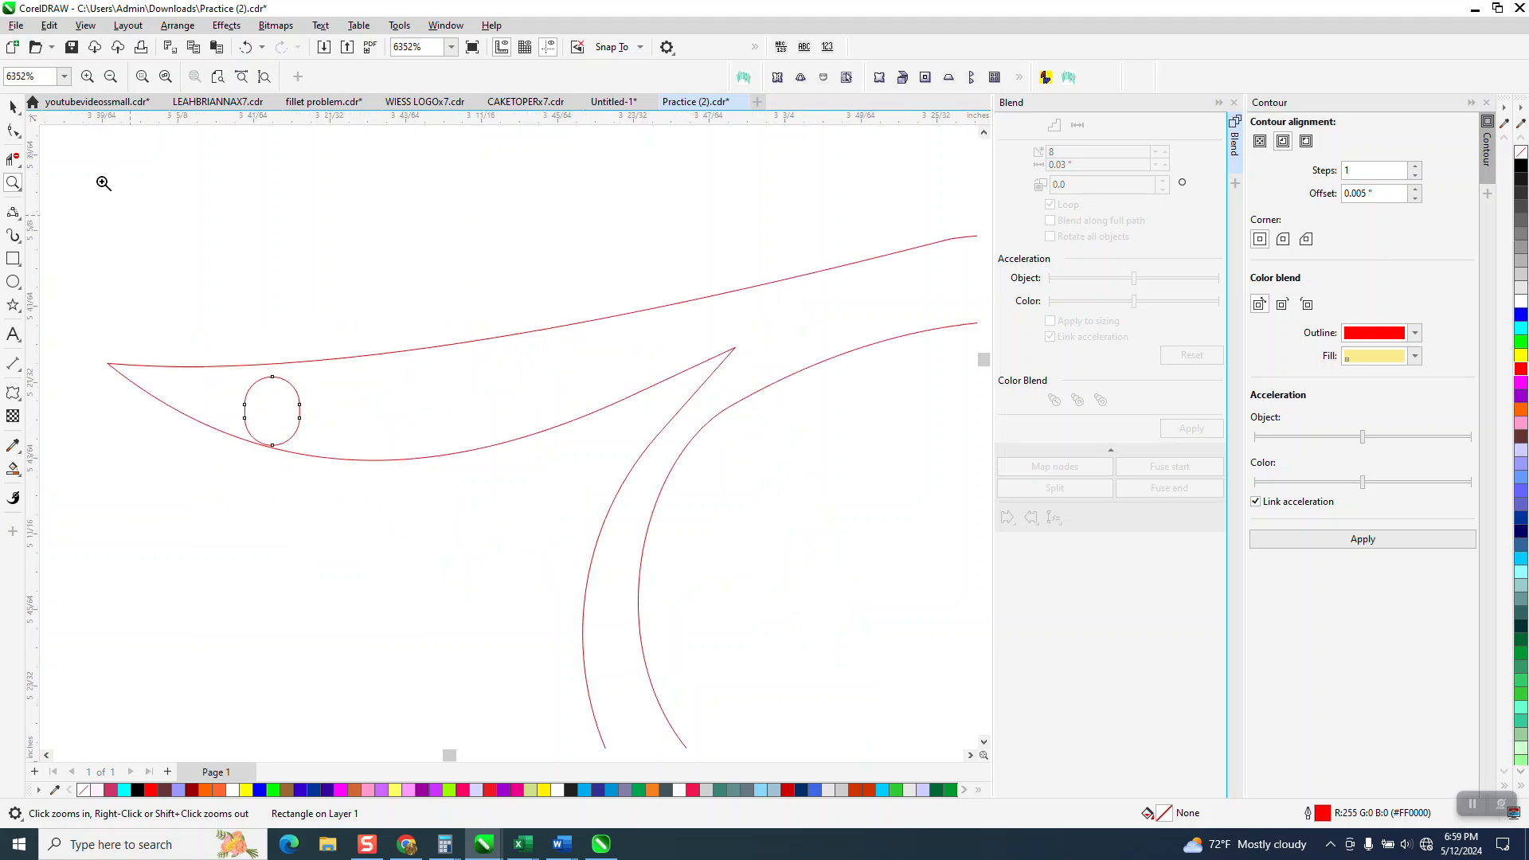
key(space)
drag(304, 372, 263, 405)
scroll(179, 348, down, 3)
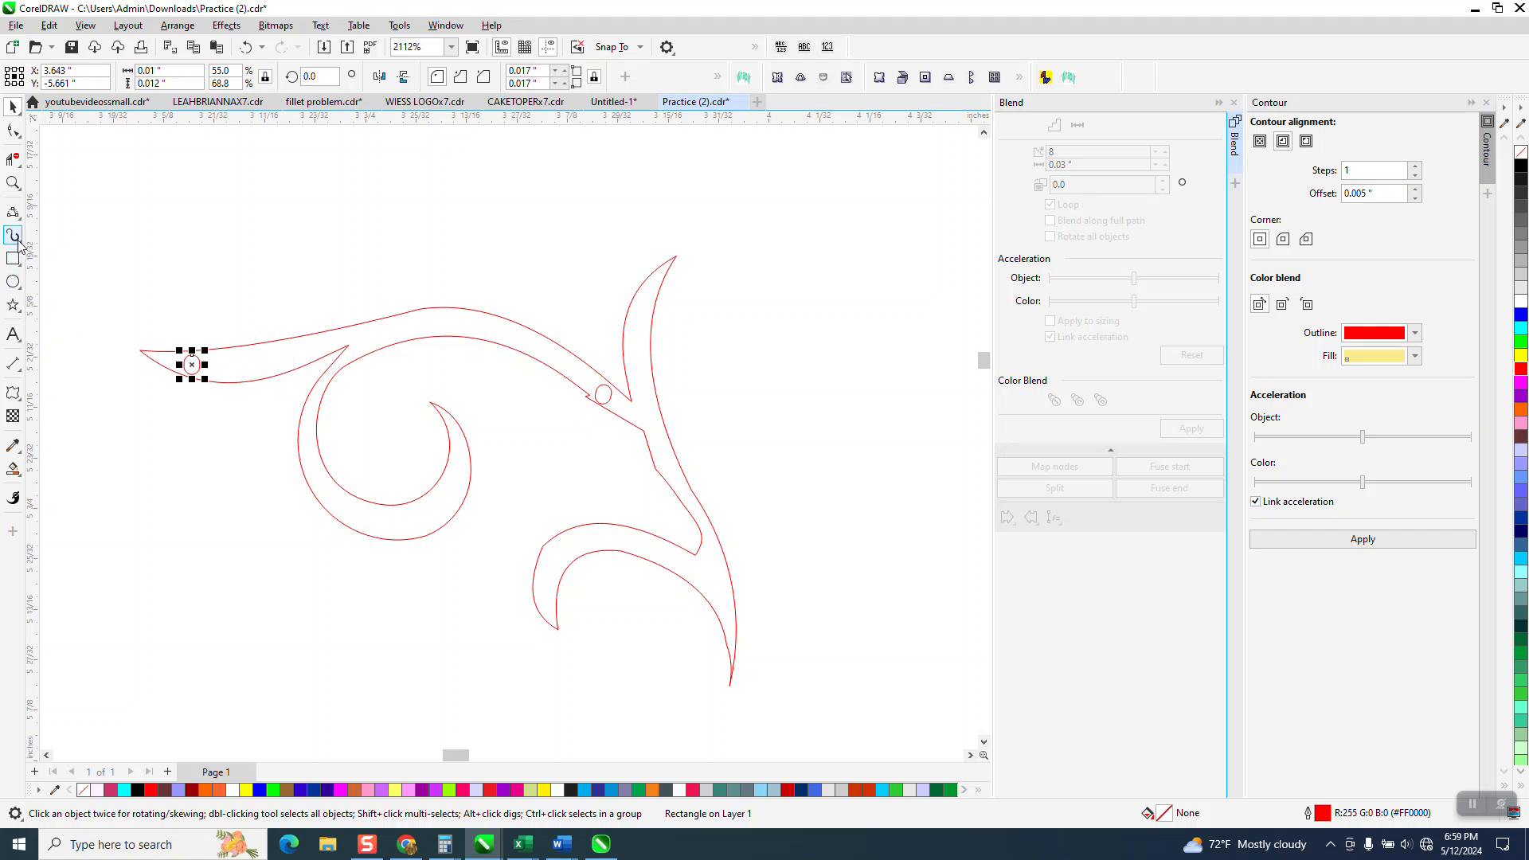
Step: Draw a 3-point curve from the left rounded rectangle's center to the right one's center, arching through the upper band
click(13, 211)
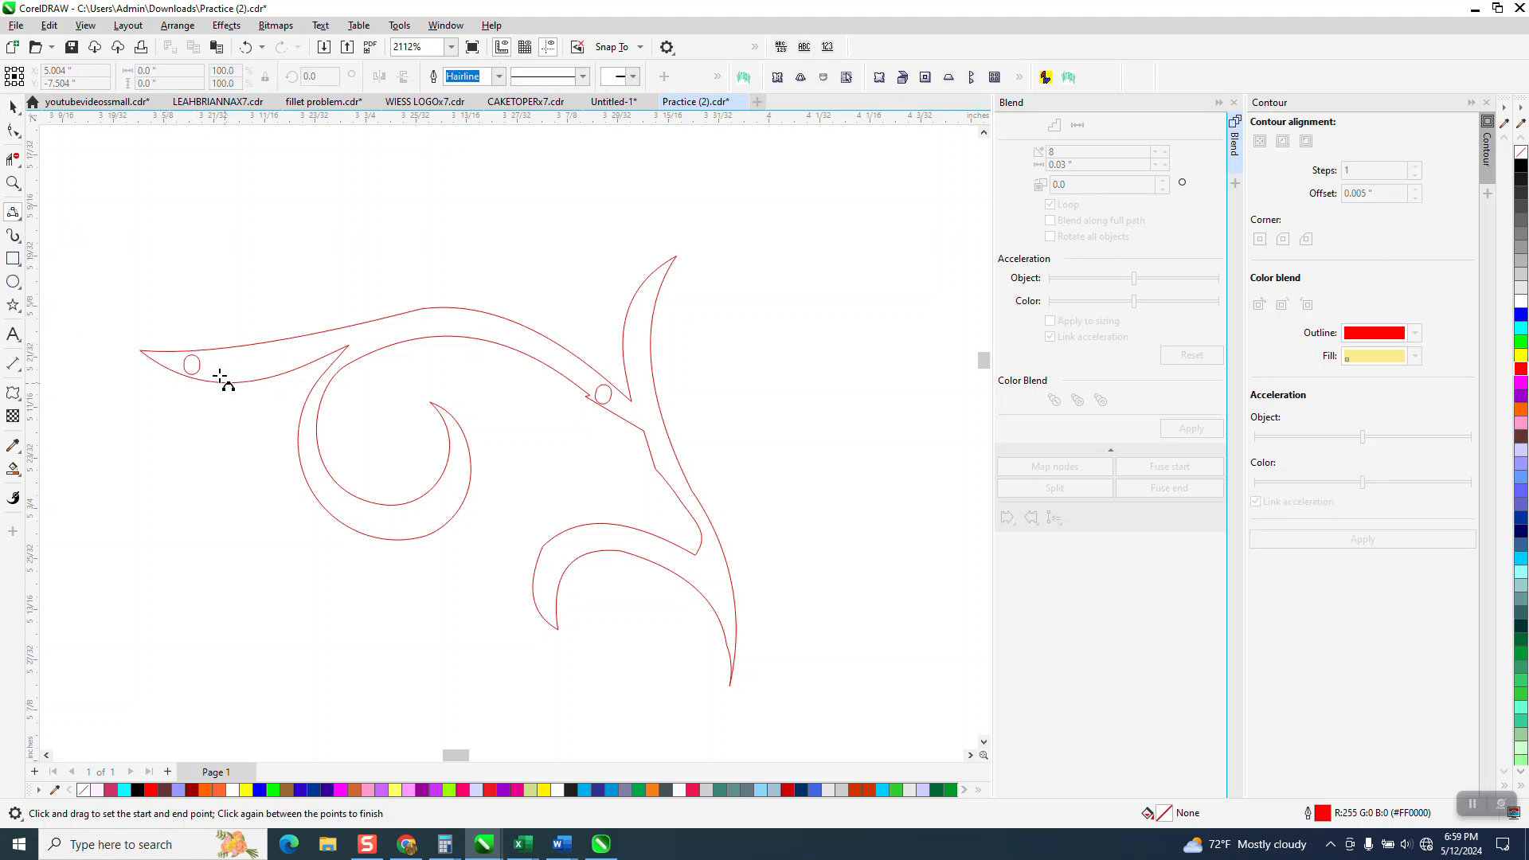
drag(192, 365, 605, 395)
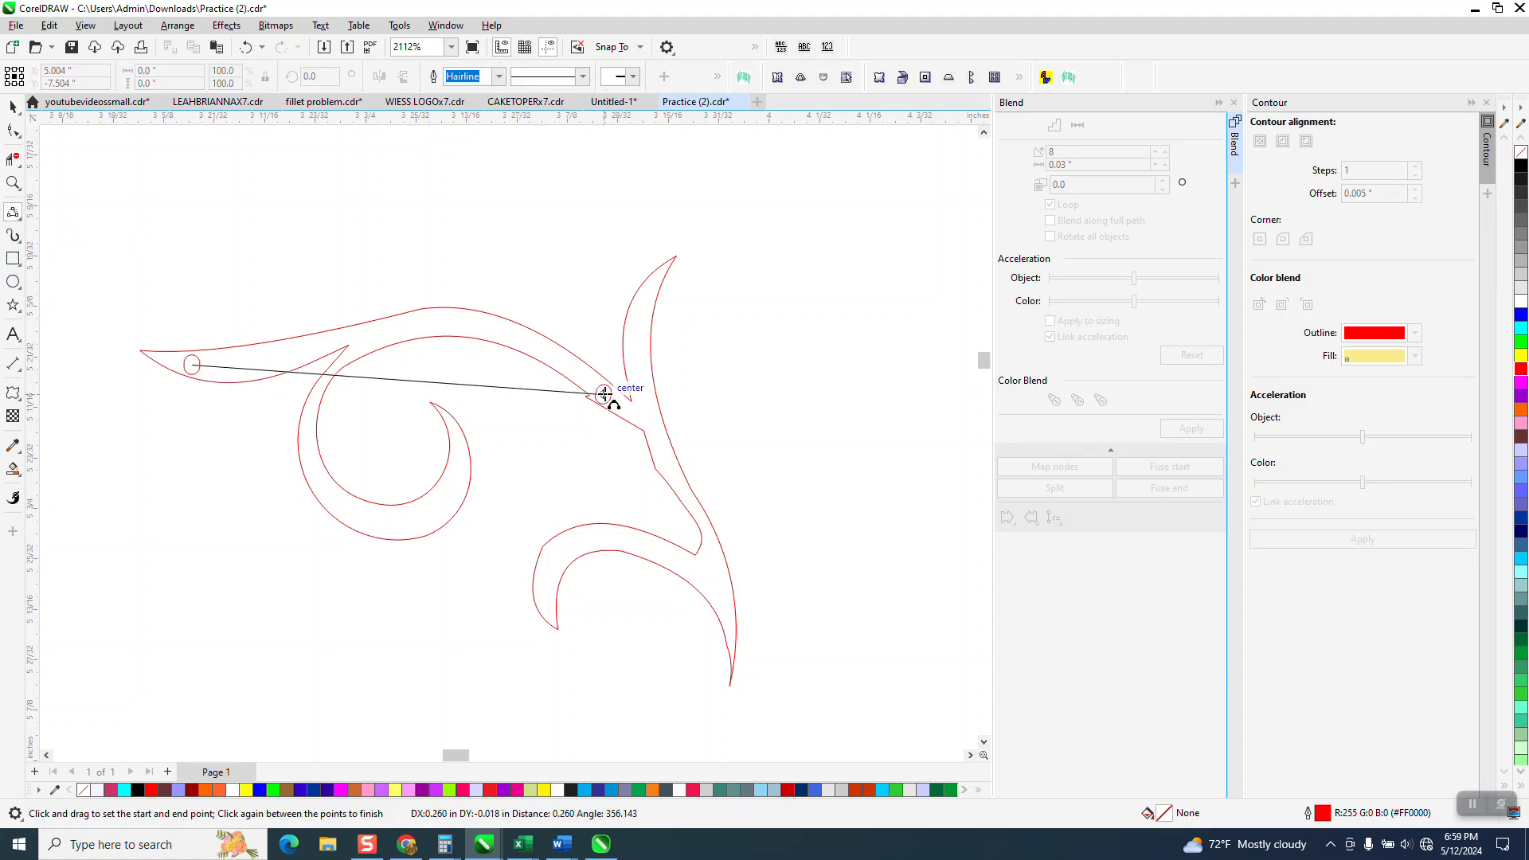
click(487, 329)
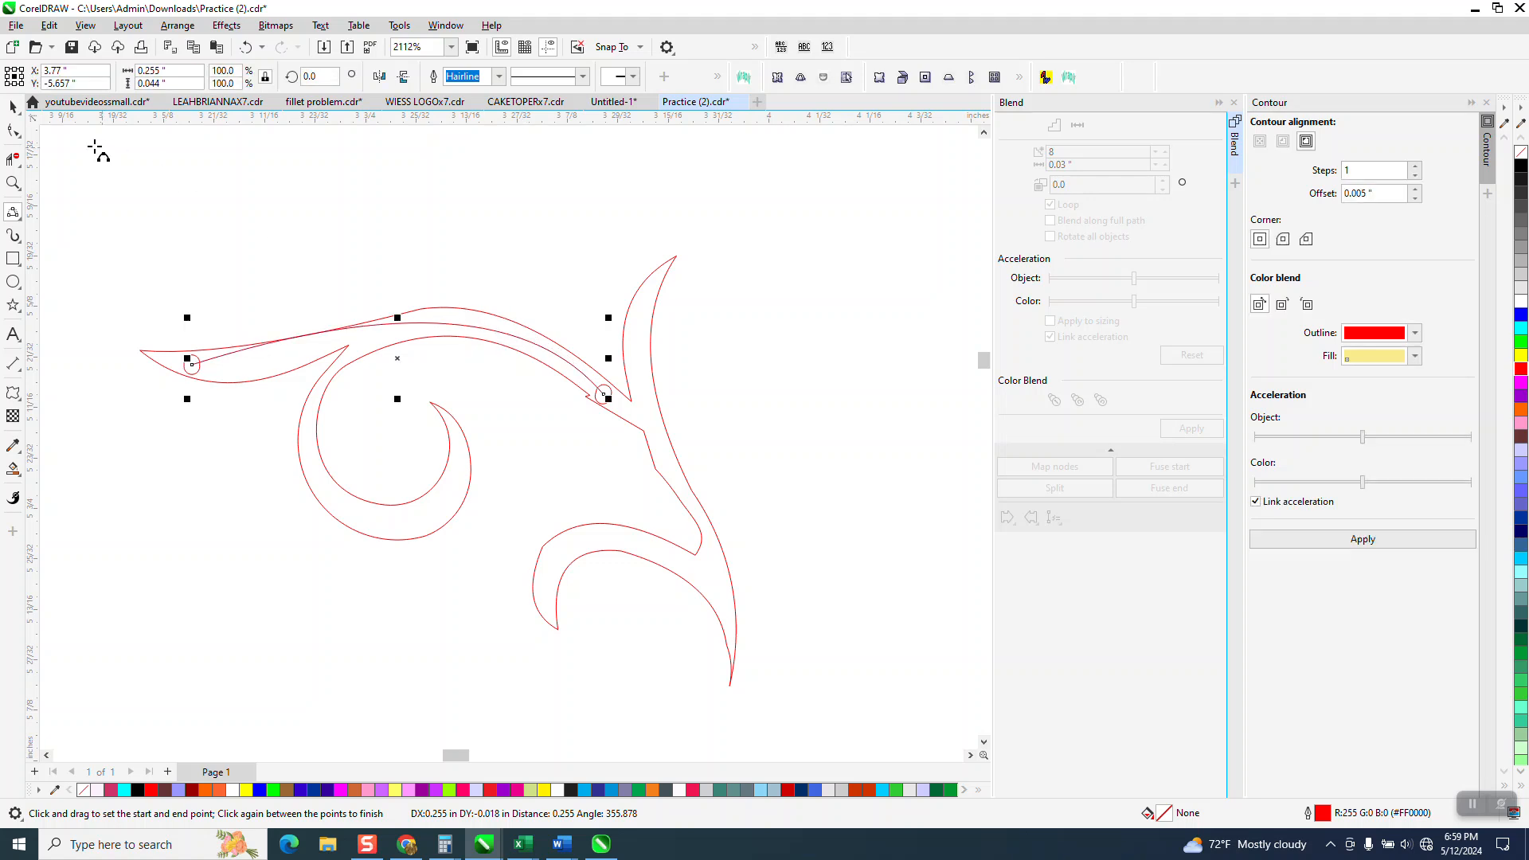
Step: Add a node to the left part of the guide curve and adjust it and its handles to follow the band's middle
click(13, 130)
double_click(315, 333)
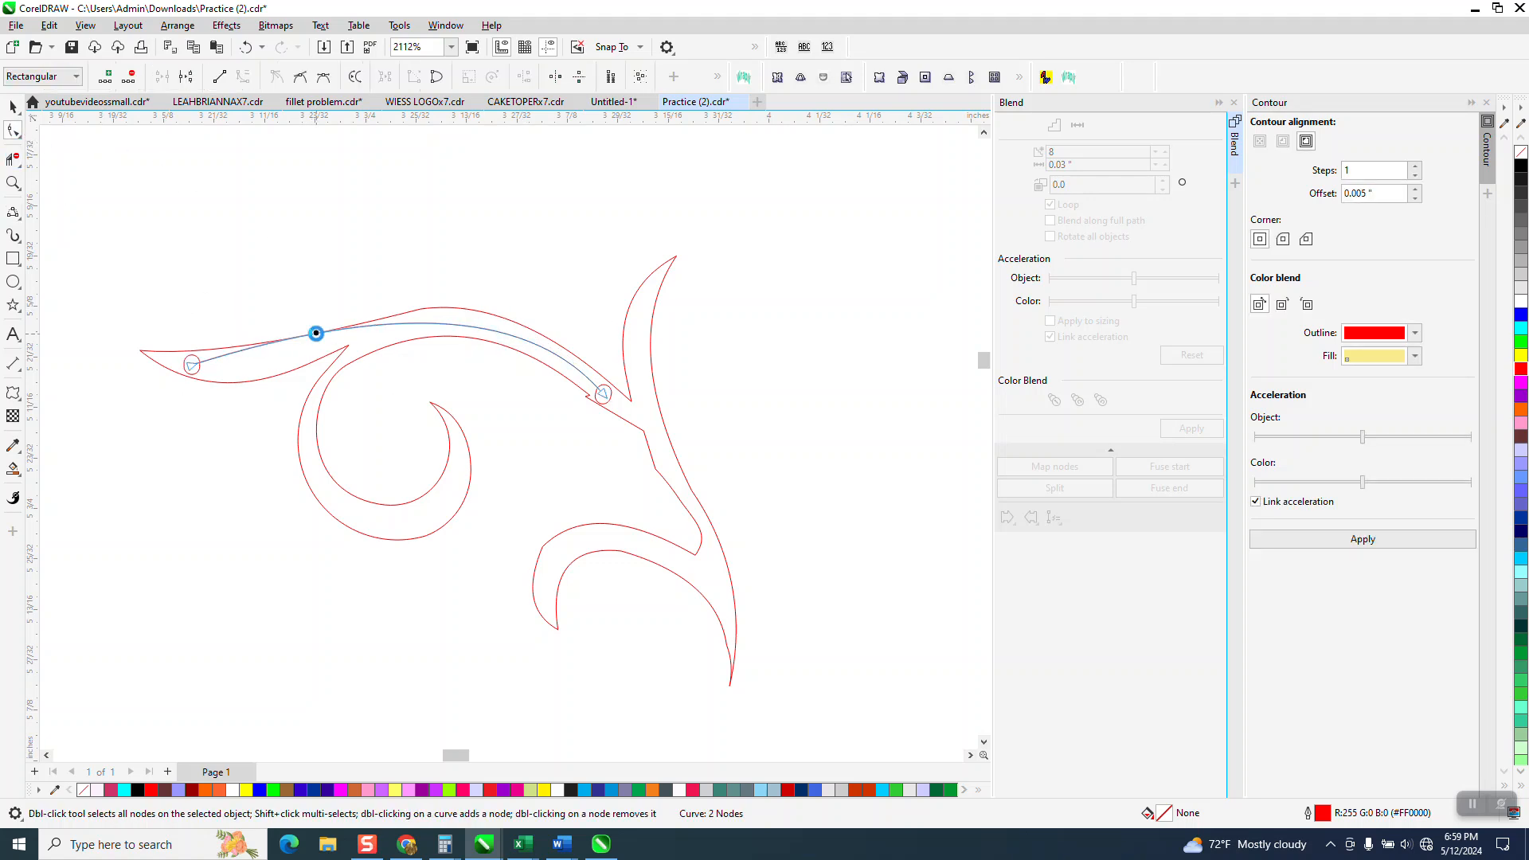
drag(315, 333, 311, 348)
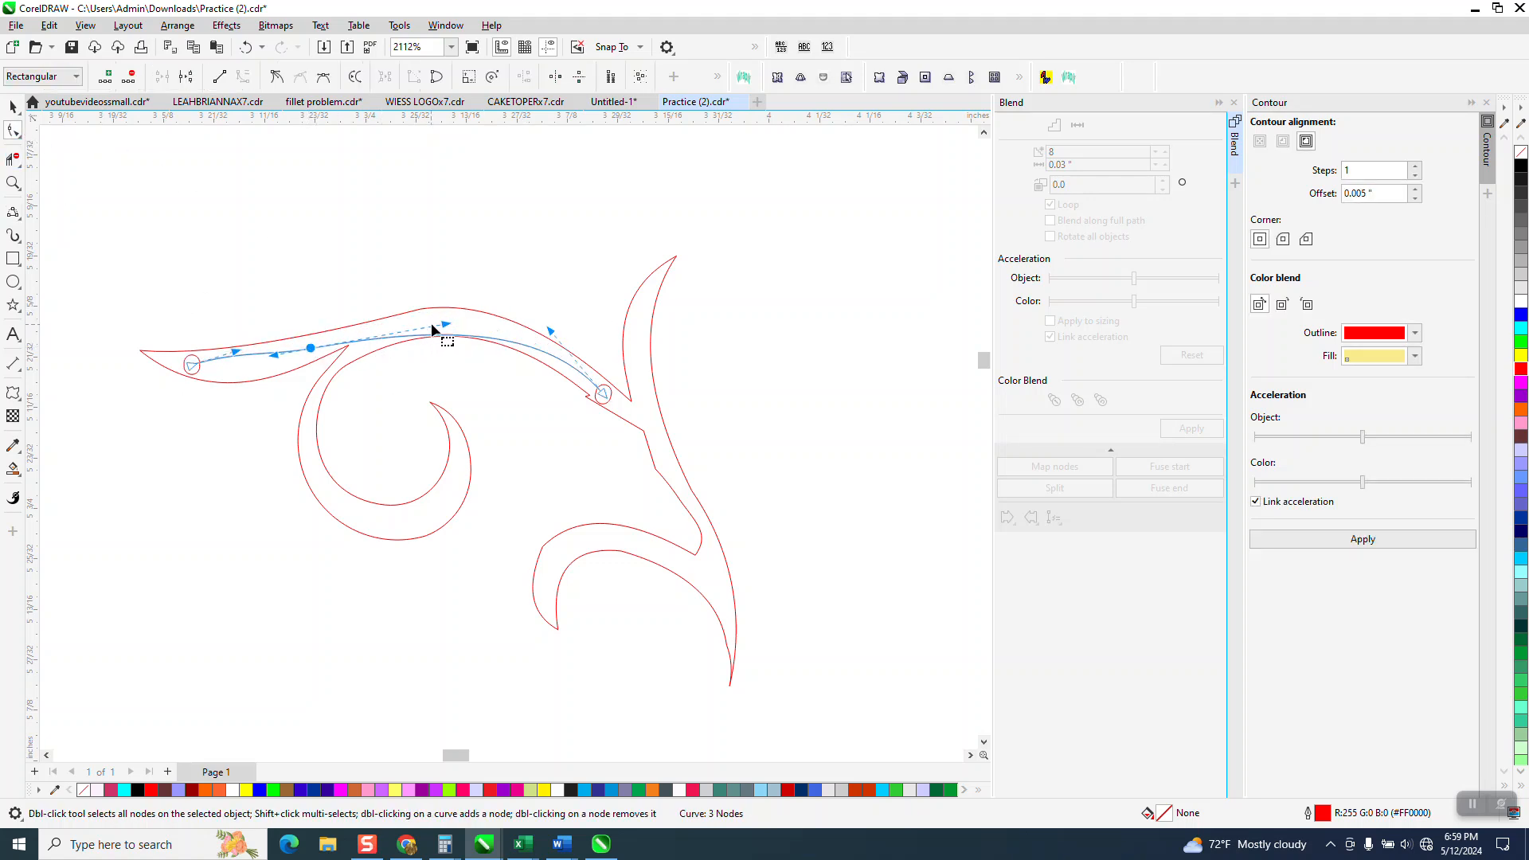
drag(446, 325, 444, 301)
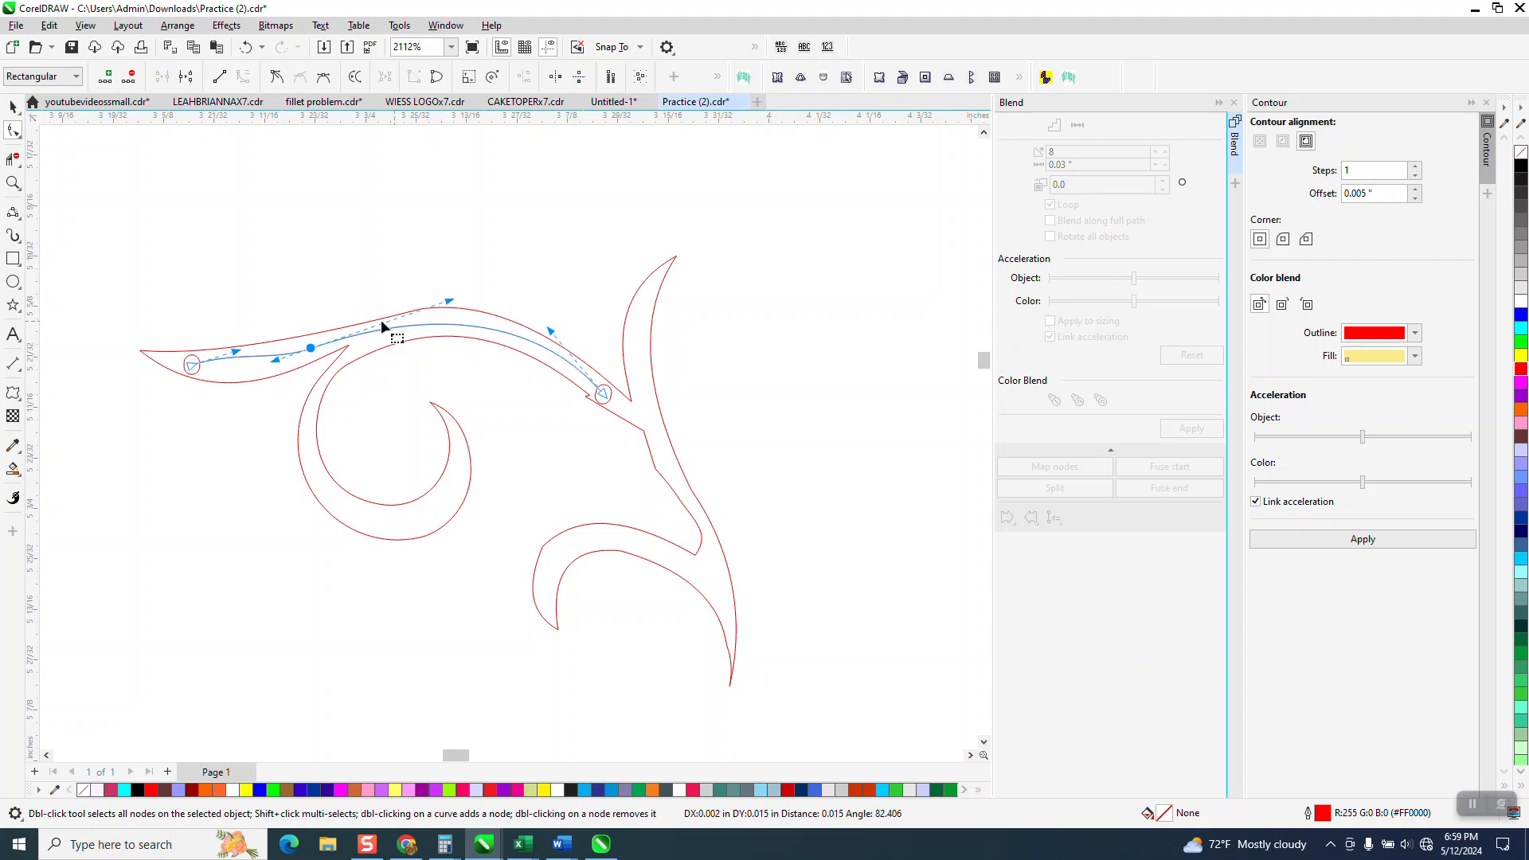
drag(238, 351, 233, 365)
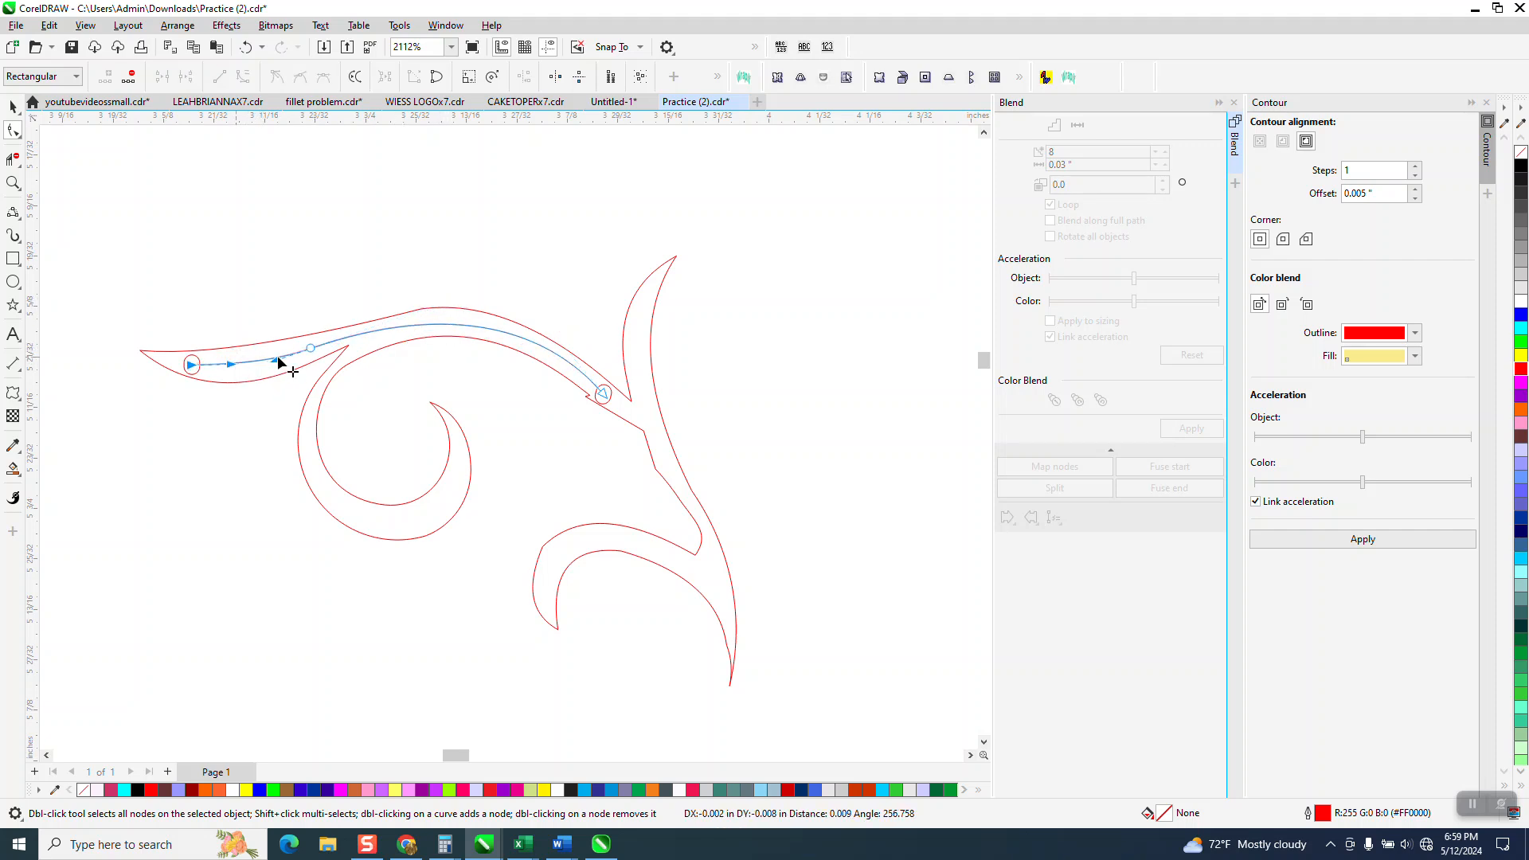
Step: Blend the rounded rectangles at the band's two ends with 12 intermediate steps
click(13, 106)
click(300, 199)
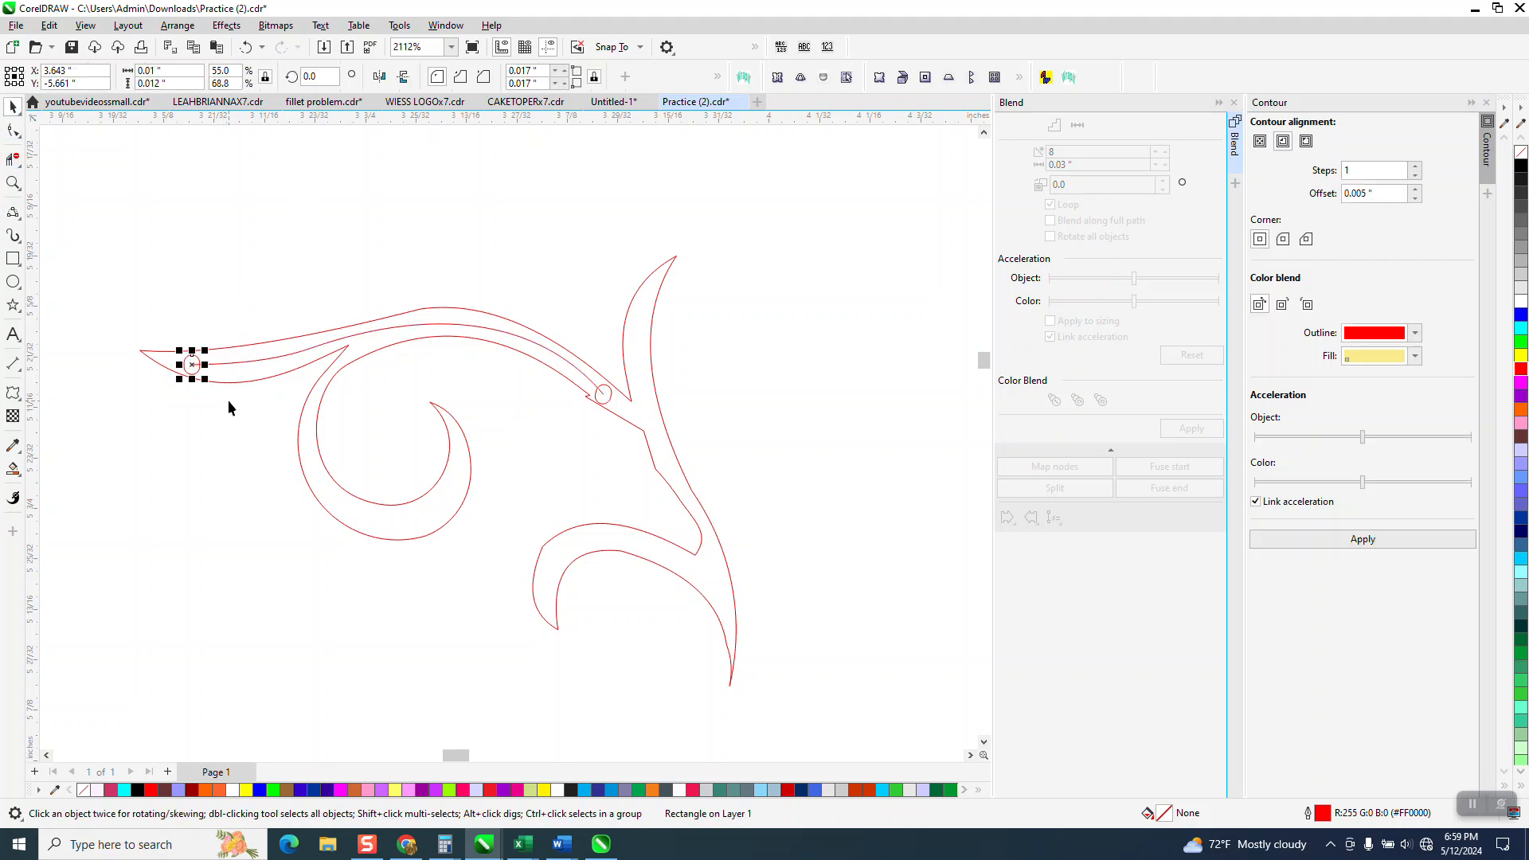
shift+click(606, 402)
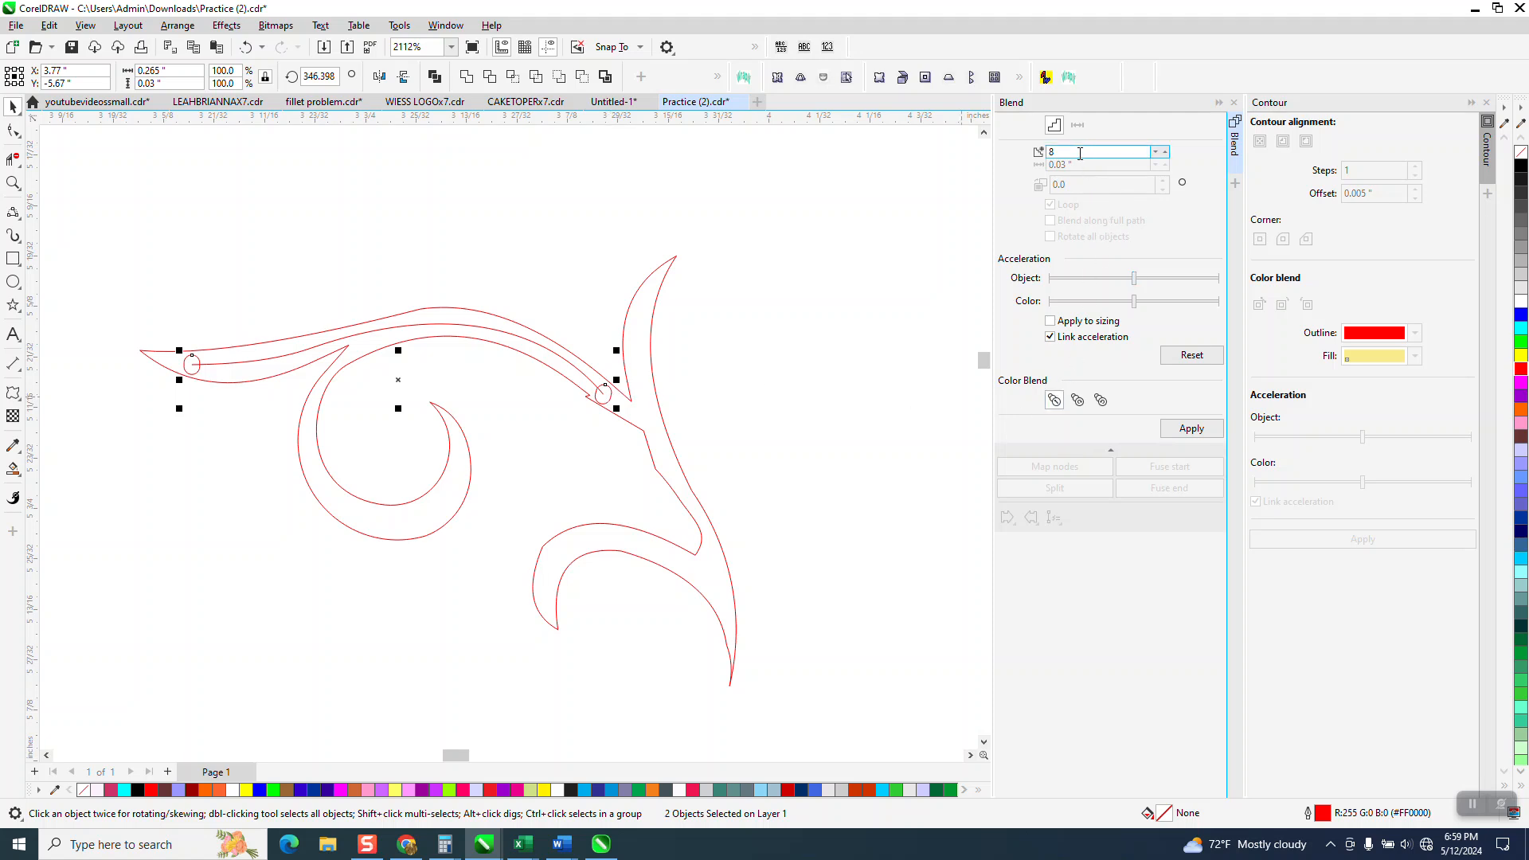
text(12)
click(1186, 434)
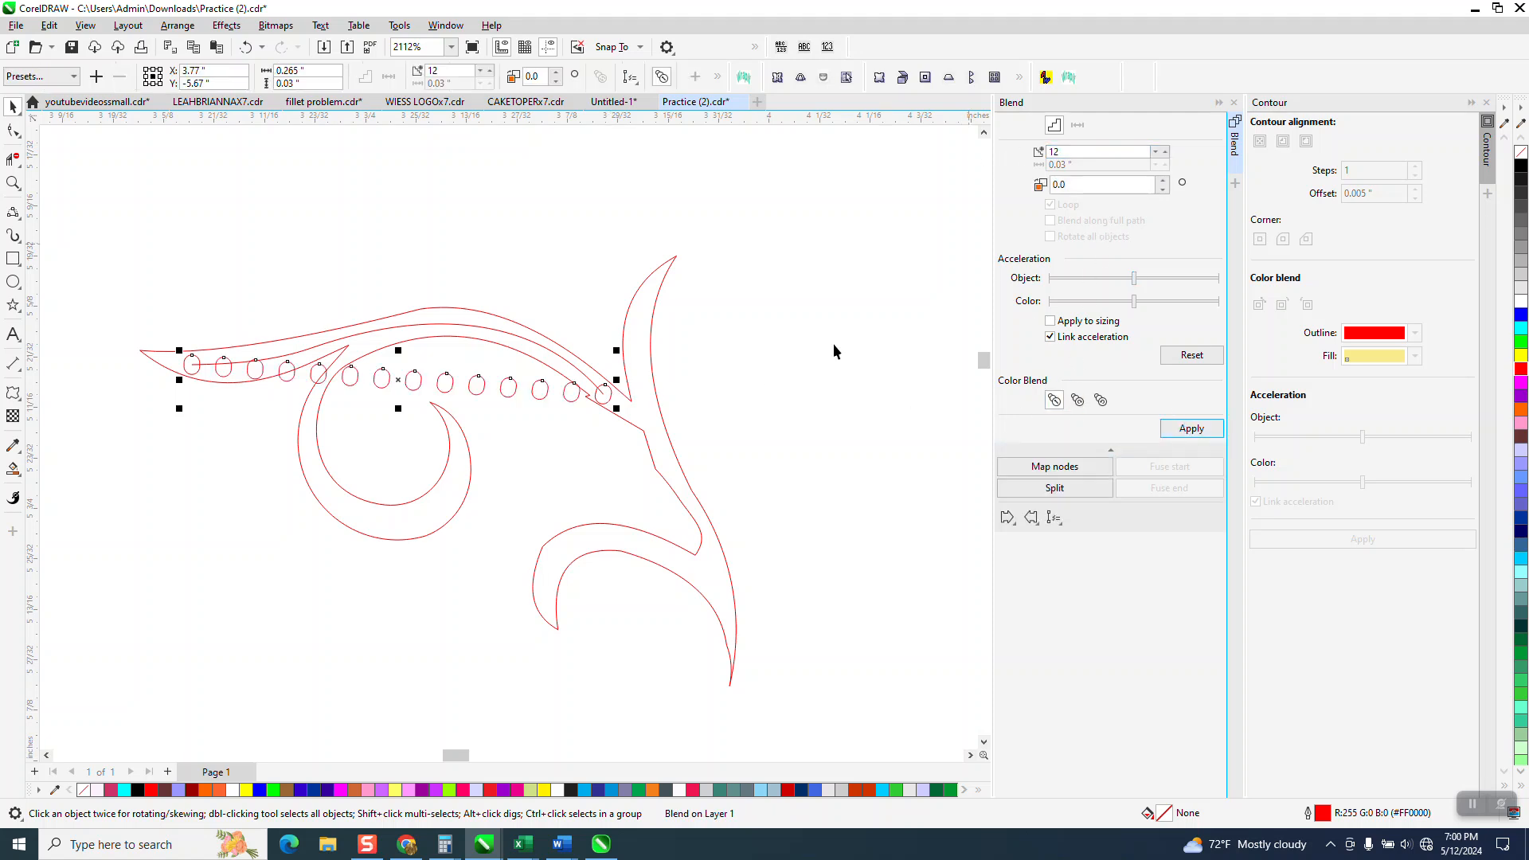
Step: Assign the guide curve through the upper band as the blend's path
click(1058, 524)
click(1083, 538)
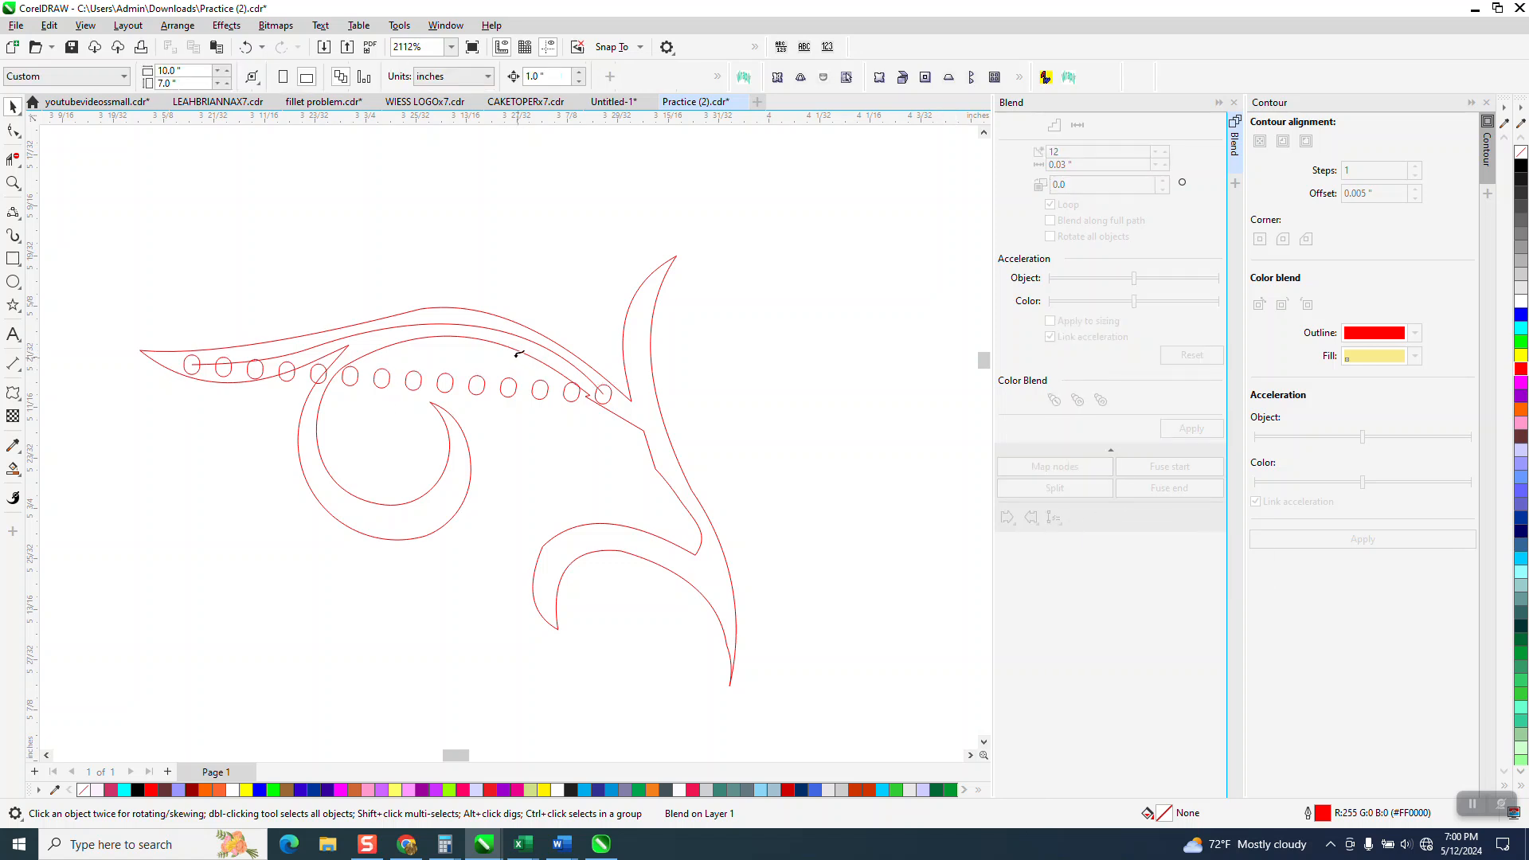
click(499, 328)
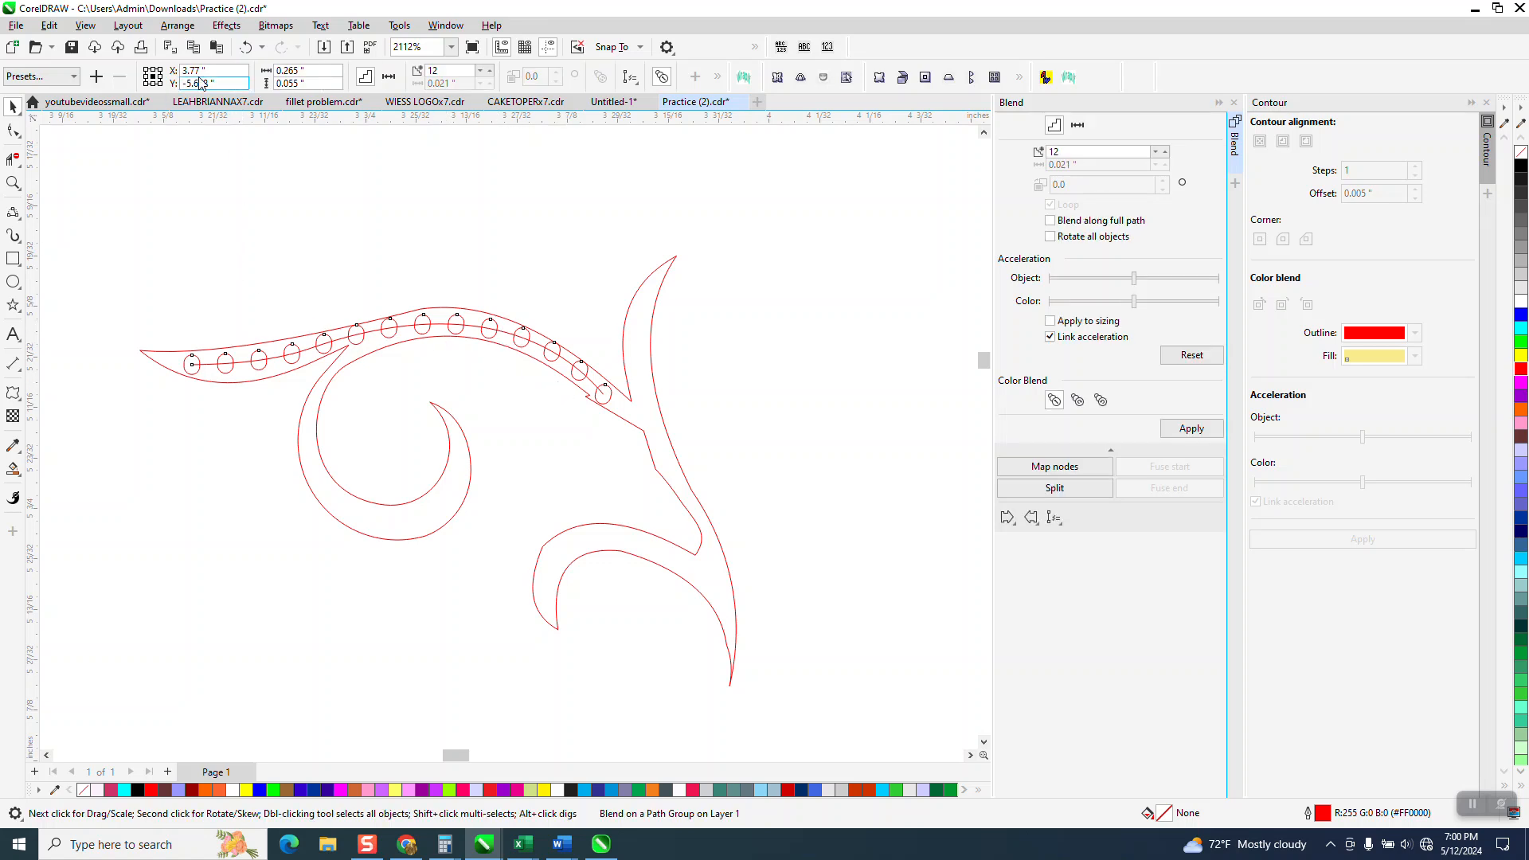
Step: Break the blend apart from its path and move the guide curve above the ornament
click(181, 28)
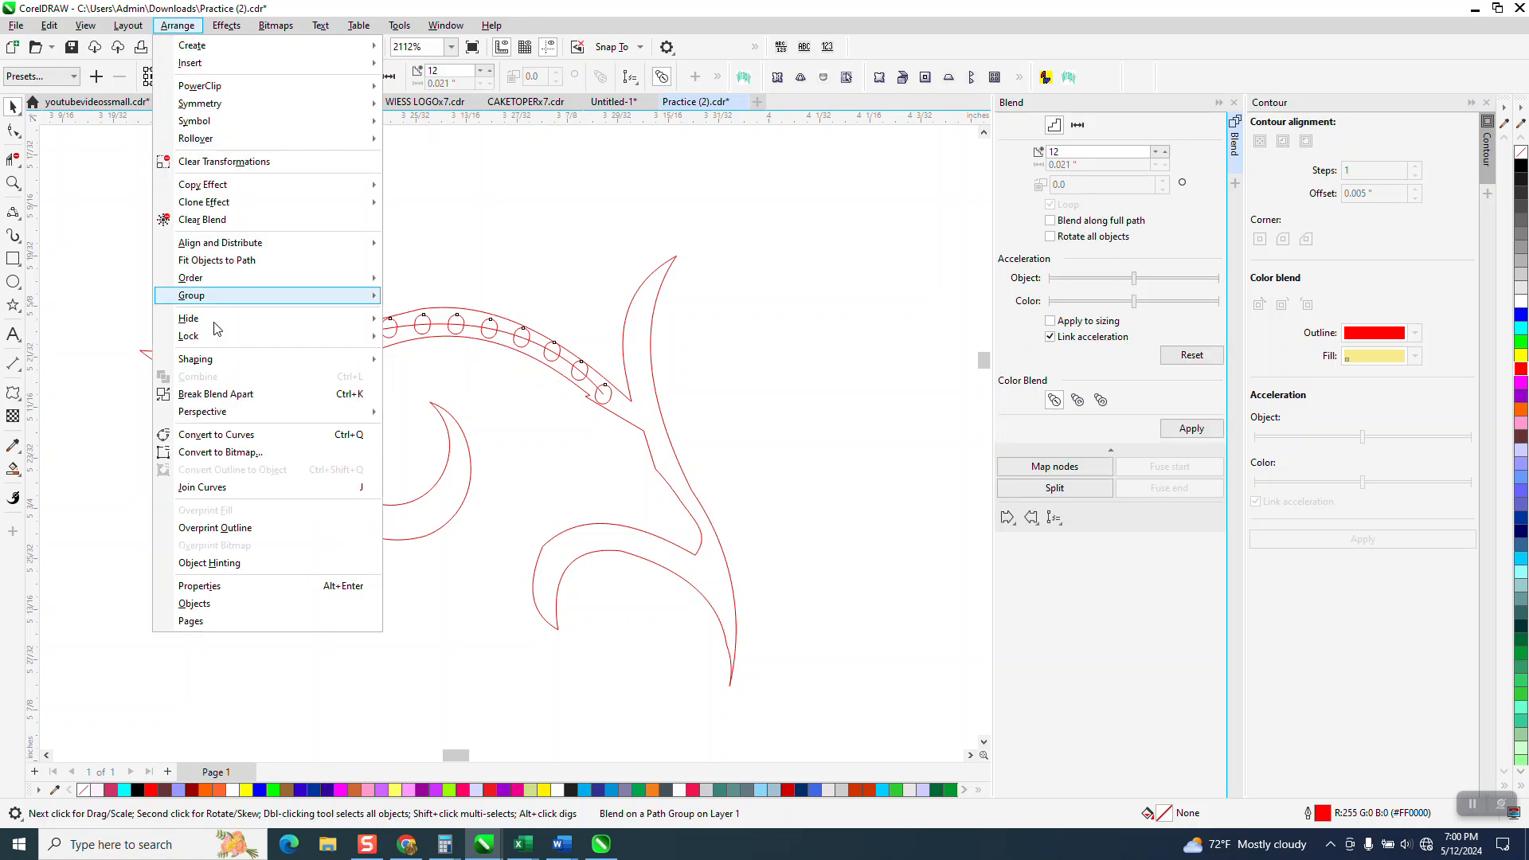
click(214, 397)
click(404, 331)
drag(404, 332, 430, 236)
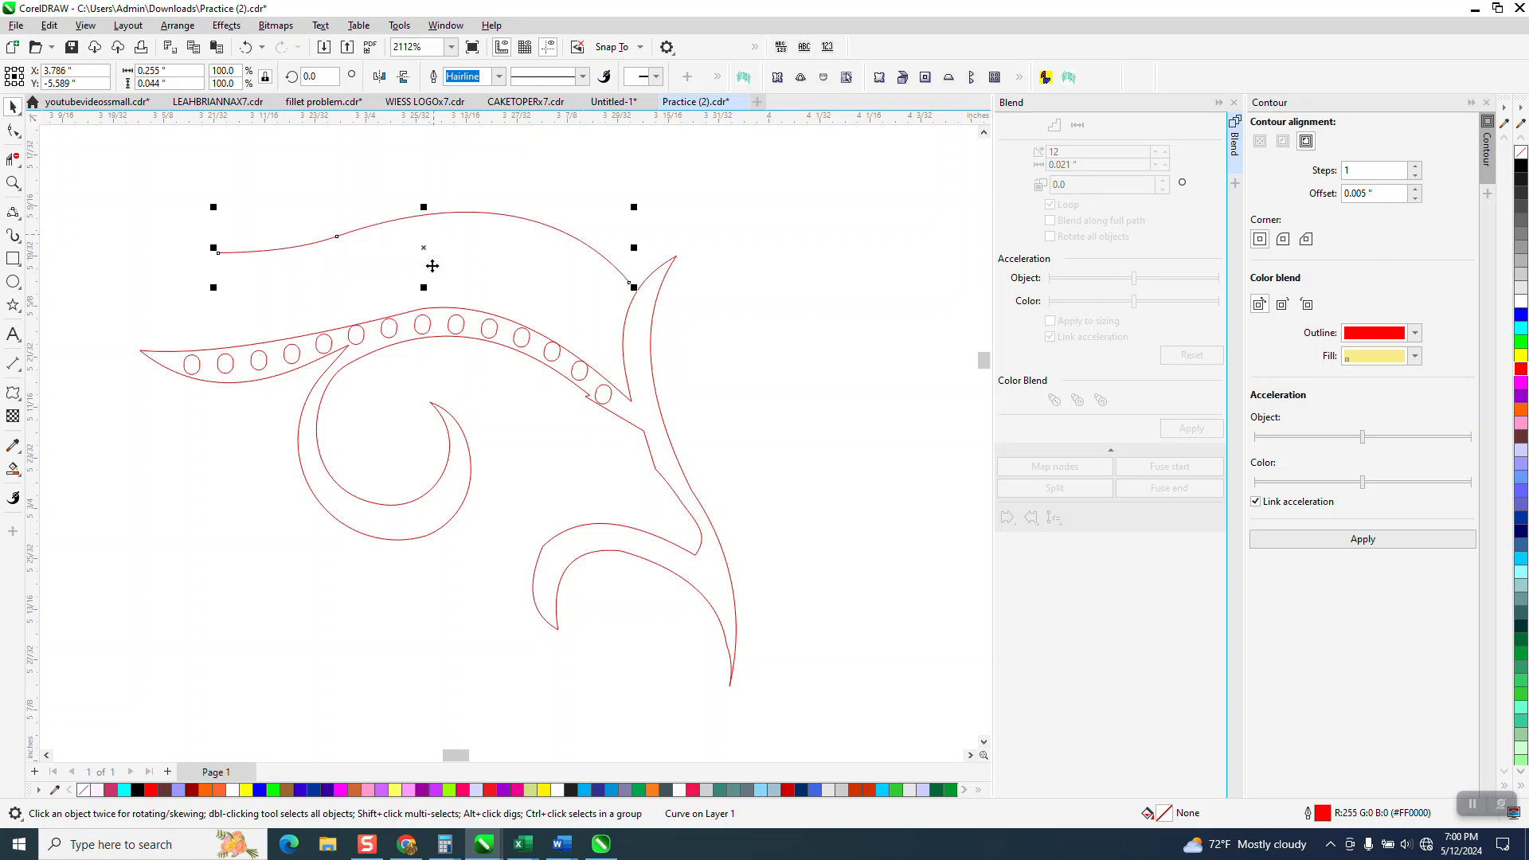
Step: Ungroup the 12 intermediate shapes in the upper band so each one can be selected individually
click(13, 183)
drag(154, 293, 648, 460)
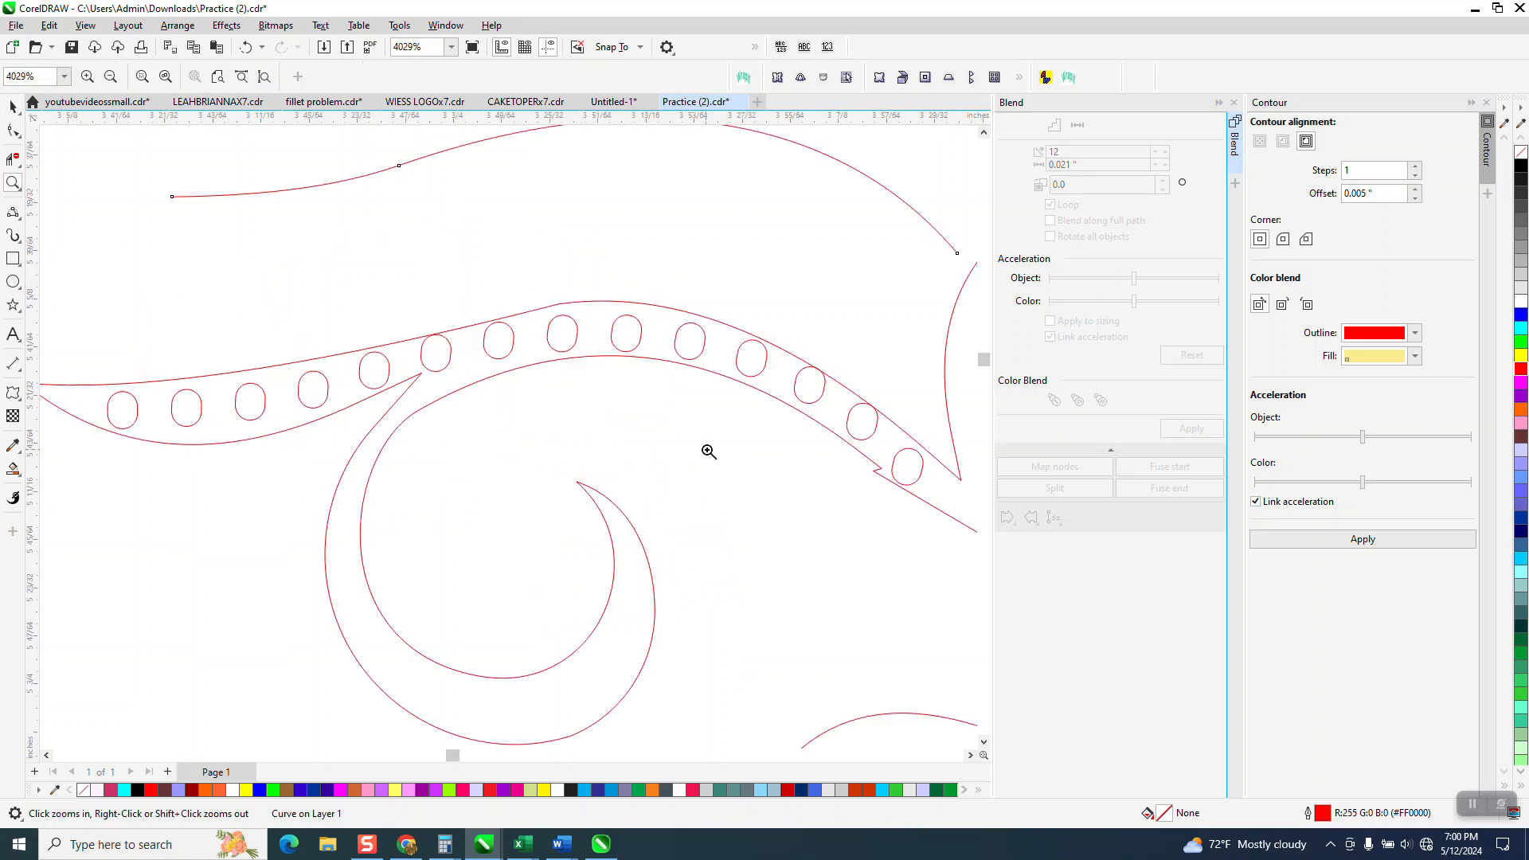
click(13, 106)
click(763, 368)
click(182, 25)
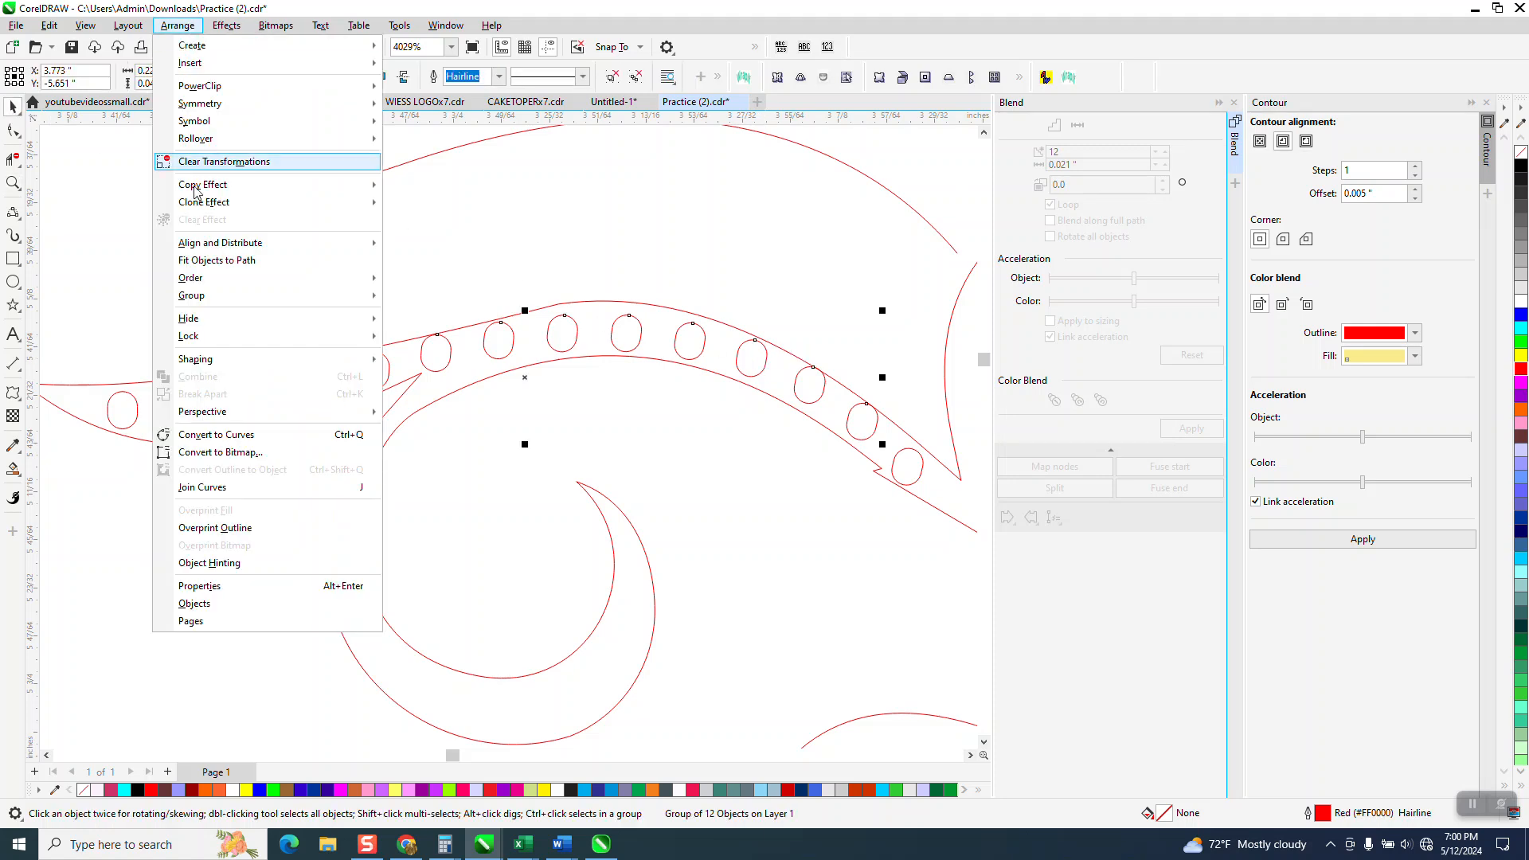
click(426, 316)
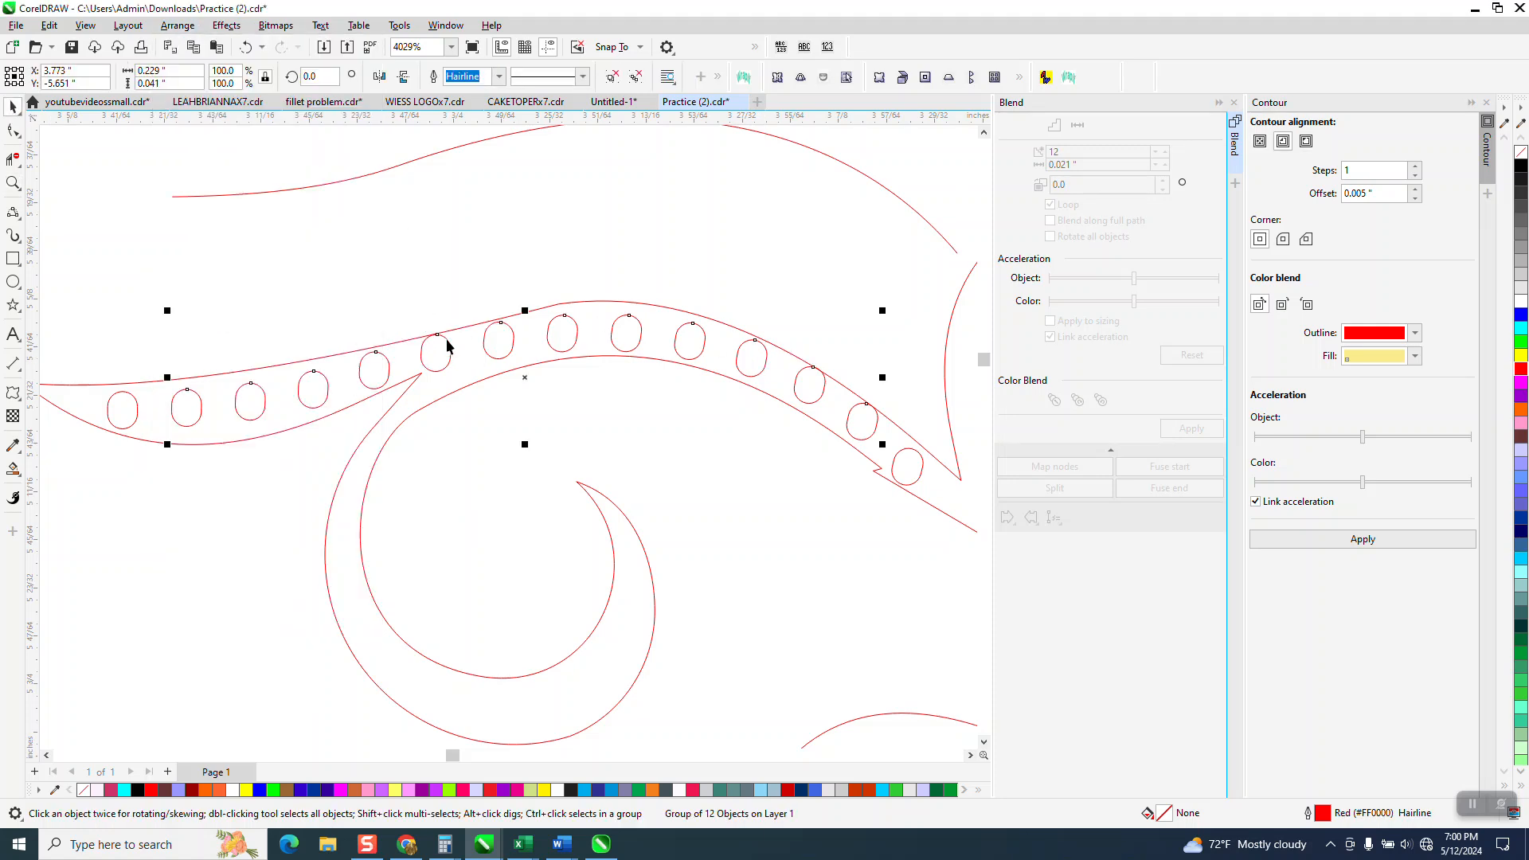
click(683, 416)
click(807, 408)
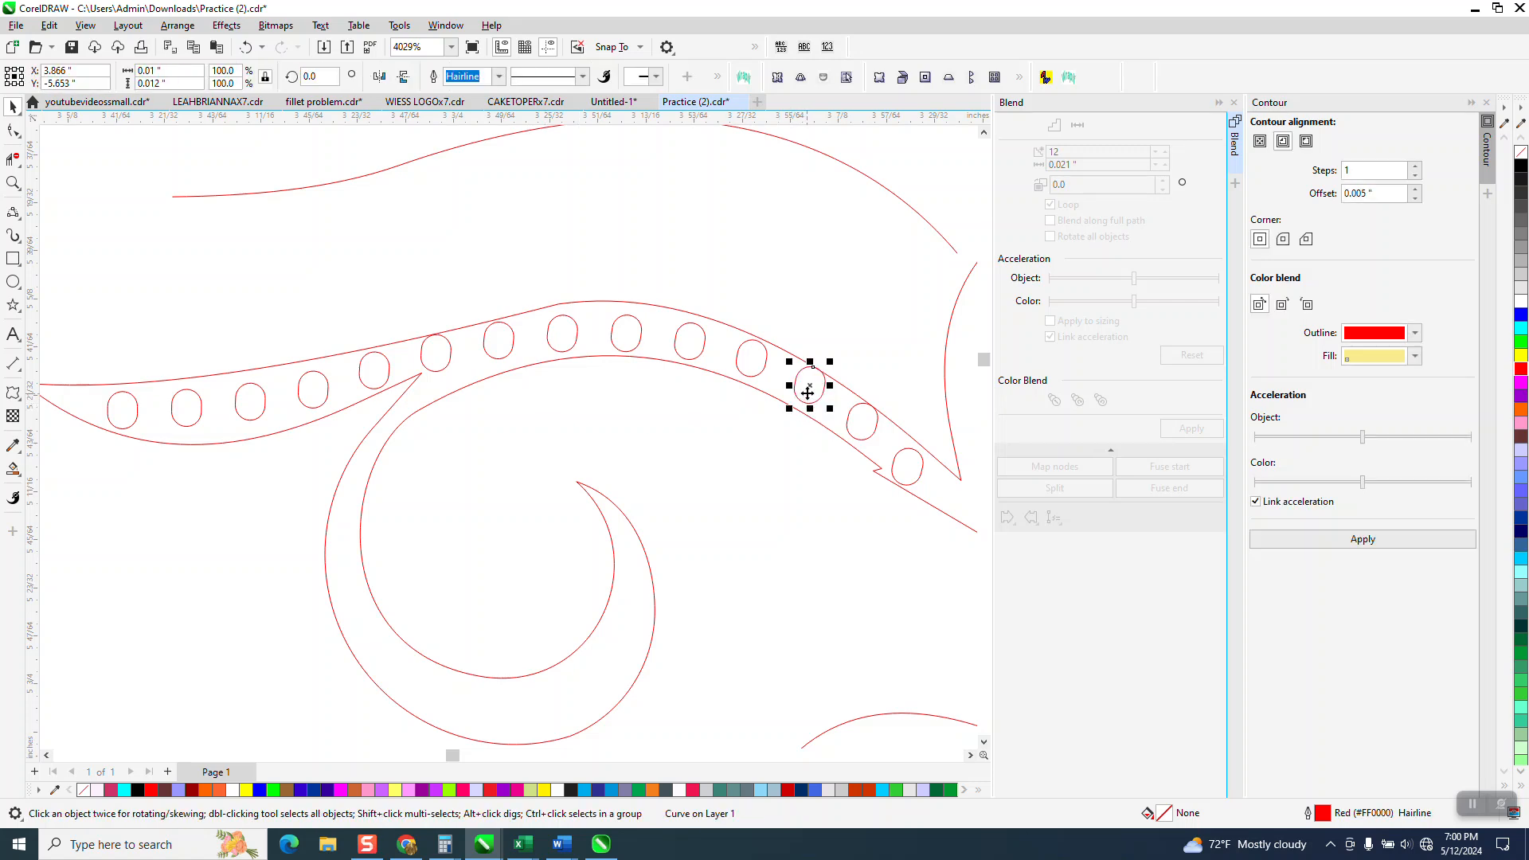
Step: Try nudging the third shape from the band's right end downward using a smaller nudge distance
click(772, 424)
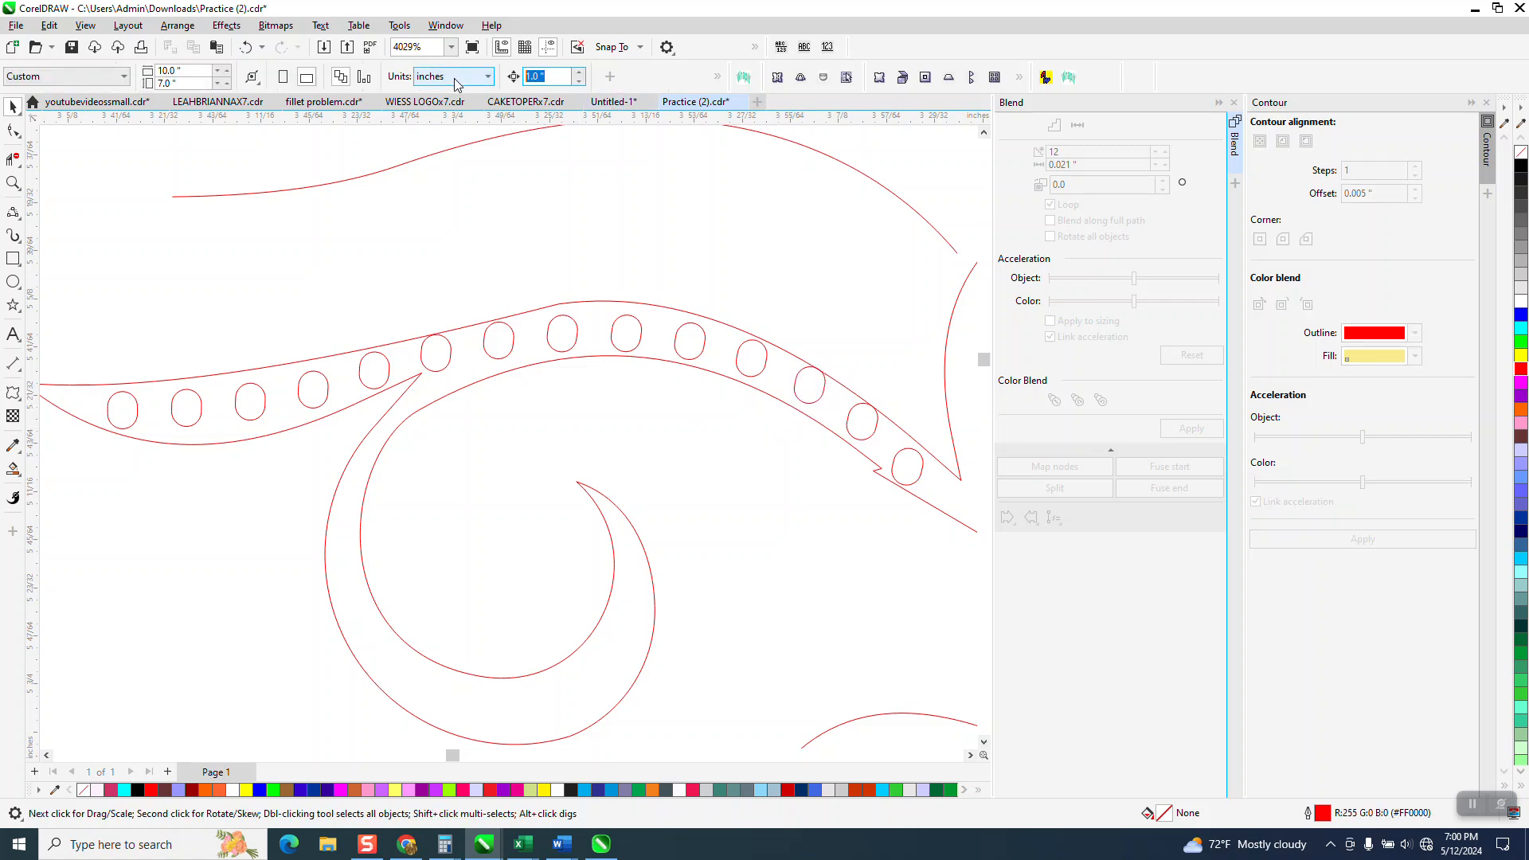
text(.0)
click(811, 386)
key(Down)
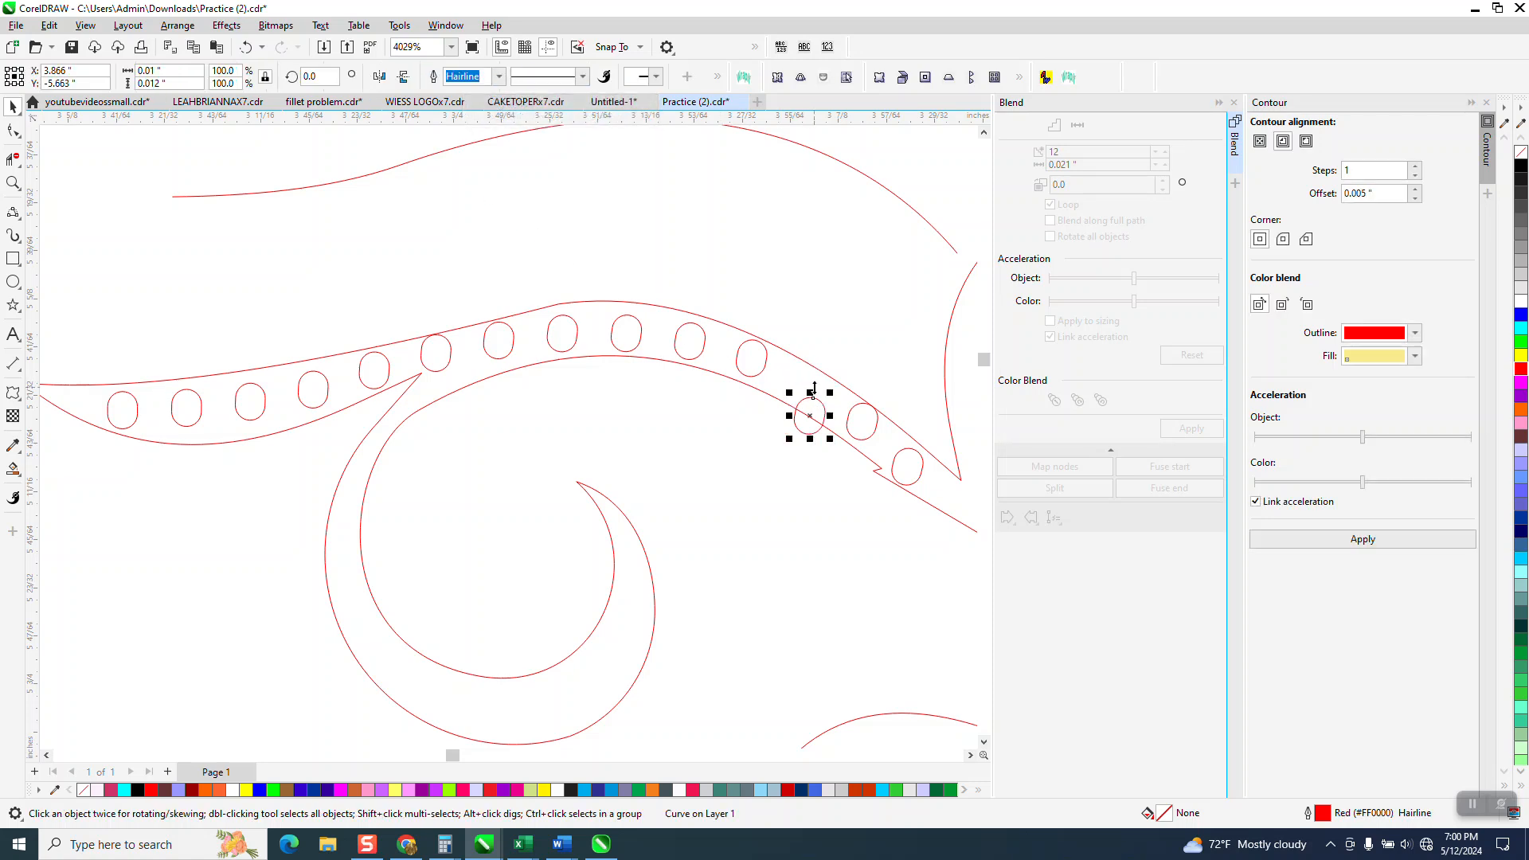
key(Up)
Step: Set the nudge distance to 0.001 inches and nudge the two shapes before the band's right-end one down toward the middle
click(838, 327)
drag(573, 77, 466, 84)
text(.001)
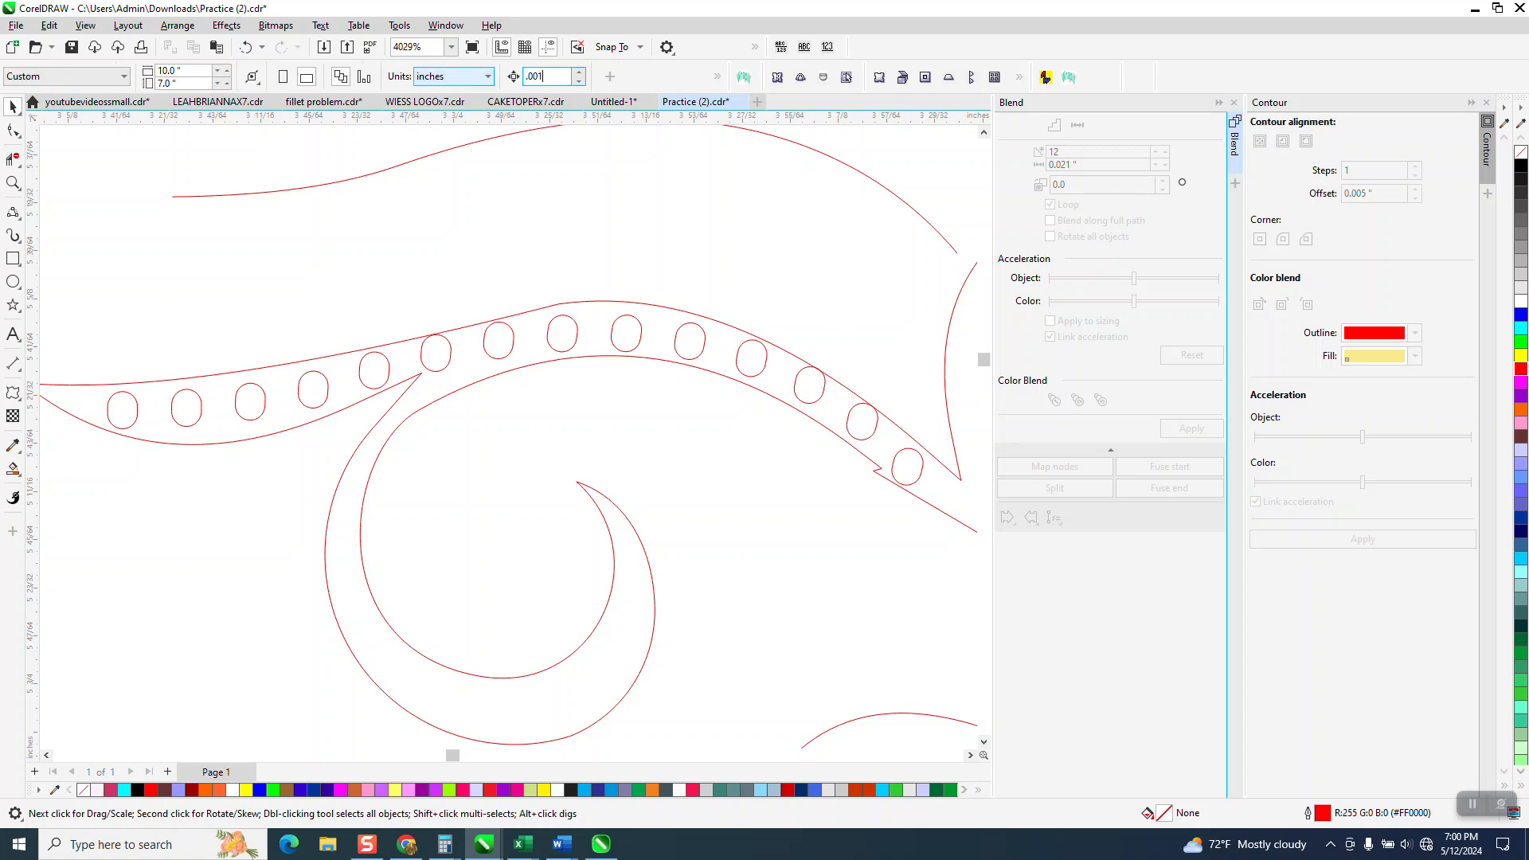
click(809, 385)
drag(809, 385, 868, 418)
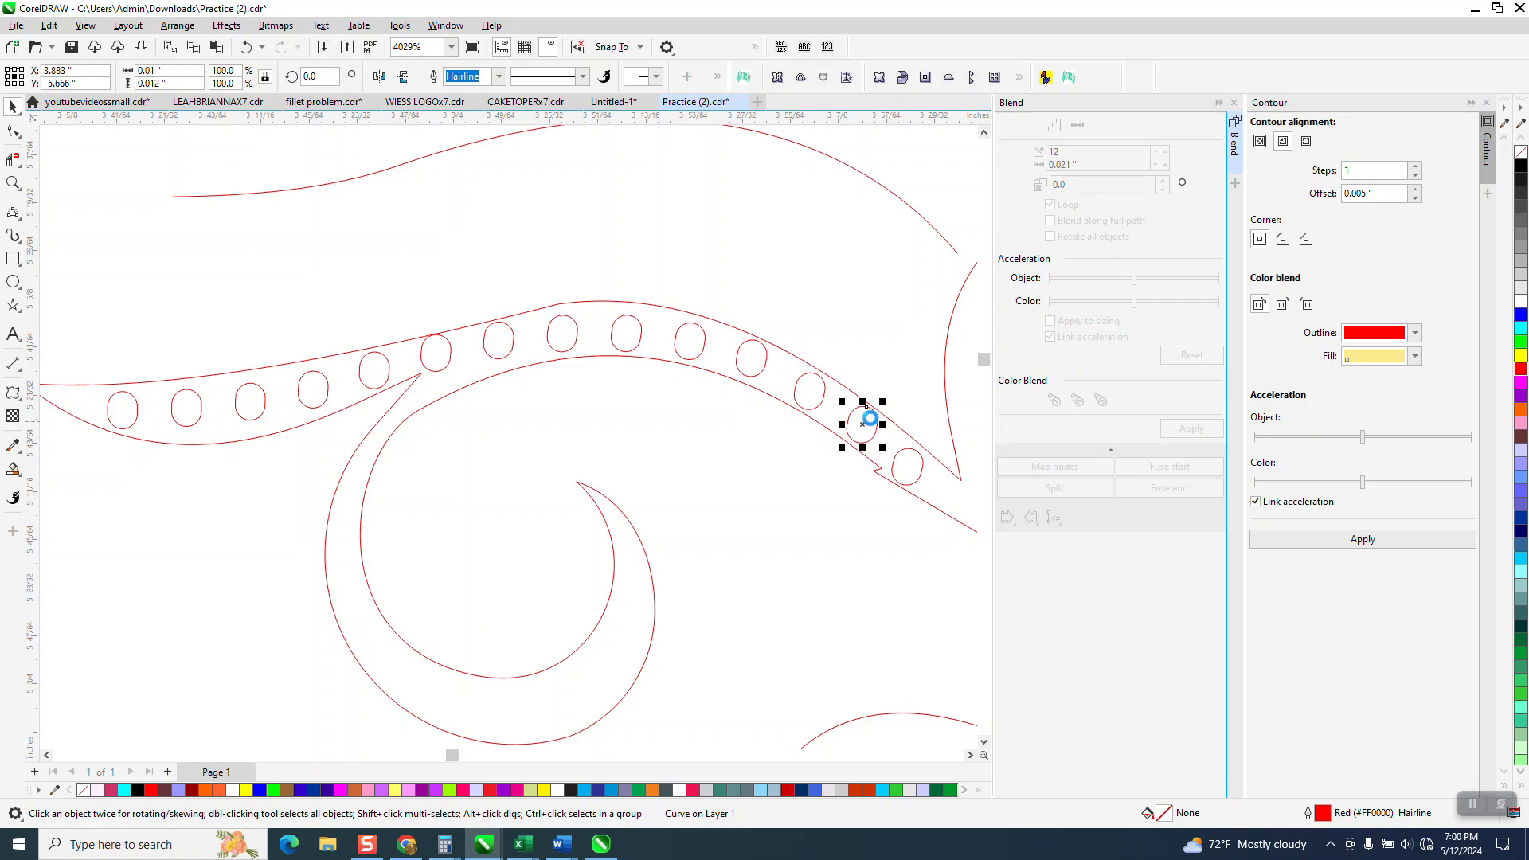
Step: Smart Fill the scroll ornament around the small shapes with black and no outline
scroll(448, 381, down, 5)
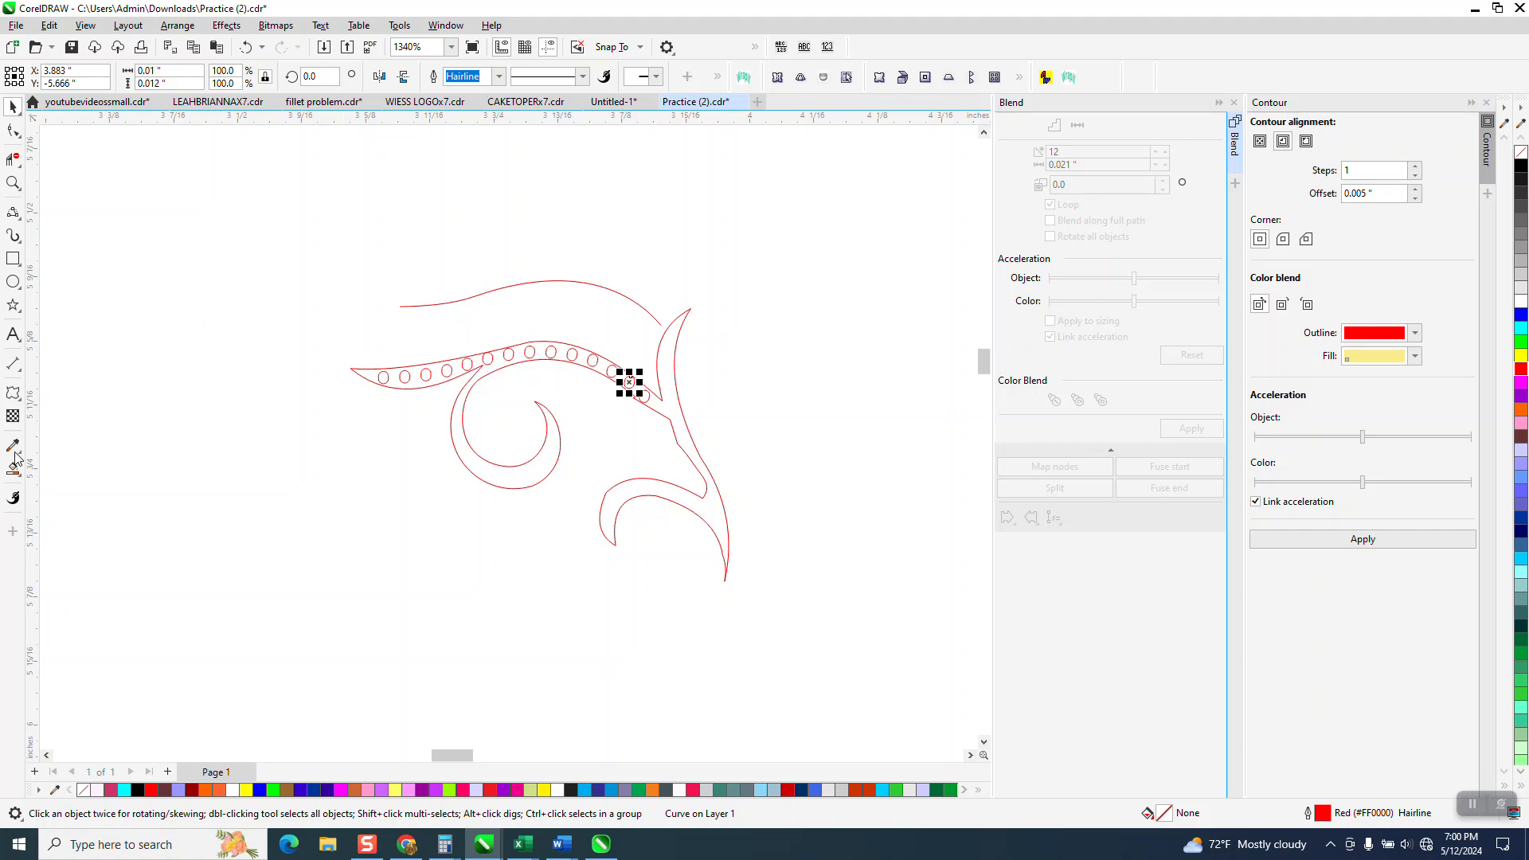
click(13, 469)
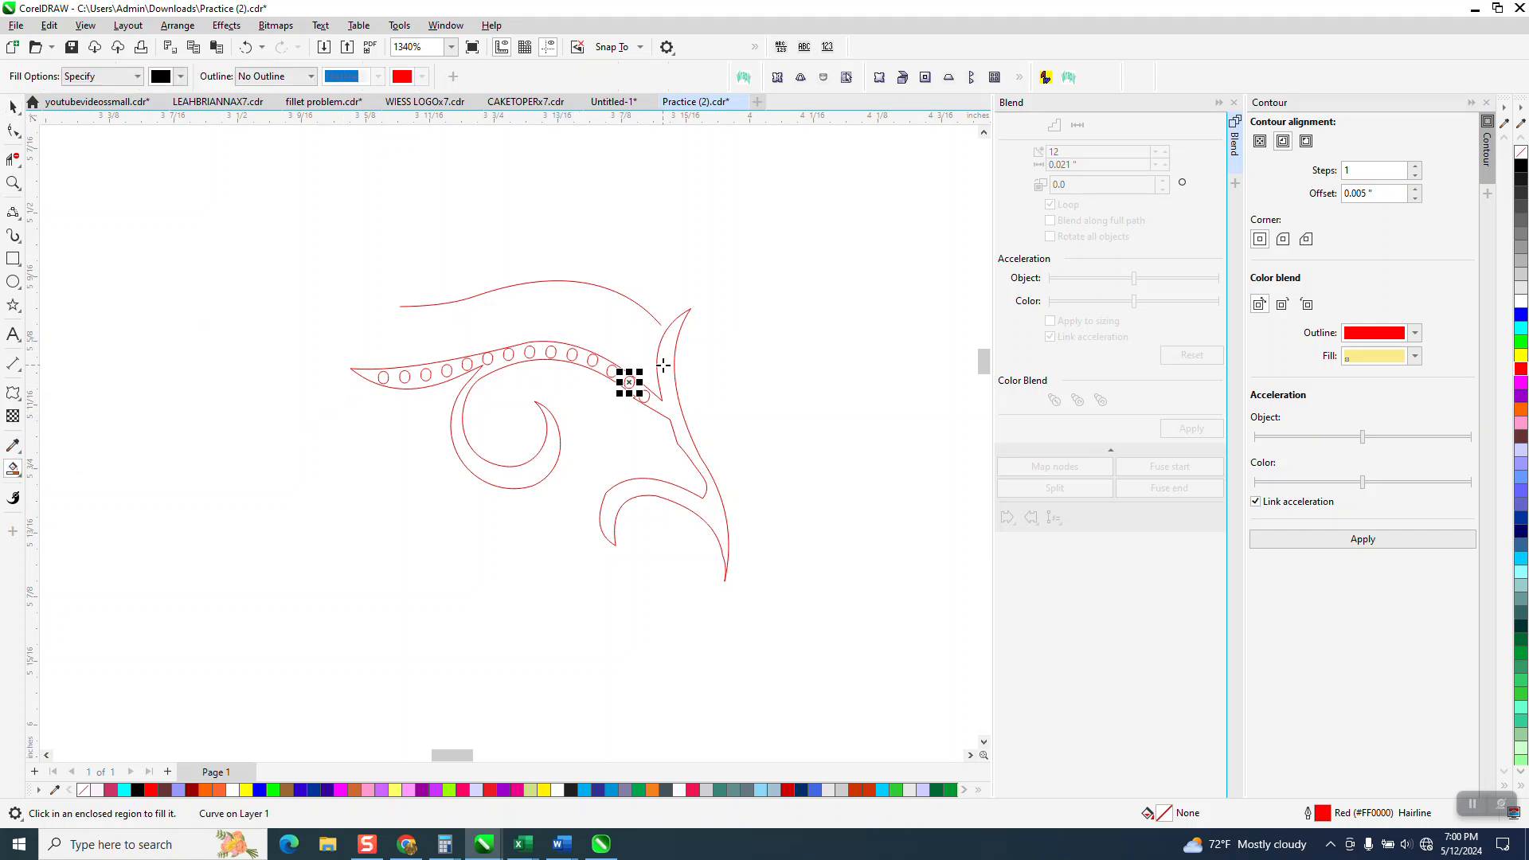
click(665, 365)
click(13, 106)
Step: Move the black-filled ornament down to just above the red circle, left of the vertical guideline
scroll(201, 295, down, 5)
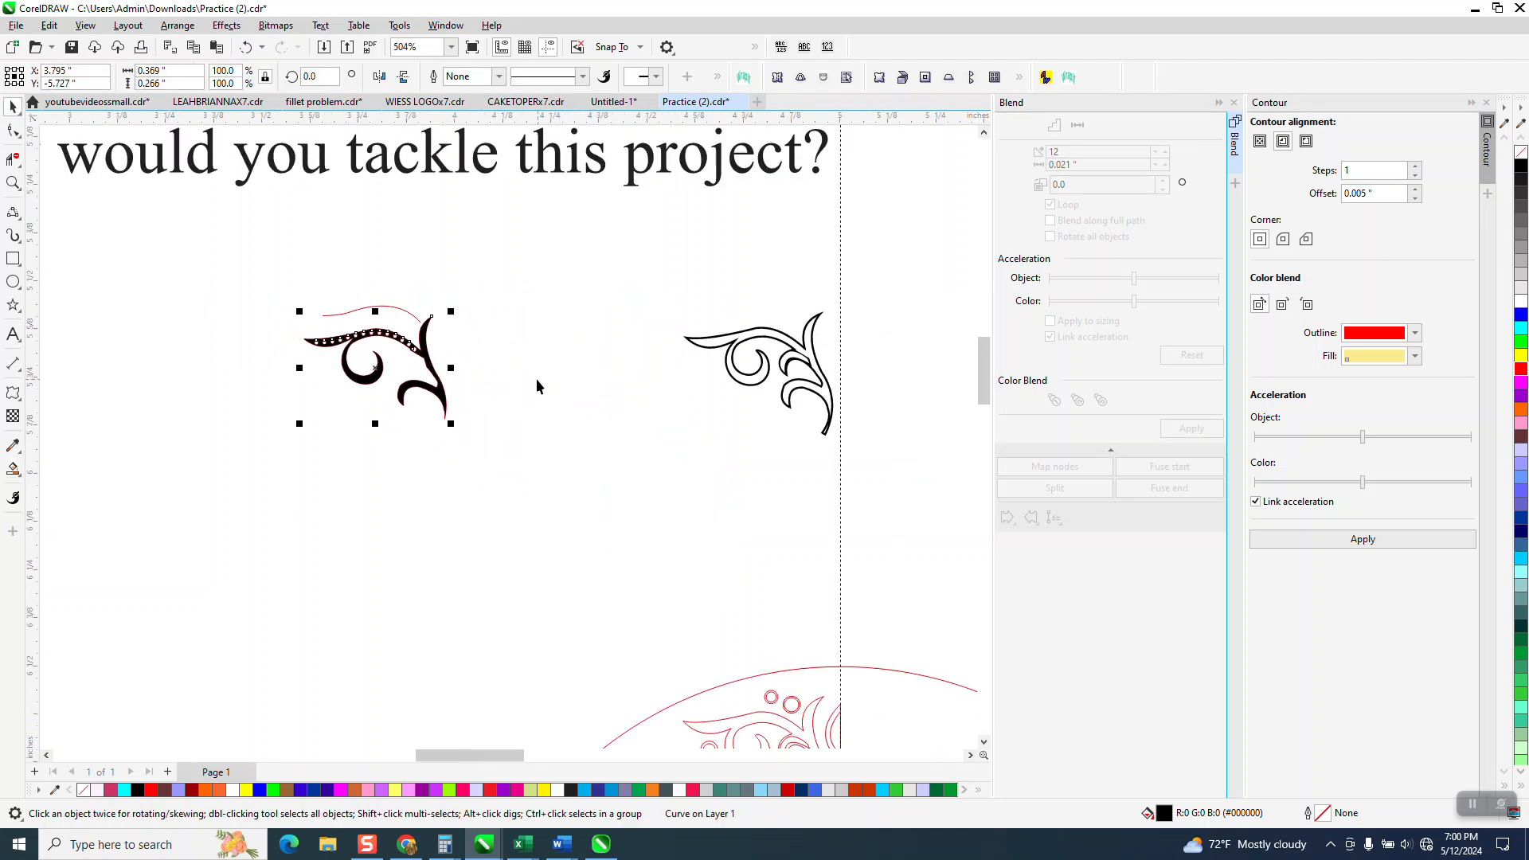
scroll(541, 390, down, 3)
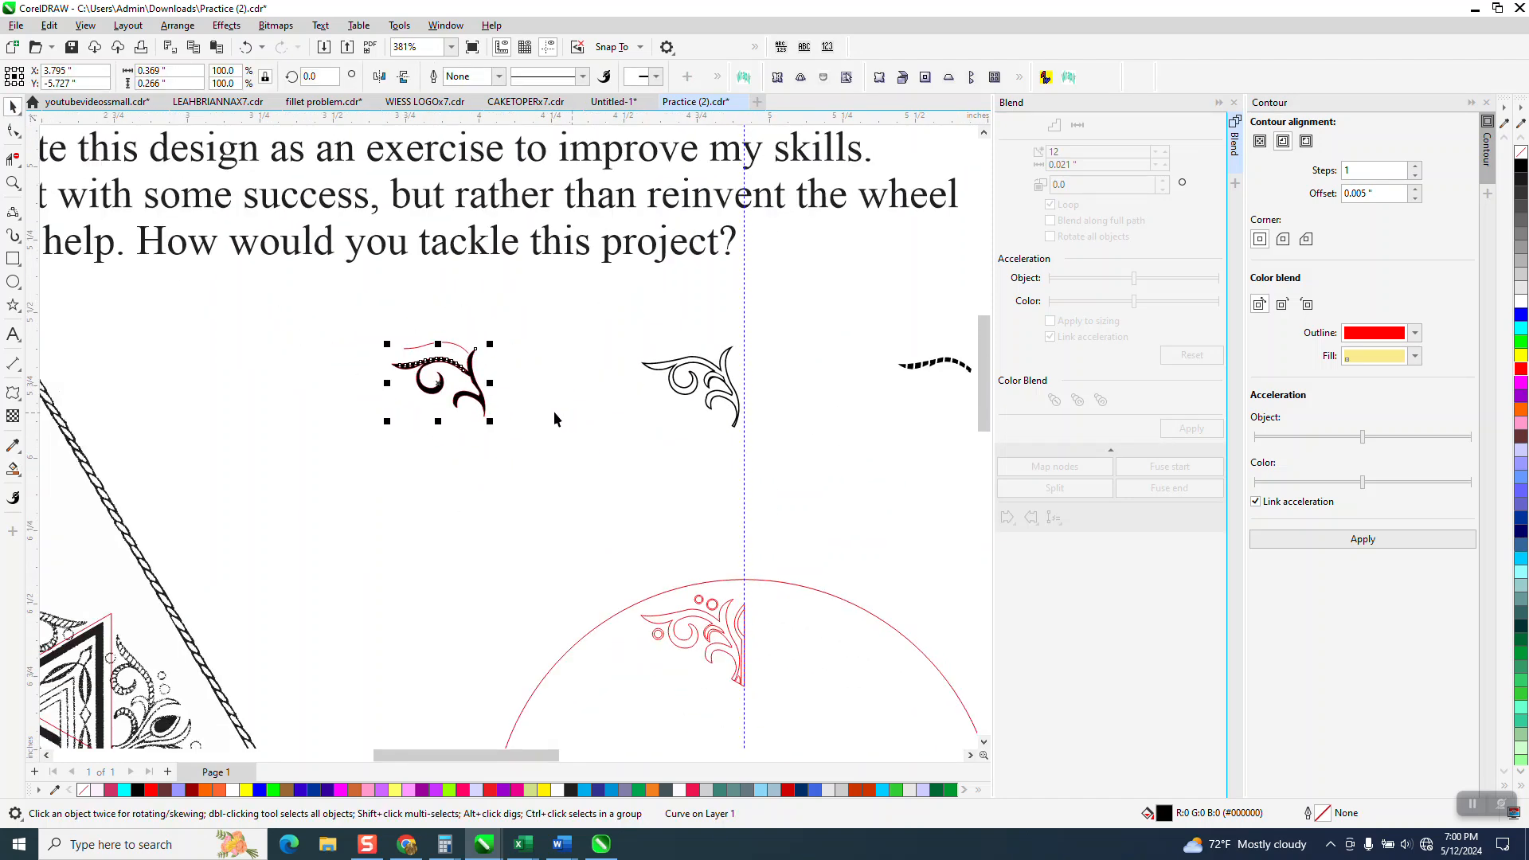
scroll(589, 414, down, 2)
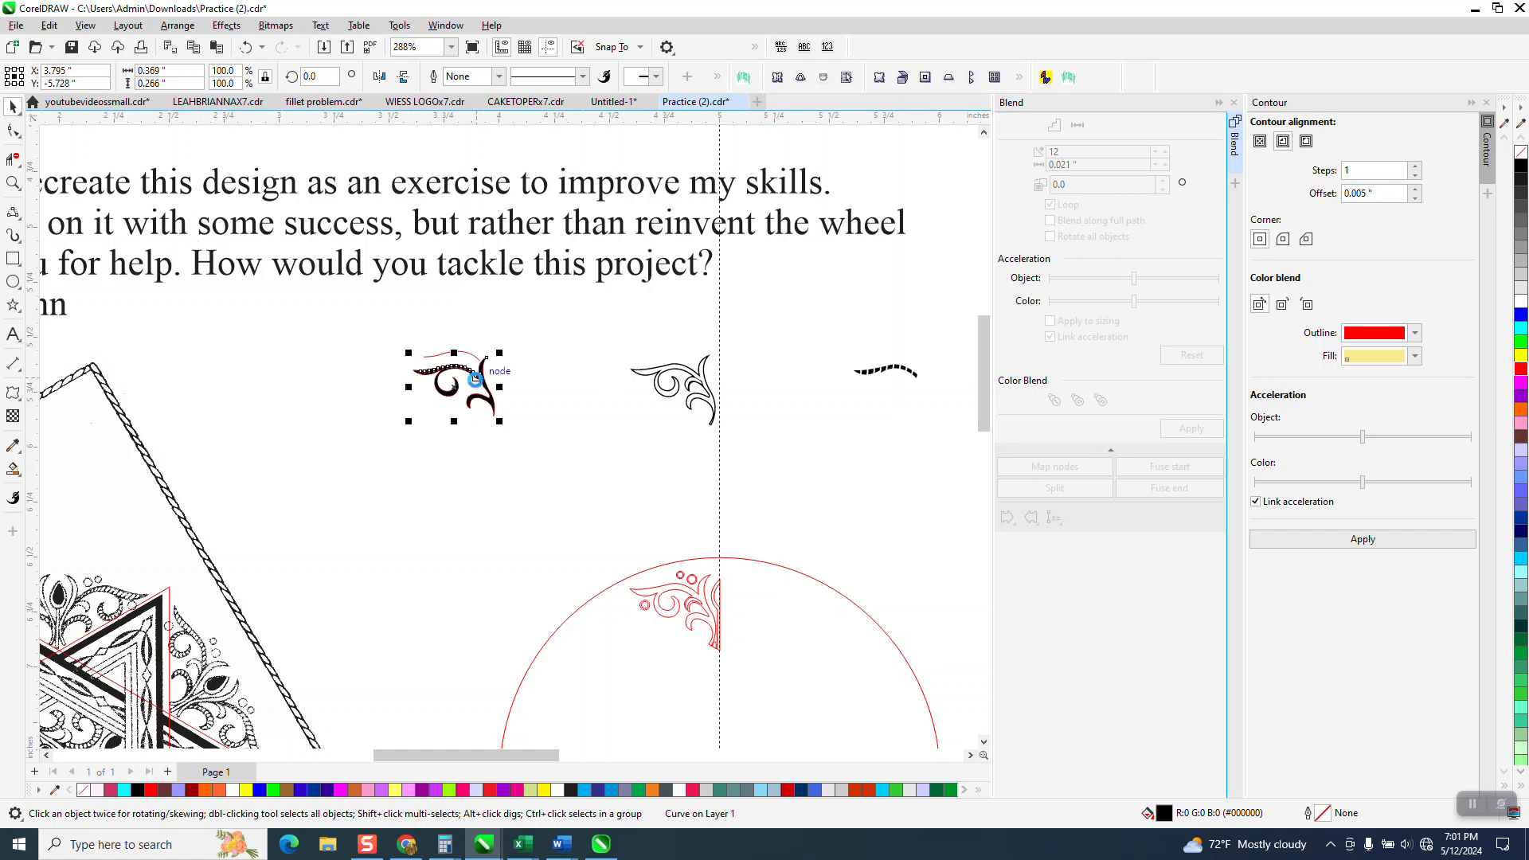
click(533, 390)
drag(470, 376, 778, 672)
Step: Remove the moved ornament's fill and give it a black outline
click(16, 182)
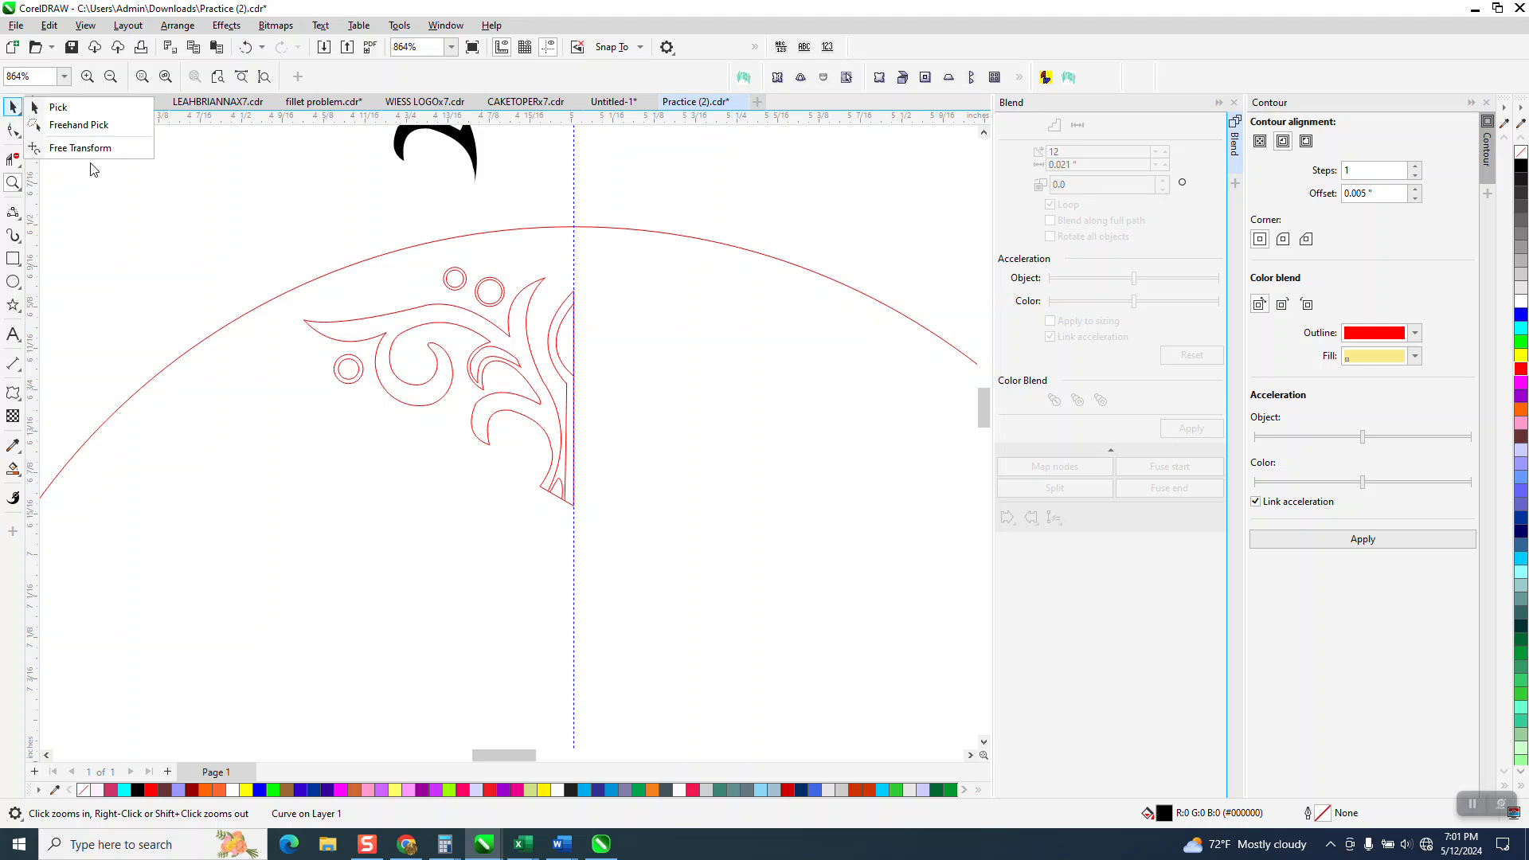
click(13, 131)
scroll(698, 459, down, 2)
click(550, 275)
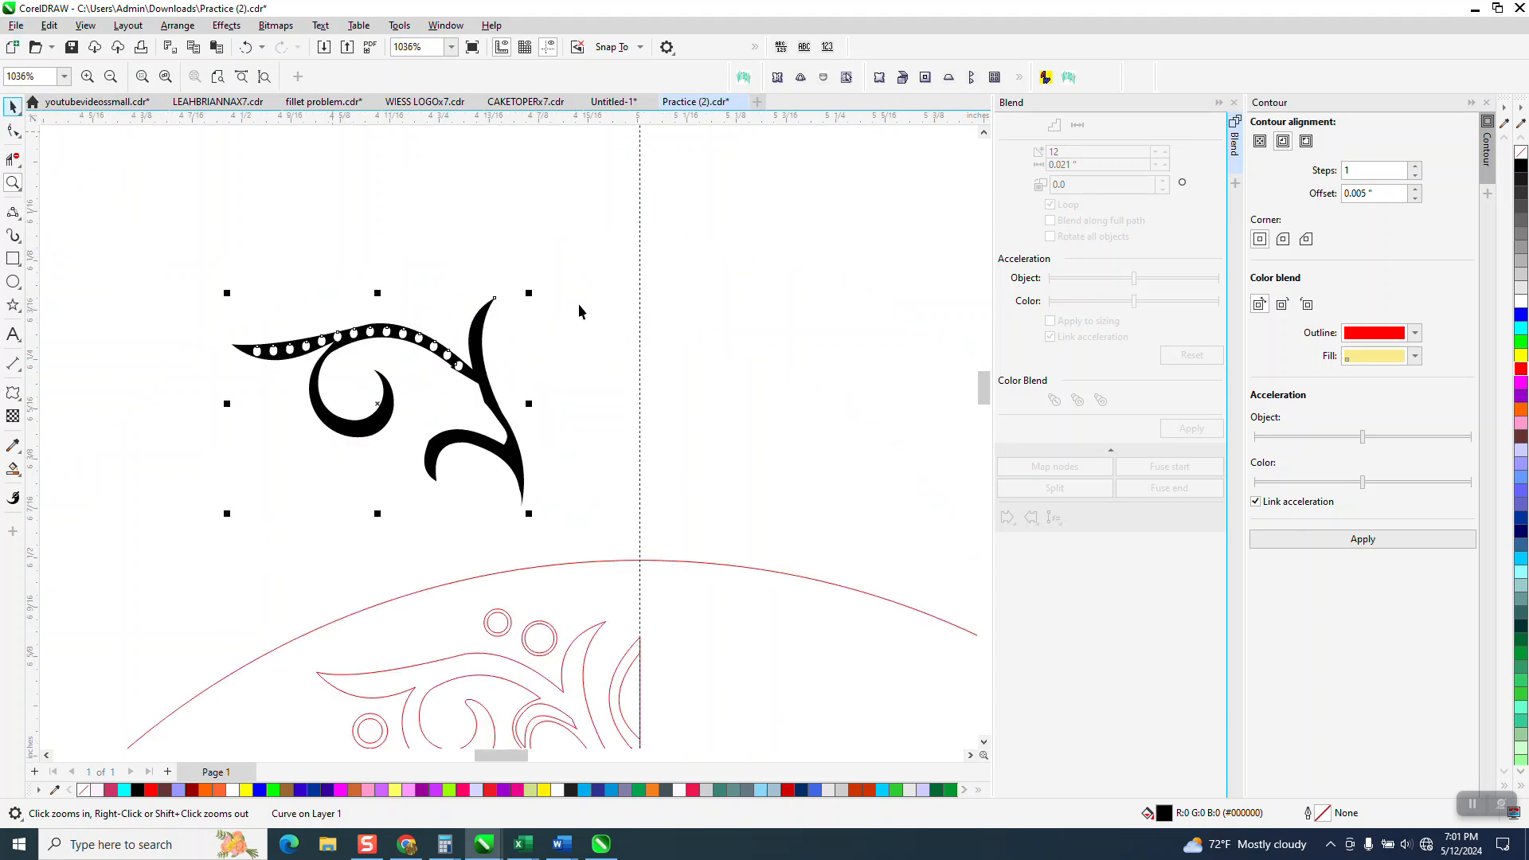
click(1521, 151)
right_click(1520, 165)
scroll(635, 170, down, 1)
scroll(626, 211, down, 1)
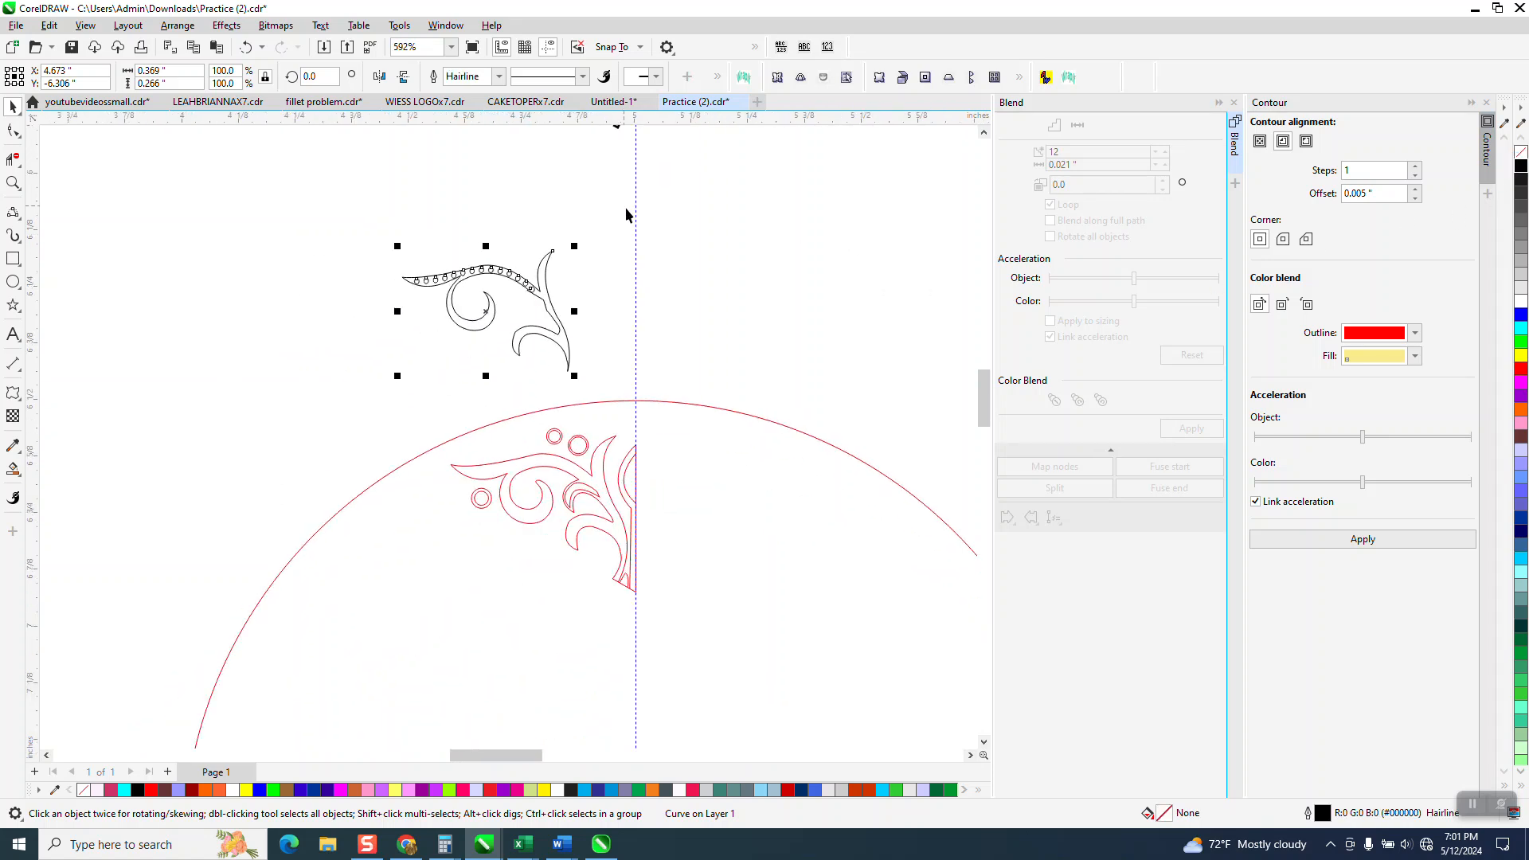
Step: Delete the old red scroll and its overlapping upper curves inside the circle, keeping the small rings
click(604, 475)
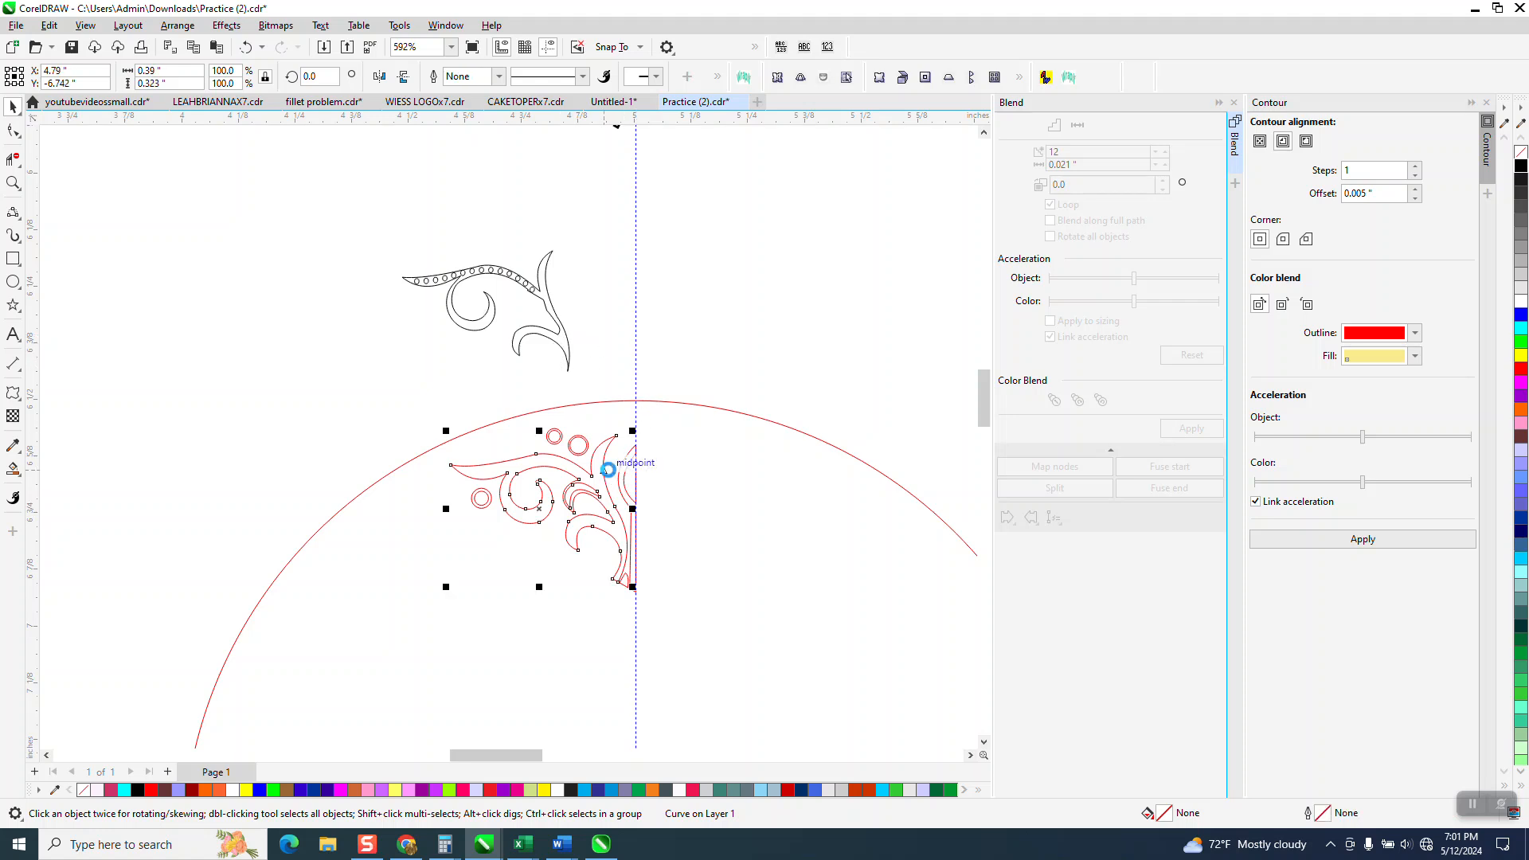
key(Delete)
click(602, 471)
key(Delete)
click(590, 475)
click(590, 481)
key(Delete)
click(589, 492)
key(Delete)
click(593, 500)
key(Delete)
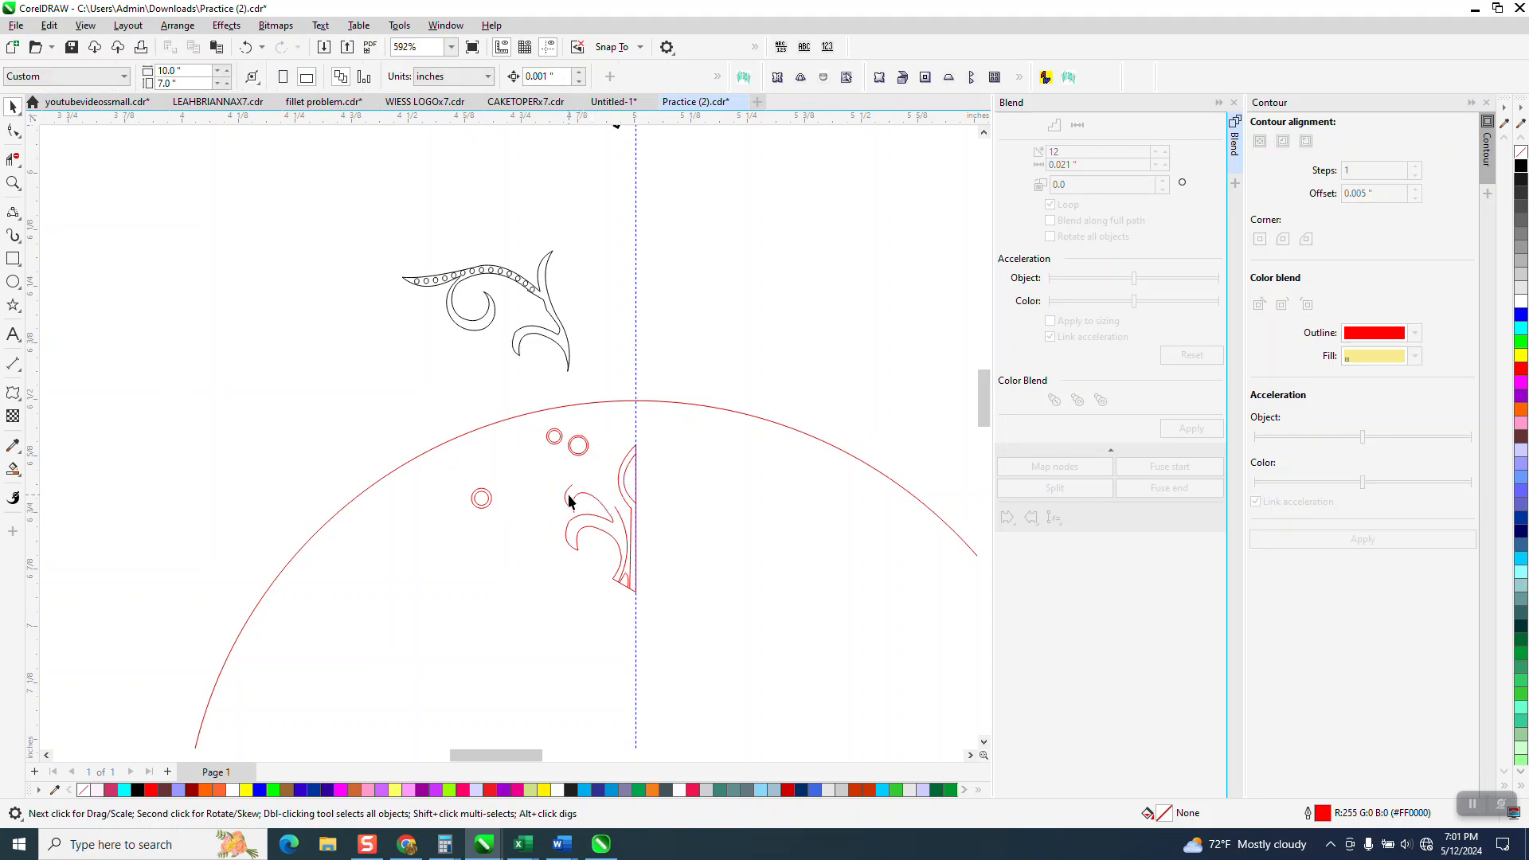
click(573, 500)
key(Delete)
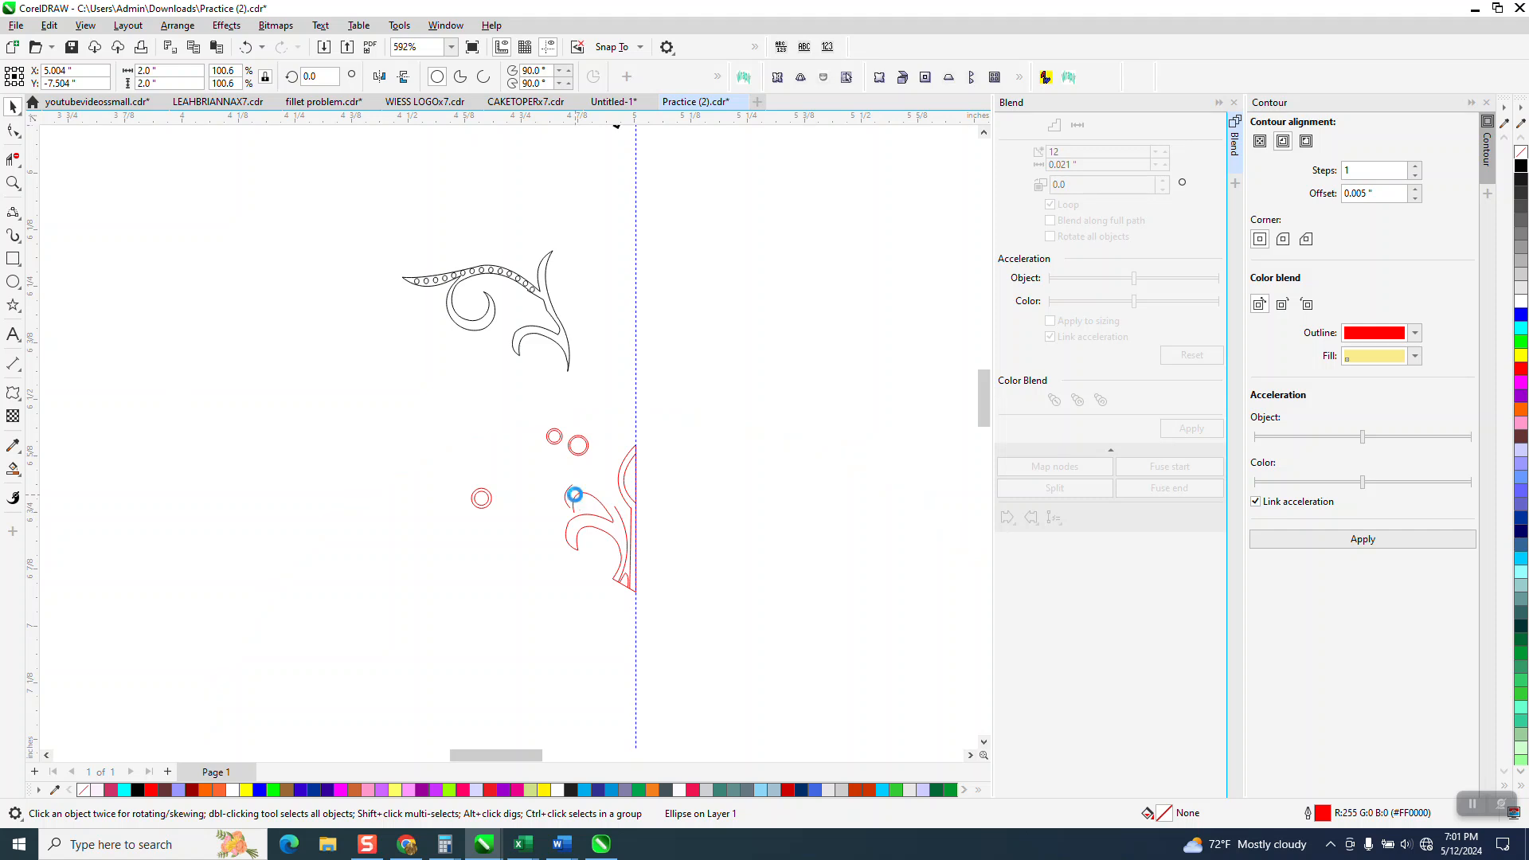
click(245, 47)
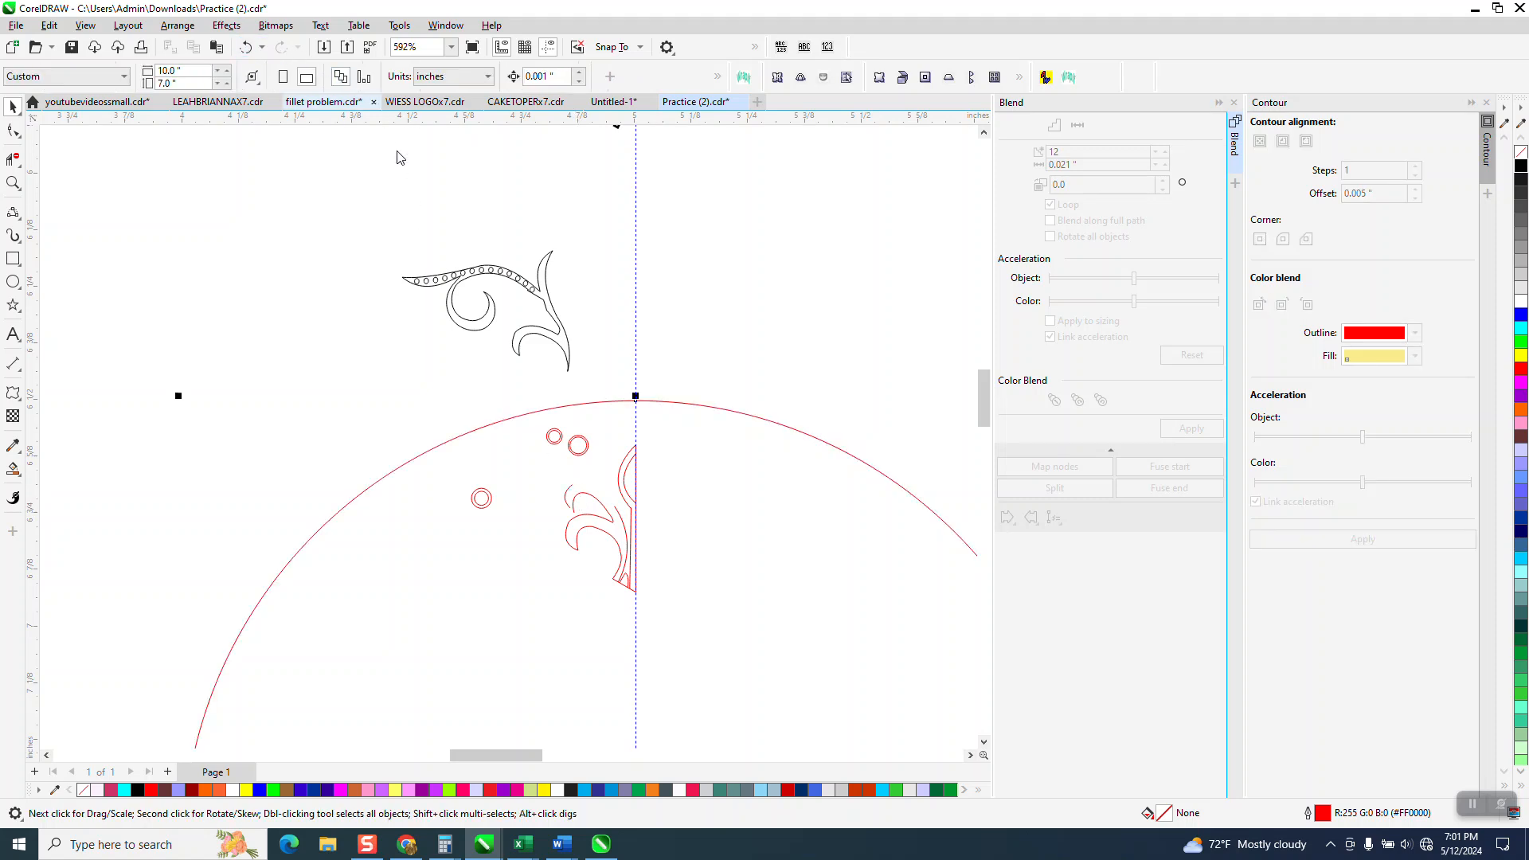
click(826, 348)
Step: Delete the remaining red leaf curves beside the vertical guideline inside the circle
click(574, 496)
key(Delete)
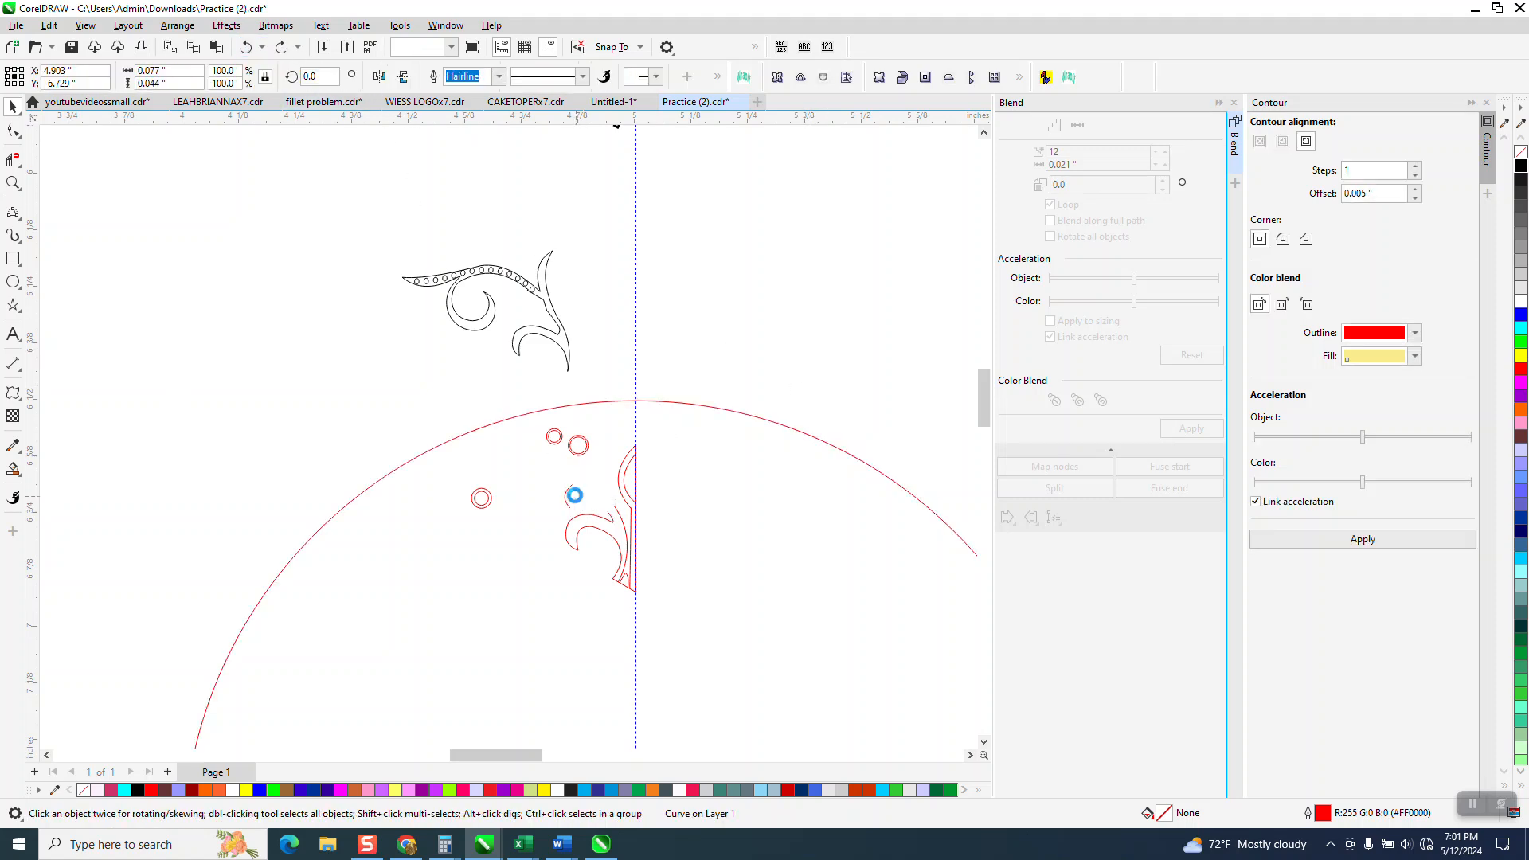
click(566, 492)
key(Delete)
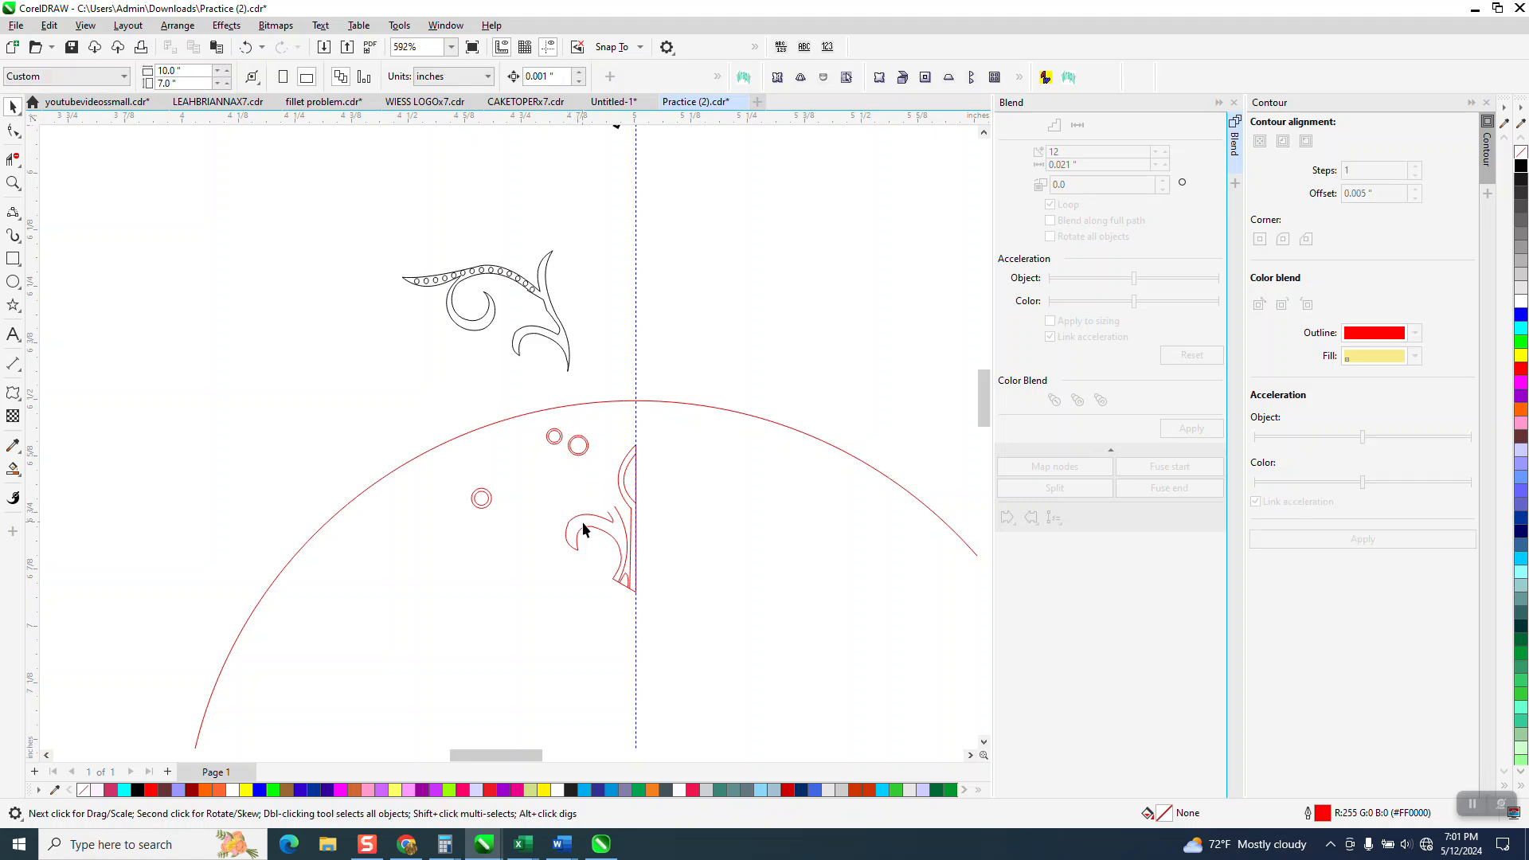
click(587, 531)
key(Delete)
click(619, 517)
key(Delete)
Step: Delete the small leftover red pieces at the base of the old ornament
click(620, 585)
click(620, 582)
key(Delete)
click(621, 580)
key(Delete)
click(620, 581)
key(Delete)
Step: Move the black-outlined ornament into the circle, in the old red scroll's place among the rings
drag(371, 216, 668, 435)
drag(497, 317, 545, 503)
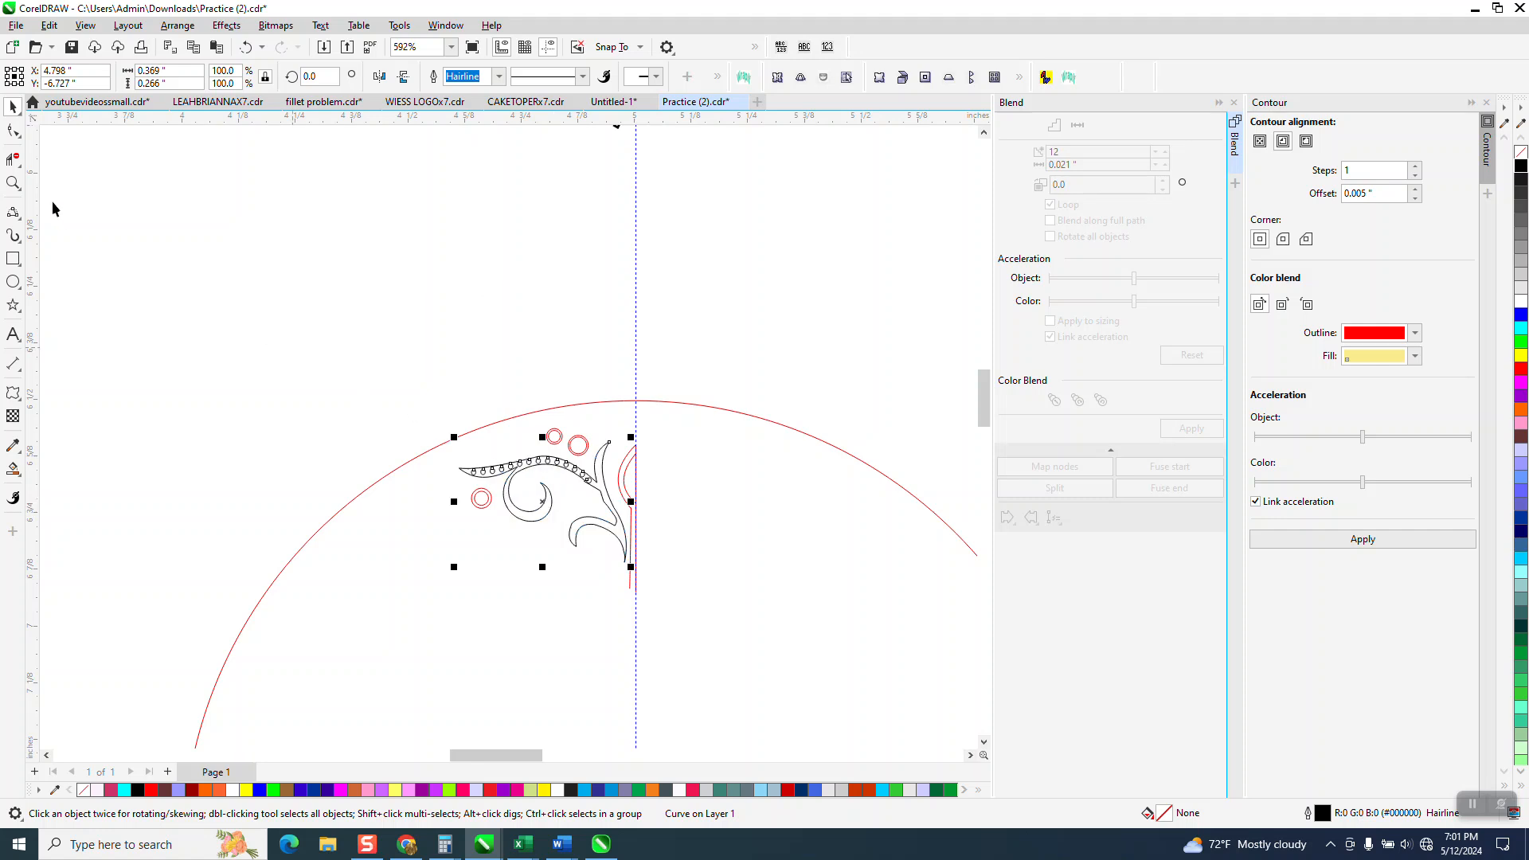
Step: Extend the ornament stem's lower tip to the red vertical line and reshape the stem by its nearby nodes
click(13, 182)
drag(413, 399, 857, 692)
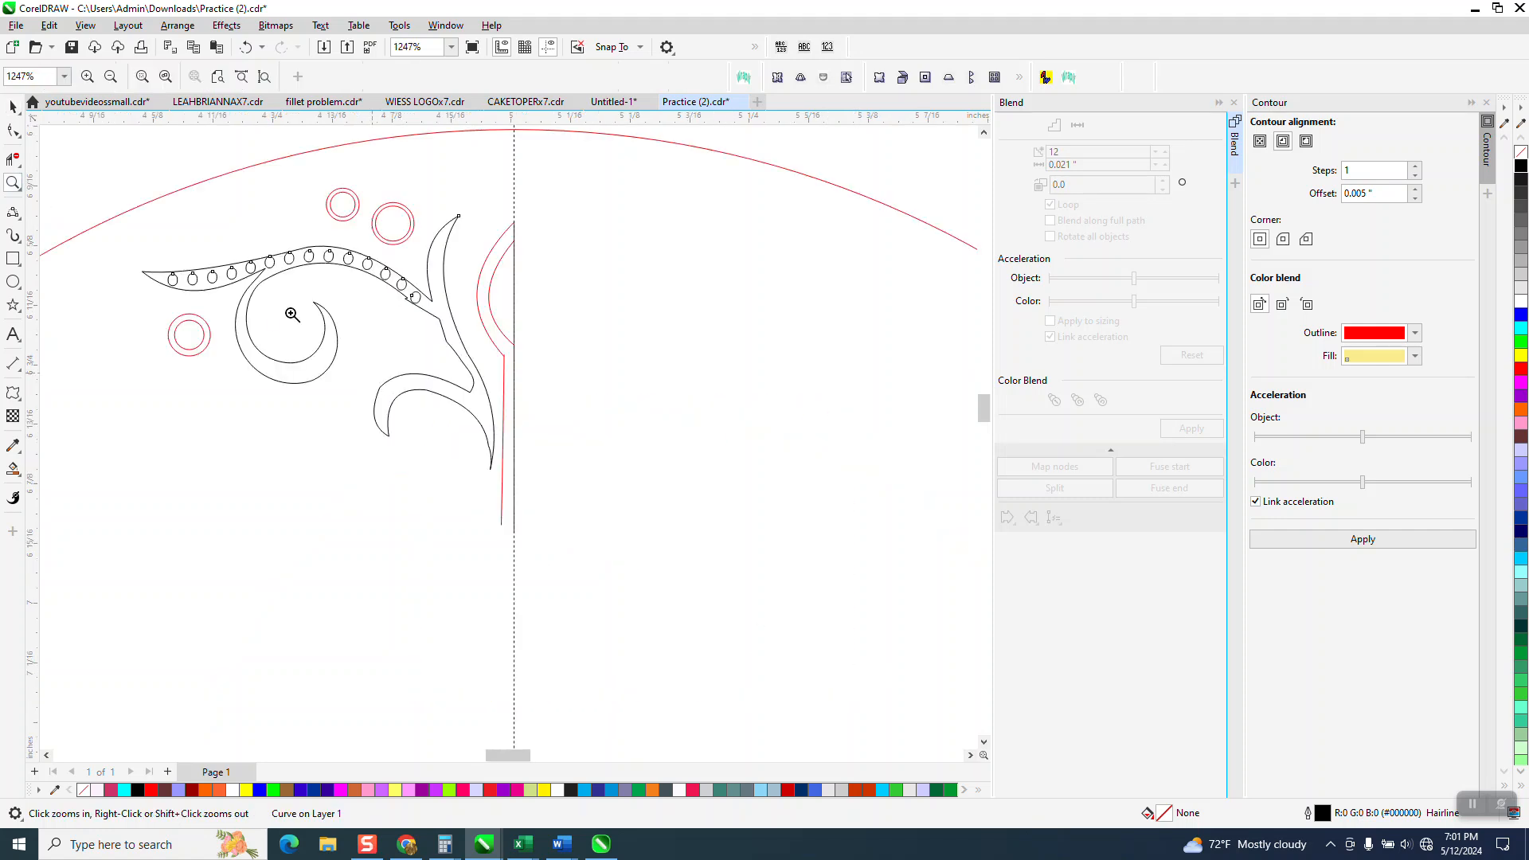
click(13, 130)
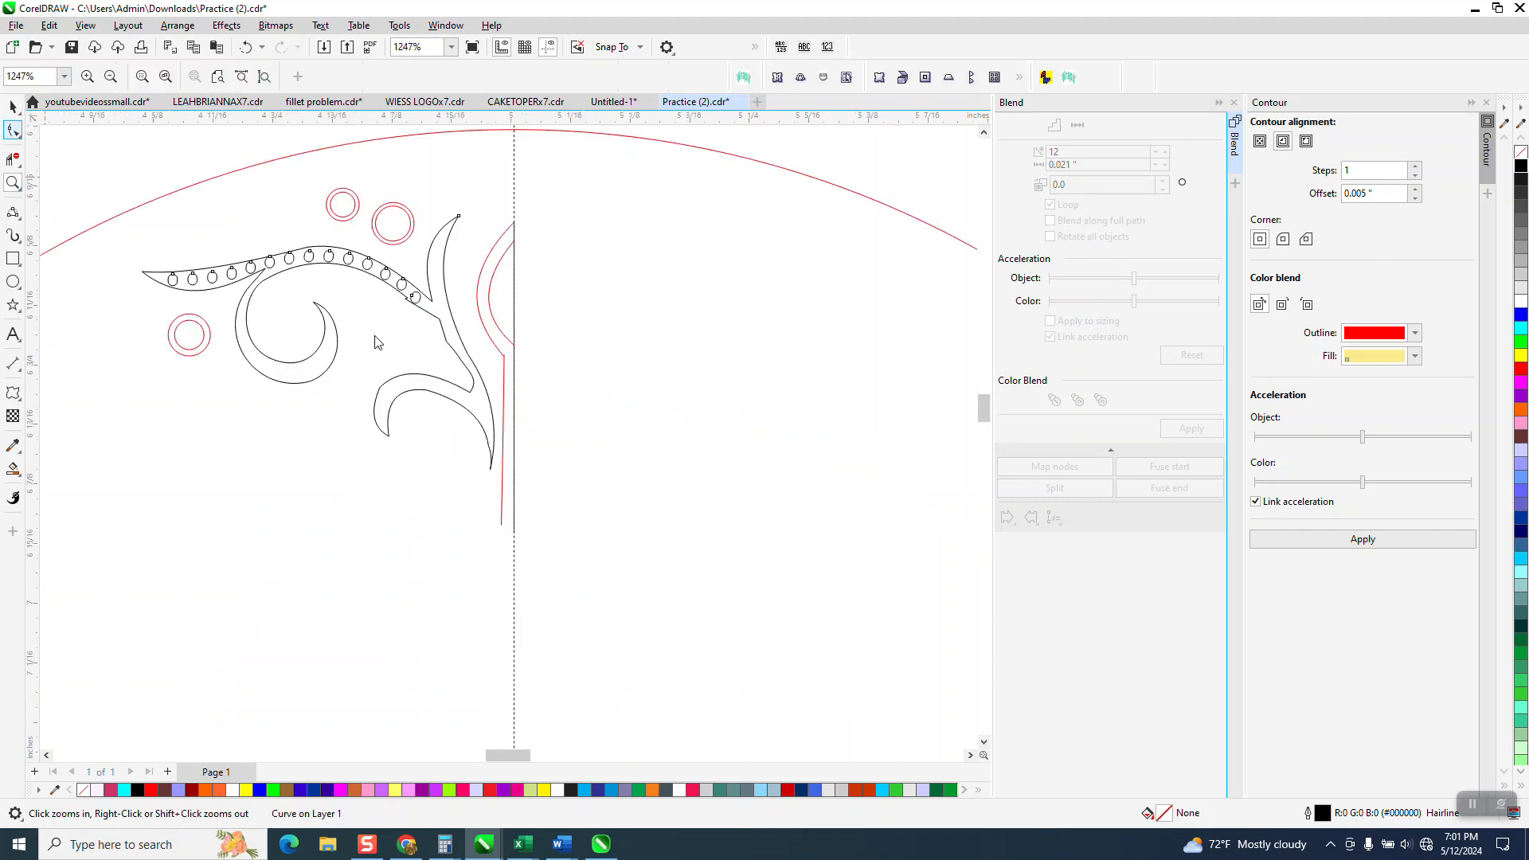
click(491, 470)
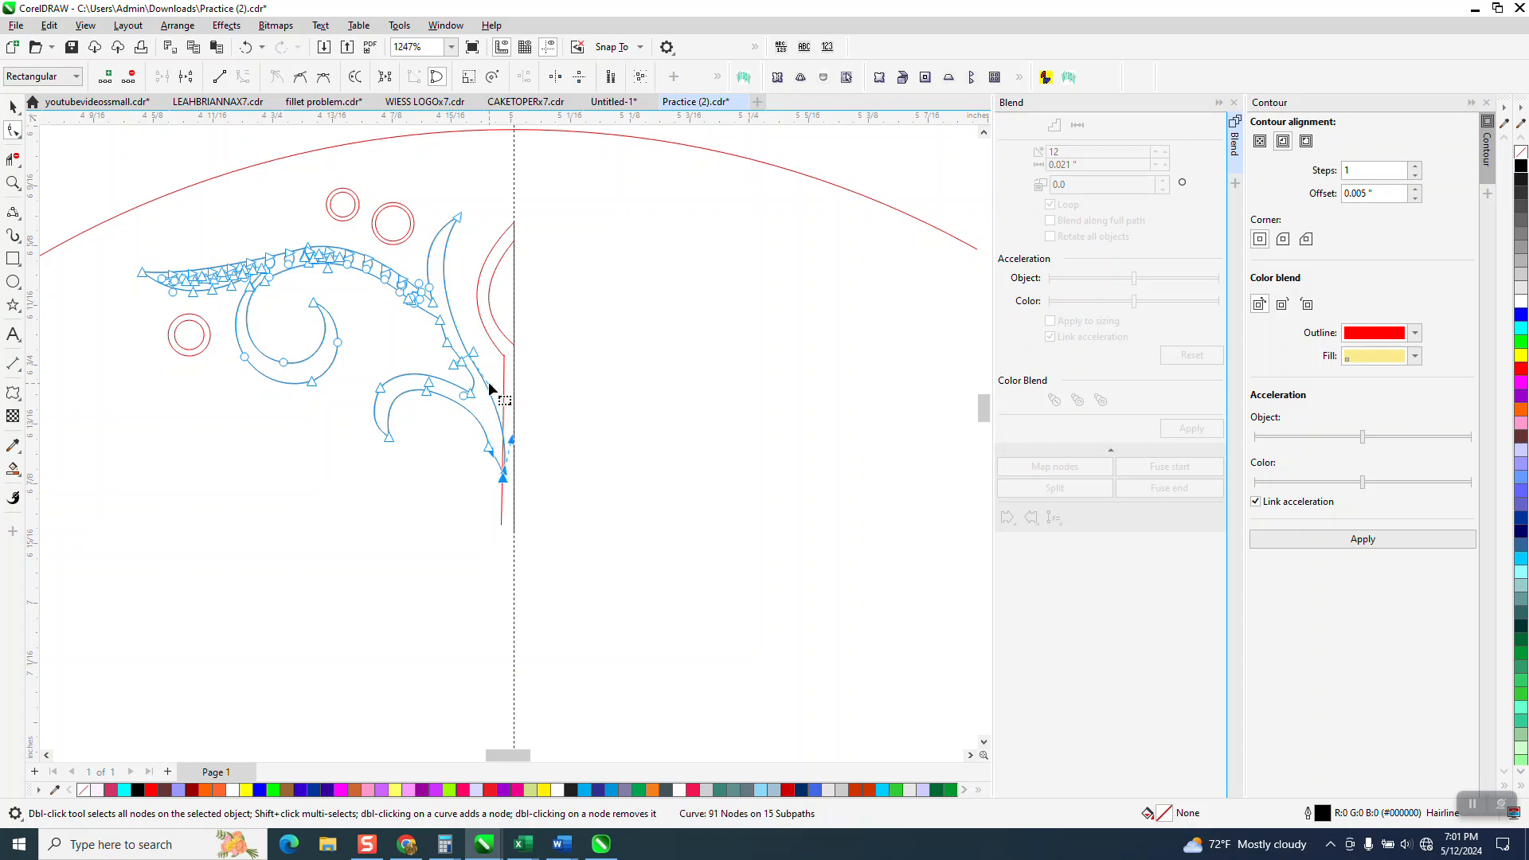
click(499, 393)
click(472, 353)
drag(480, 352, 487, 361)
Step: Adjust the node near the stem's lower tip and delete the segments where the tip overlaps the red vertical line
click(12, 183)
drag(430, 407, 631, 542)
click(13, 130)
drag(399, 458, 406, 464)
click(13, 159)
drag(388, 334, 426, 375)
scroll(427, 375, down, 6)
scroll(463, 470, down, 1)
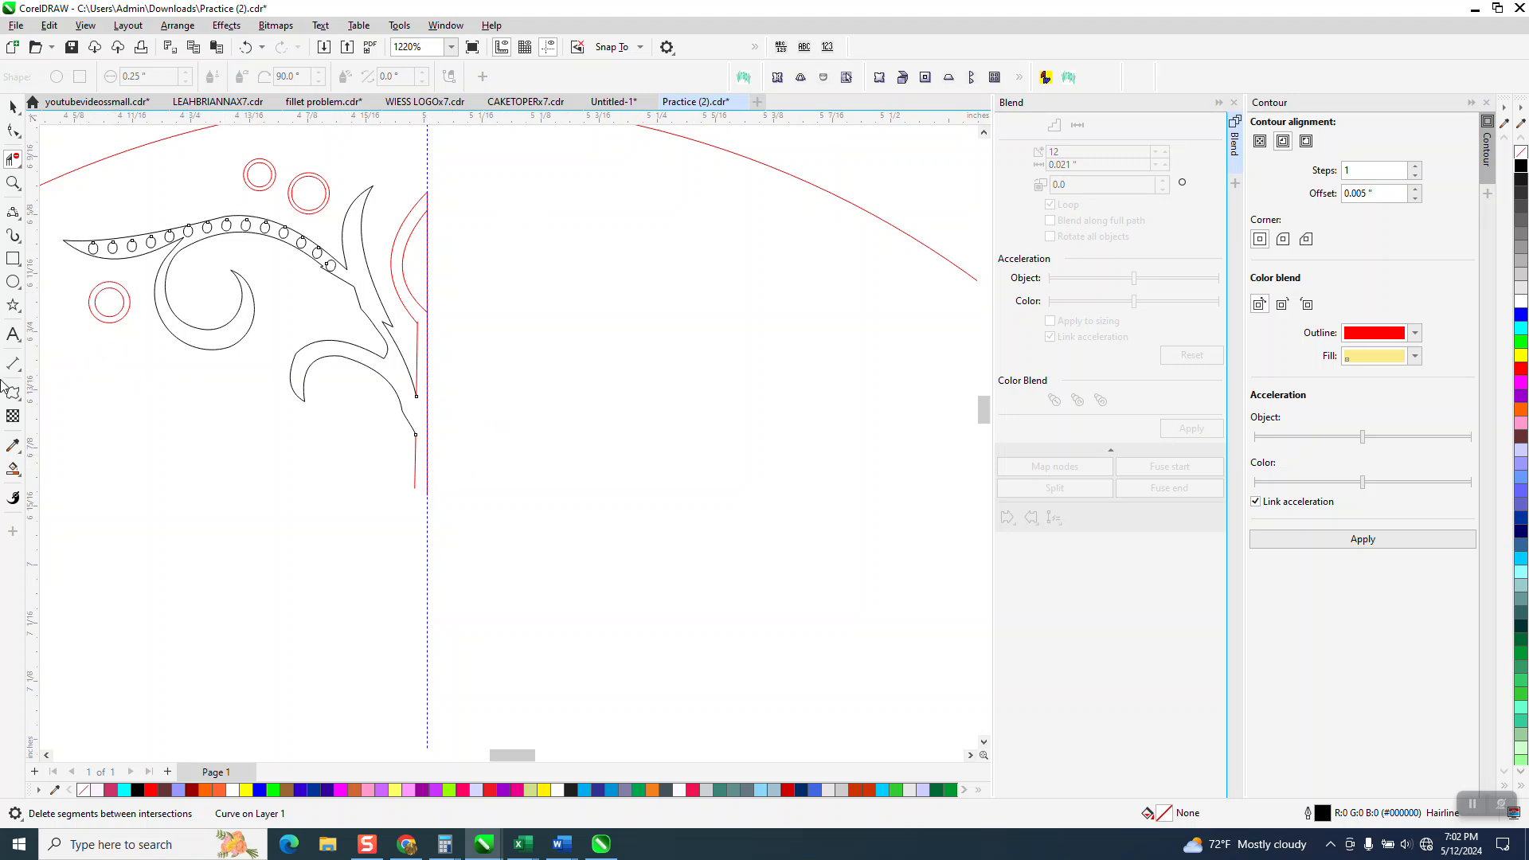
click(21, 224)
click(68, 315)
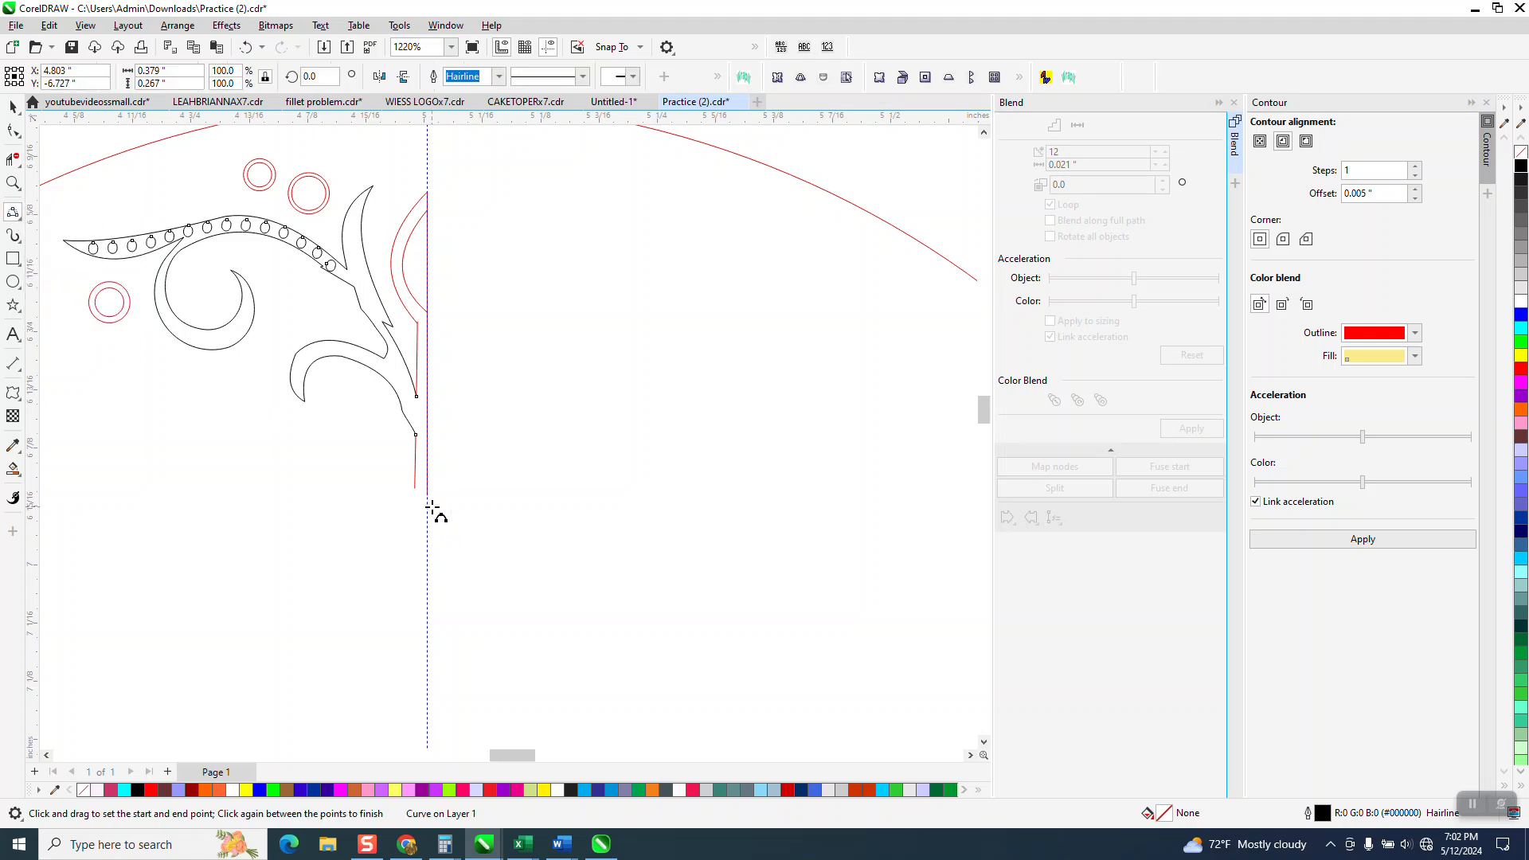
drag(443, 492, 393, 492)
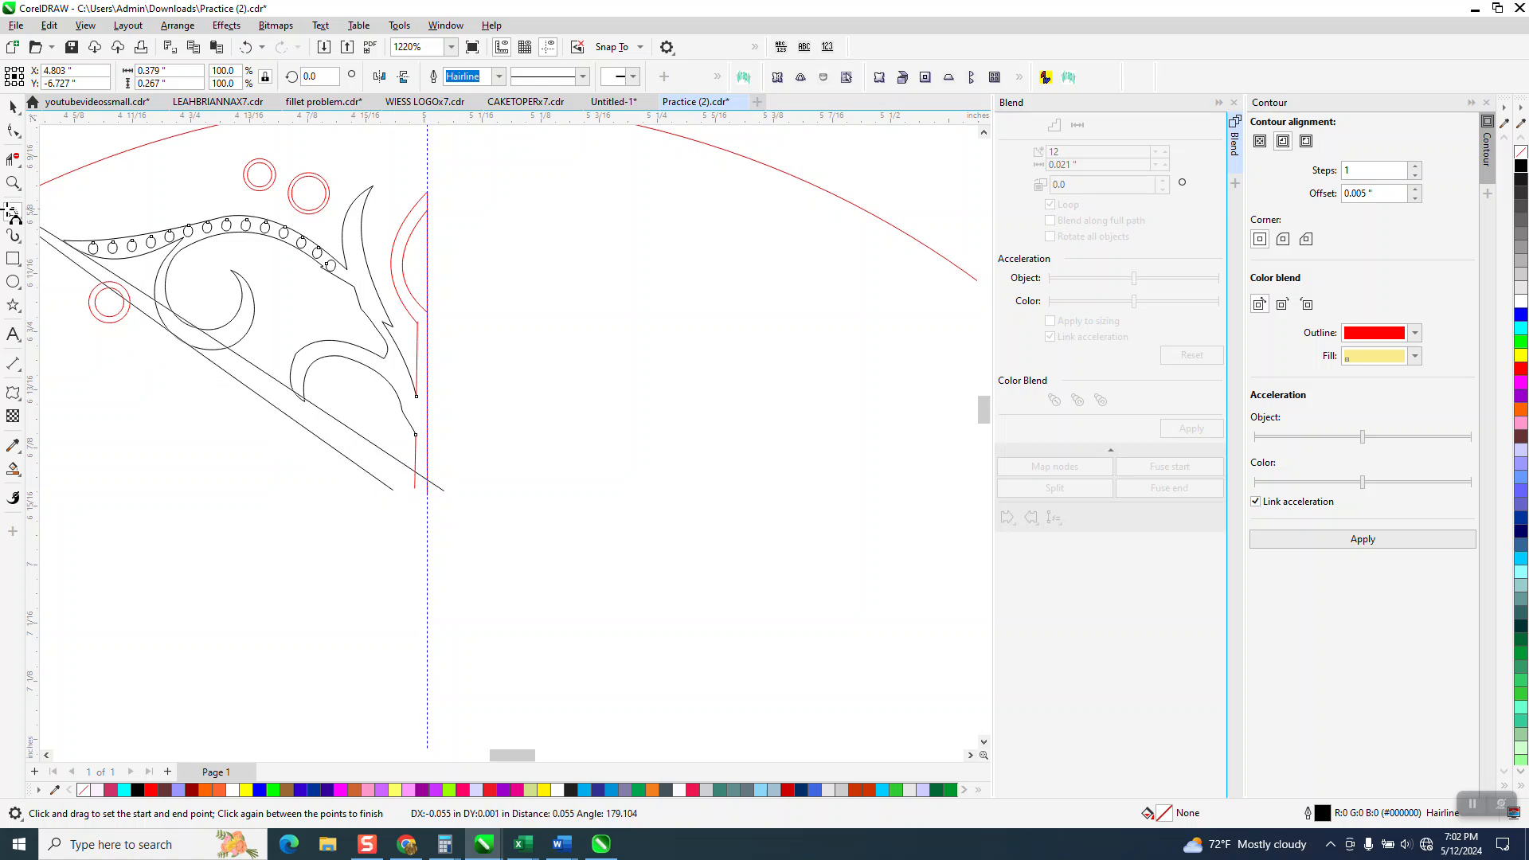
key(Delete)
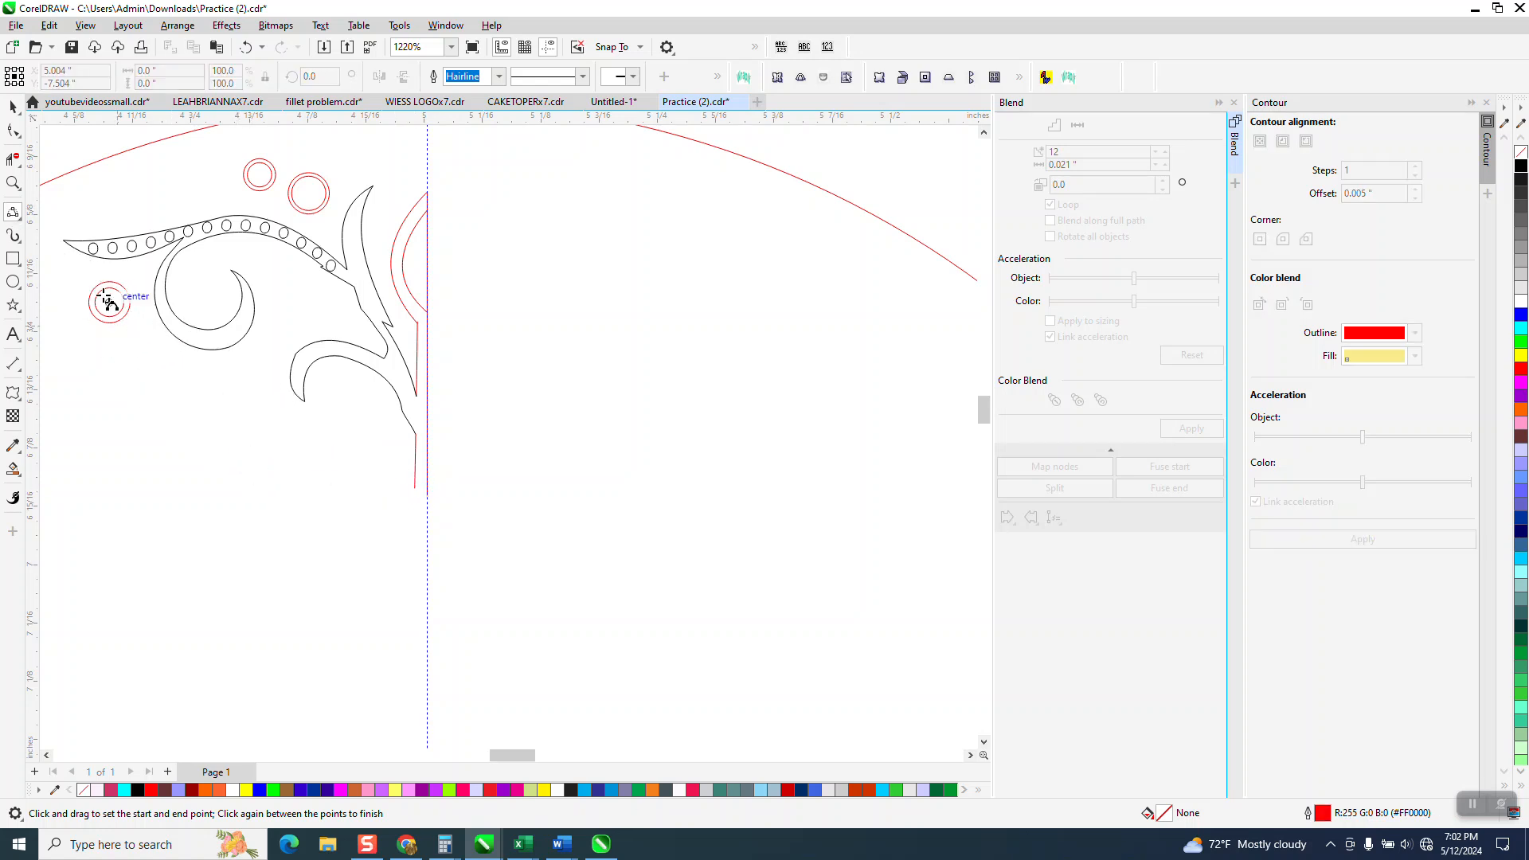
Step: Draw a two-point line about 0.015 inch long joining the lower ends of the short red stem line and the red vertical line
click(23, 225)
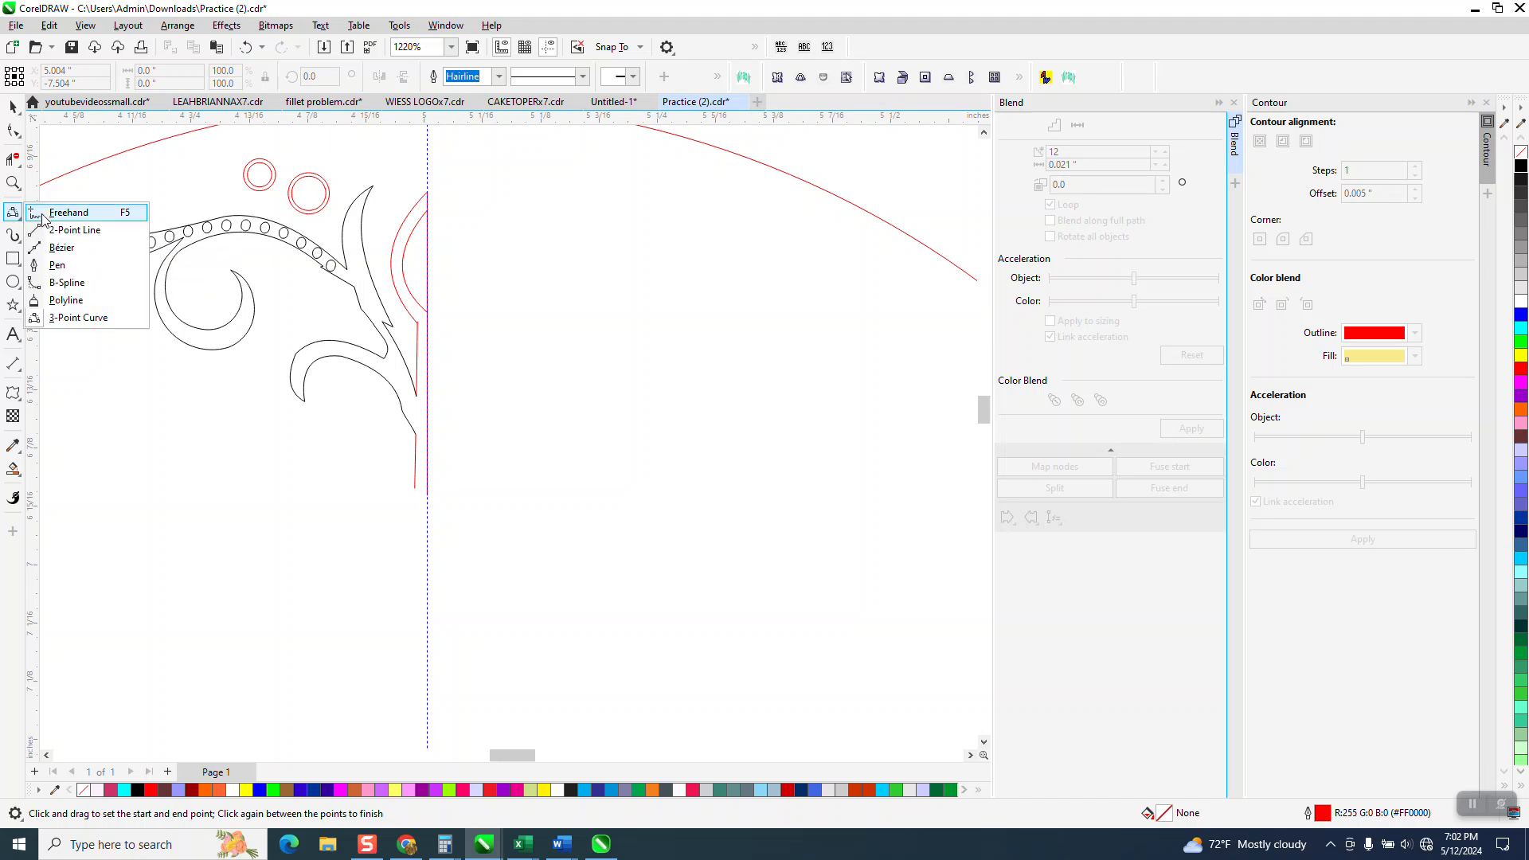
click(60, 231)
click(13, 182)
drag(354, 445, 467, 531)
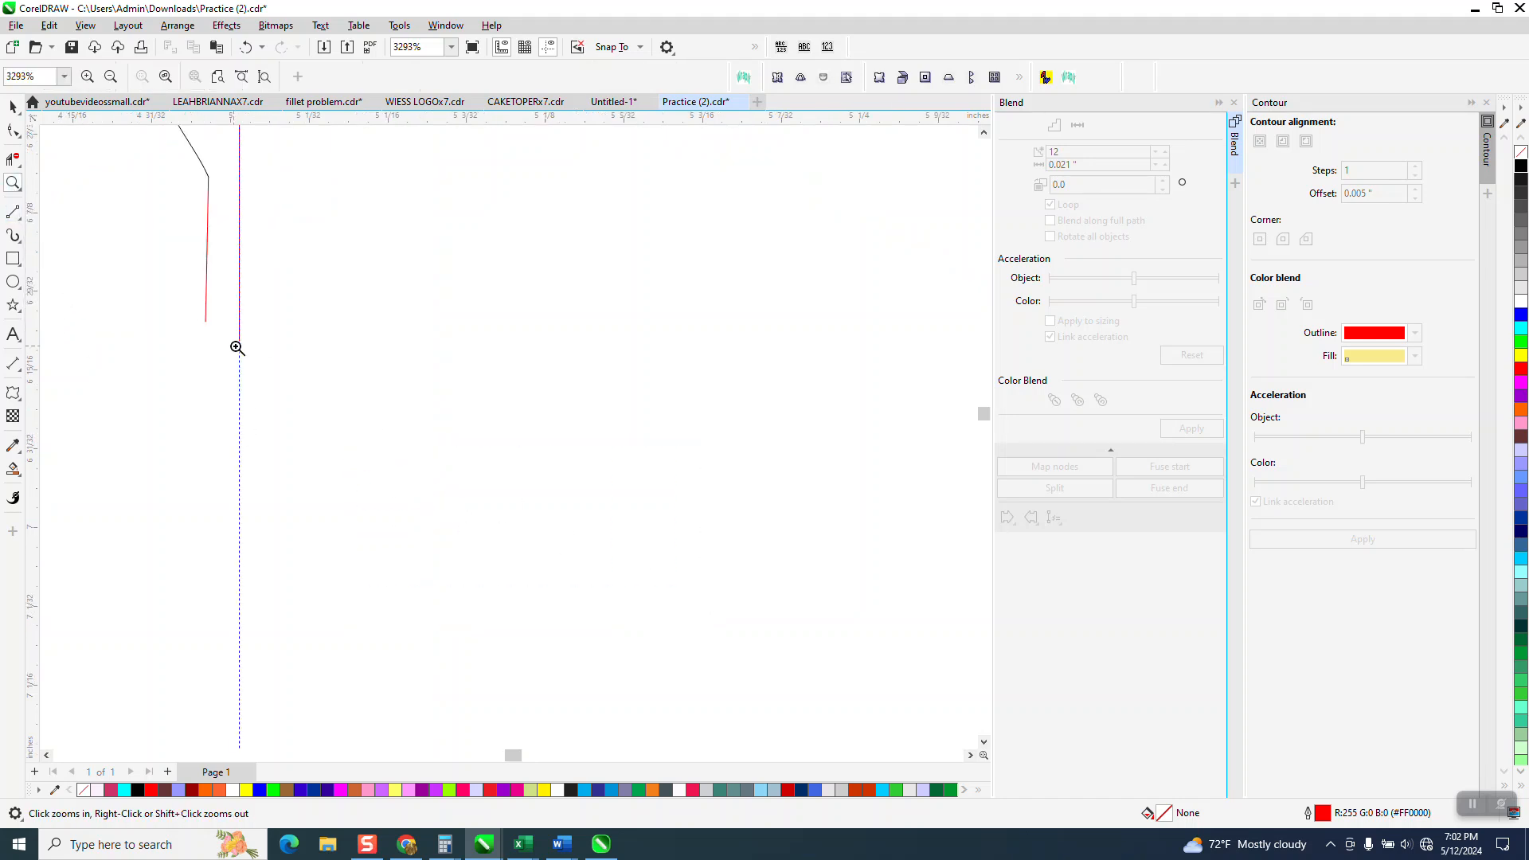
click(15, 131)
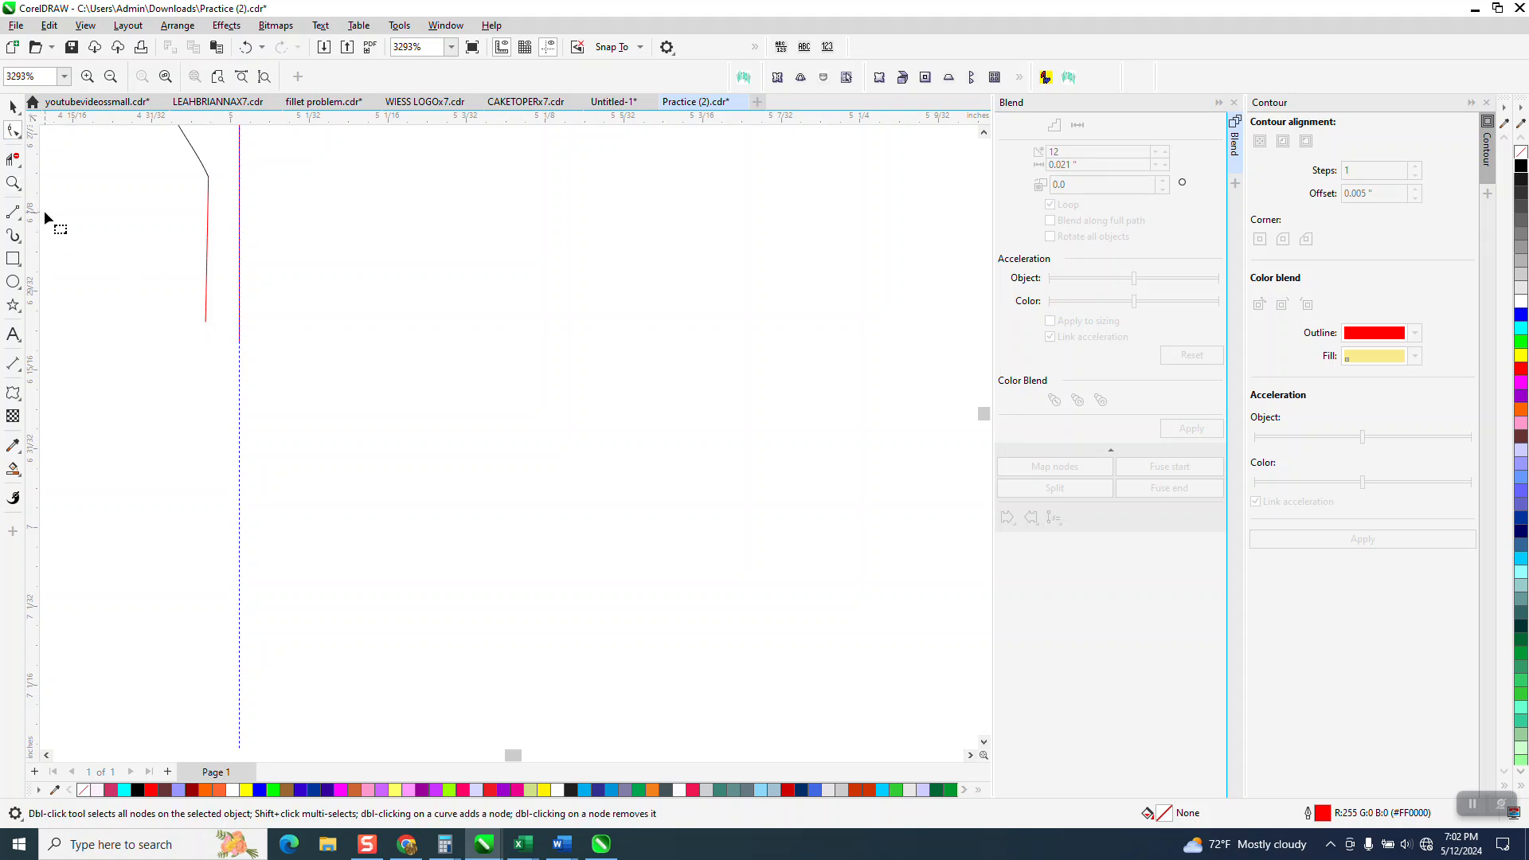
click(13, 212)
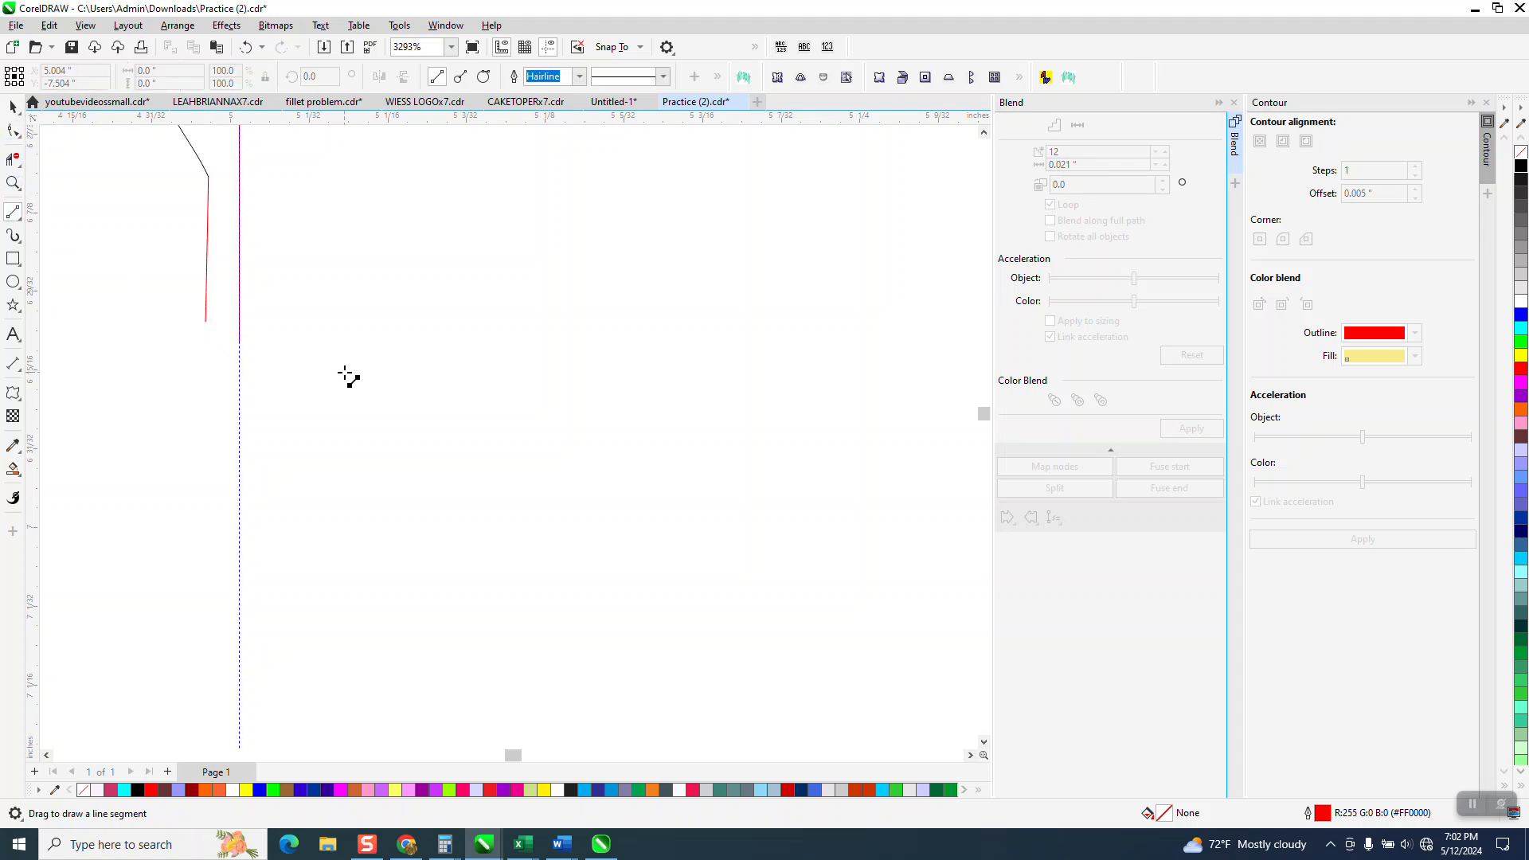
drag(205, 322, 239, 335)
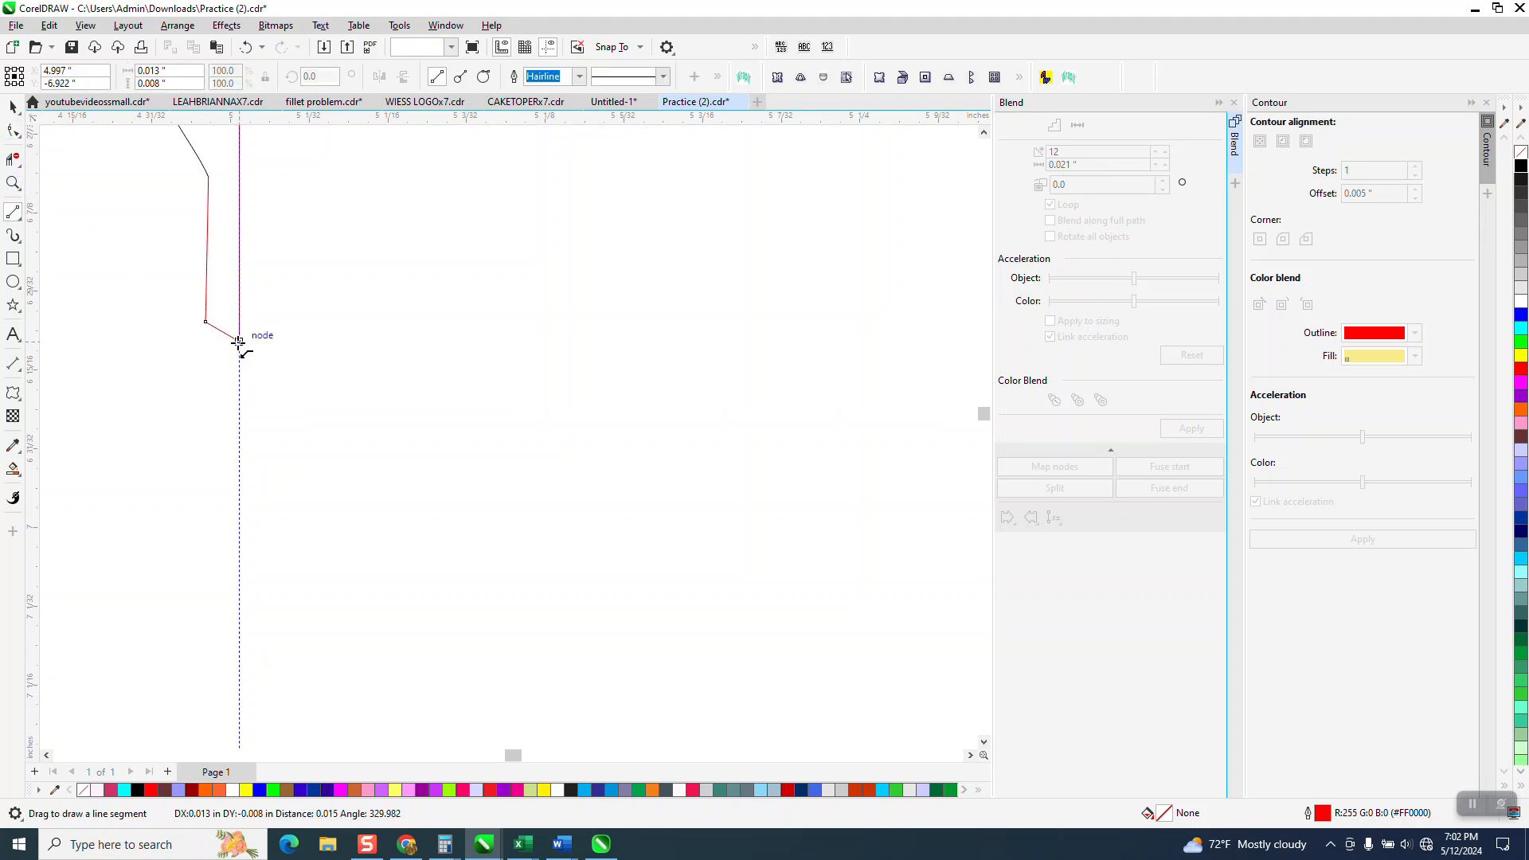
Step: Draw a rectangle about 0.62 by 0.55 inch around the ornament and smart-fill the enclosed ornament area with black, without an outline
scroll(442, 452, down, 1)
scroll(444, 456, down, 2)
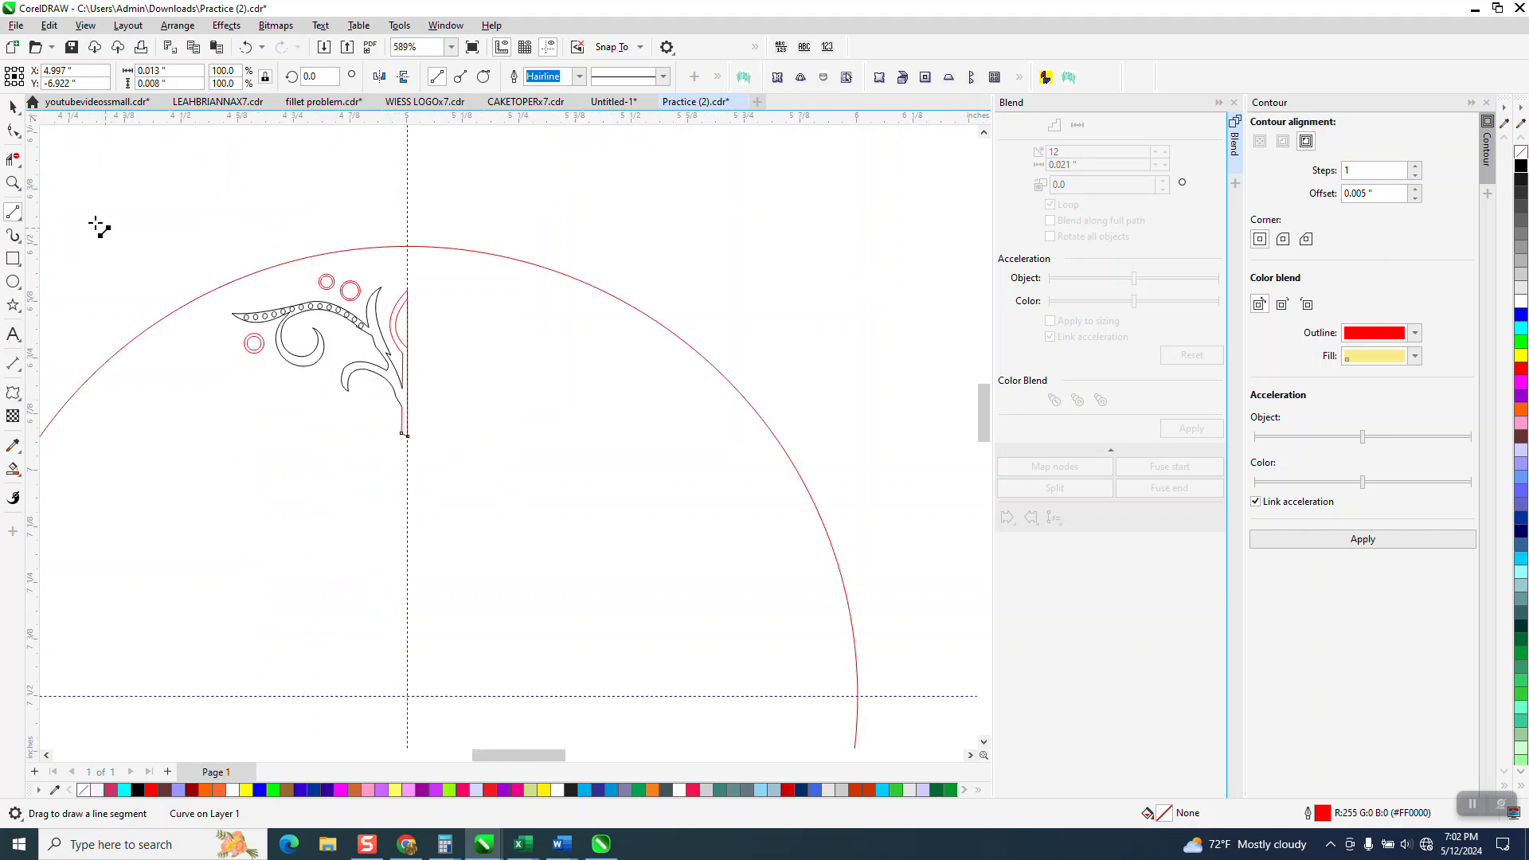
click(12, 258)
drag(215, 222, 494, 470)
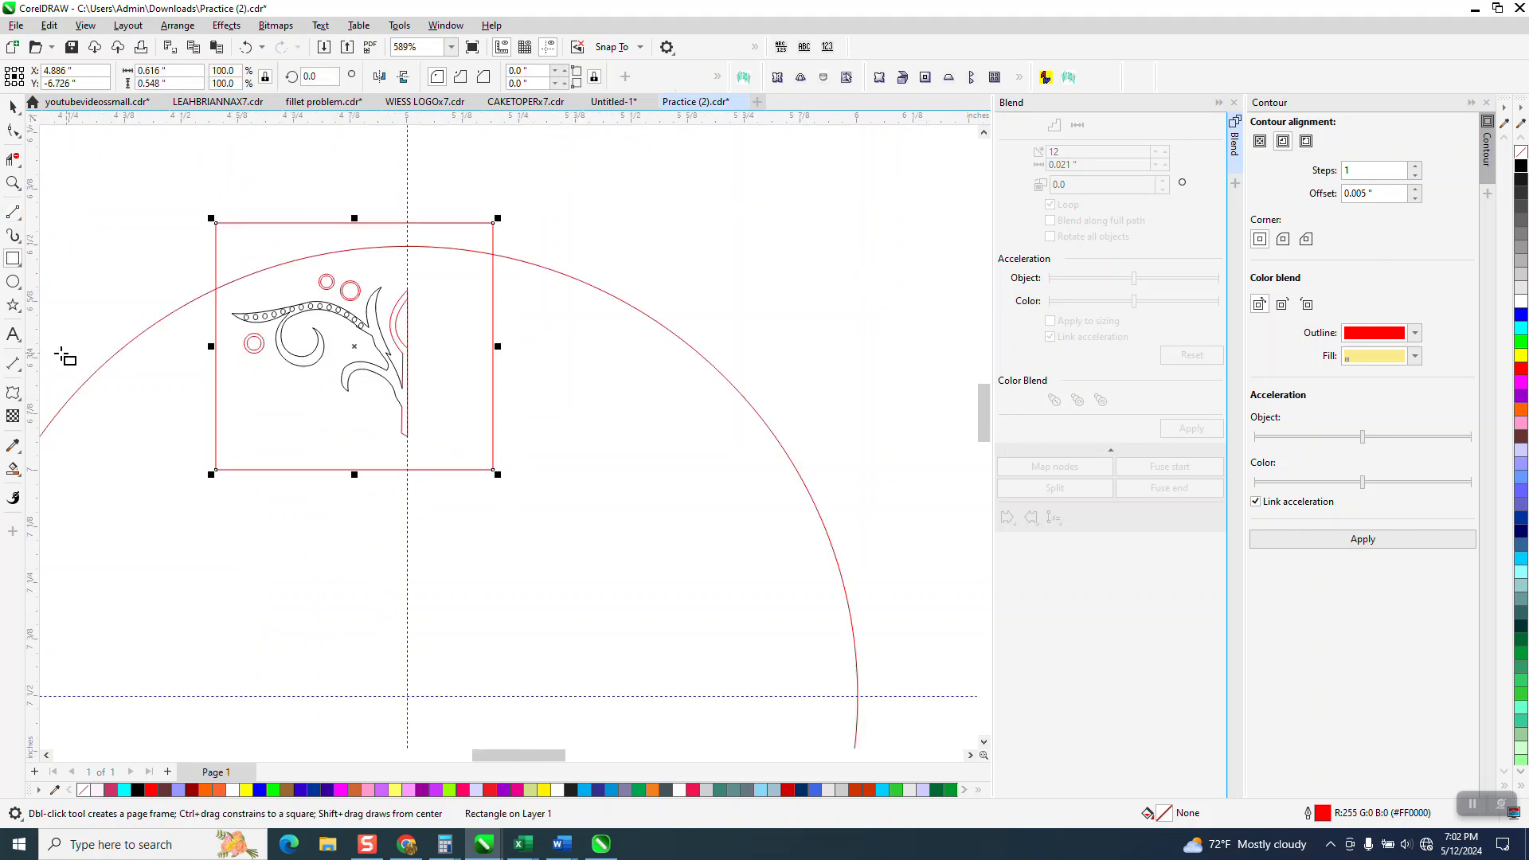
click(12, 469)
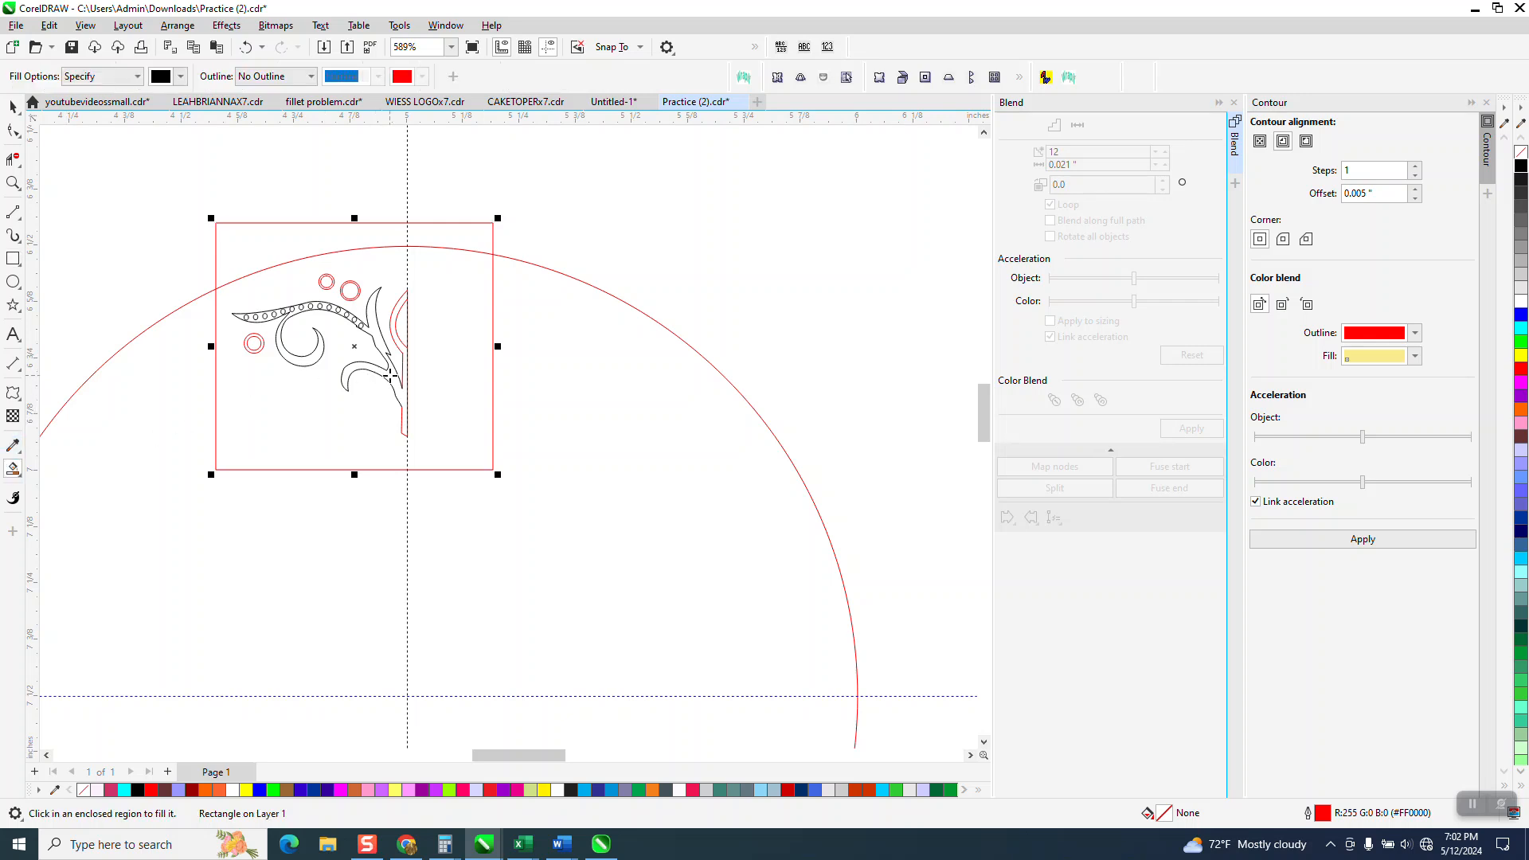
click(390, 375)
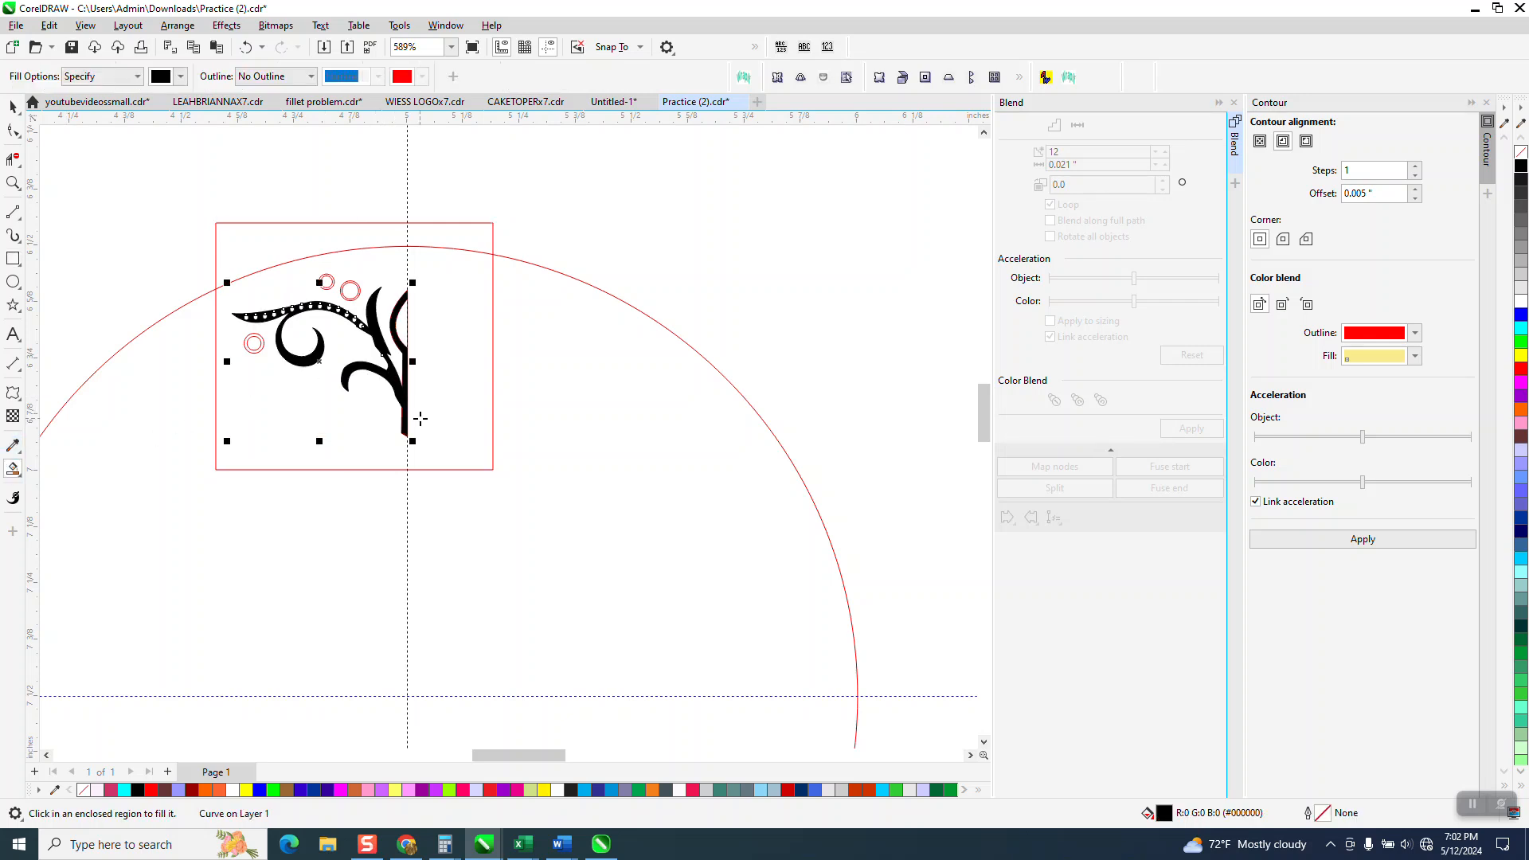
Step: Set the nudge distance to 1 inch and move the black-filled ornament up 1 inch, out of the circle
scroll(400, 335, down, 4)
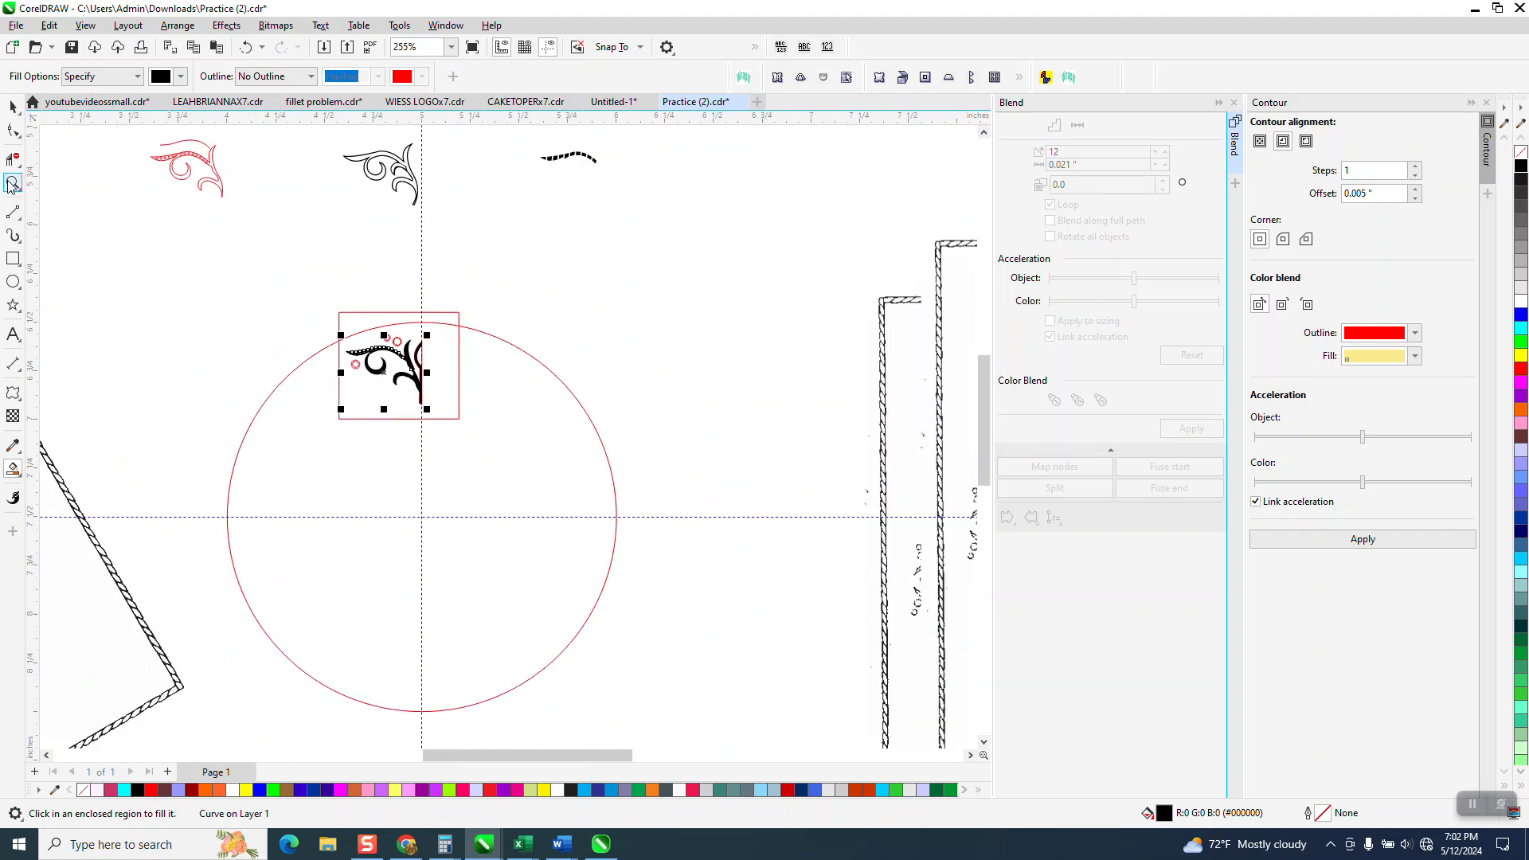
click(14, 184)
drag(306, 307, 482, 433)
scroll(514, 351, down, 2)
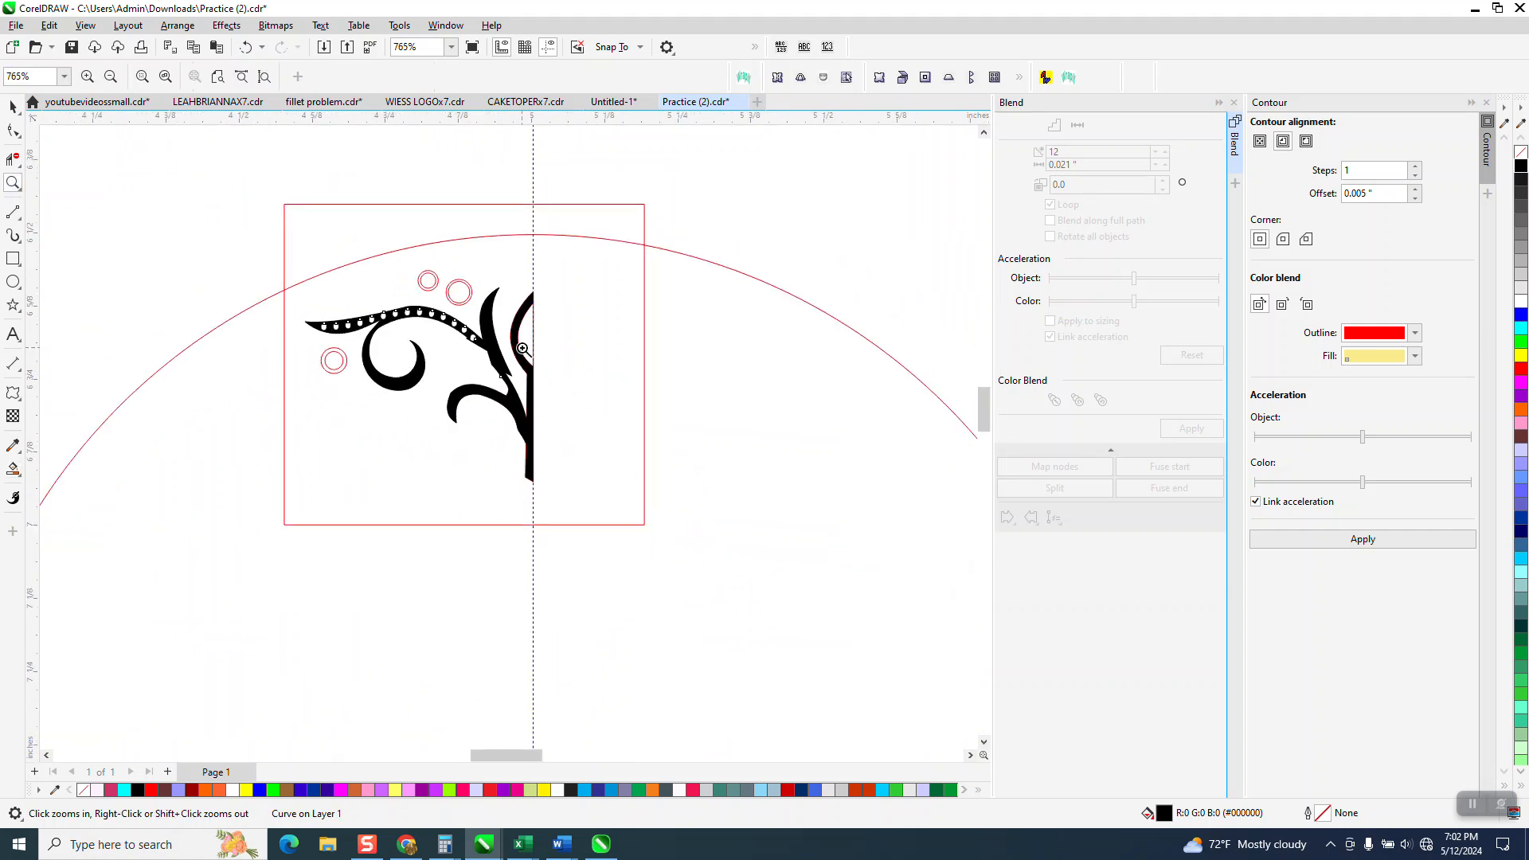
click(14, 110)
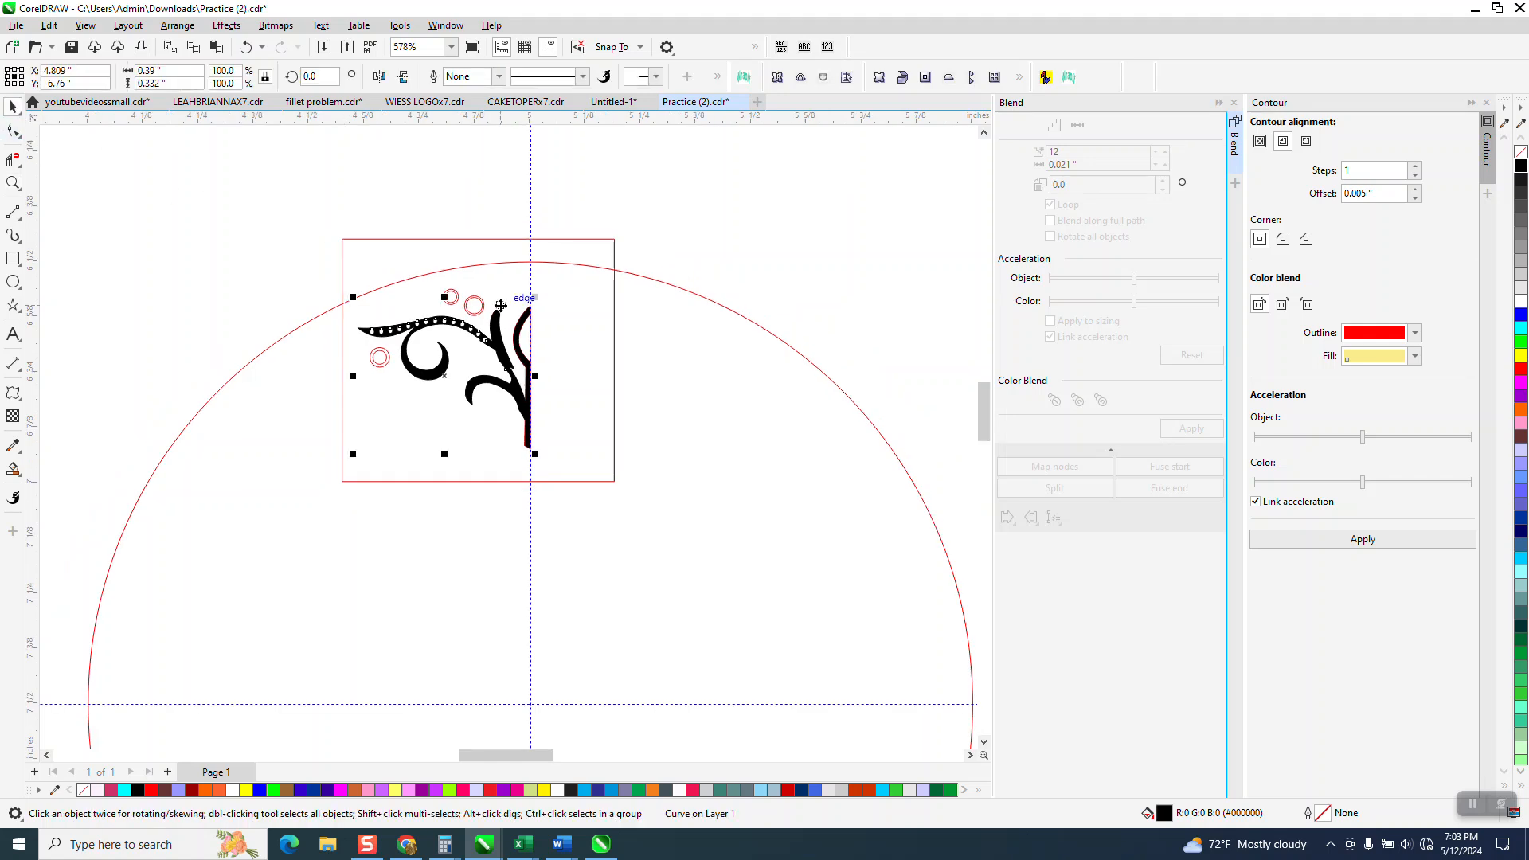
scroll(640, 567, down, 1)
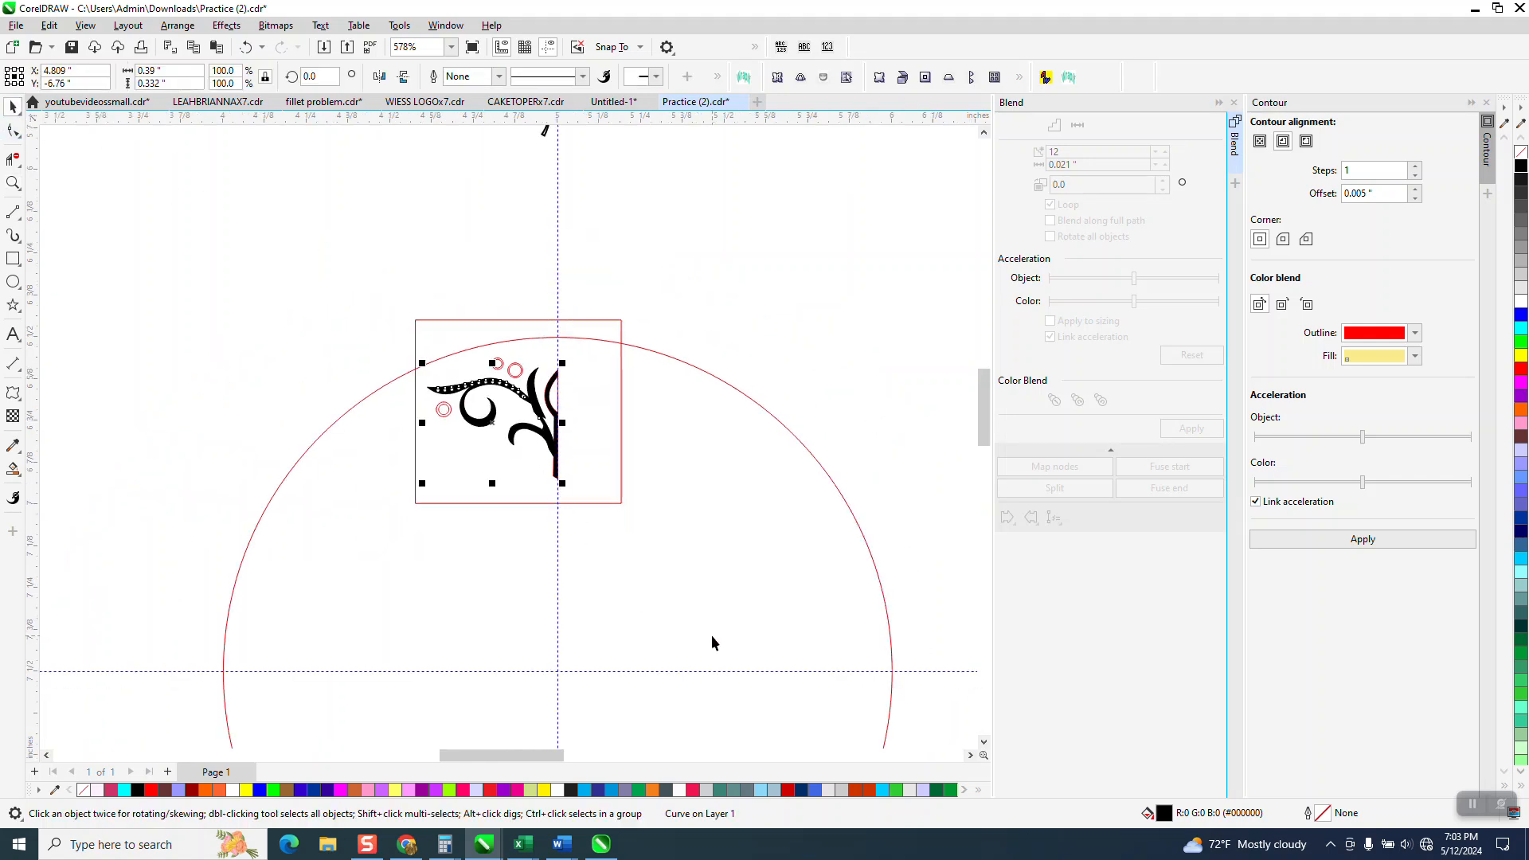
click(694, 317)
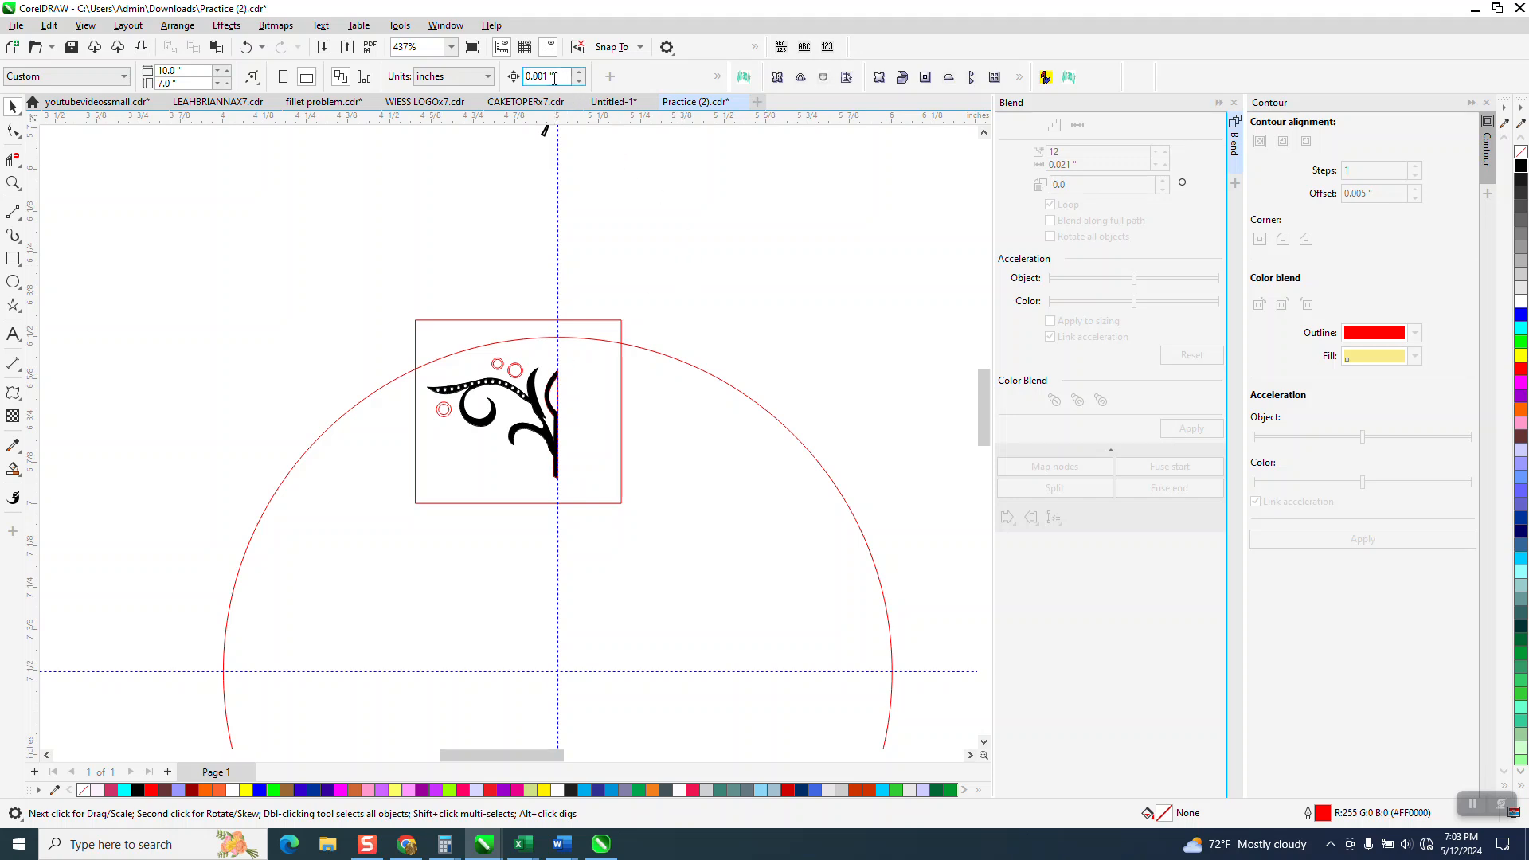
triple_click(555, 79)
text(1)
click(550, 389)
key(Up)
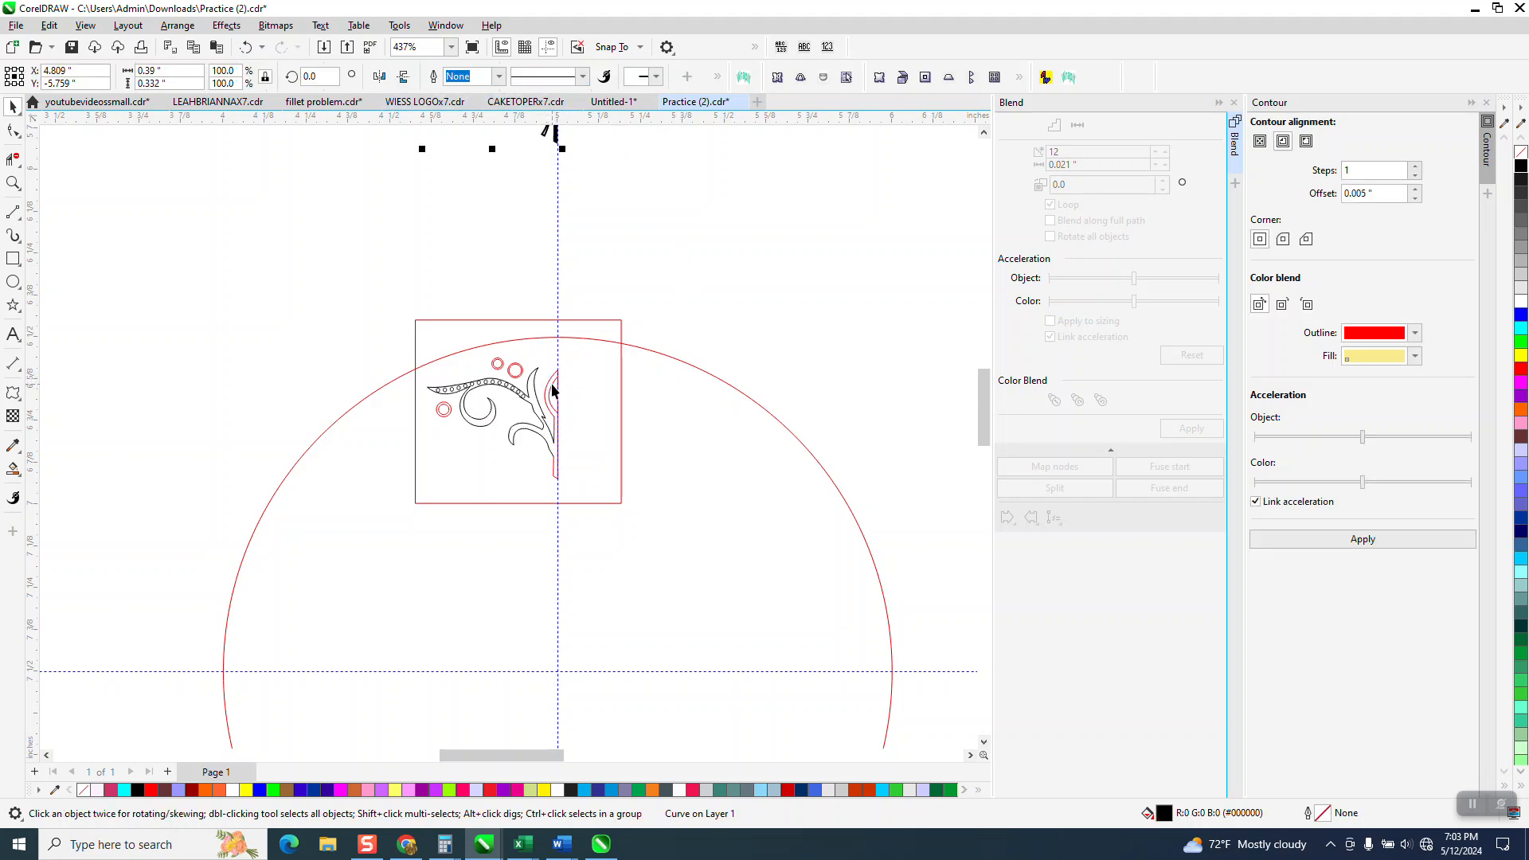
Step: Delete the outlined ornament and the remaining red stem lines inside the circle
click(461, 390)
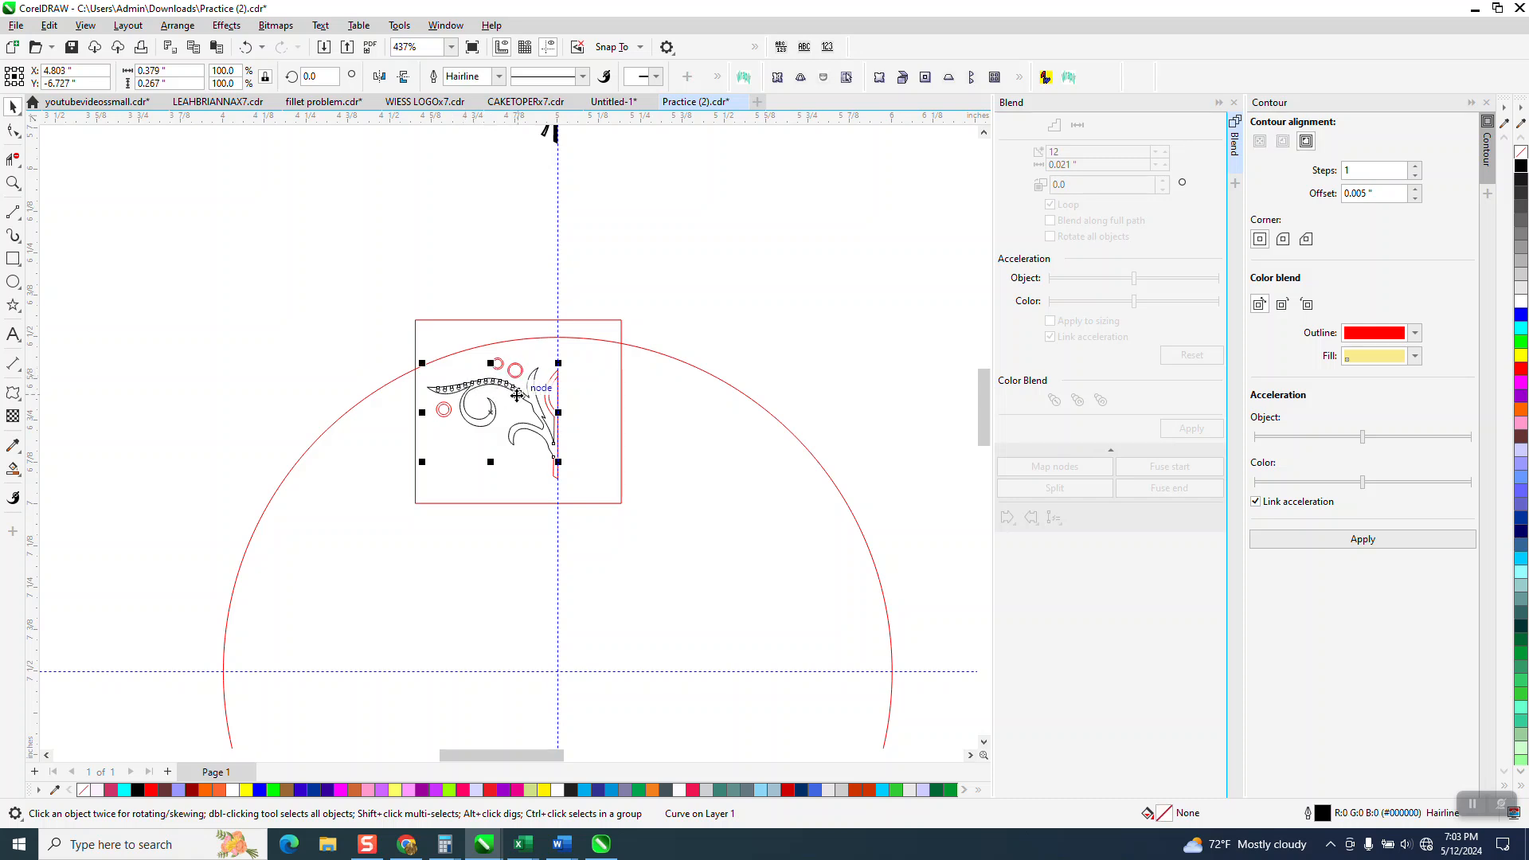
key(XF86Calculator)
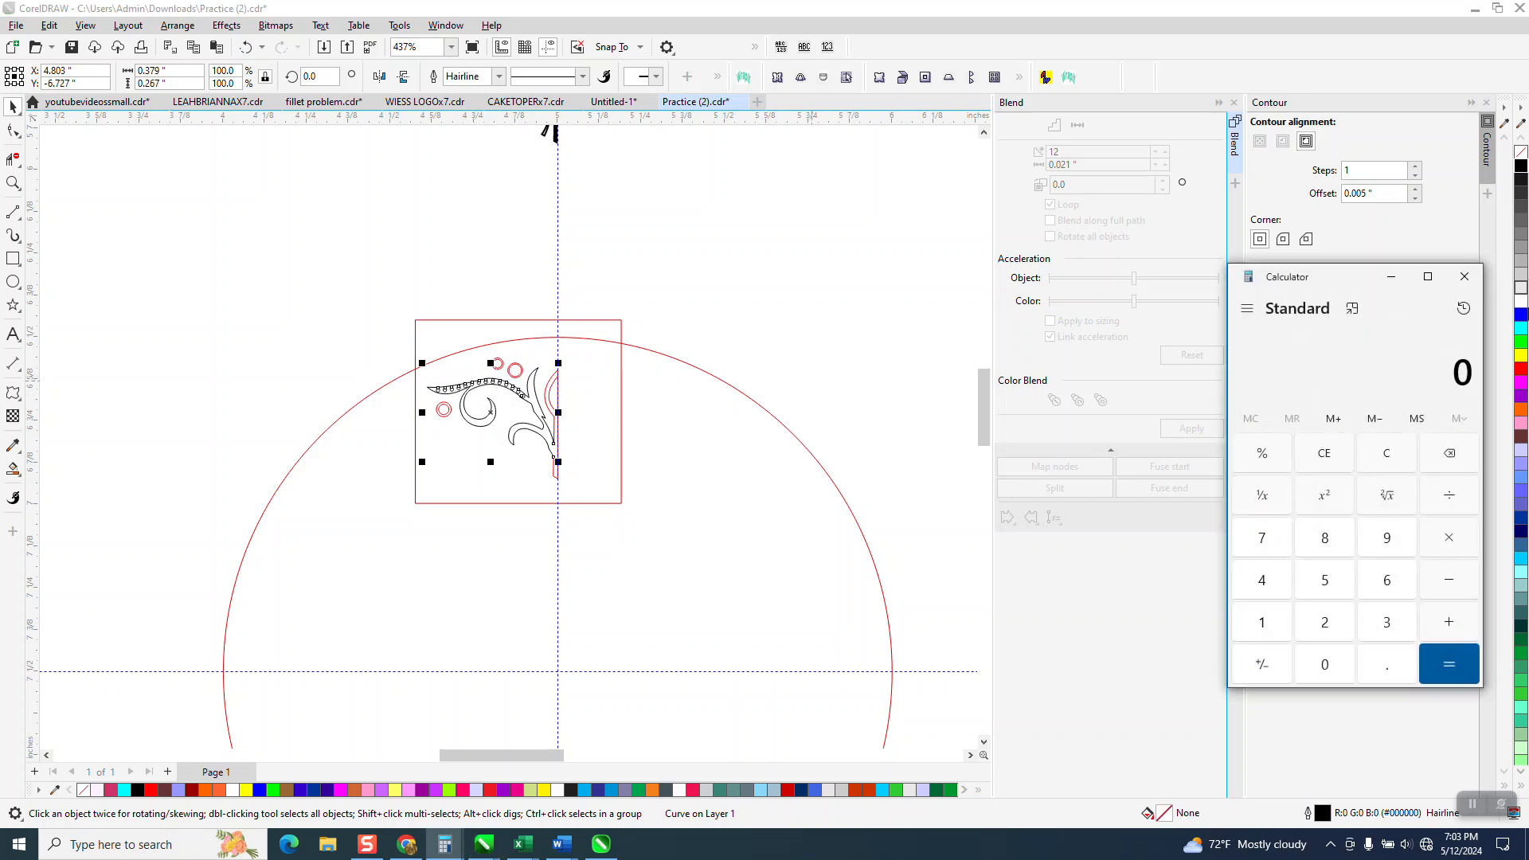
click(1464, 276)
key(Delete)
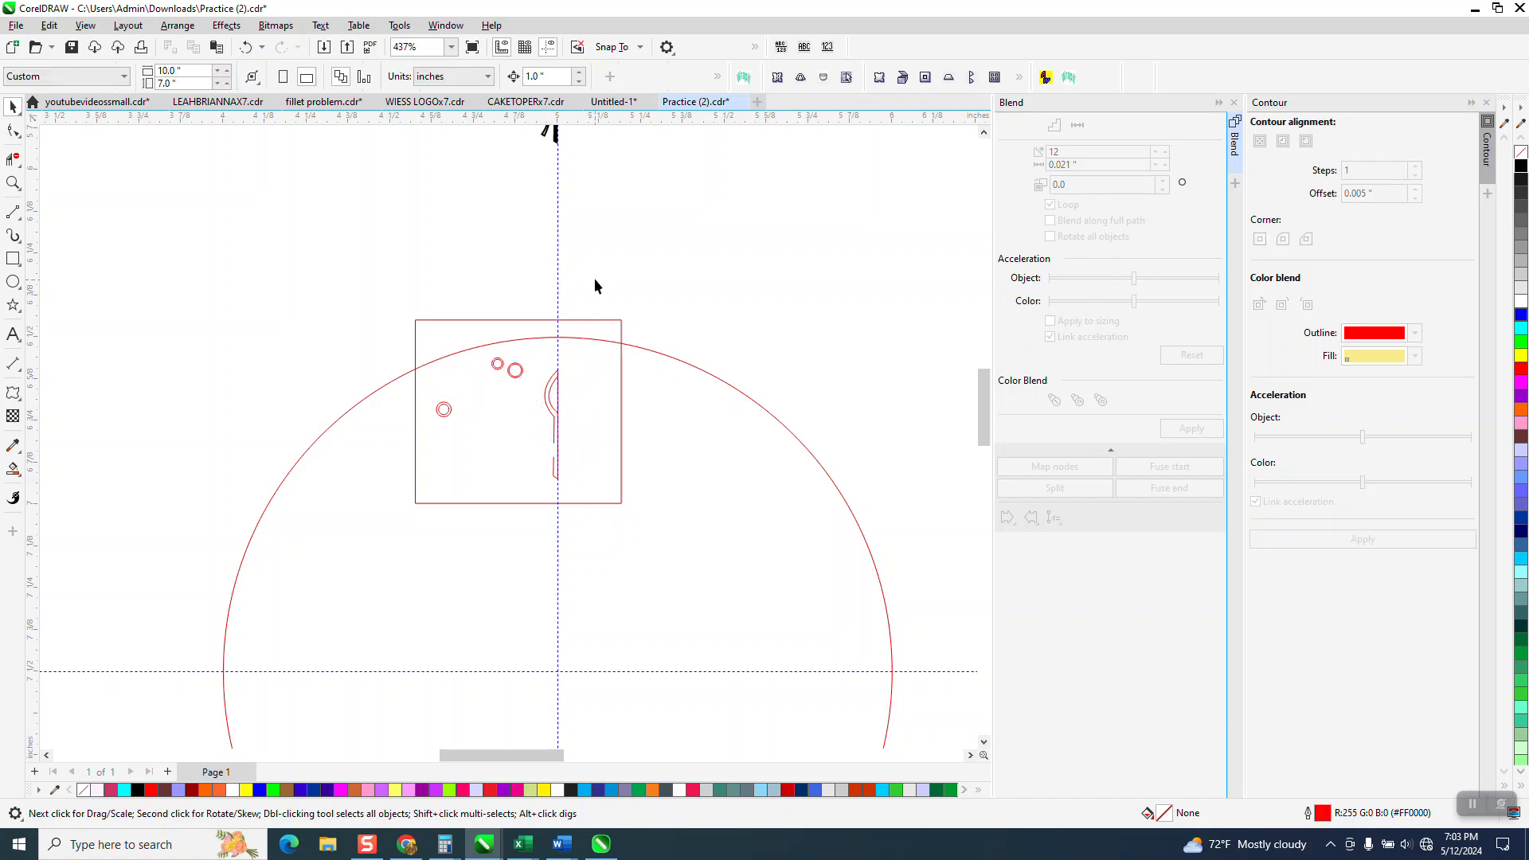
click(548, 484)
key(Delete)
Step: Select all the black ornament pieces above the circle and move them down 1 inch, back among the rings
scroll(441, 284, down, 3)
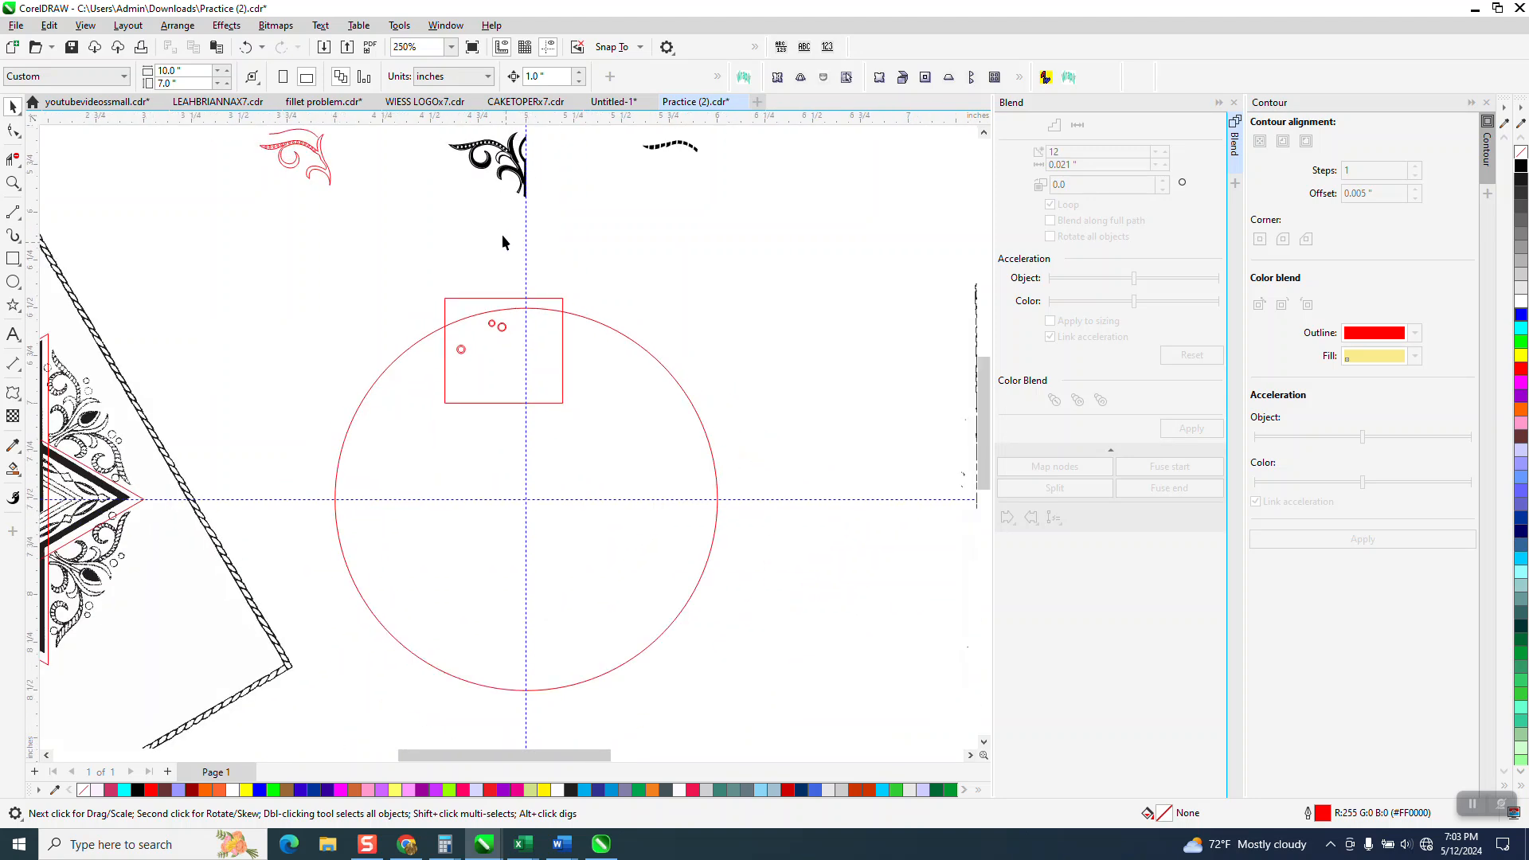
drag(433, 128, 591, 226)
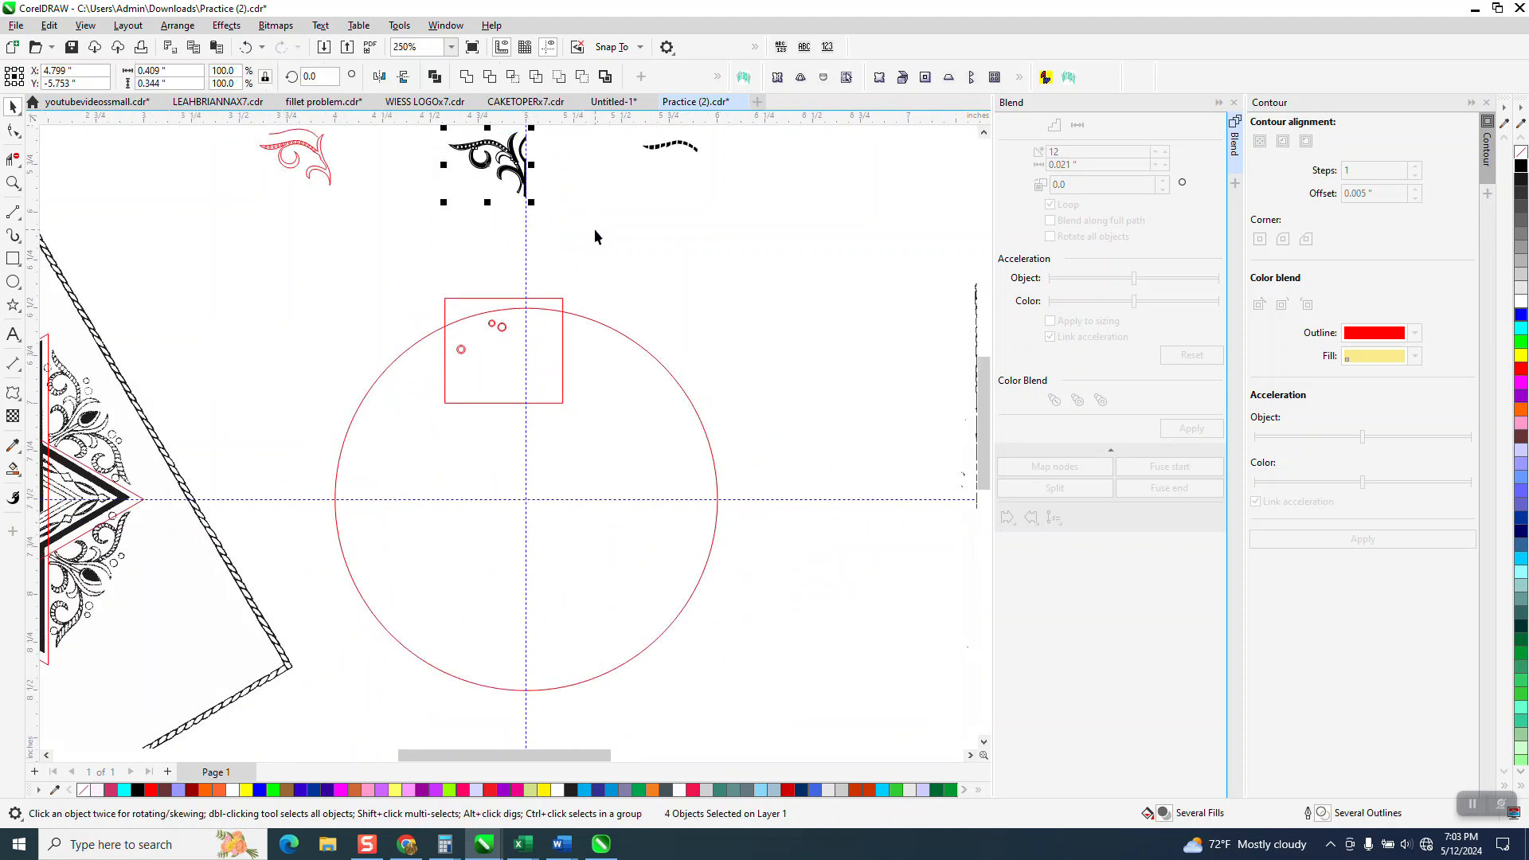
key(Down)
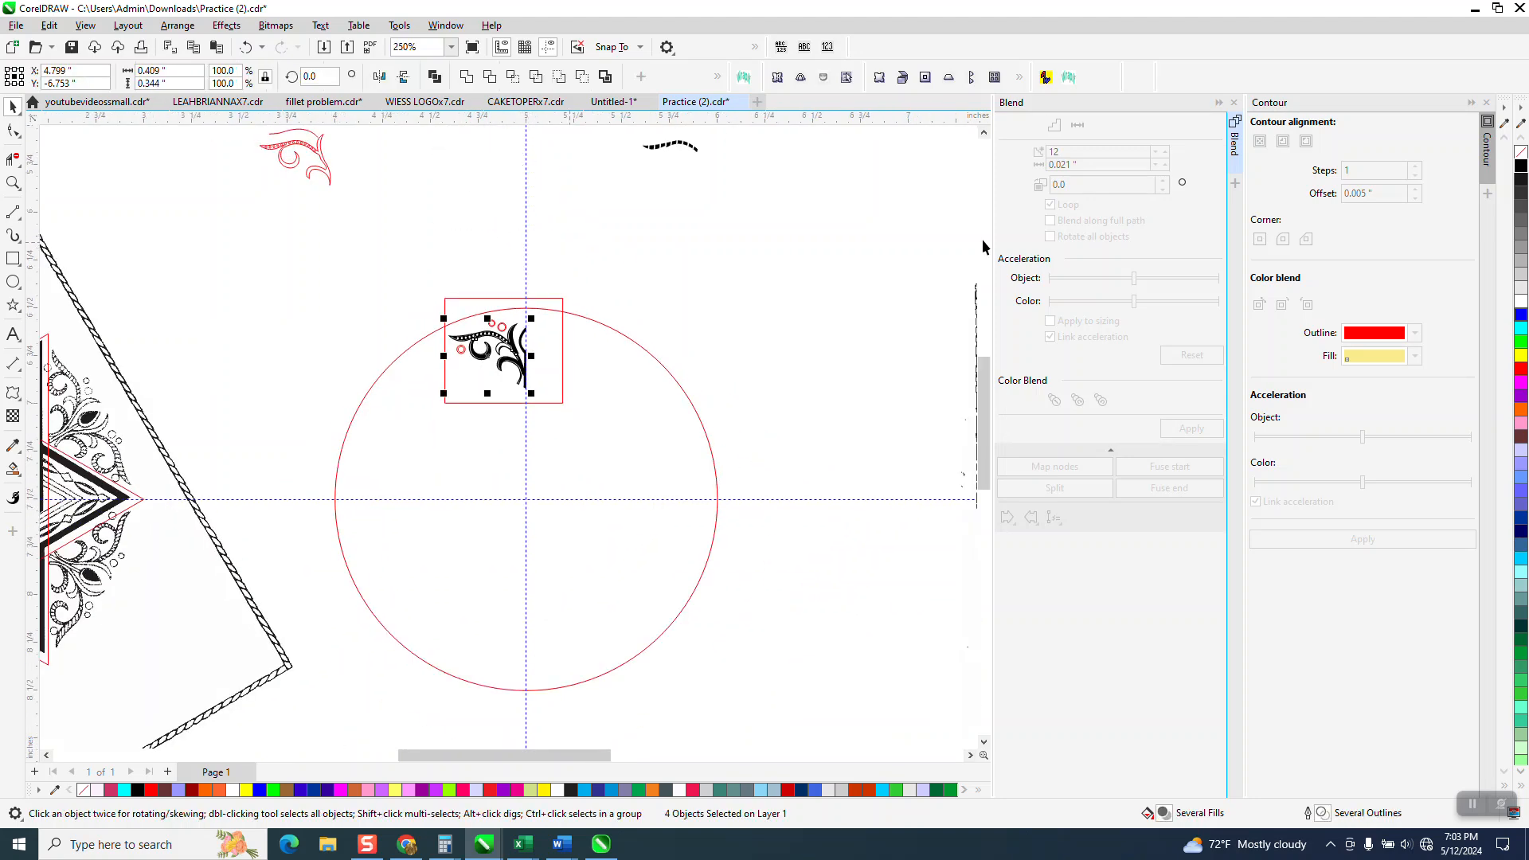
Step: Try to remove the fill from the selected ornament pieces and give them a black outline
click(1521, 152)
right_click(1520, 169)
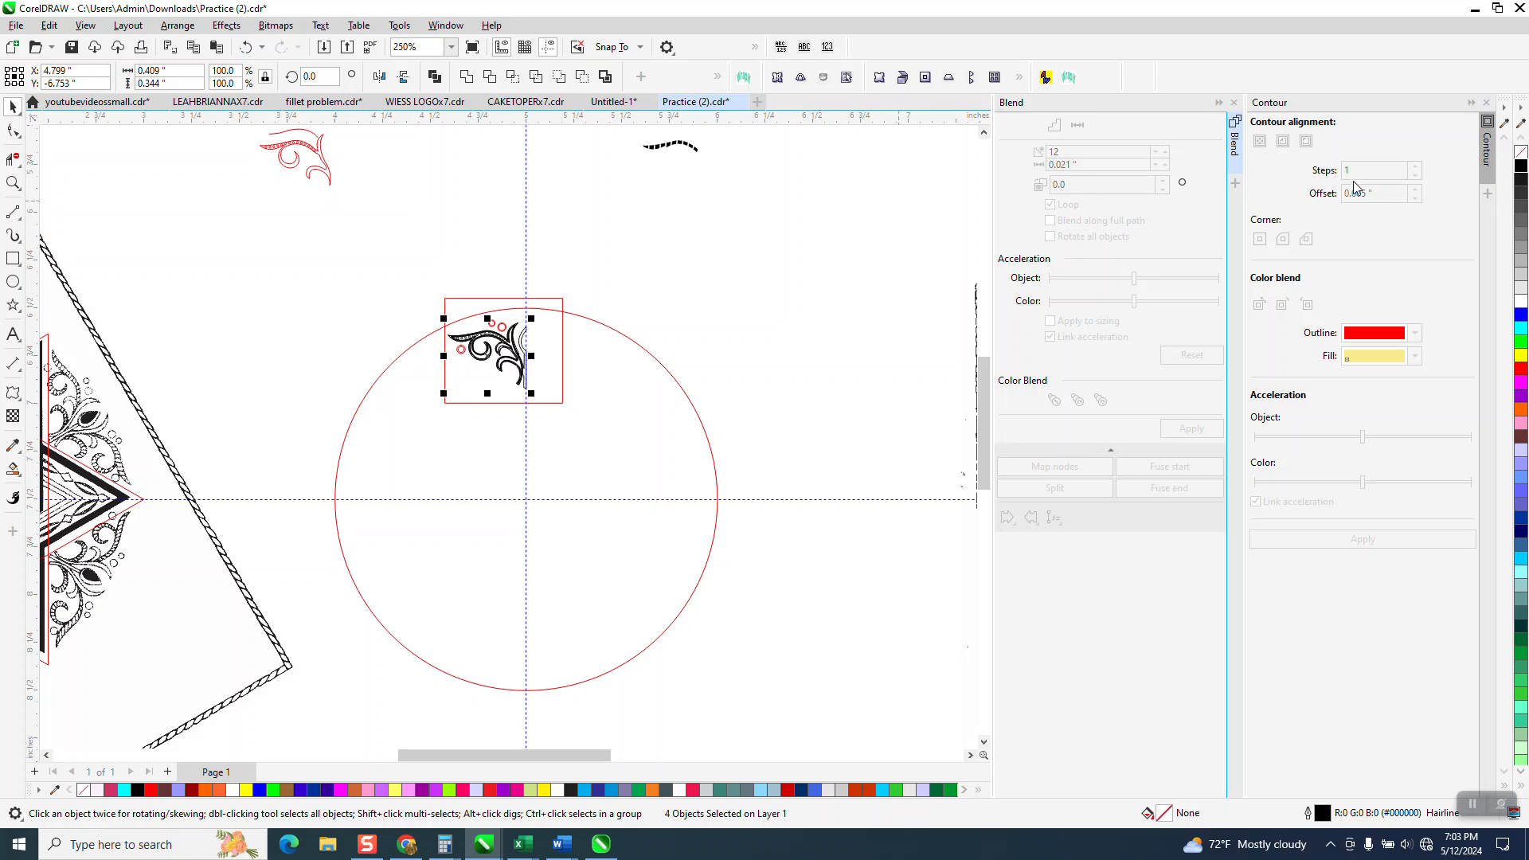
right_click(1522, 156)
right_click(1521, 169)
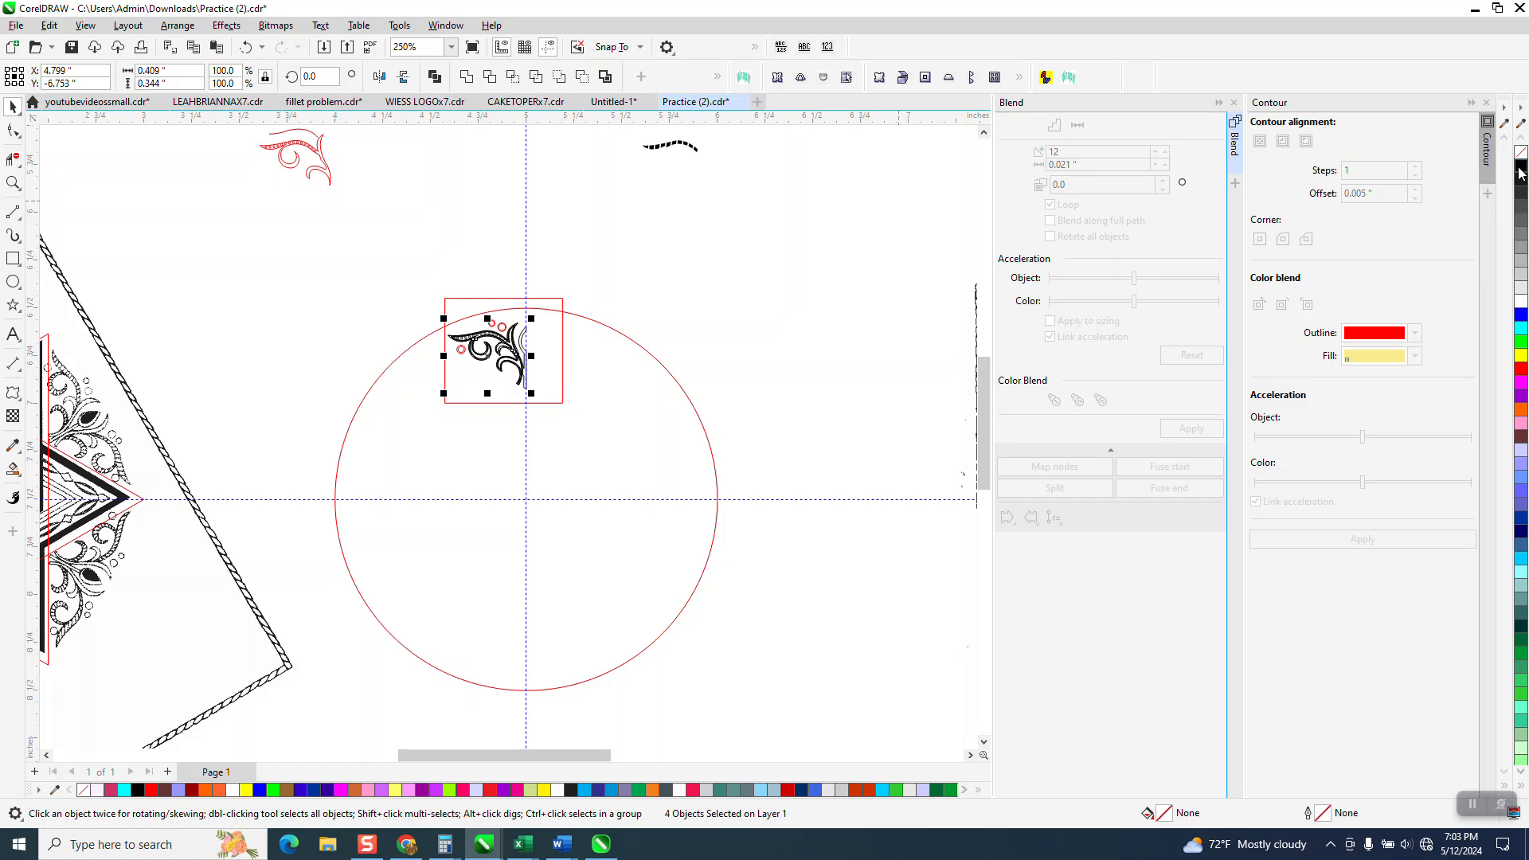
click(719, 77)
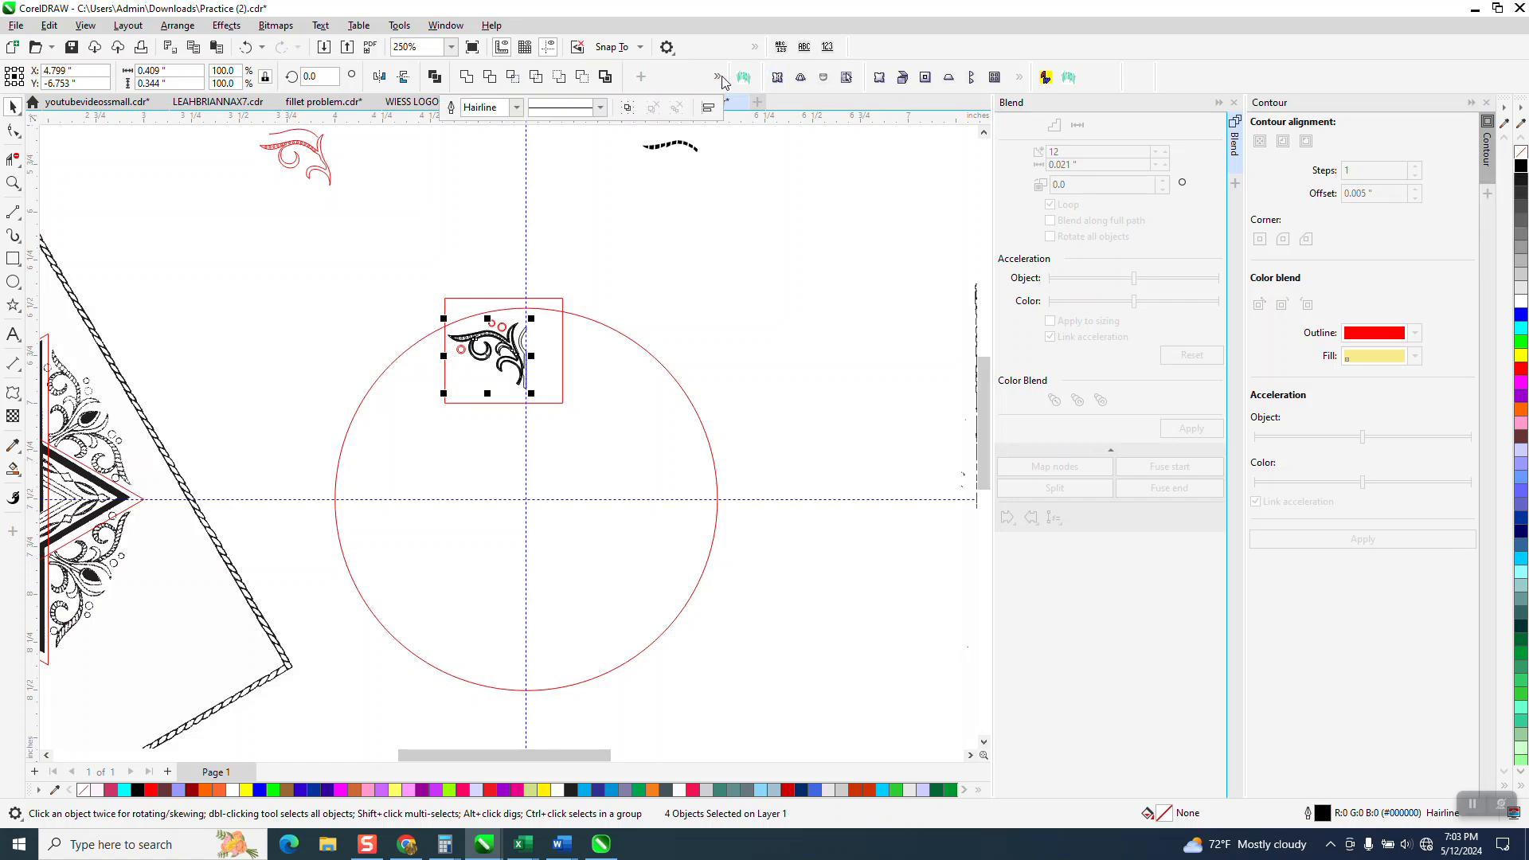
click(14, 185)
drag(422, 289, 734, 503)
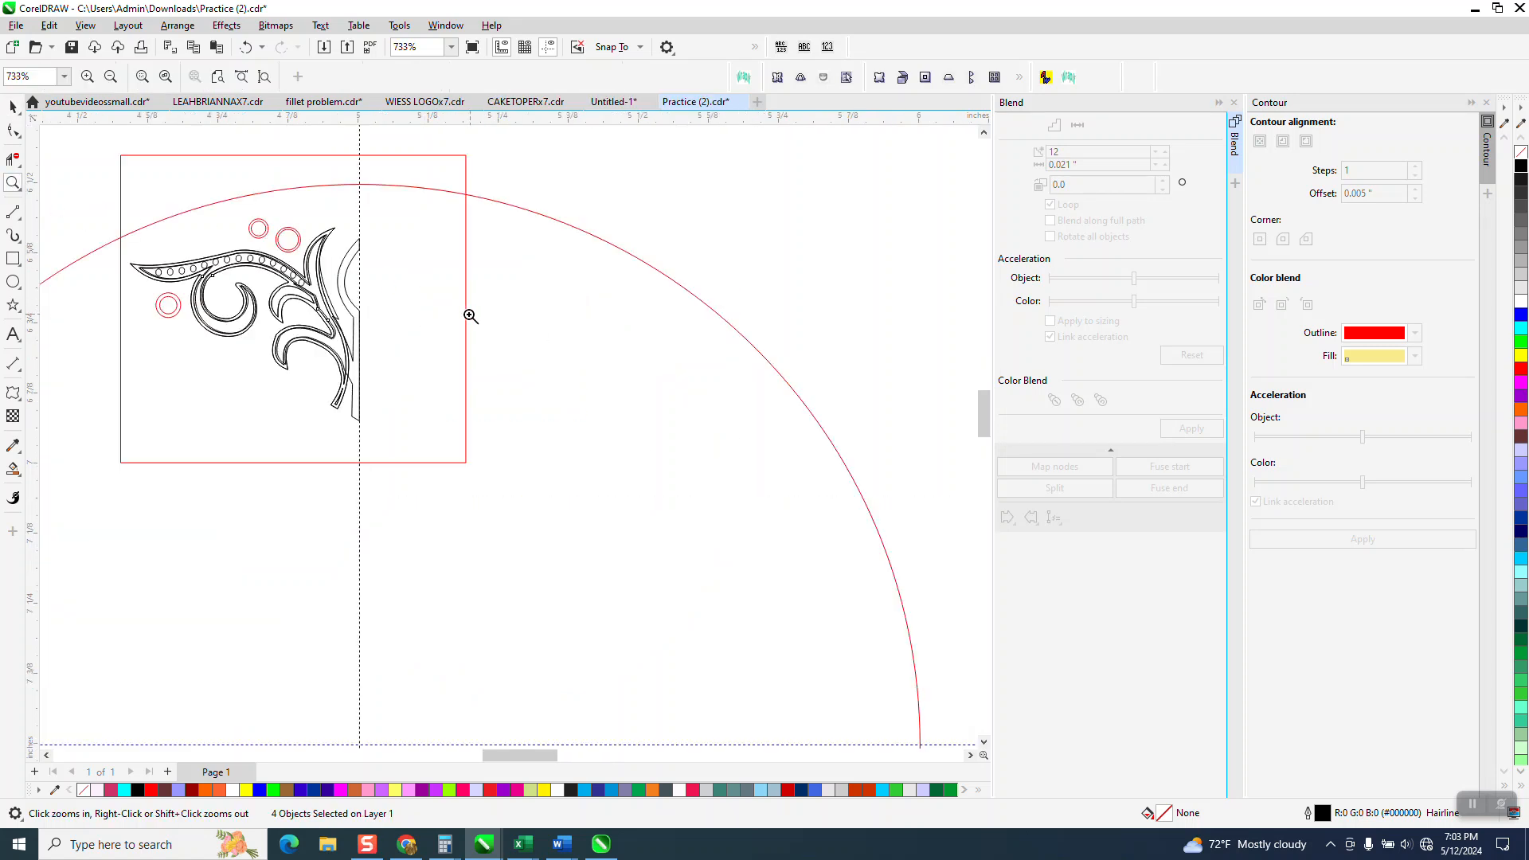
Step: Undo the fill and outline changes on the ornament pieces
click(13, 106)
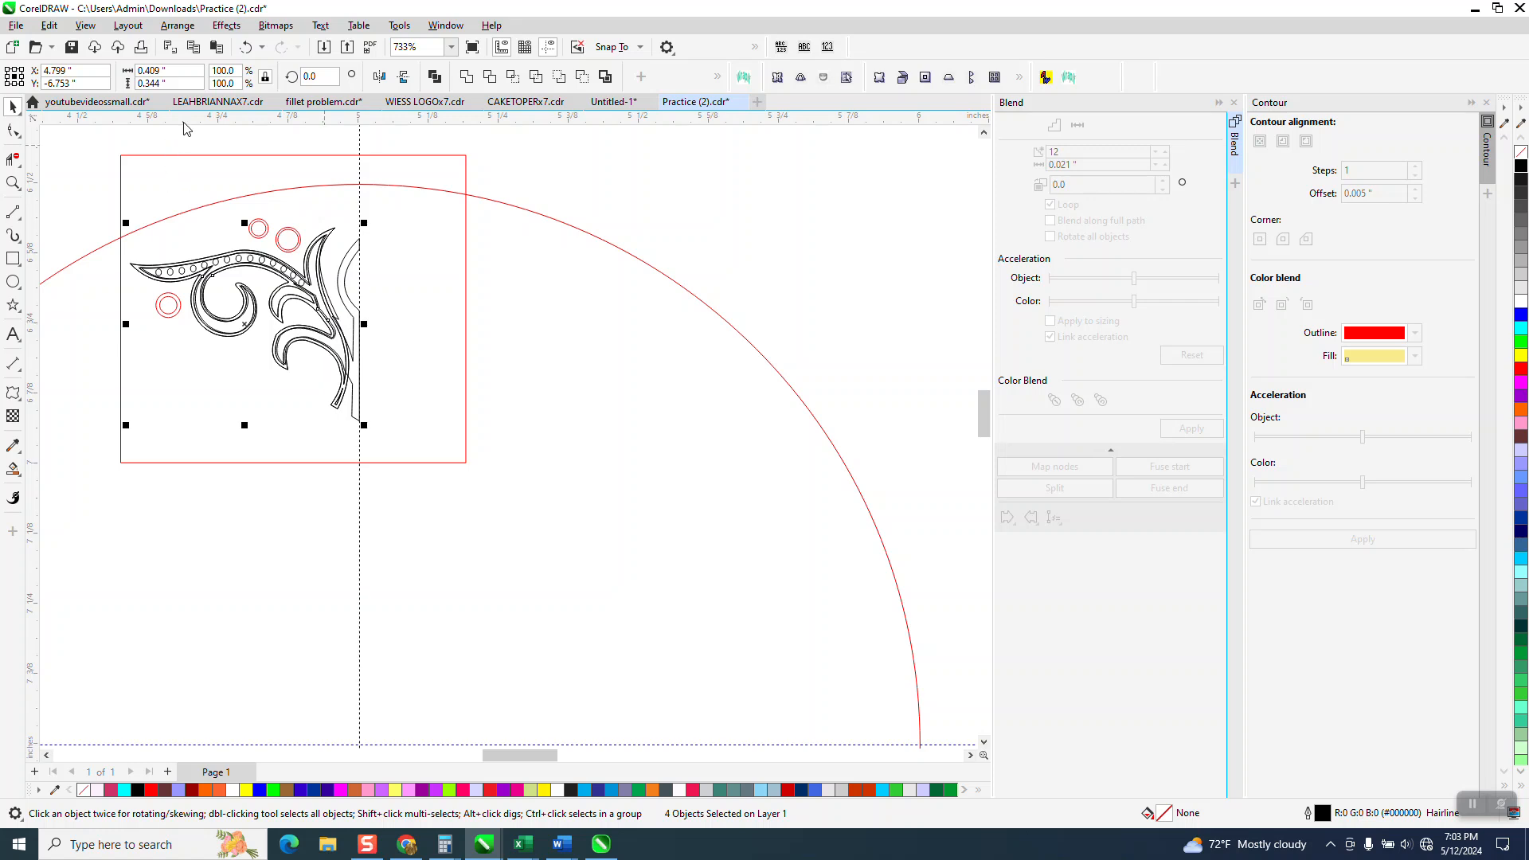
click(252, 50)
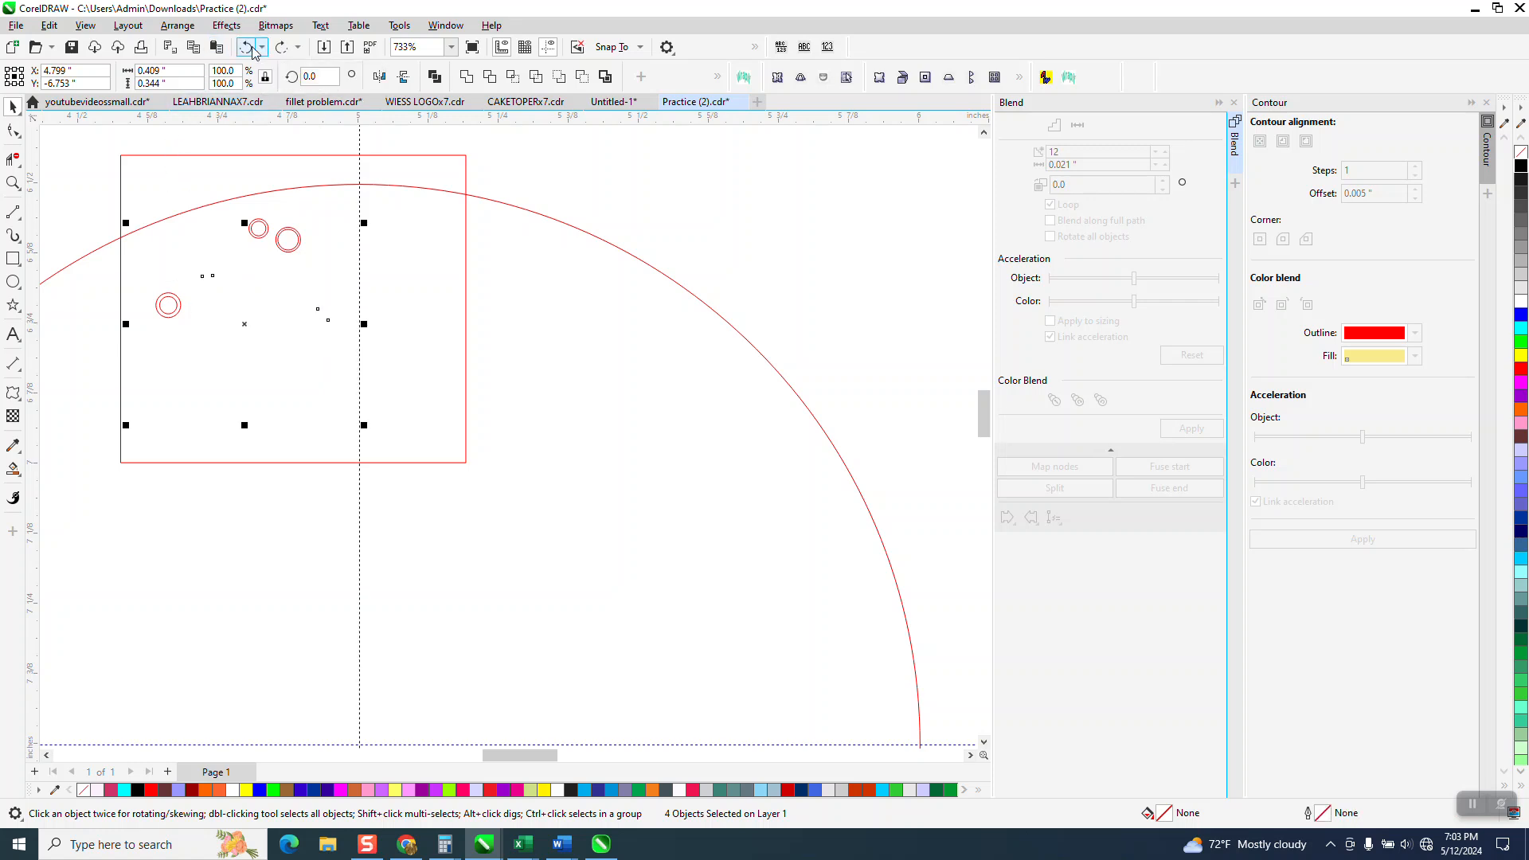
click(253, 53)
click(253, 53)
click(253, 53)
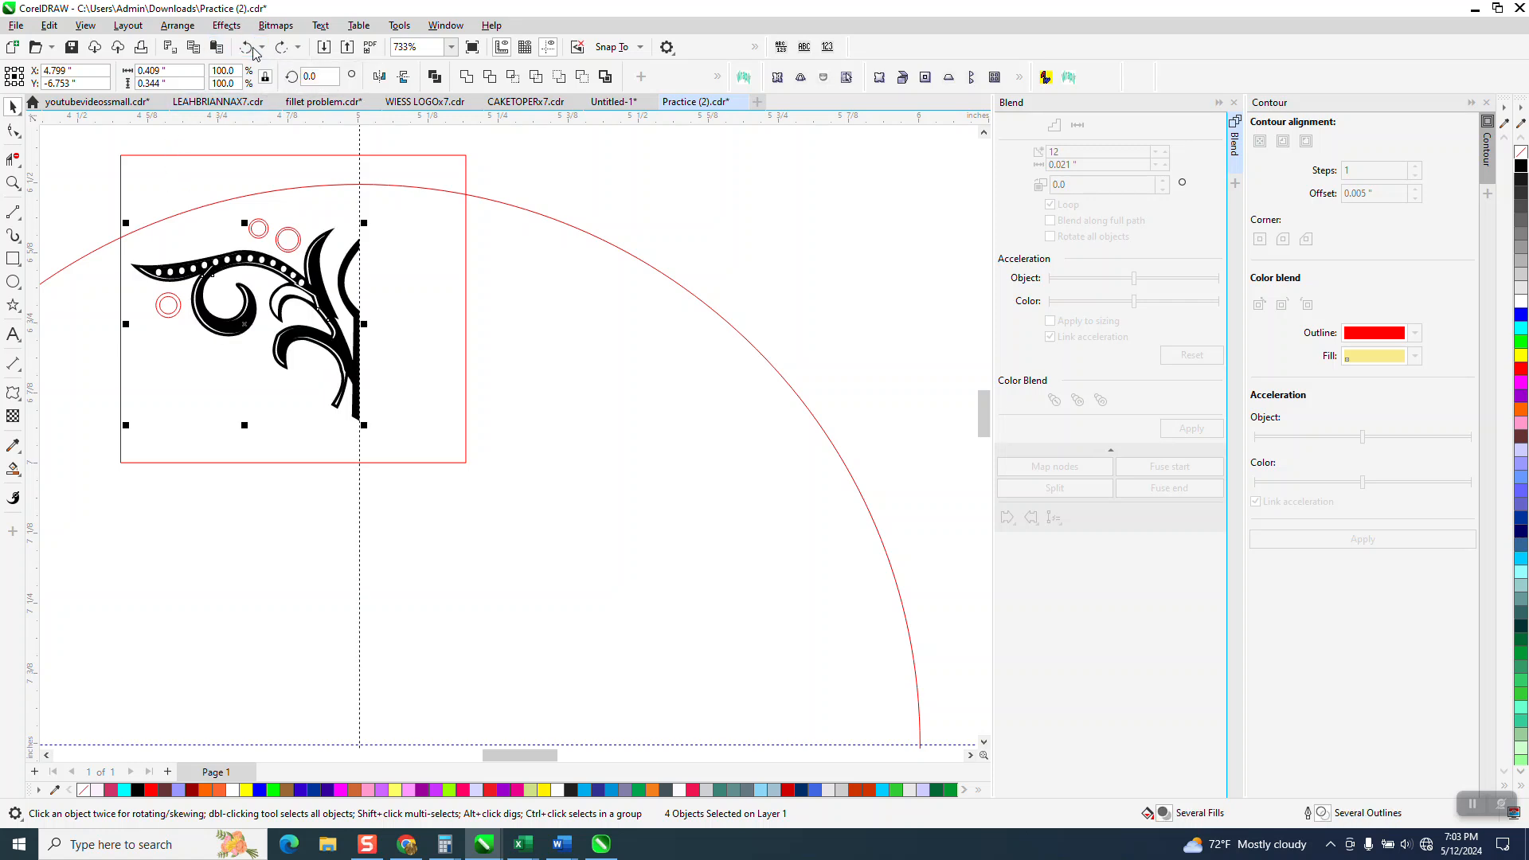
Step: Move the ornament pieces 1 inch to the right, out of the circle, and replace their fill with a black outline
scroll(402, 287, down, 1)
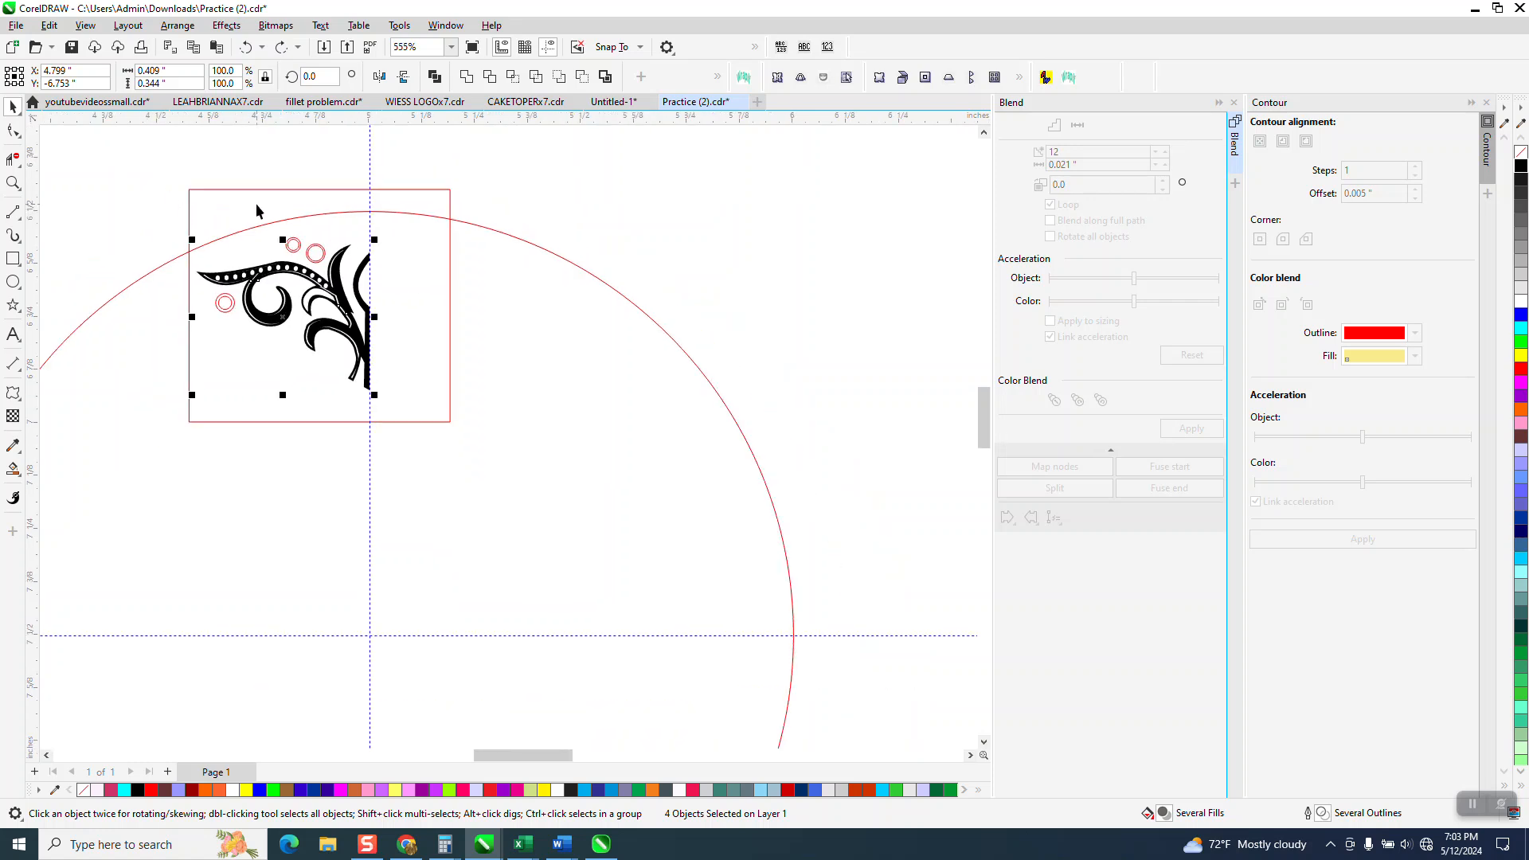
key(ctrl+shift+z)
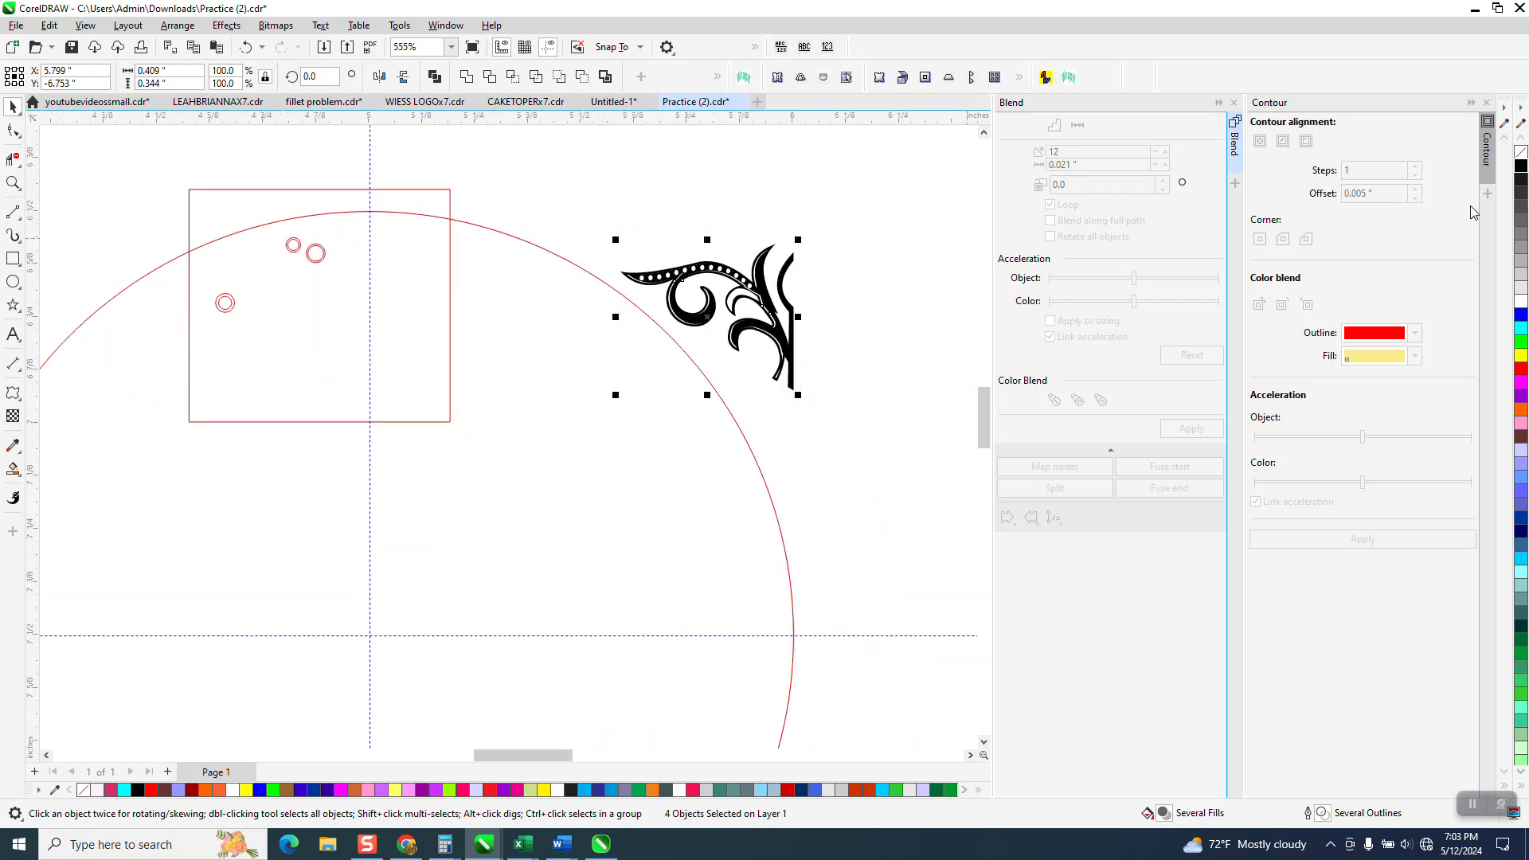
click(1520, 152)
right_click(1520, 165)
click(13, 182)
drag(649, 227, 863, 419)
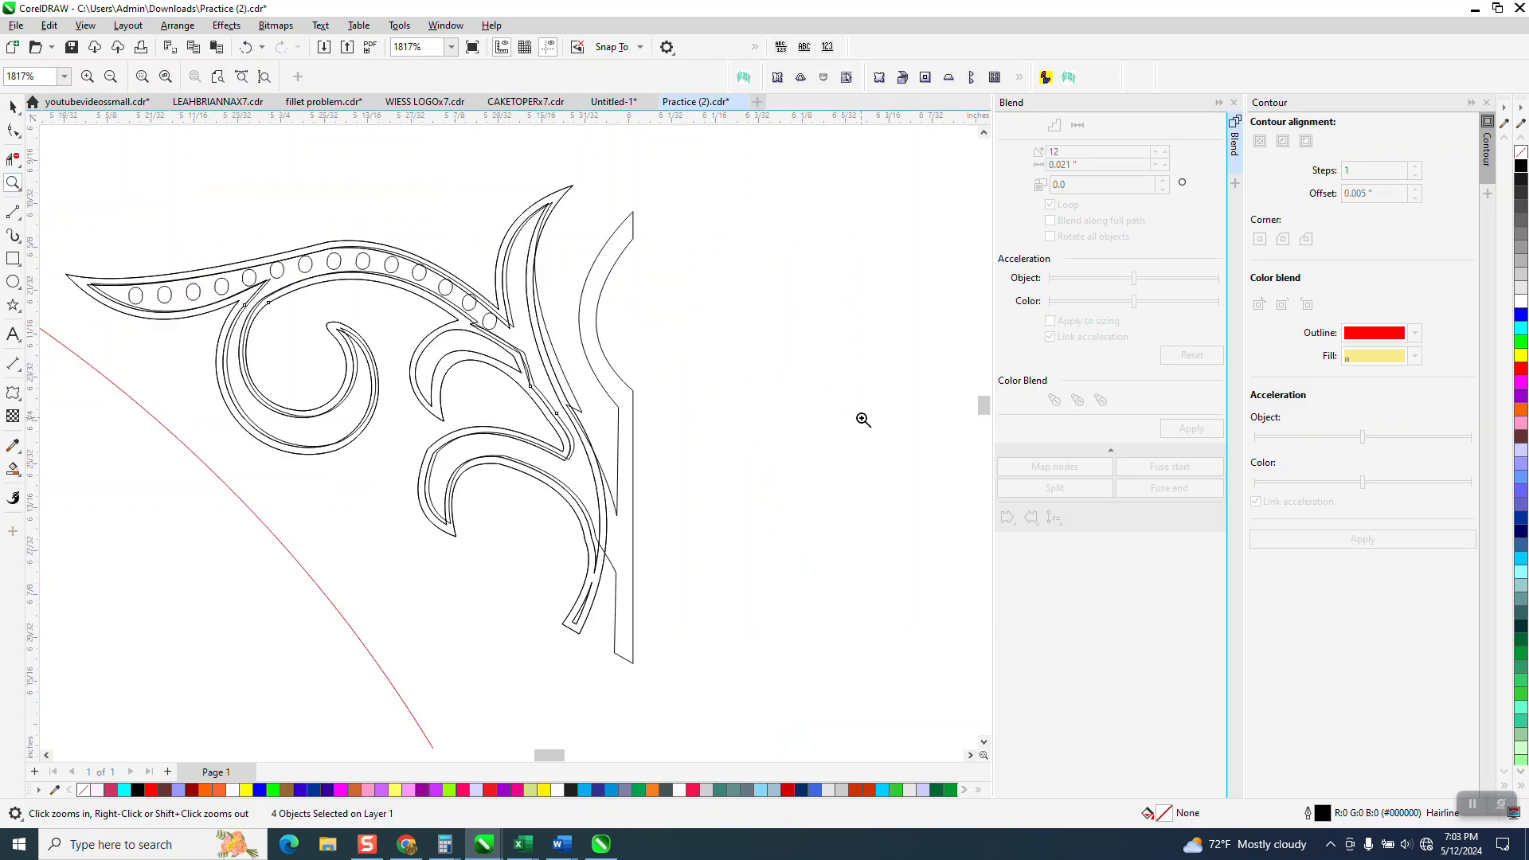
scroll(757, 375, down, 1)
key(space)
click(177, 25)
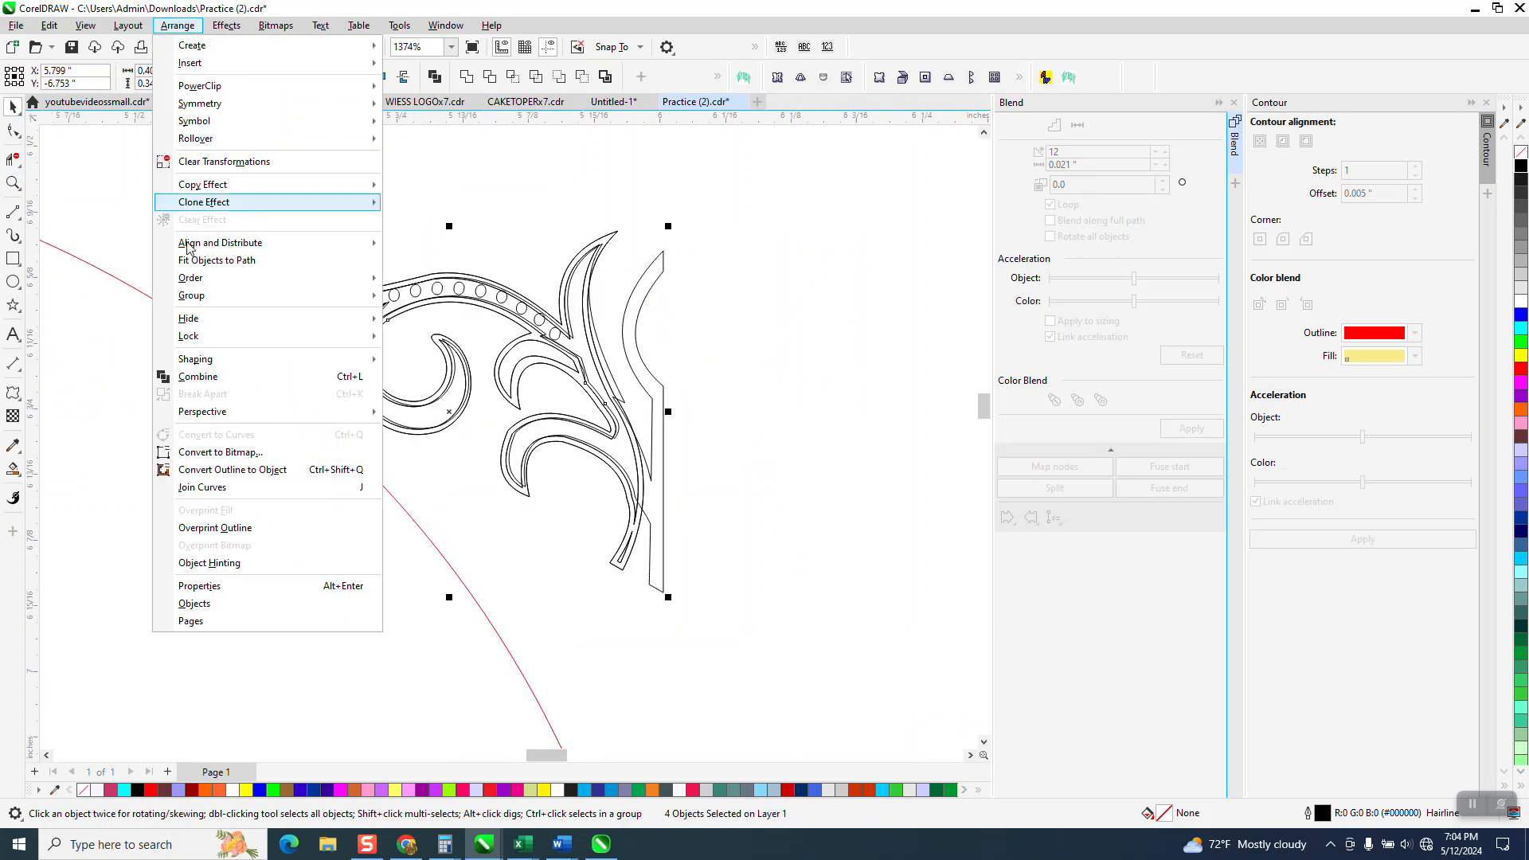
mouse_move(219, 300)
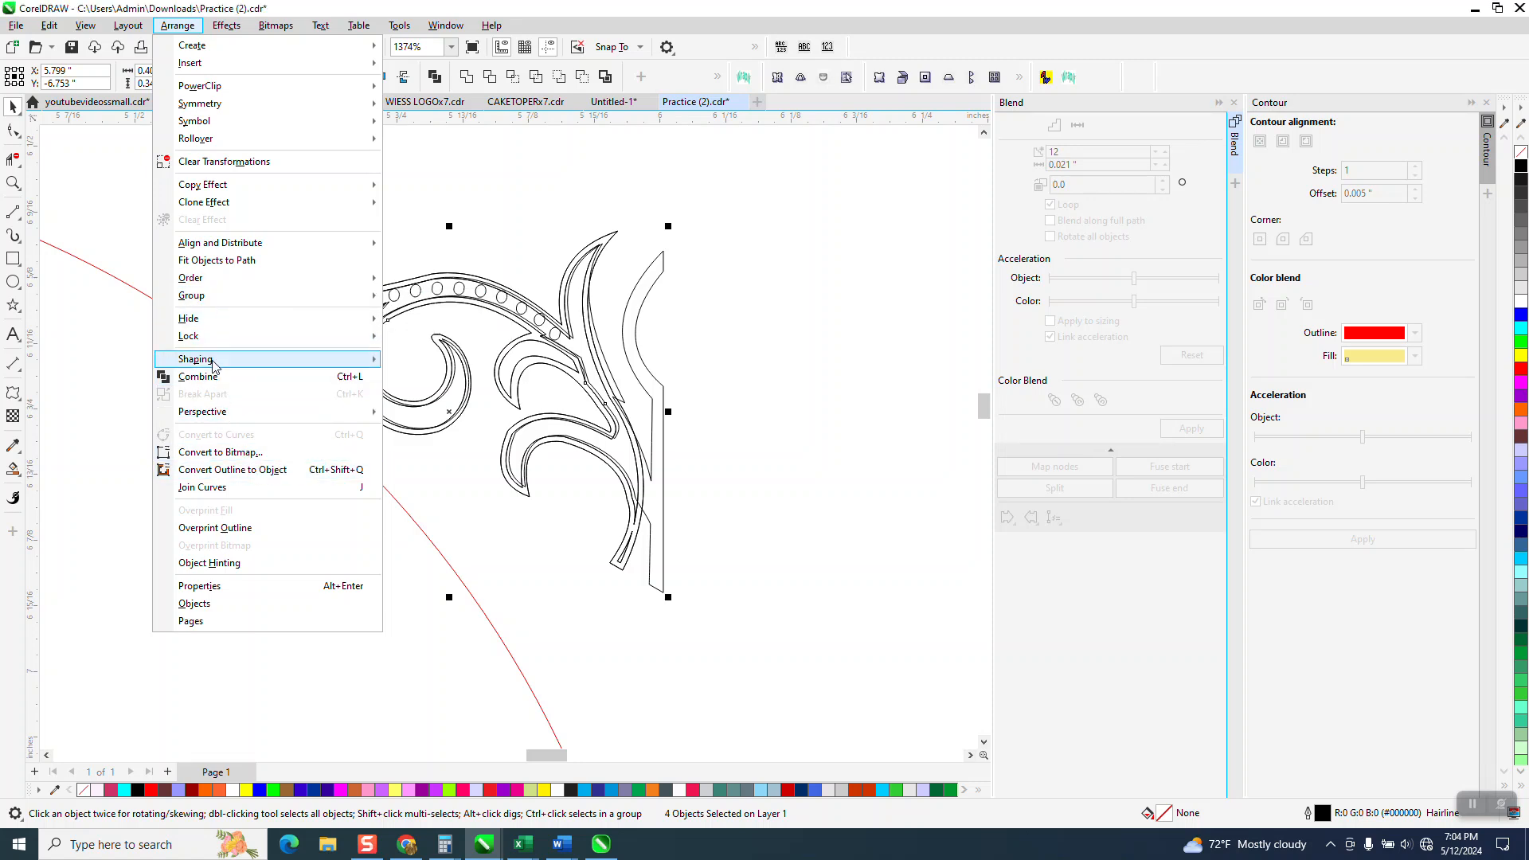
click(778, 229)
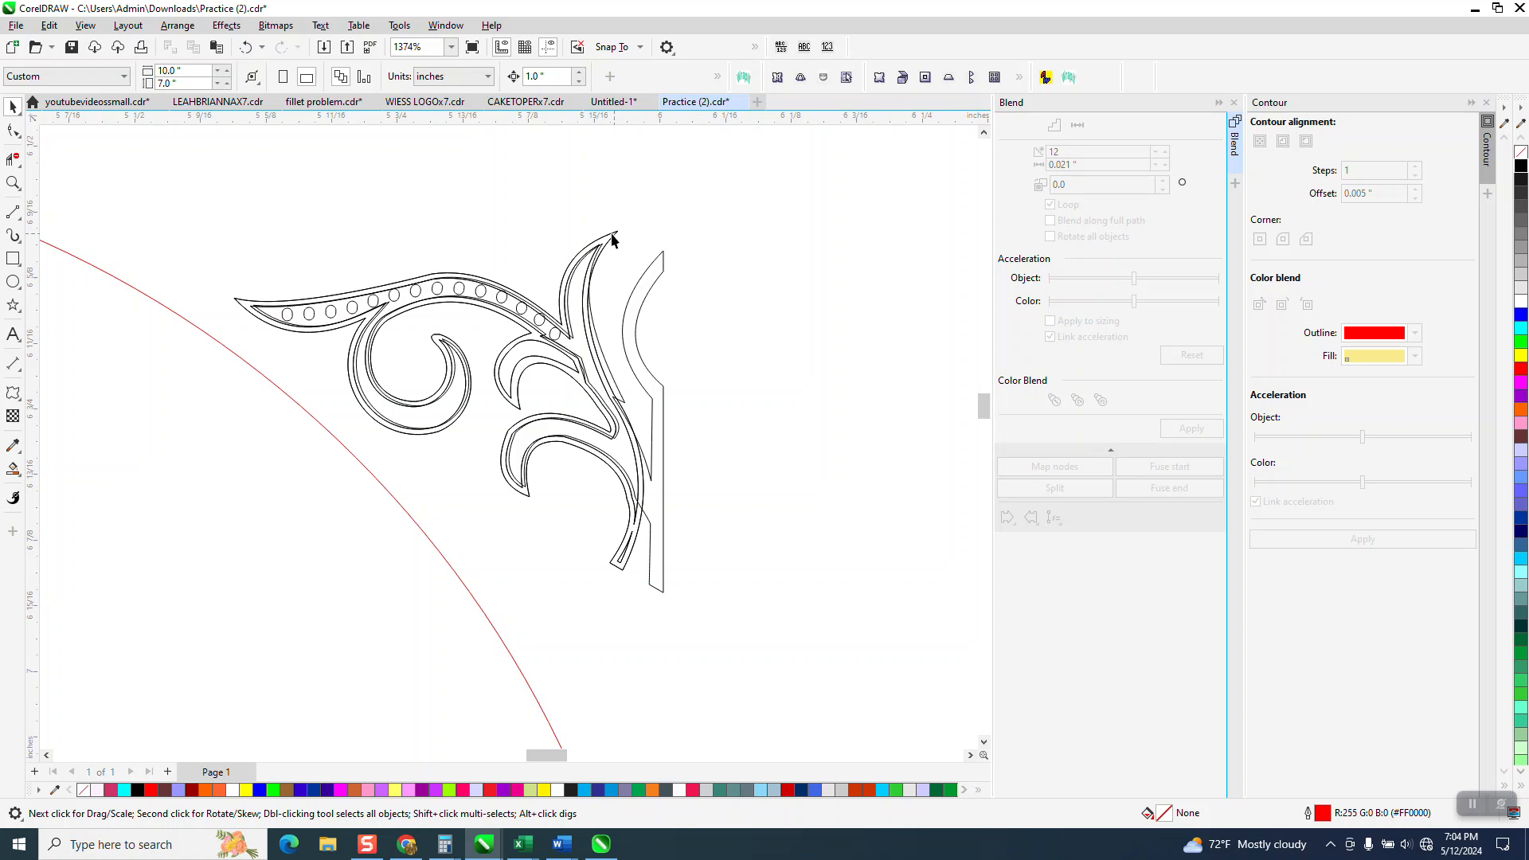
Step: Select the ornament curve with the beaded band and move it 1 inch to the right, clear of the double-outlined pieces
click(589, 257)
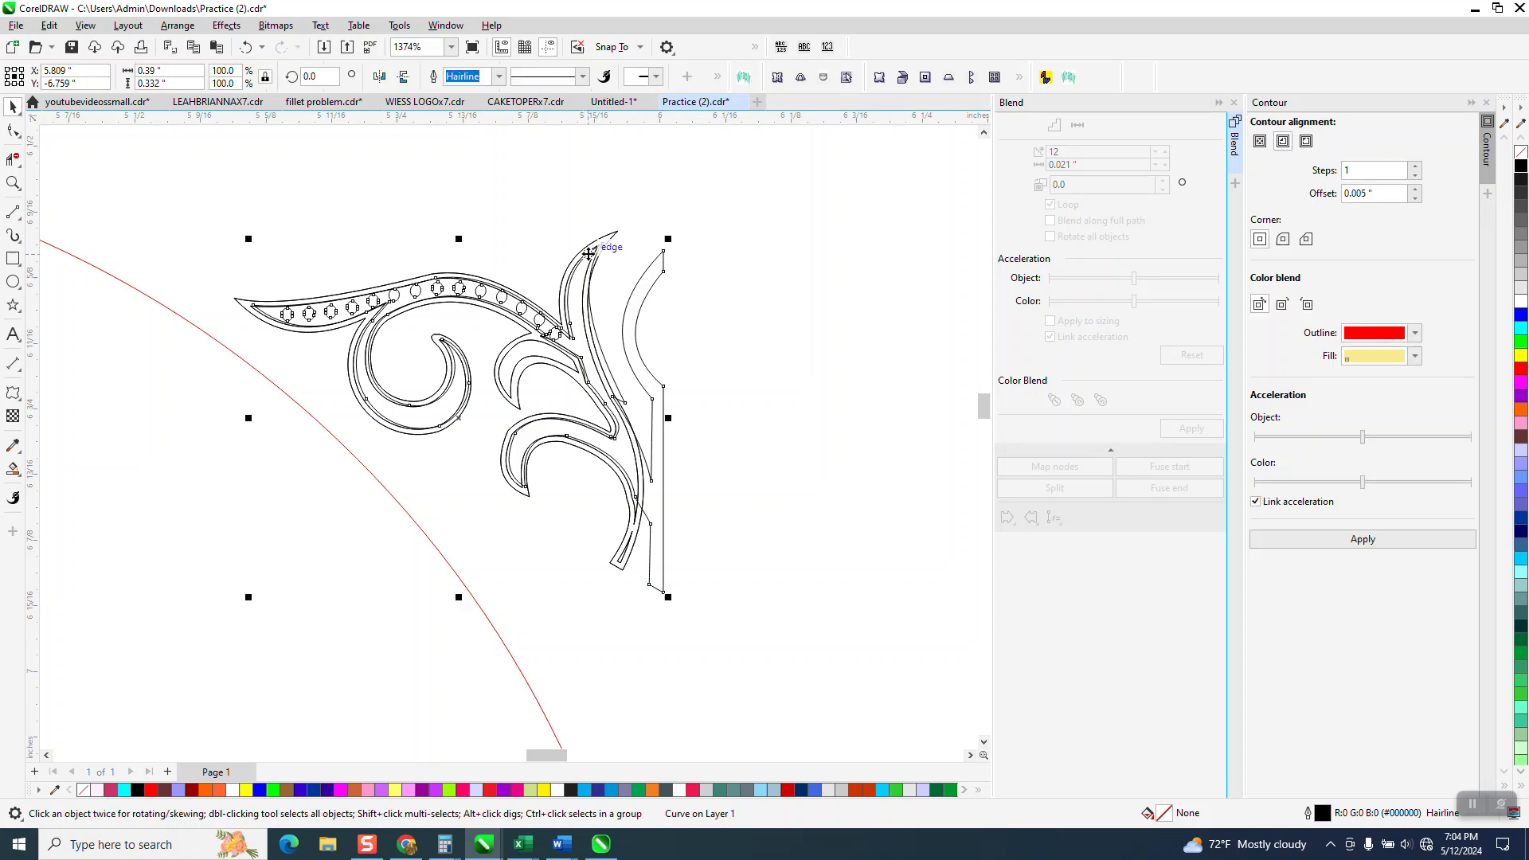
click(589, 256)
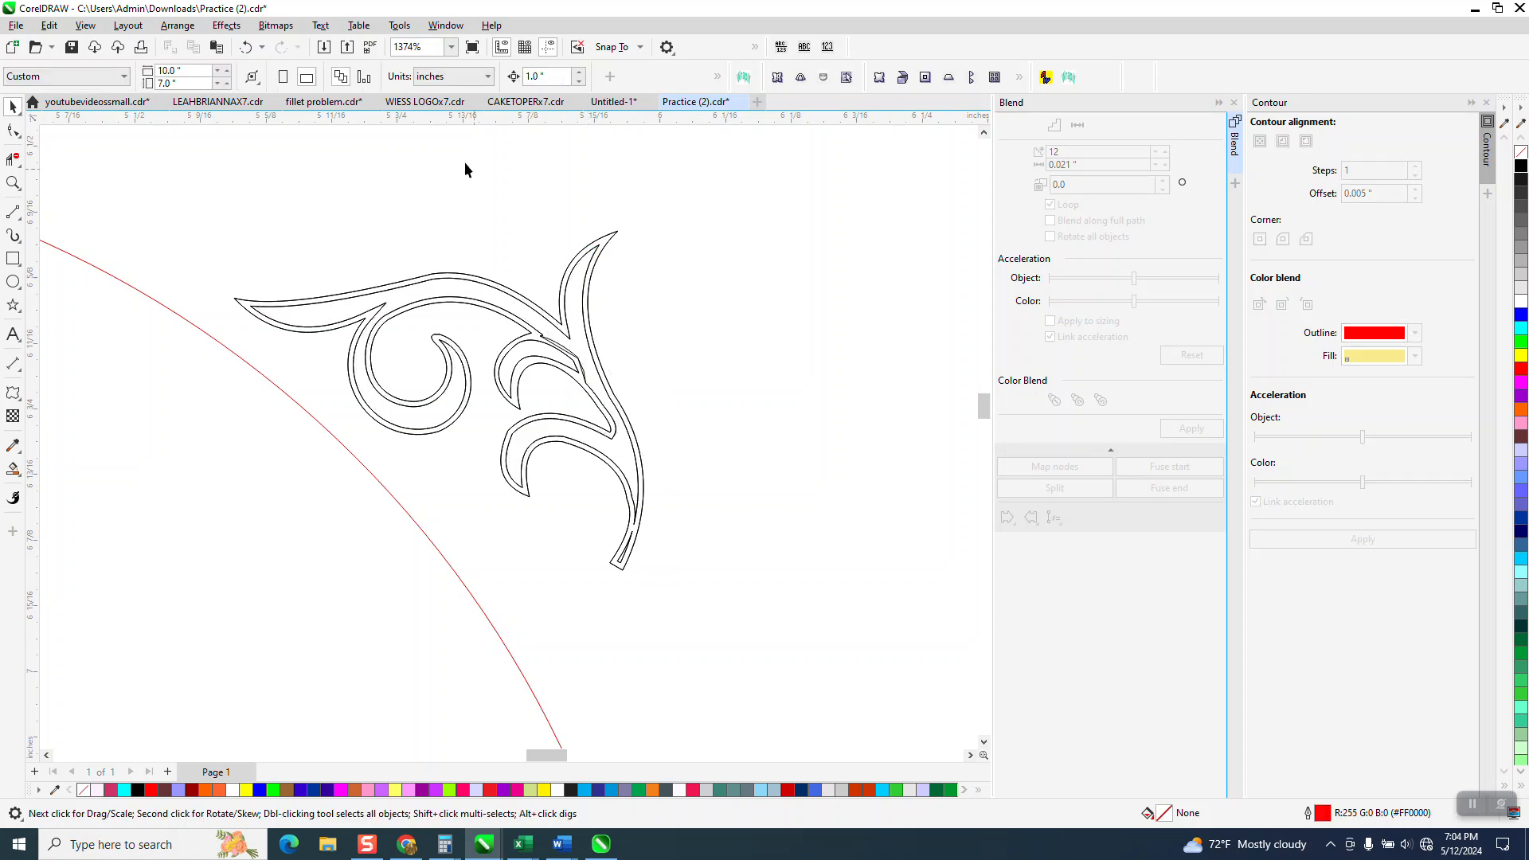
click(248, 47)
scroll(231, 218, down, 1)
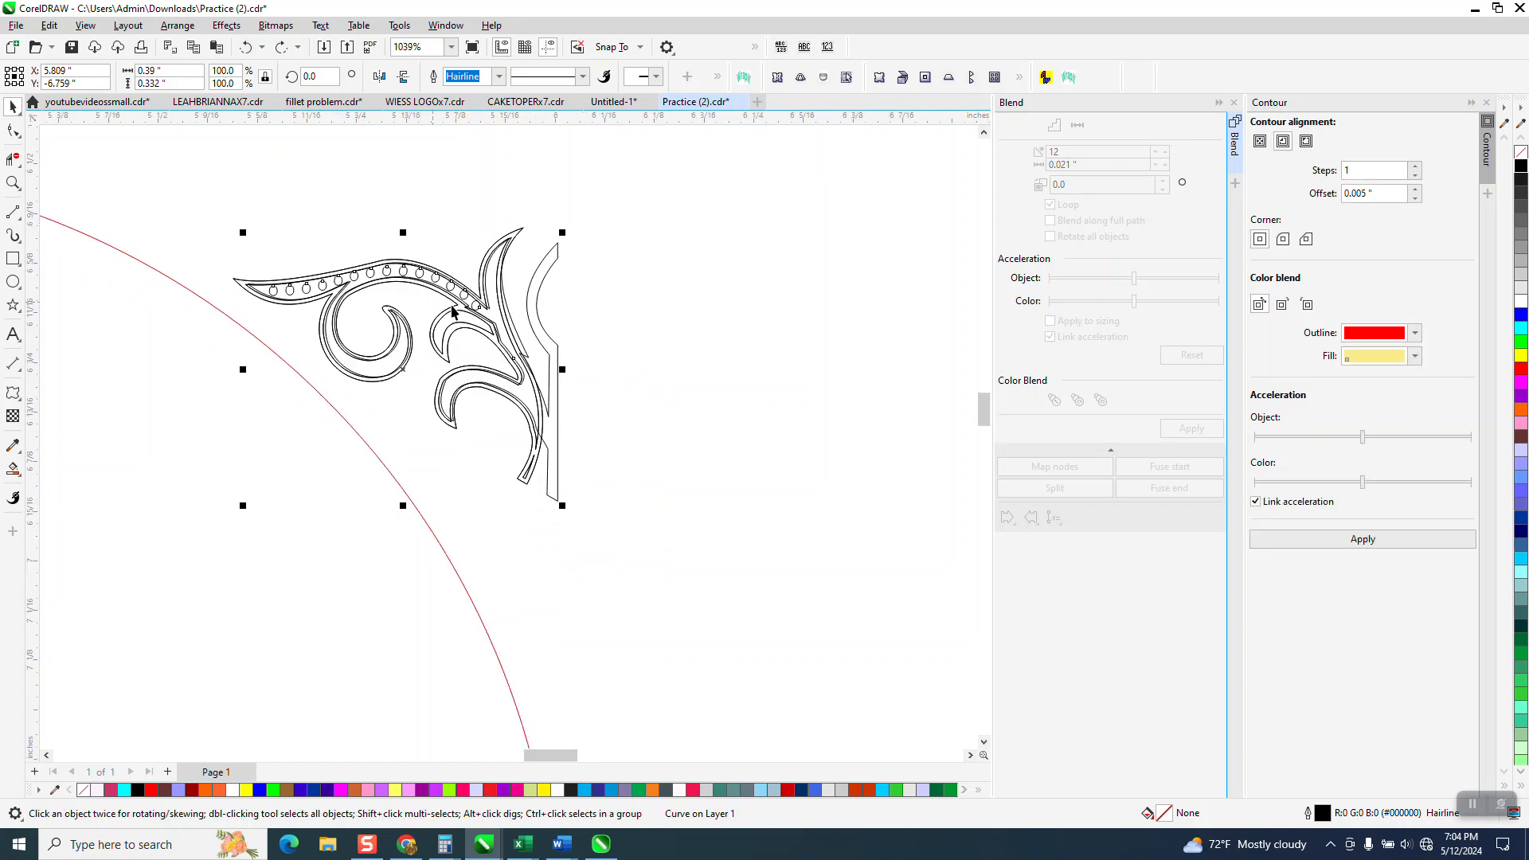
key(Delete)
scroll(565, 354, down, 2)
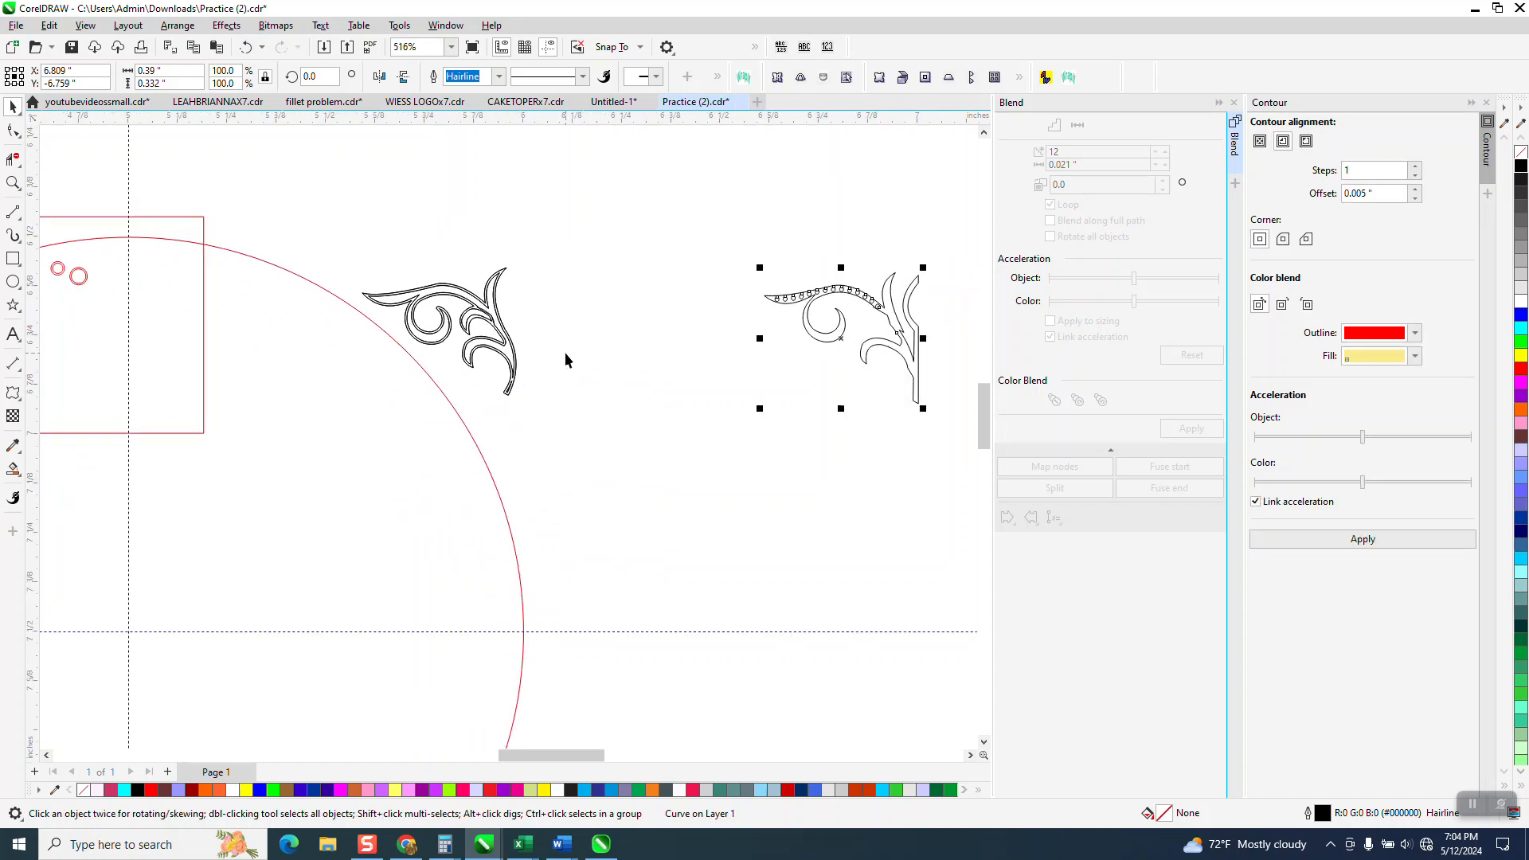
Step: Delete the double-outlined ornament pieces left behind beside the circle
drag(610, 219, 602, 366)
drag(379, 434, 341, 434)
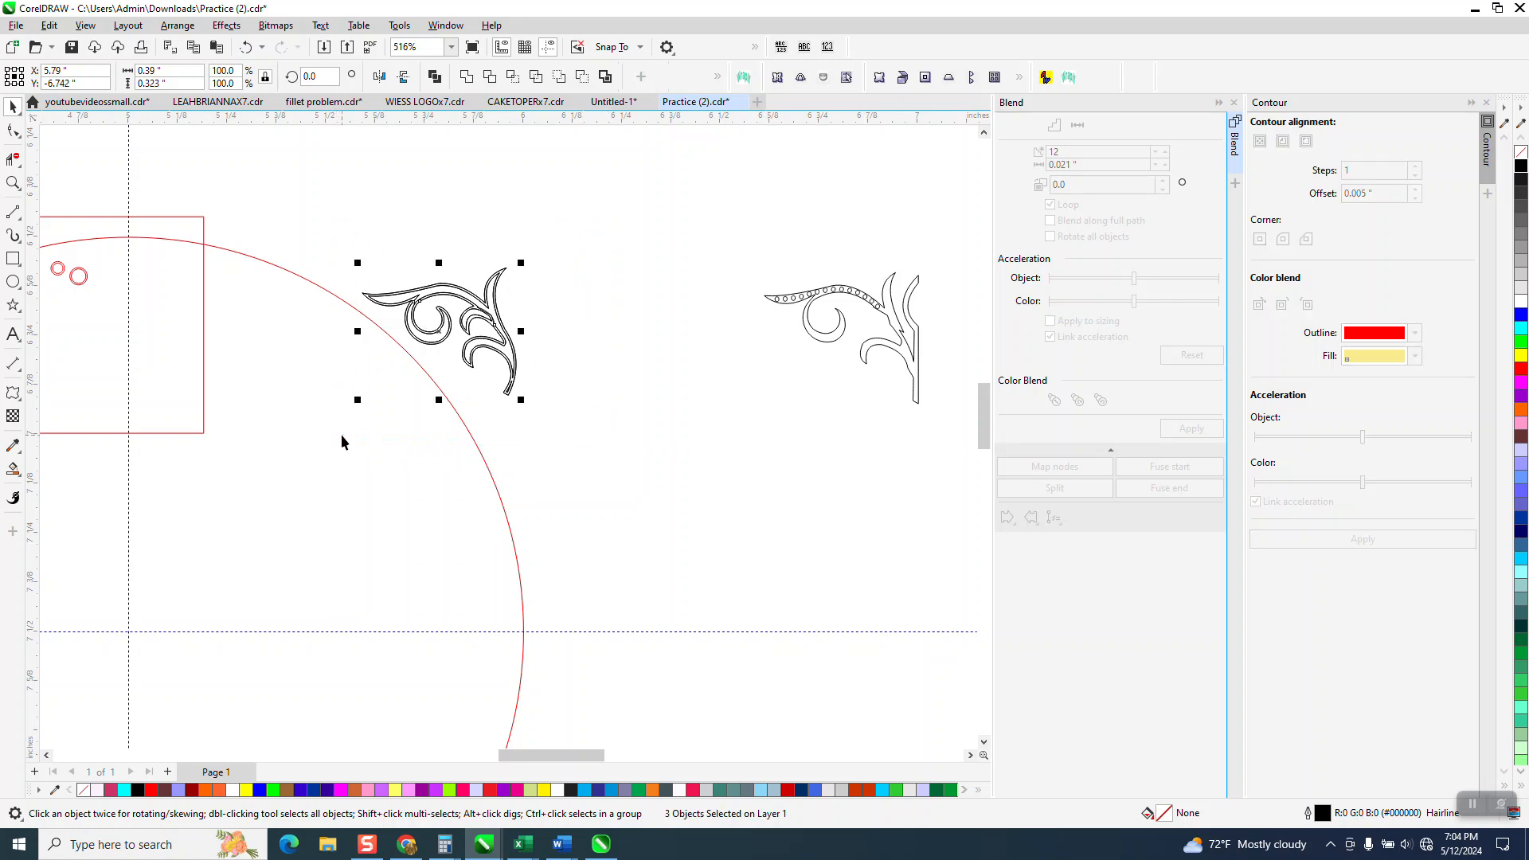
key(Delete)
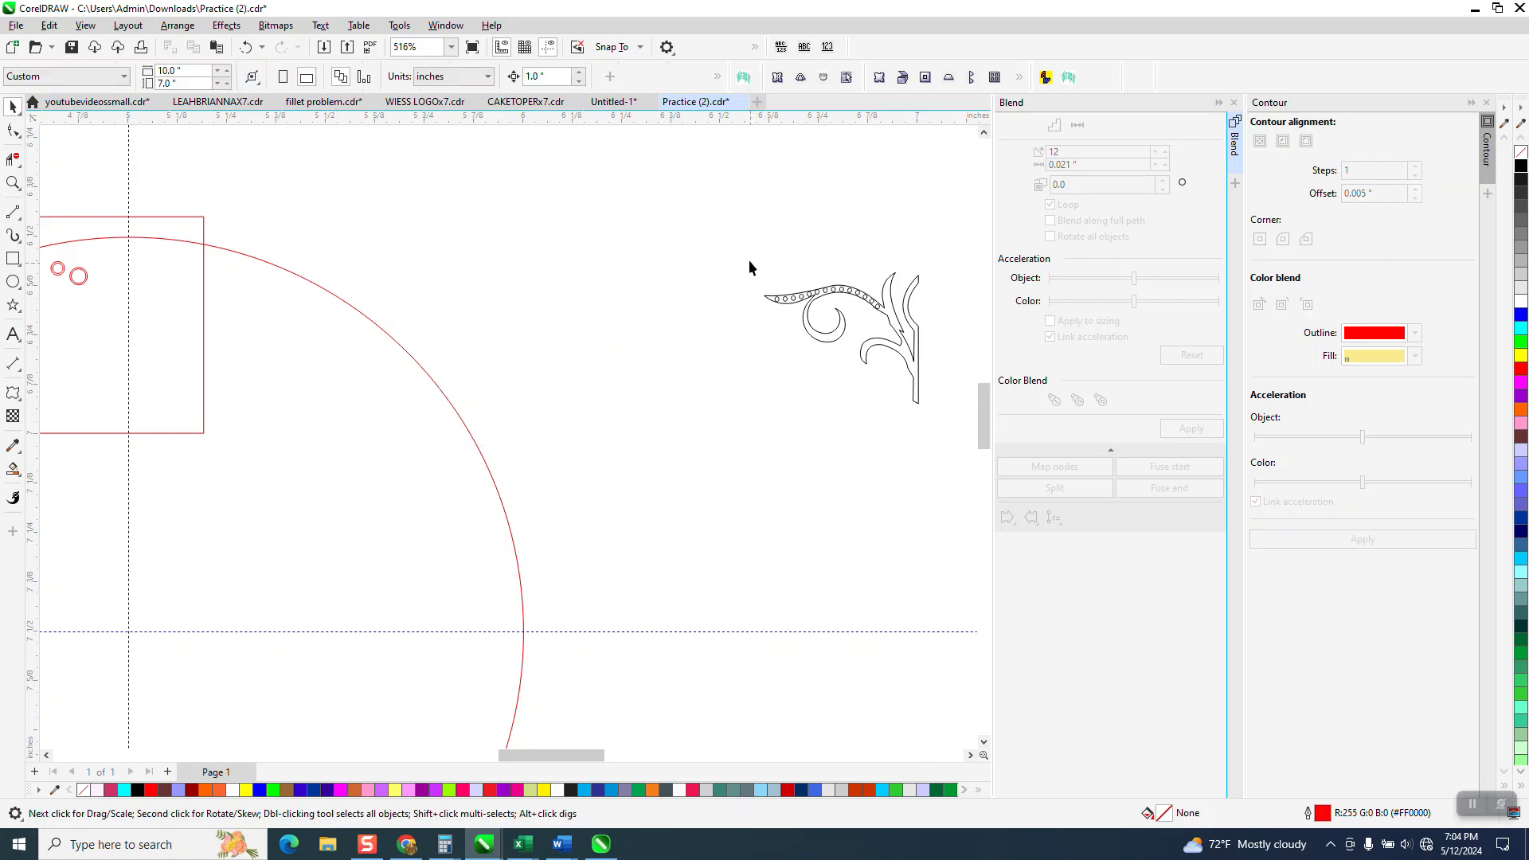
Step: Move the remaining ornament curve 2 inches to the left, back into the circle against the vertical guideline
drag(866, 389, 951, 428)
key(Left)
key(Left)
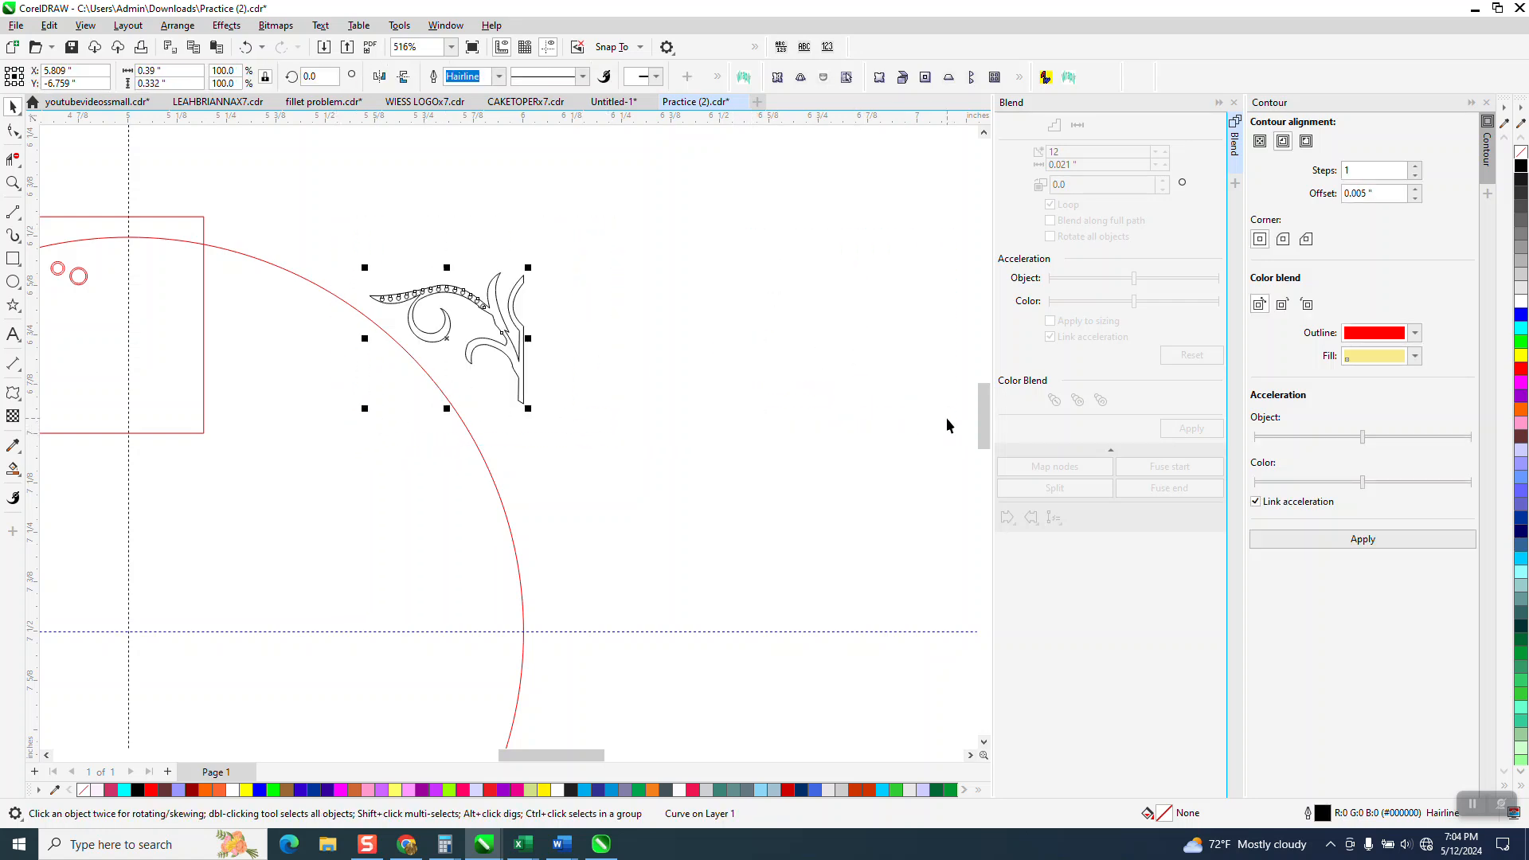
scroll(945, 422, down, 1)
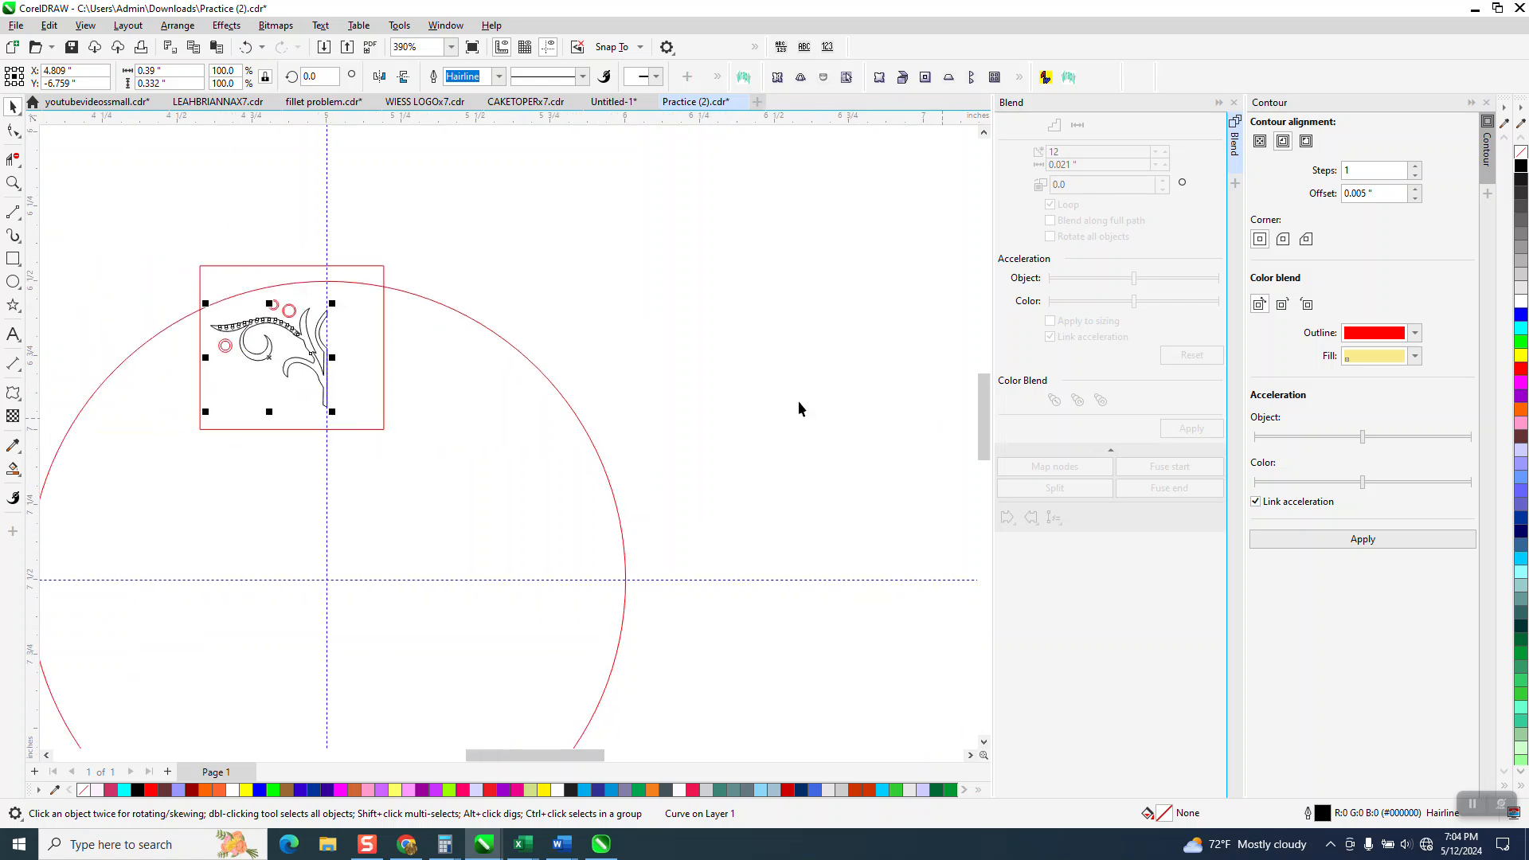
Step: Delete the red square around the half ornament
click(13, 183)
drag(196, 241, 528, 489)
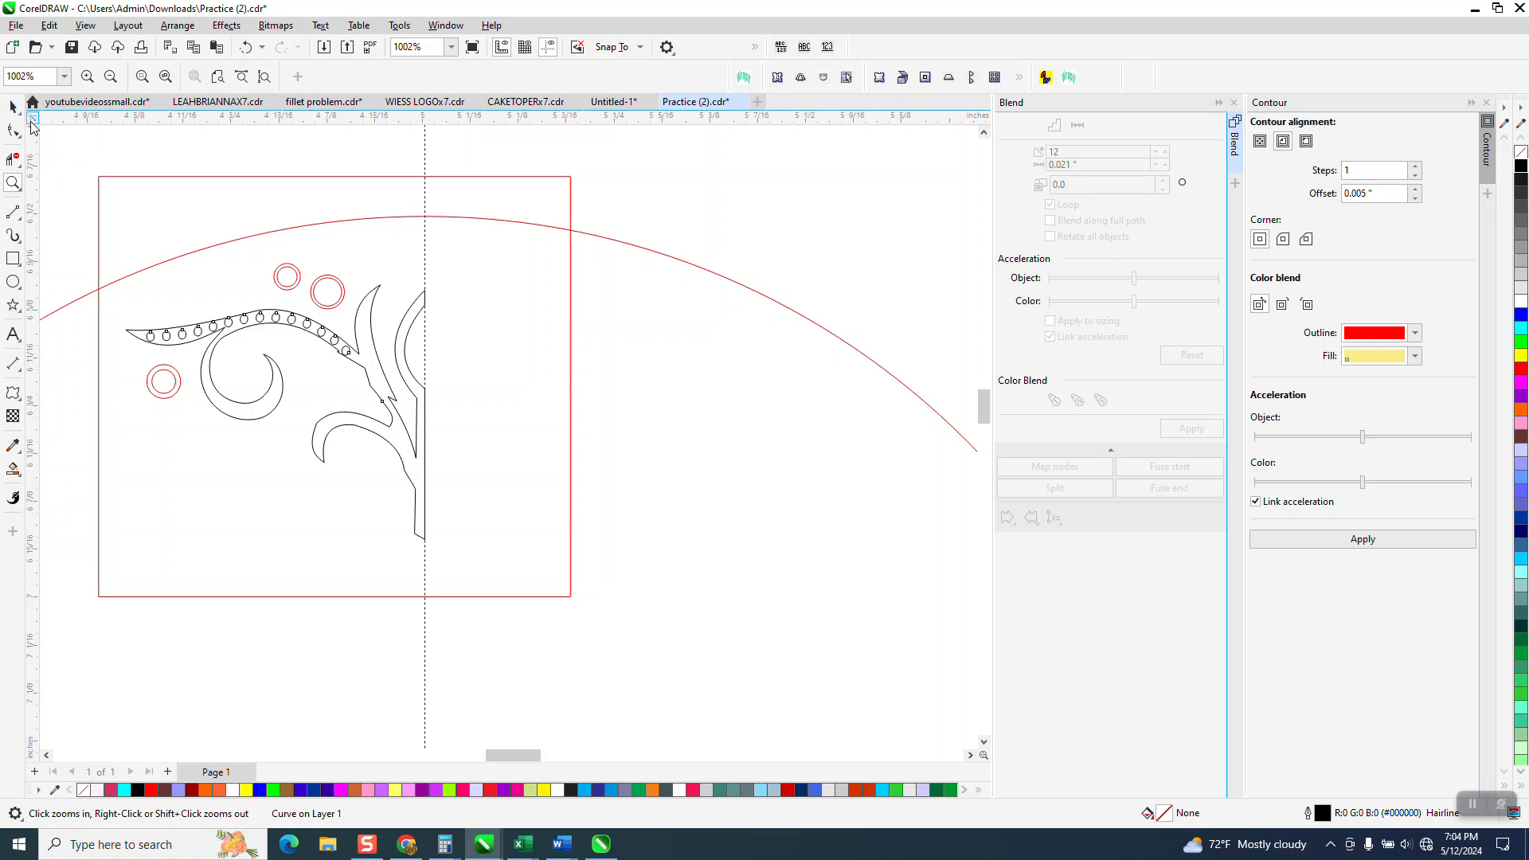
click(13, 108)
click(146, 176)
key(Delete)
Step: Group the half ornament with its red rings and mirror a copy to the other side of the vertical guideline
drag(96, 172, 592, 557)
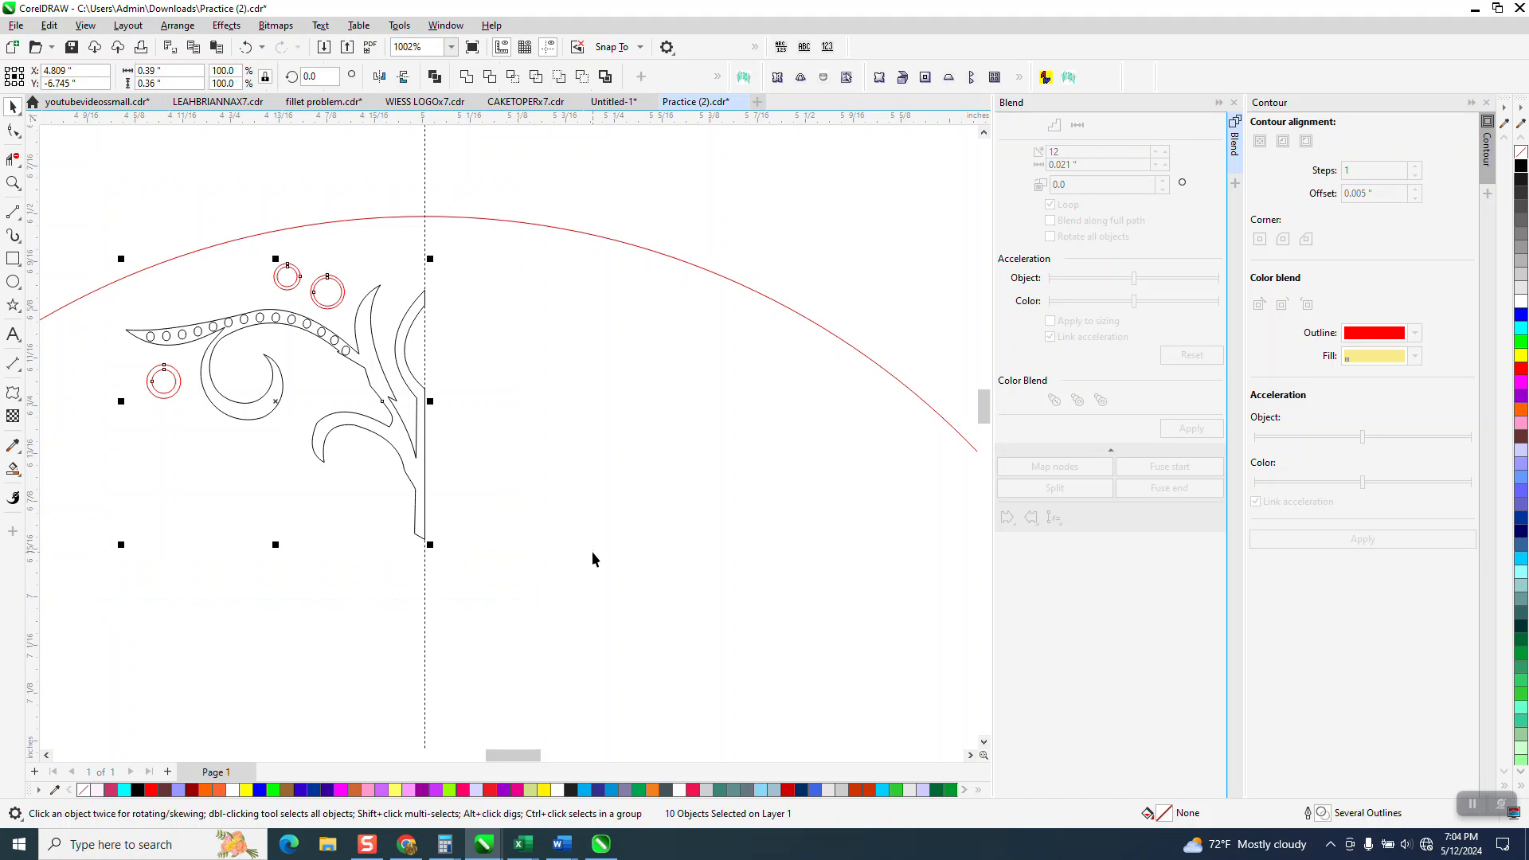
key(ctrl+g)
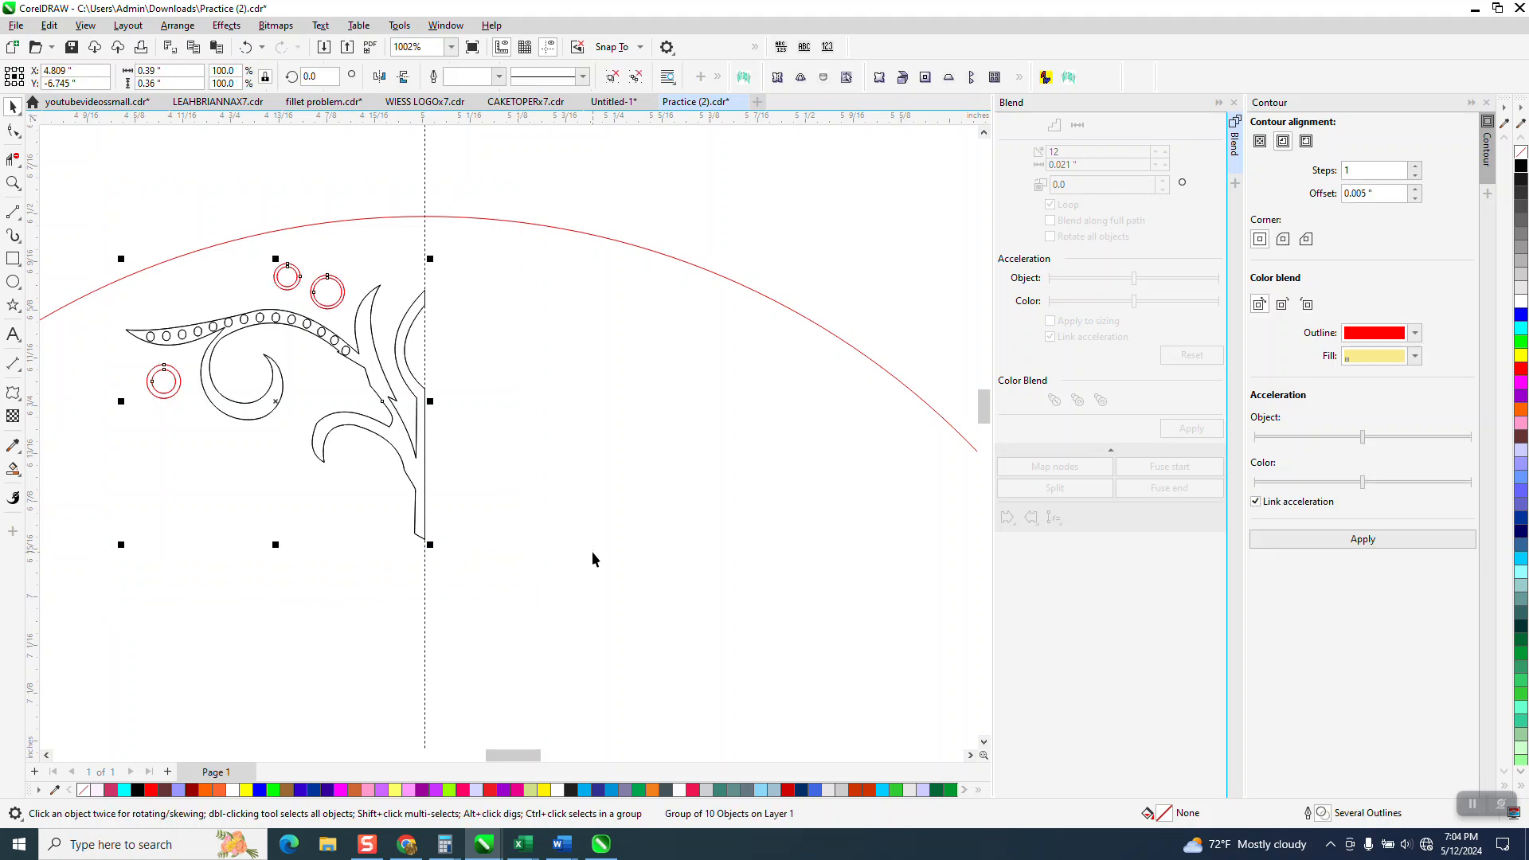
drag(118, 400, 729, 400)
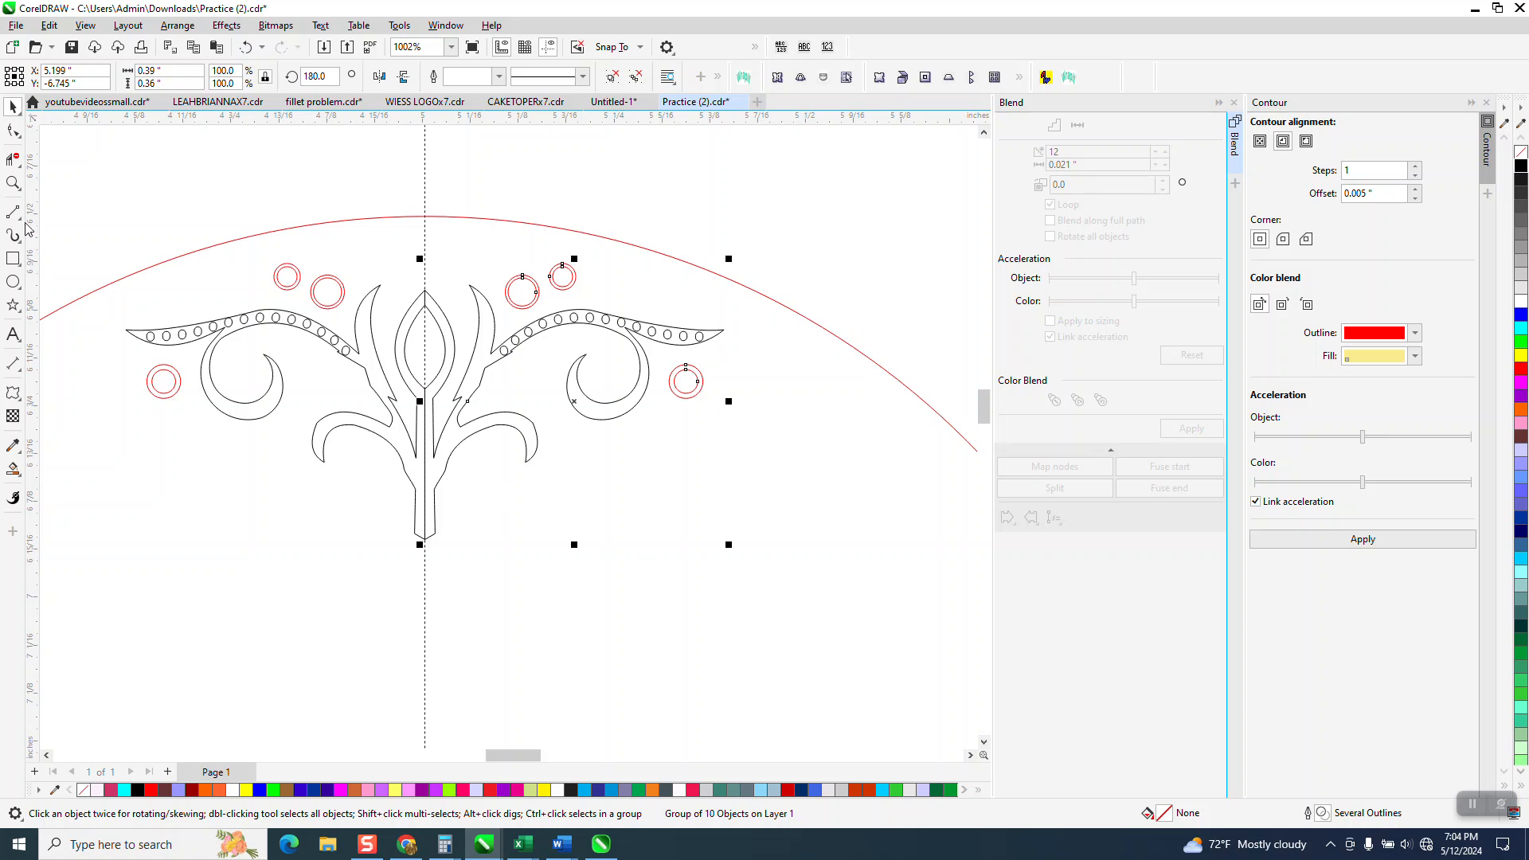
Step: Hide the guidelines and remove the vertical centre line between the two stem halves with Virtual Segment Delete
click(12, 183)
drag(369, 419, 556, 584)
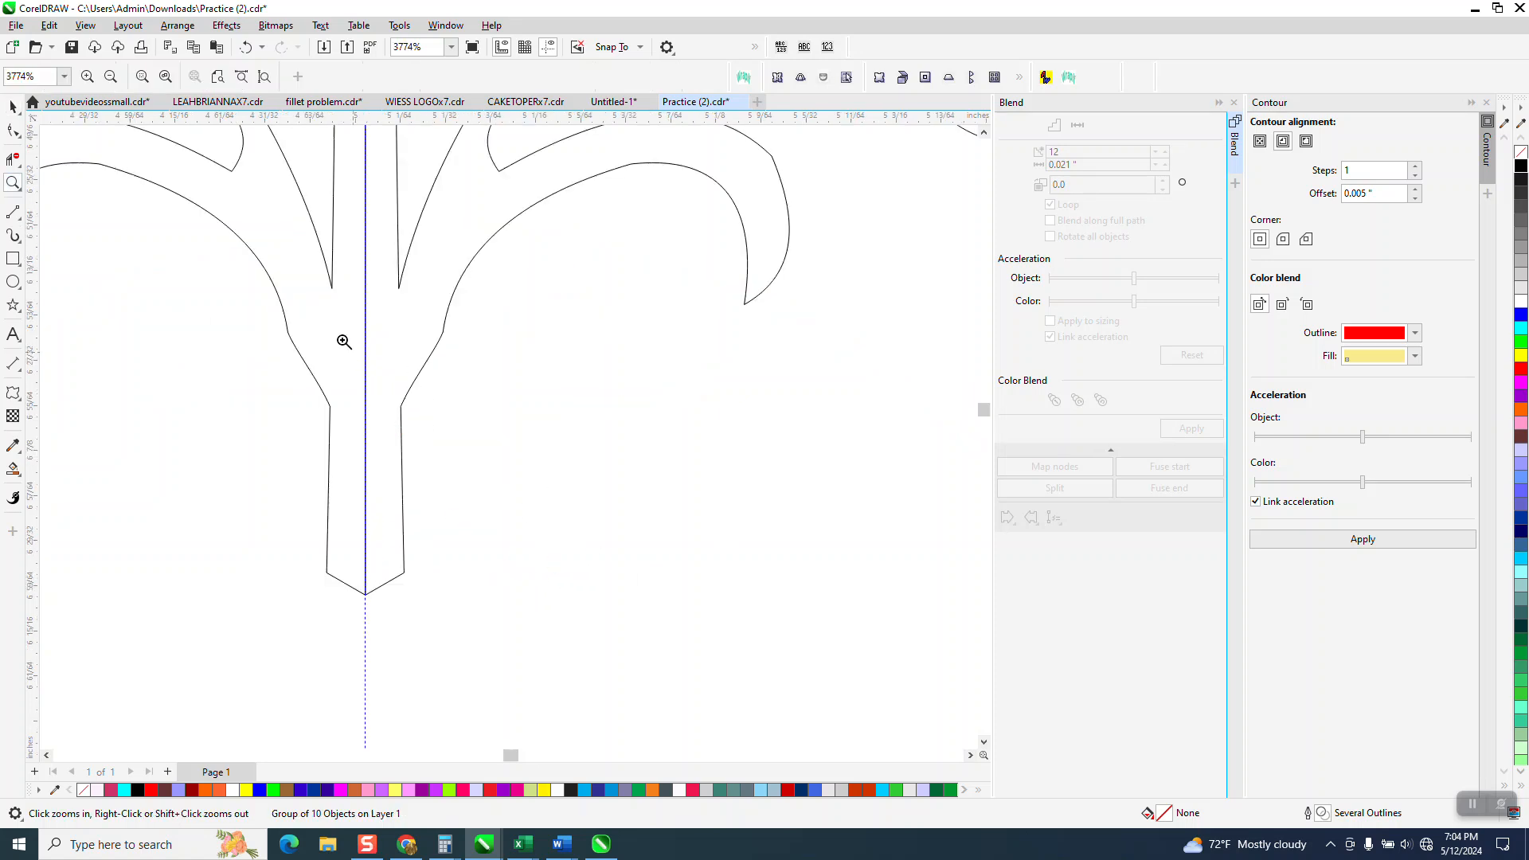
click(548, 47)
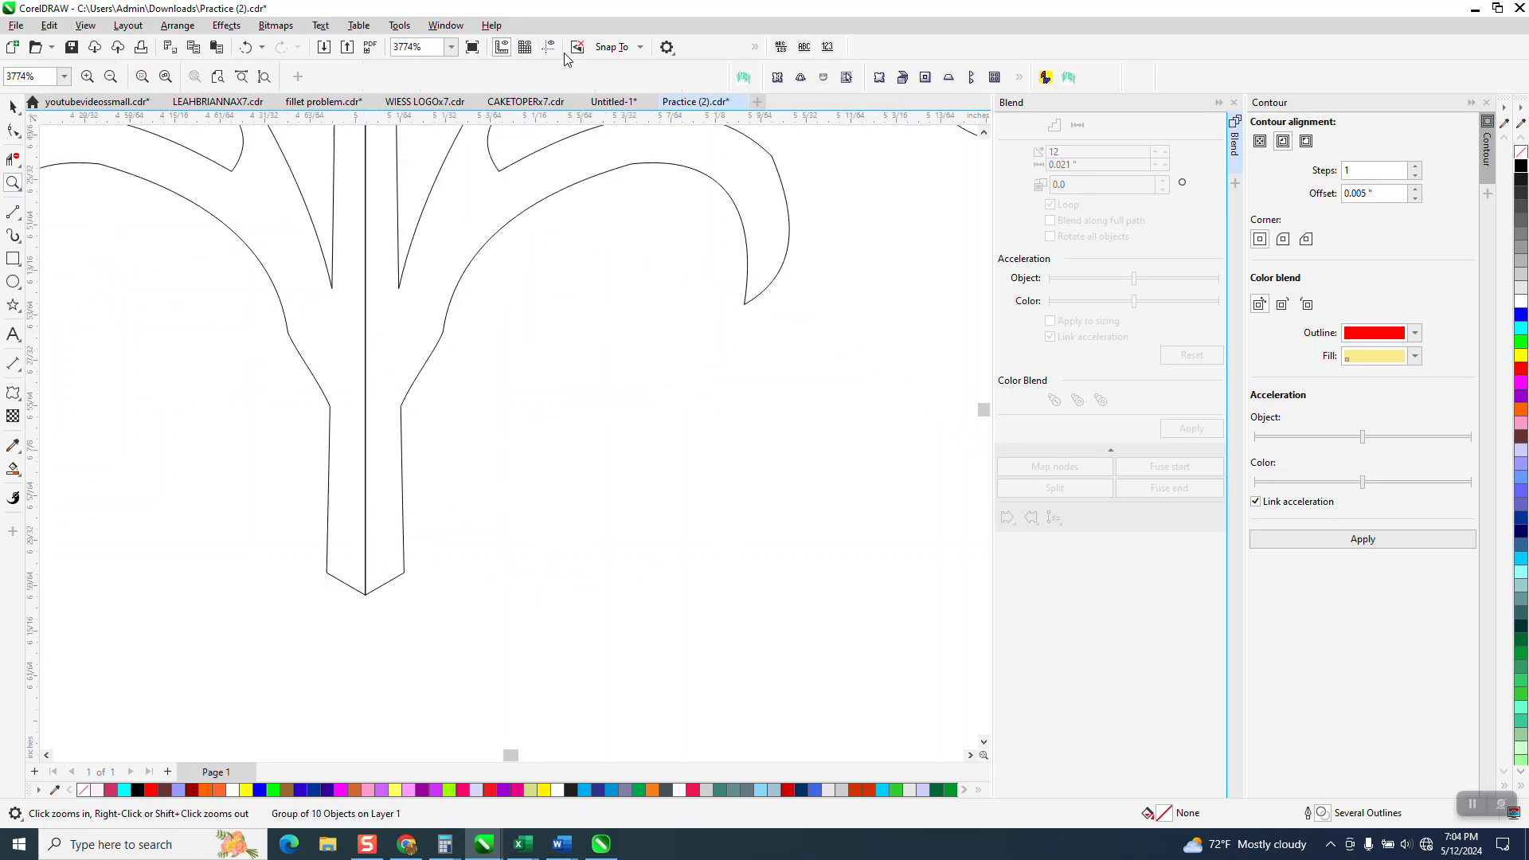
click(13, 159)
click(368, 350)
Step: Try filling both mirrored ornament groups, rings included, with black, and undo the fill
scroll(390, 518, down, 2)
scroll(395, 516, down, 1)
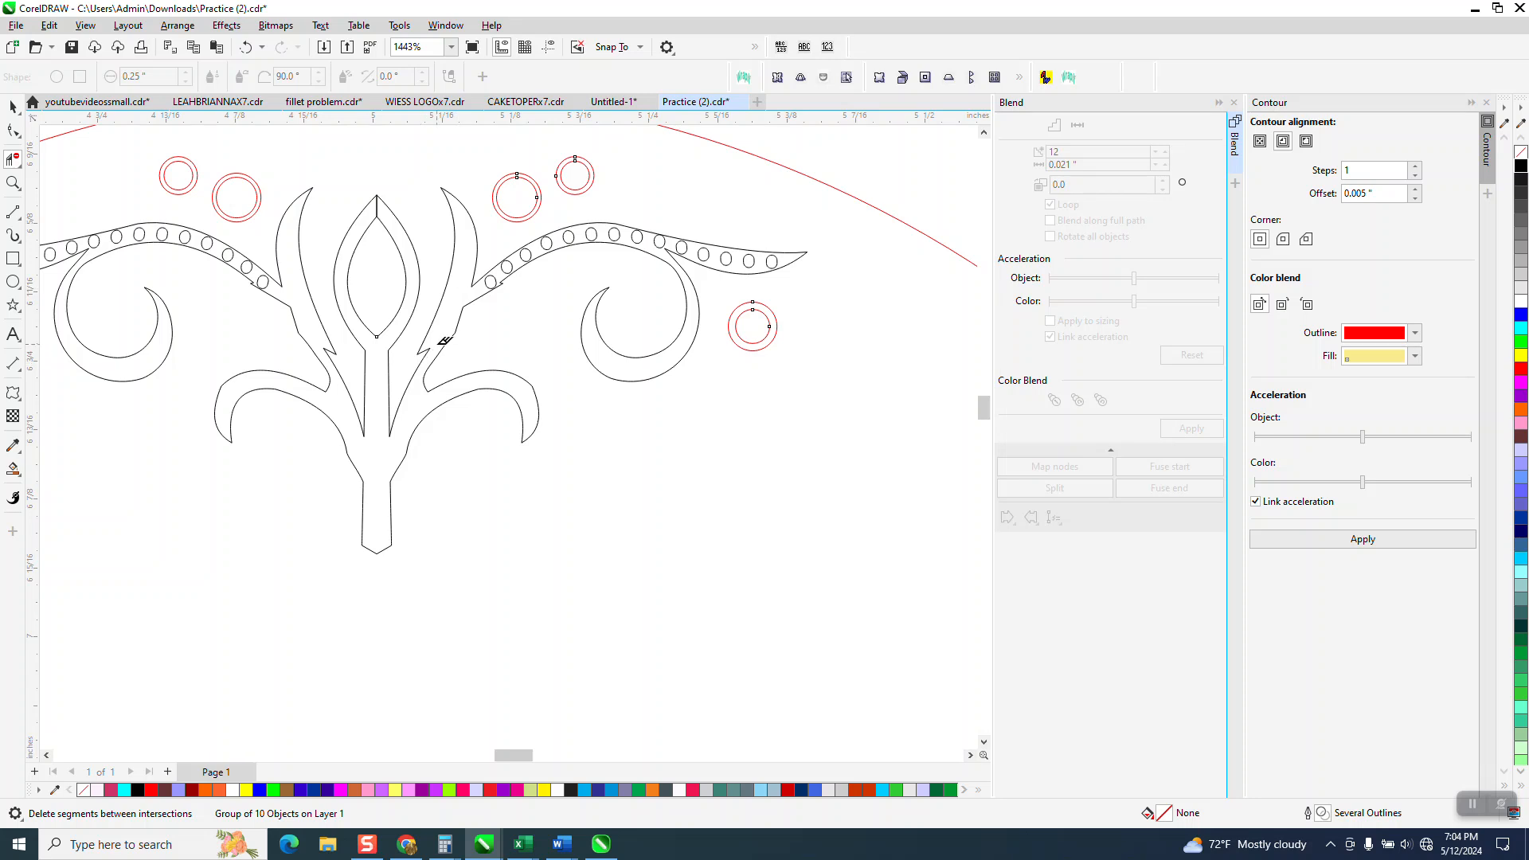
scroll(436, 354, down, 1)
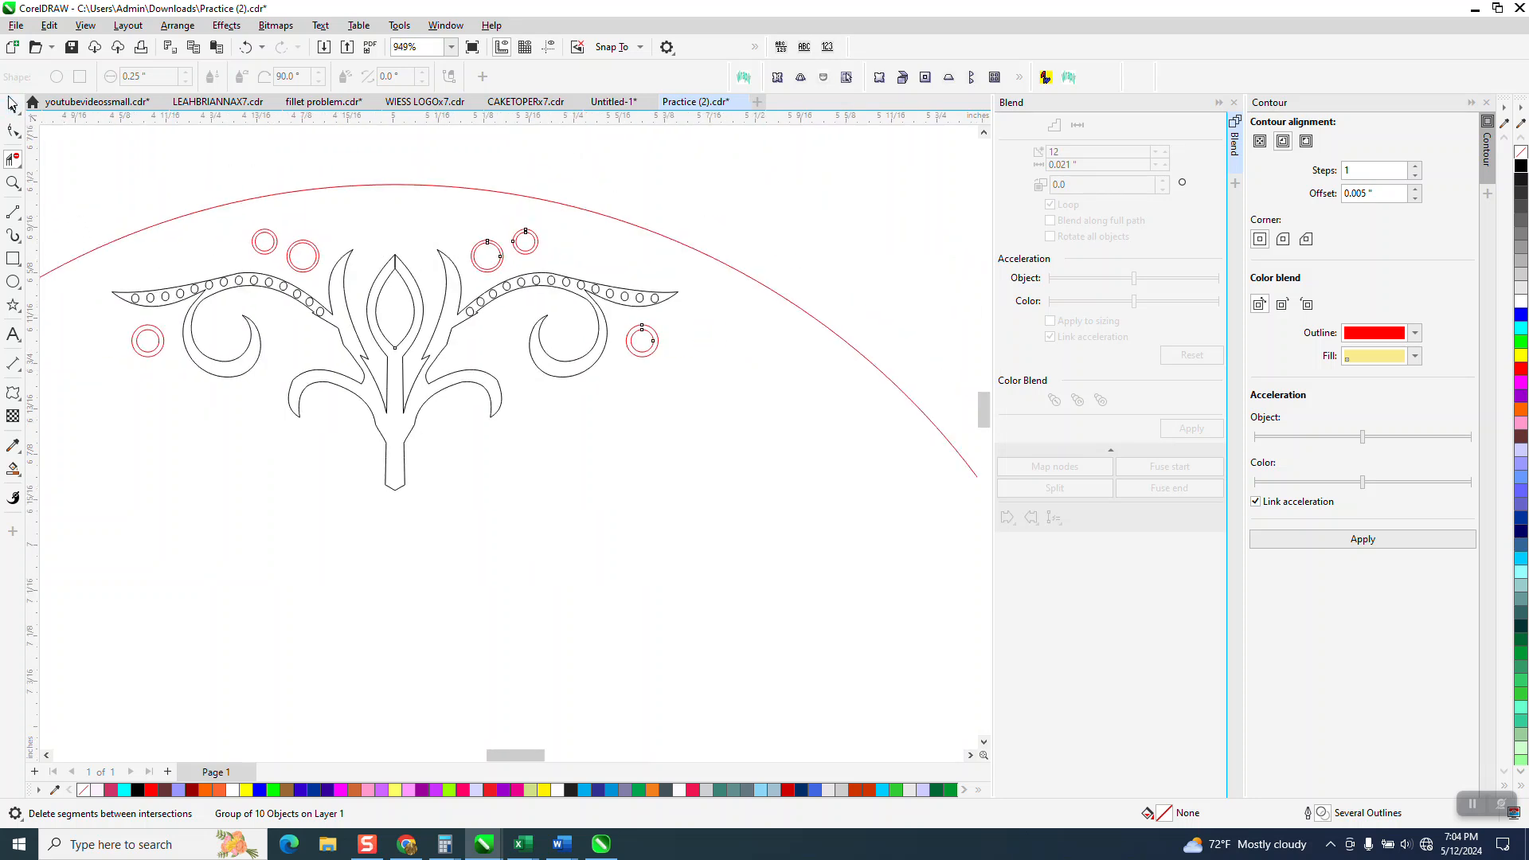
click(13, 106)
scroll(579, 293, down, 1)
drag(86, 169, 576, 437)
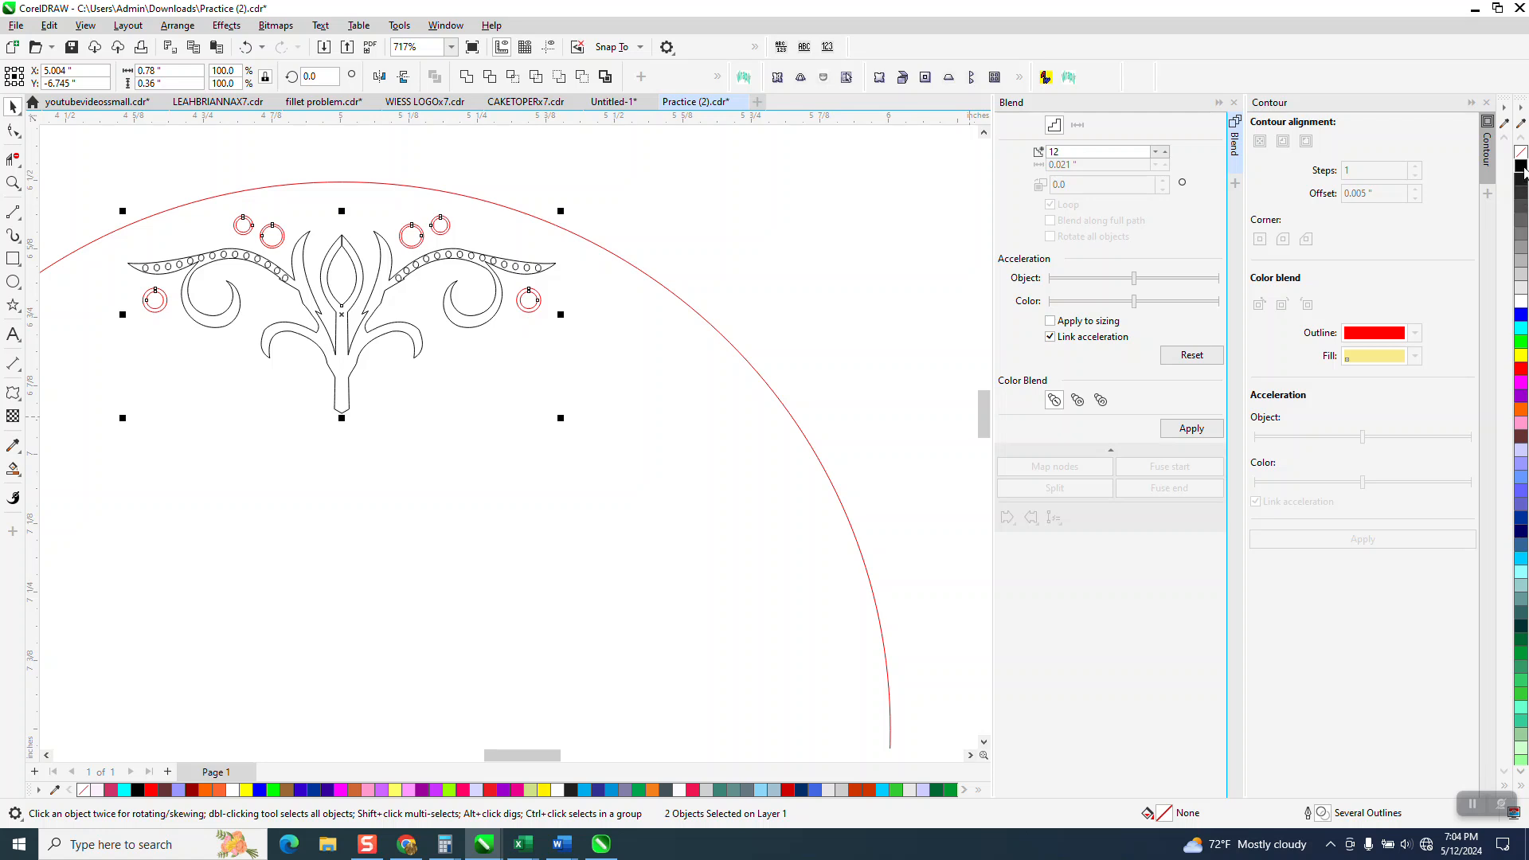
click(1522, 166)
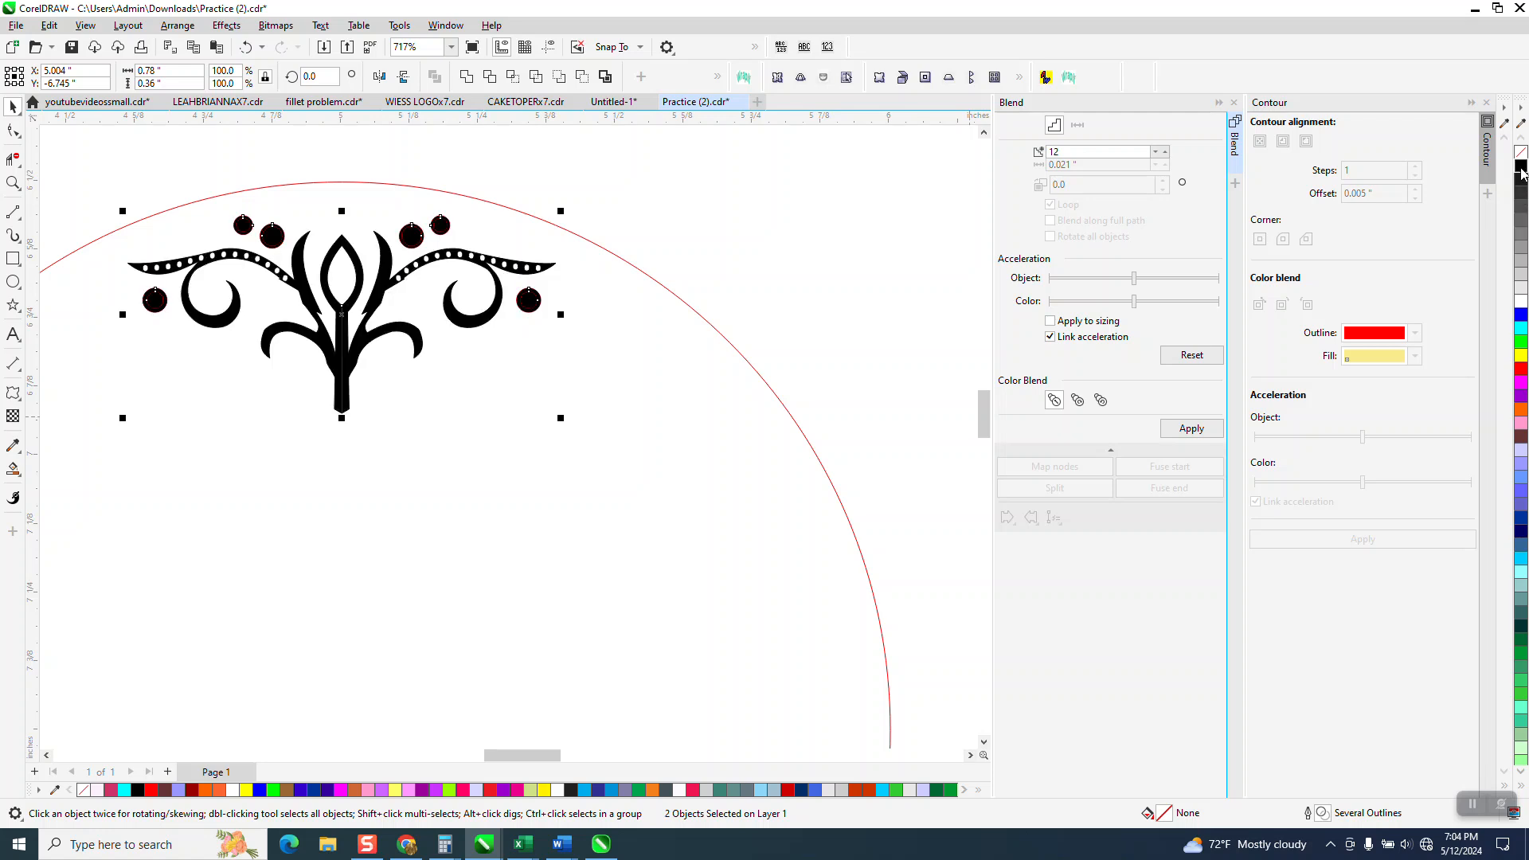
click(249, 47)
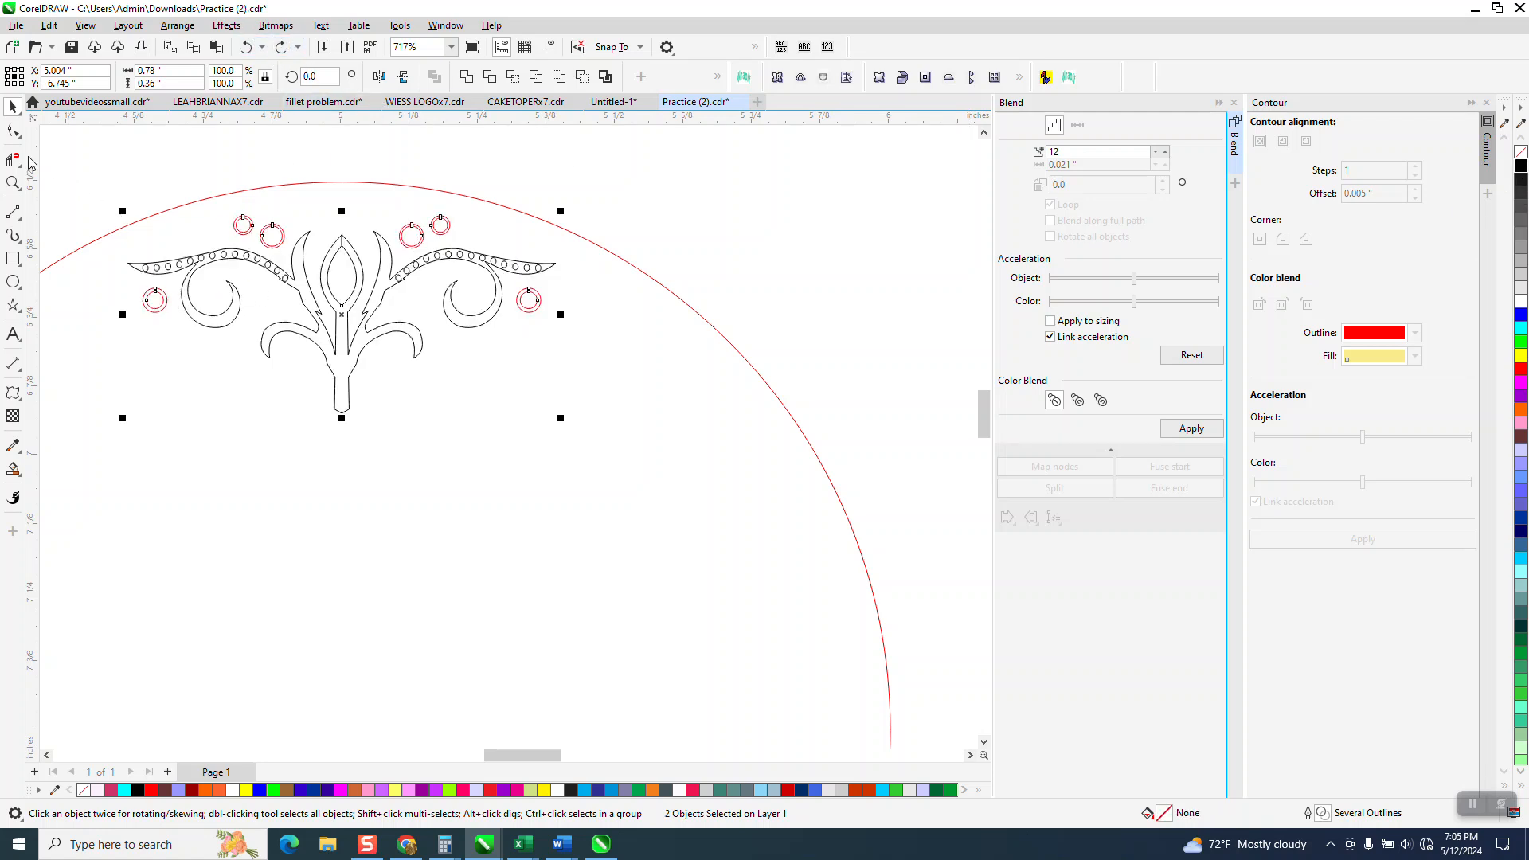
Step: Remove the short vertical segment at the tip of the central leaf with Virtual Segment Delete
click(13, 183)
drag(341, 211, 371, 285)
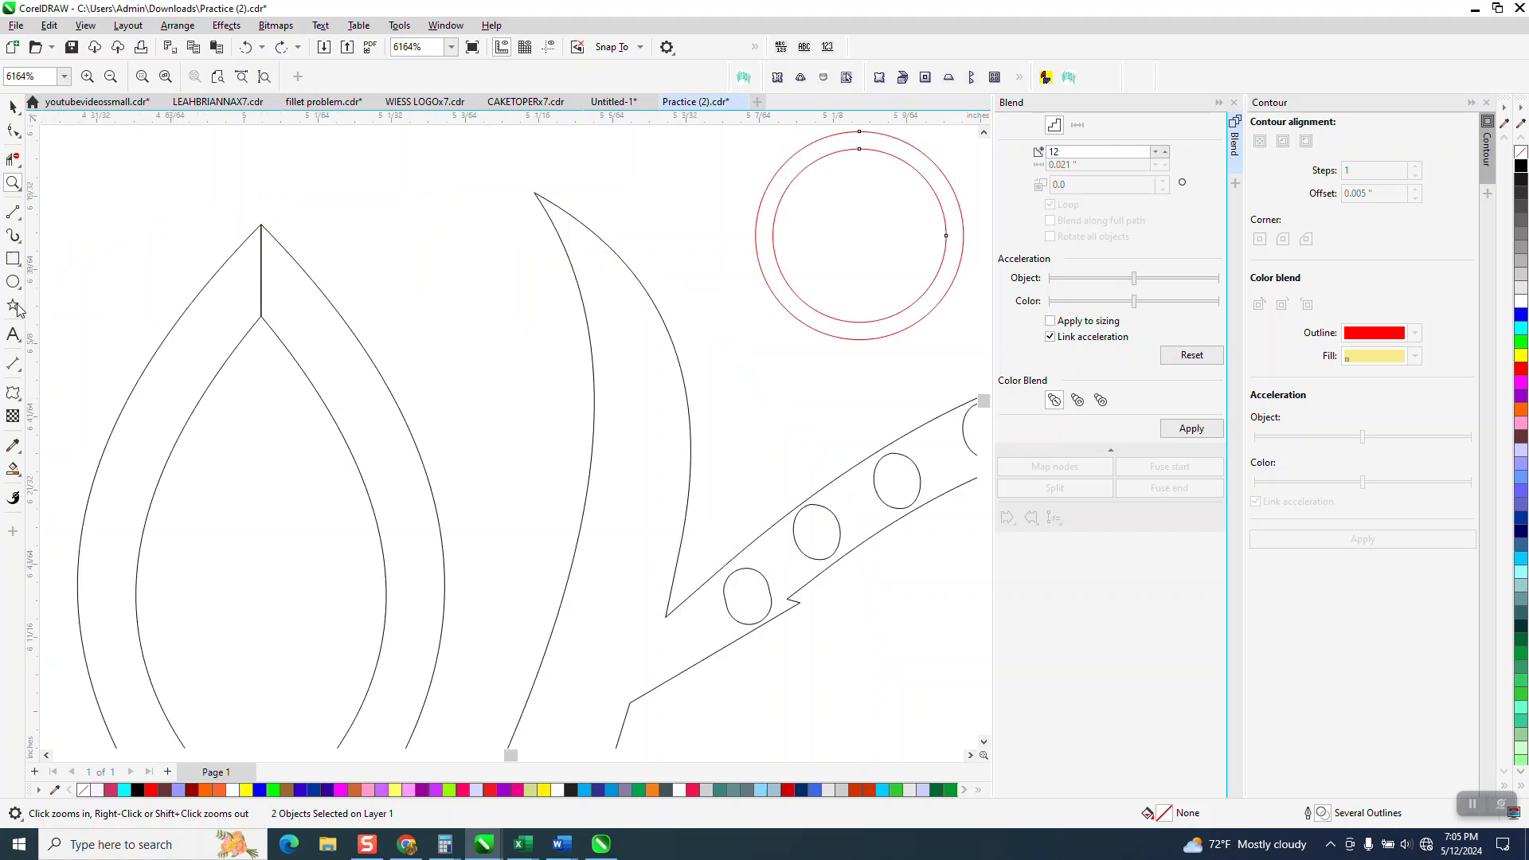
click(13, 470)
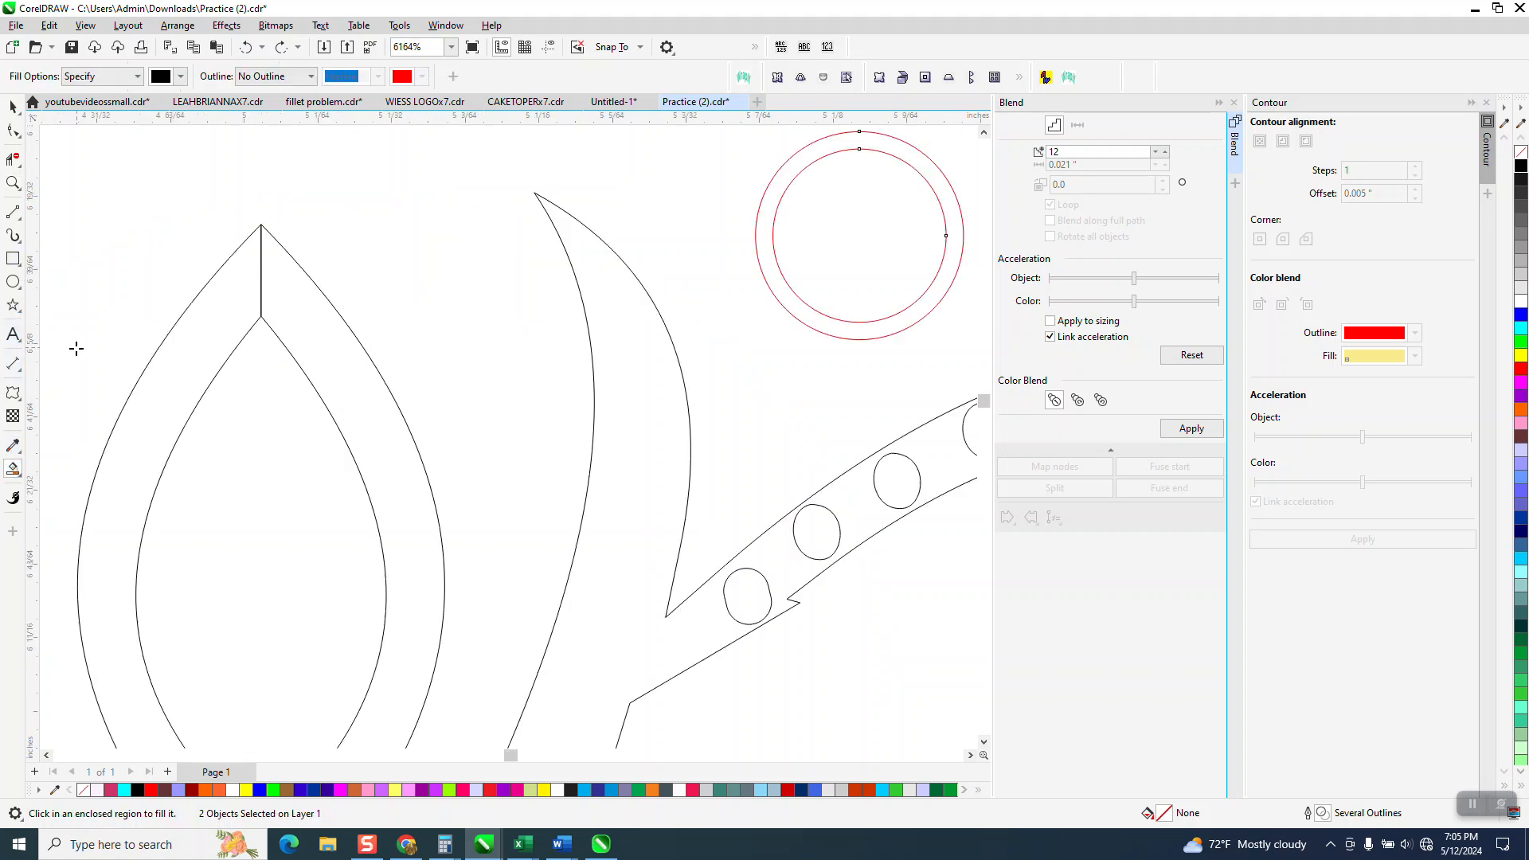
click(12, 159)
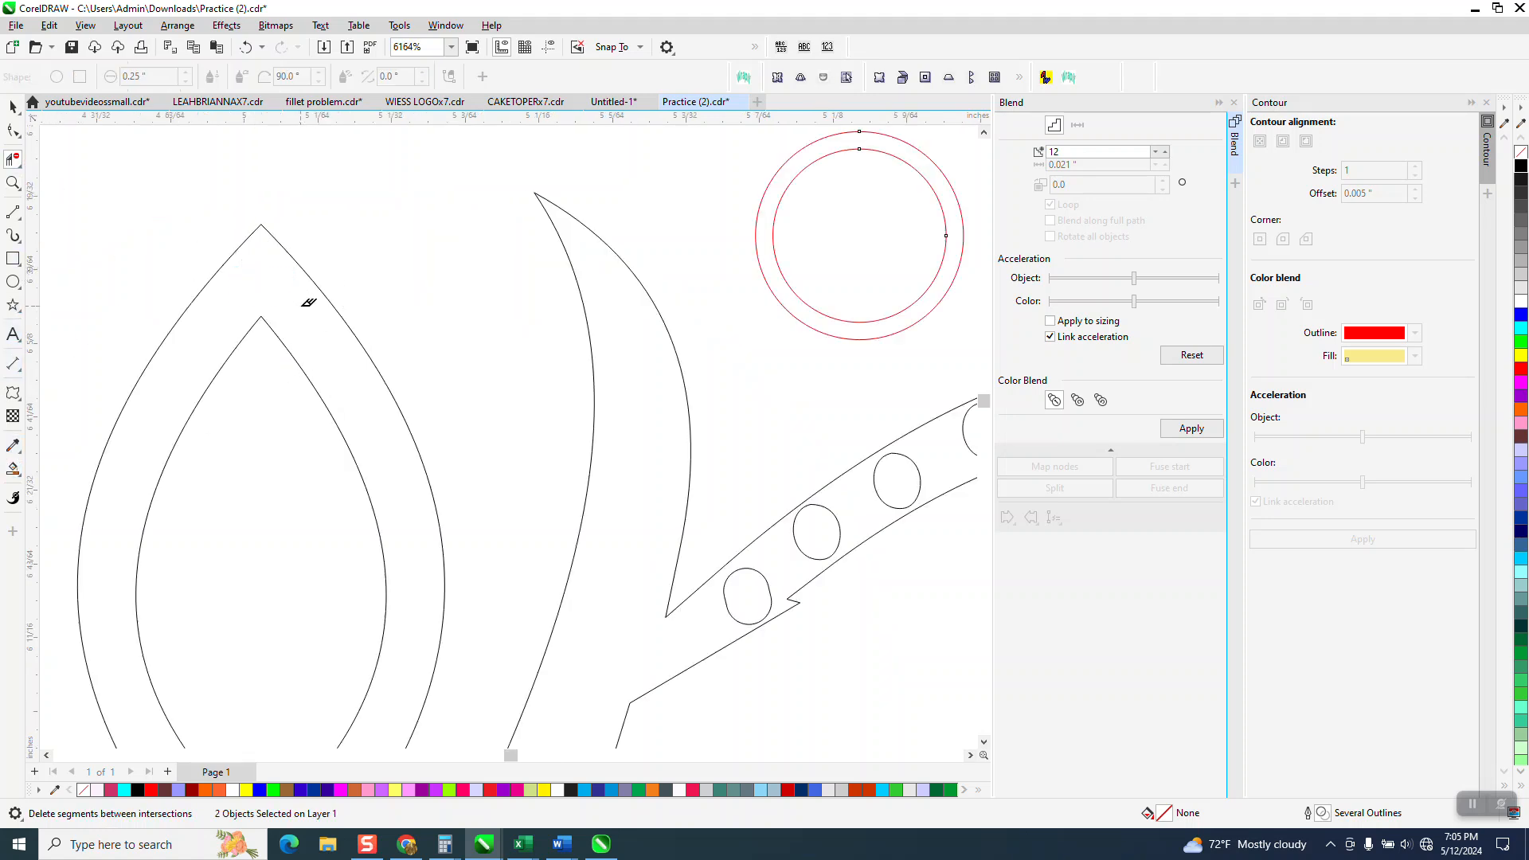
Step: Deselect everything and apply a black Smart Fill with no outline to the enclosed body of the mirrored ornament
scroll(361, 181, down, 2)
scroll(360, 181, down, 4)
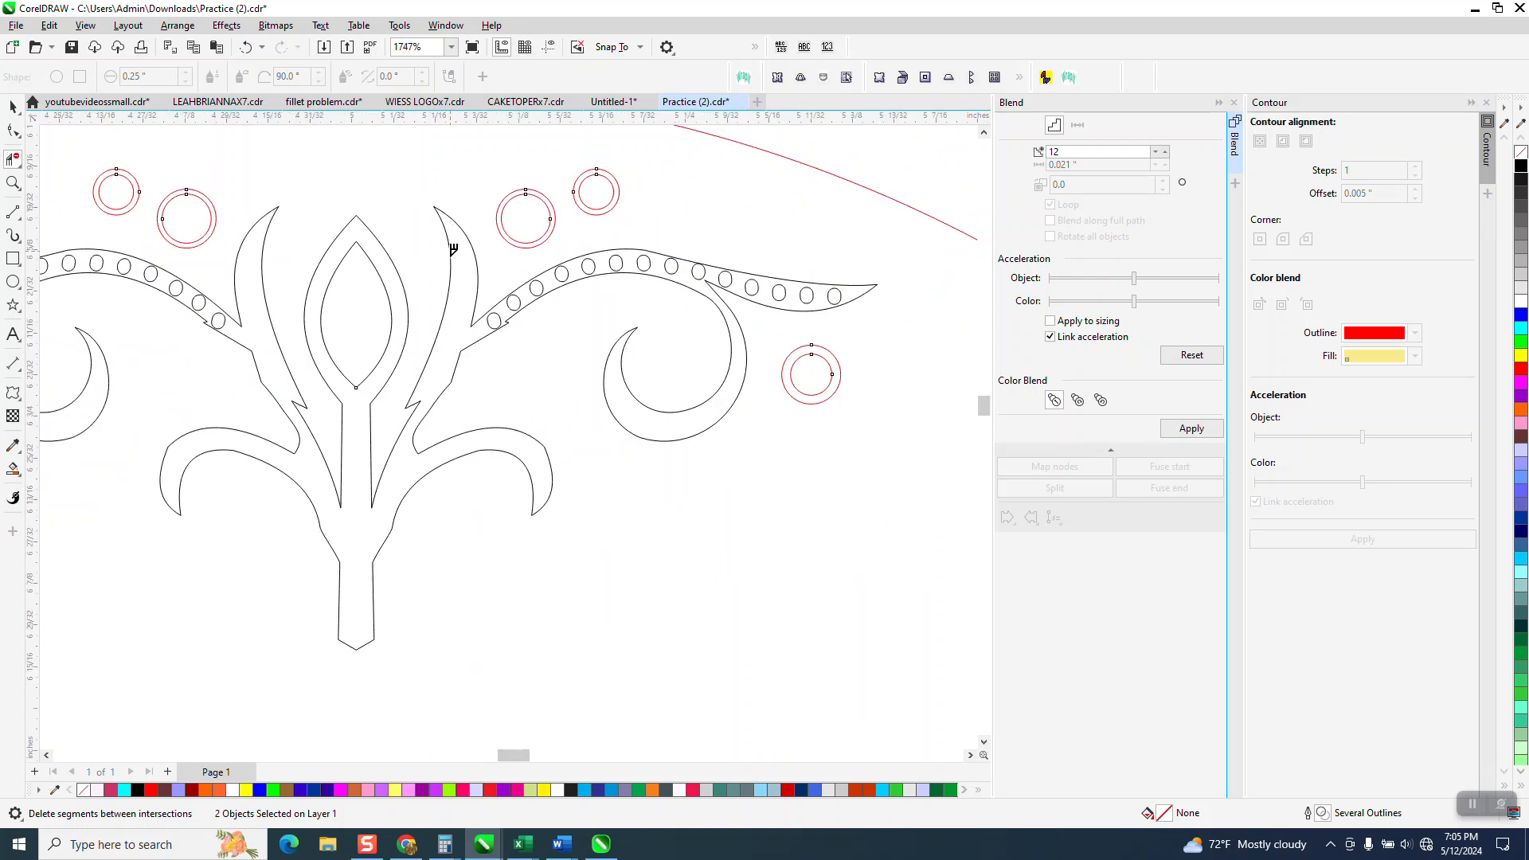
click(16, 470)
scroll(358, 458, down, 3)
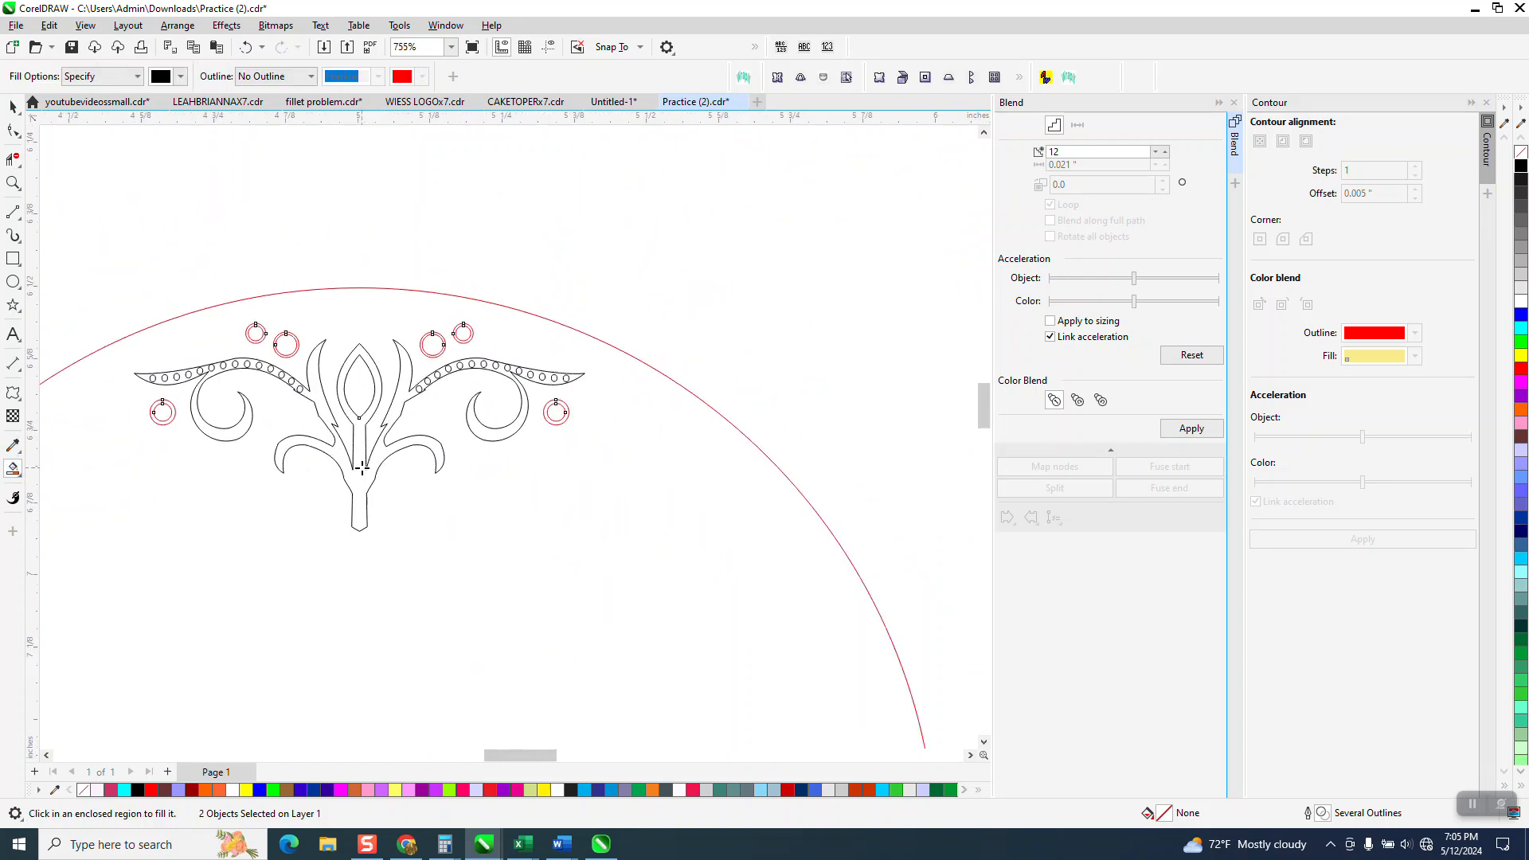
click(13, 106)
click(417, 159)
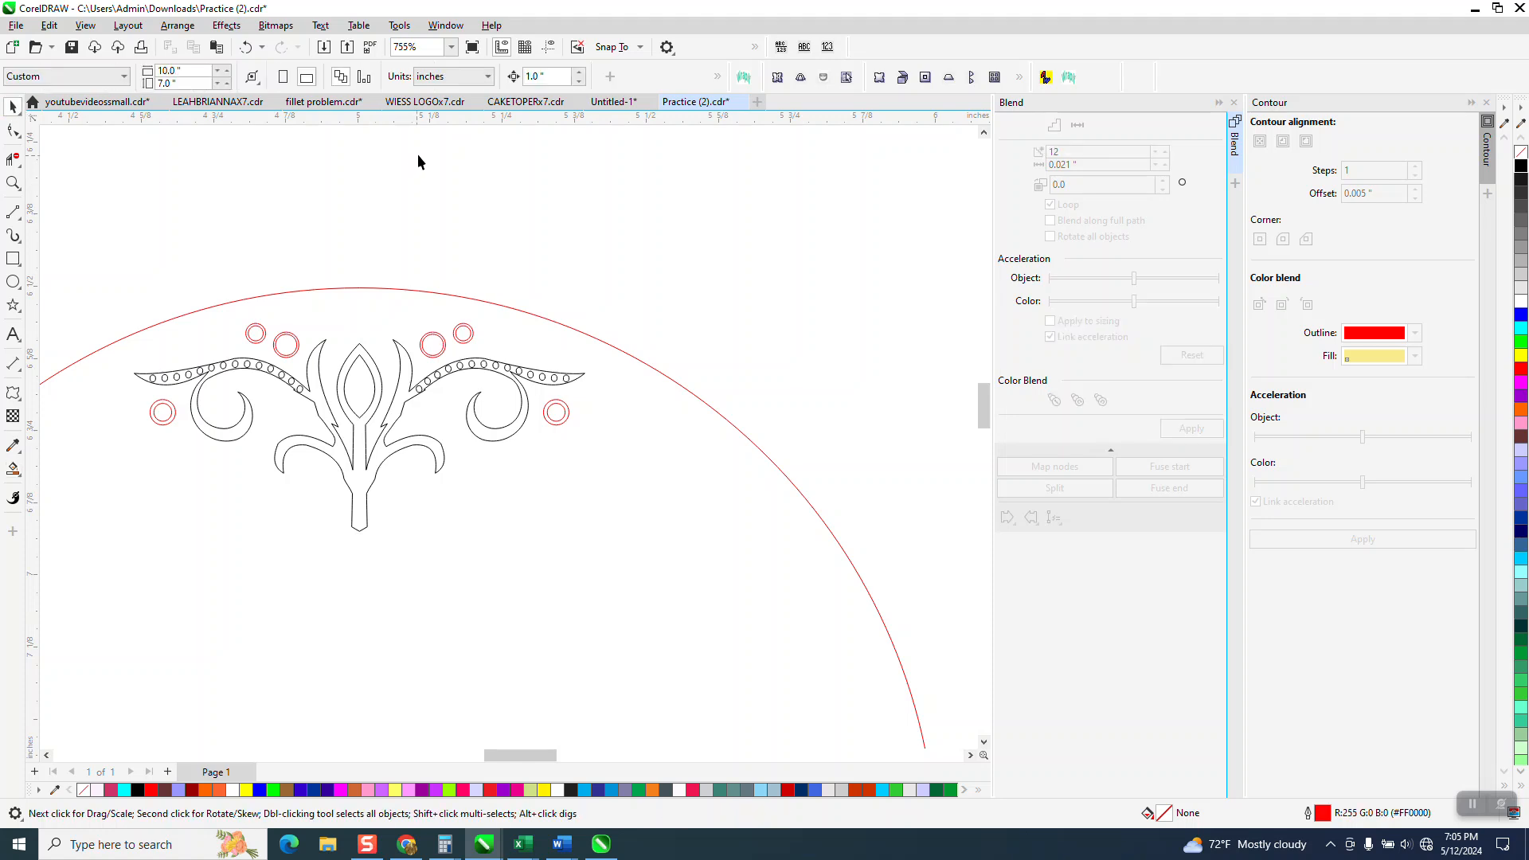
click(13, 470)
click(358, 481)
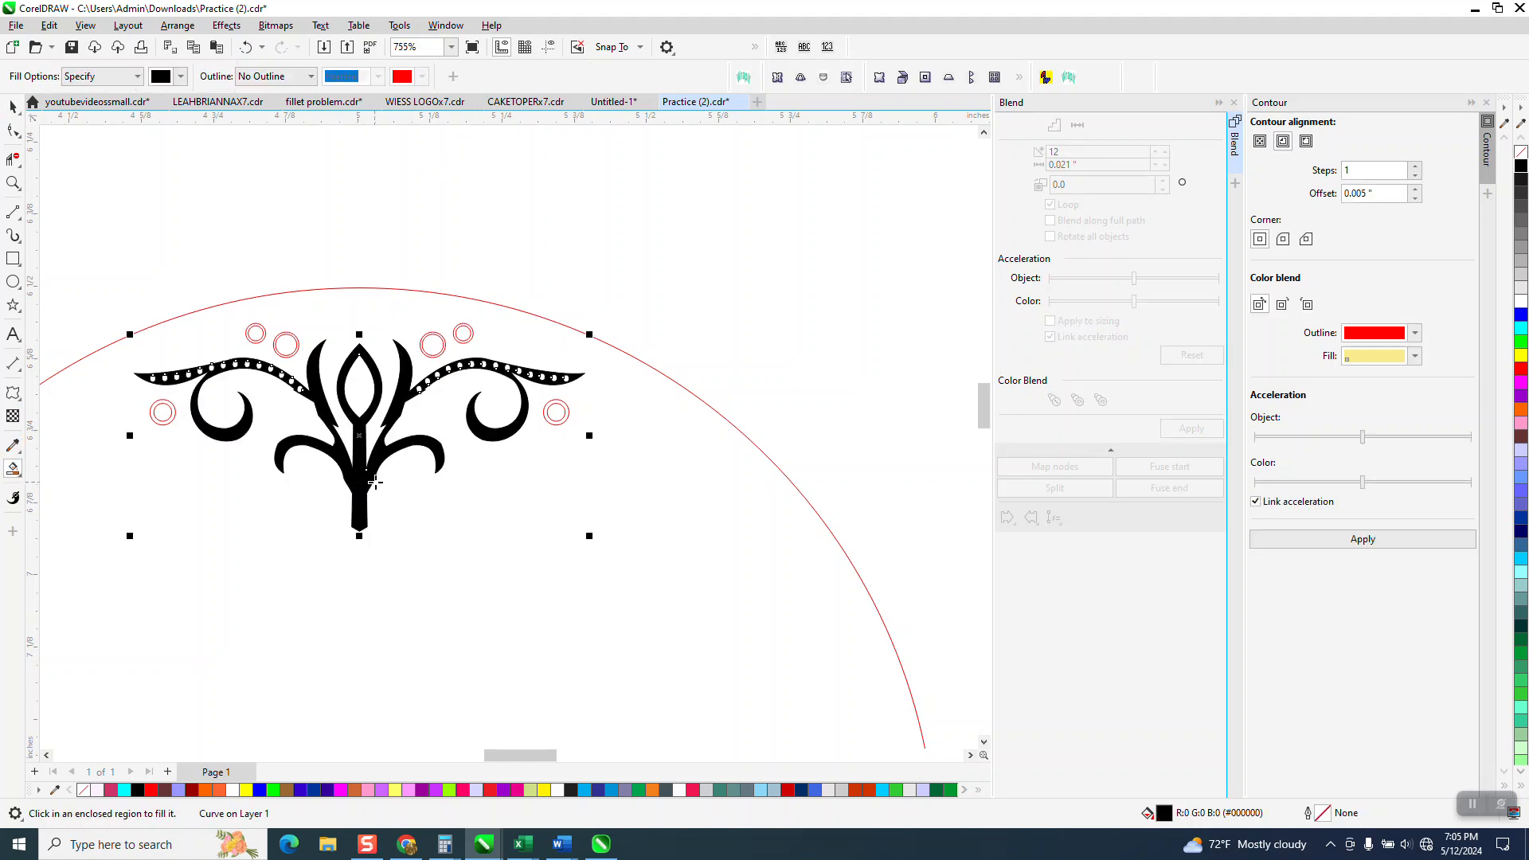
Step: Cancel inserting a page and undo the black Smart Fill on the ornament
key(Page_Up)
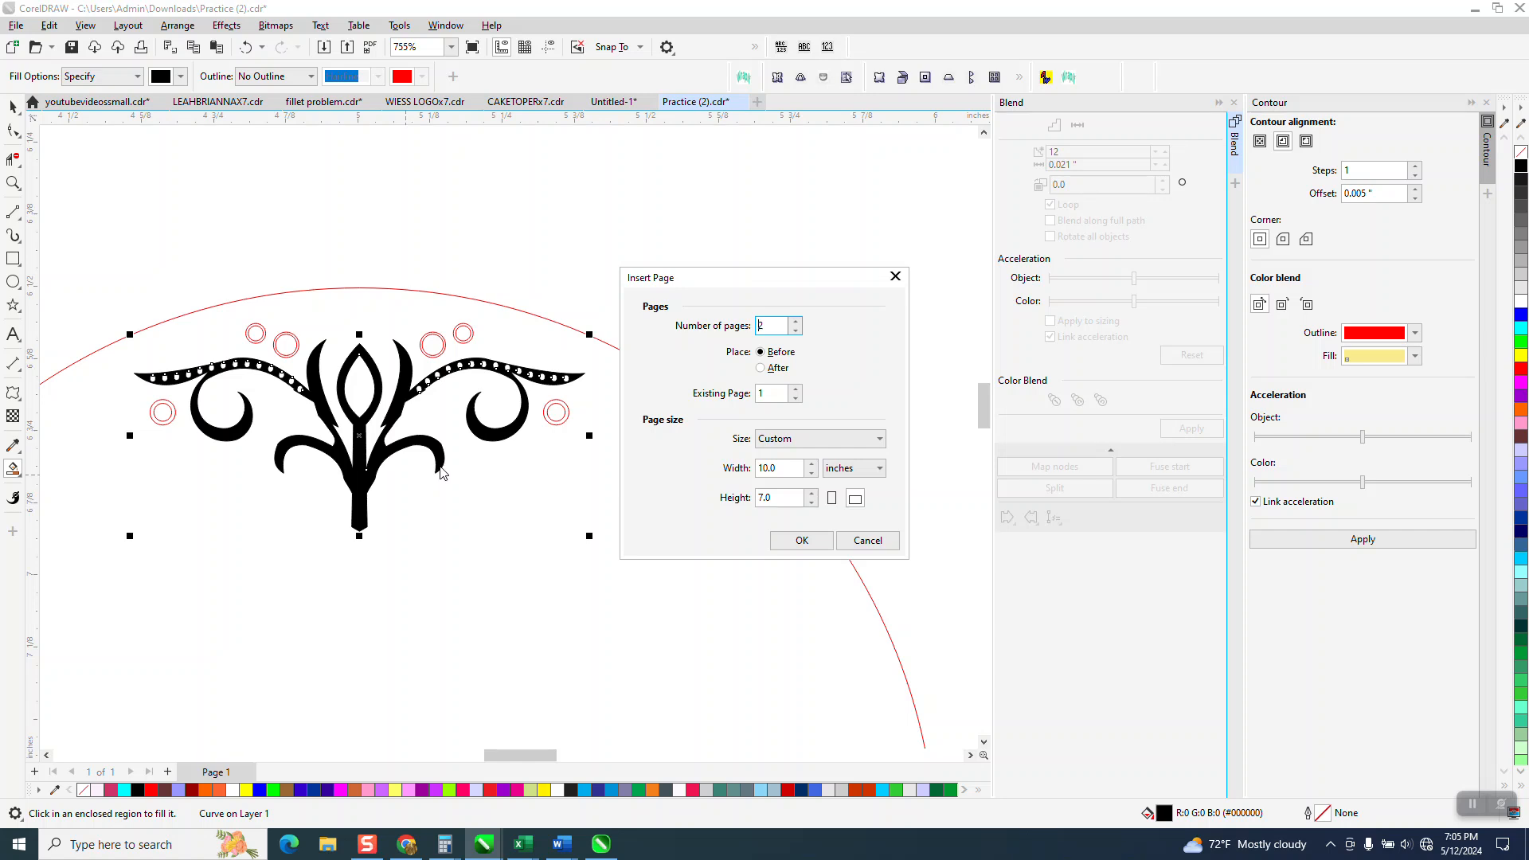
click(867, 540)
key(ctrl+z)
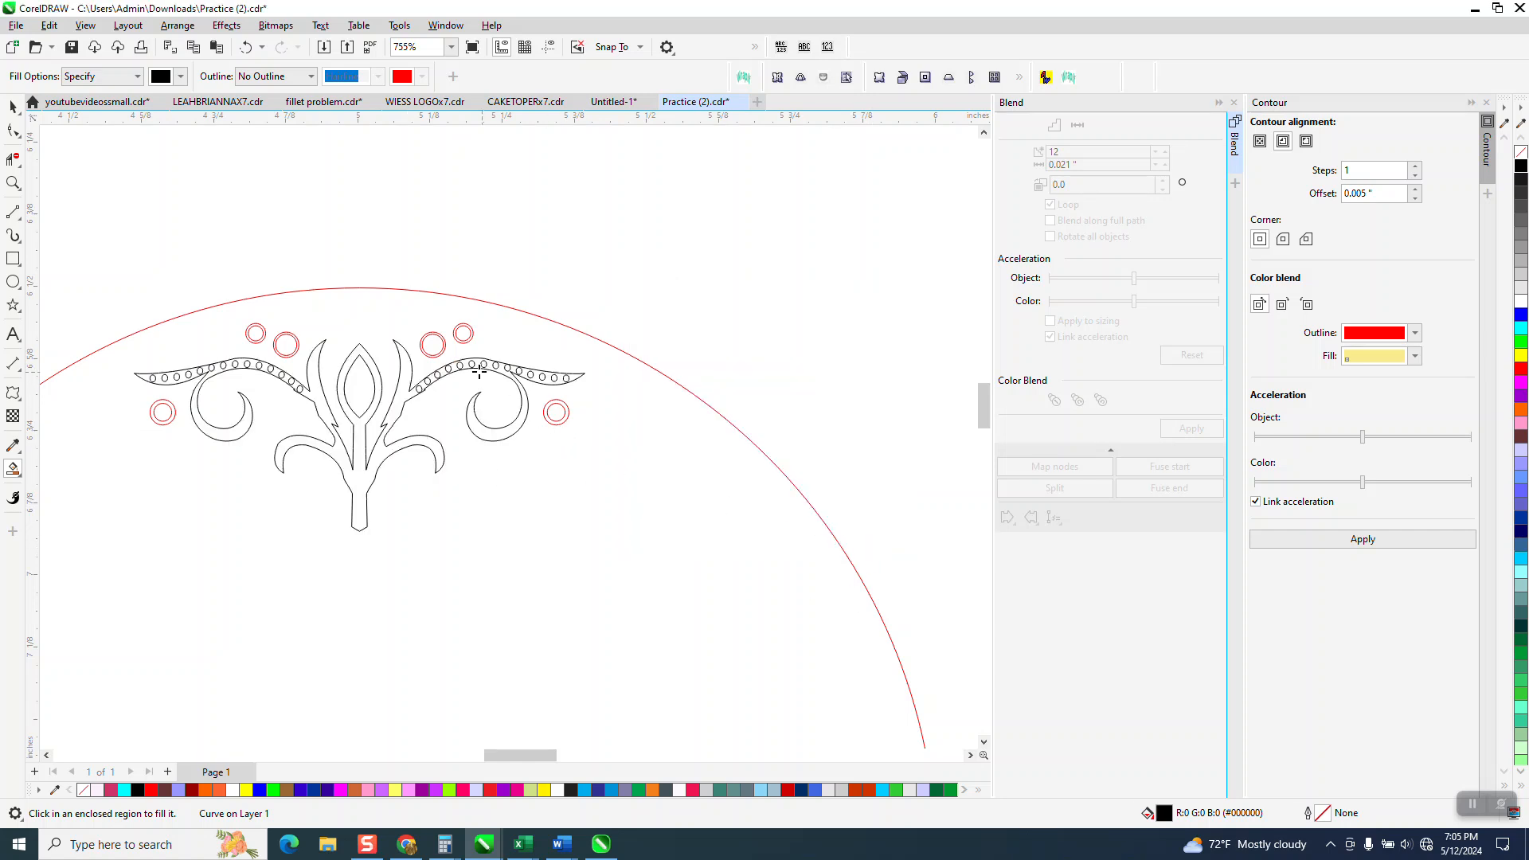
click(13, 182)
drag(118, 297, 694, 555)
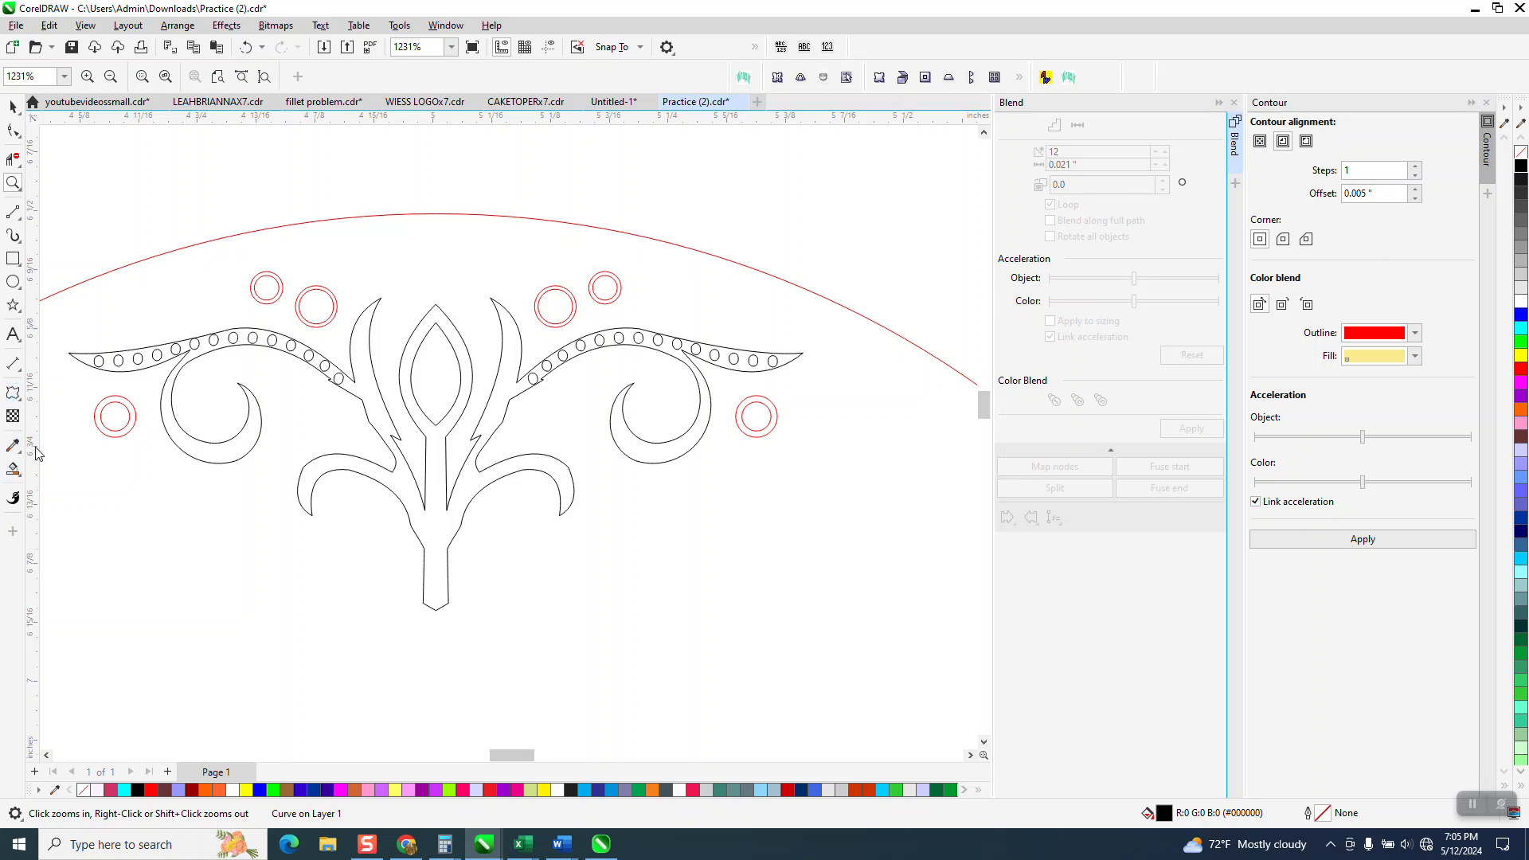
click(13, 469)
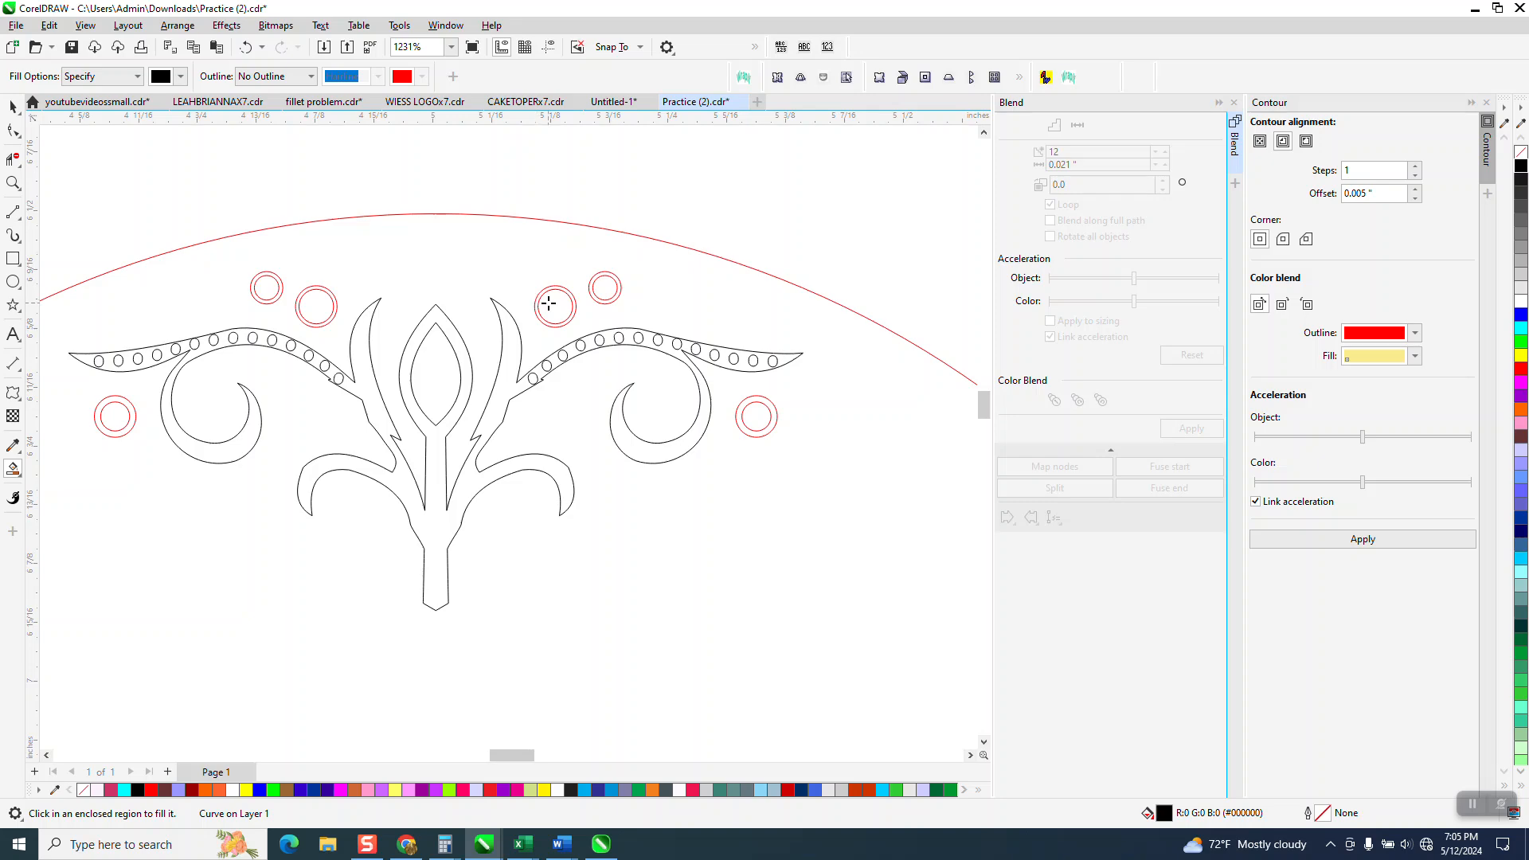
scroll(545, 302, down, 5)
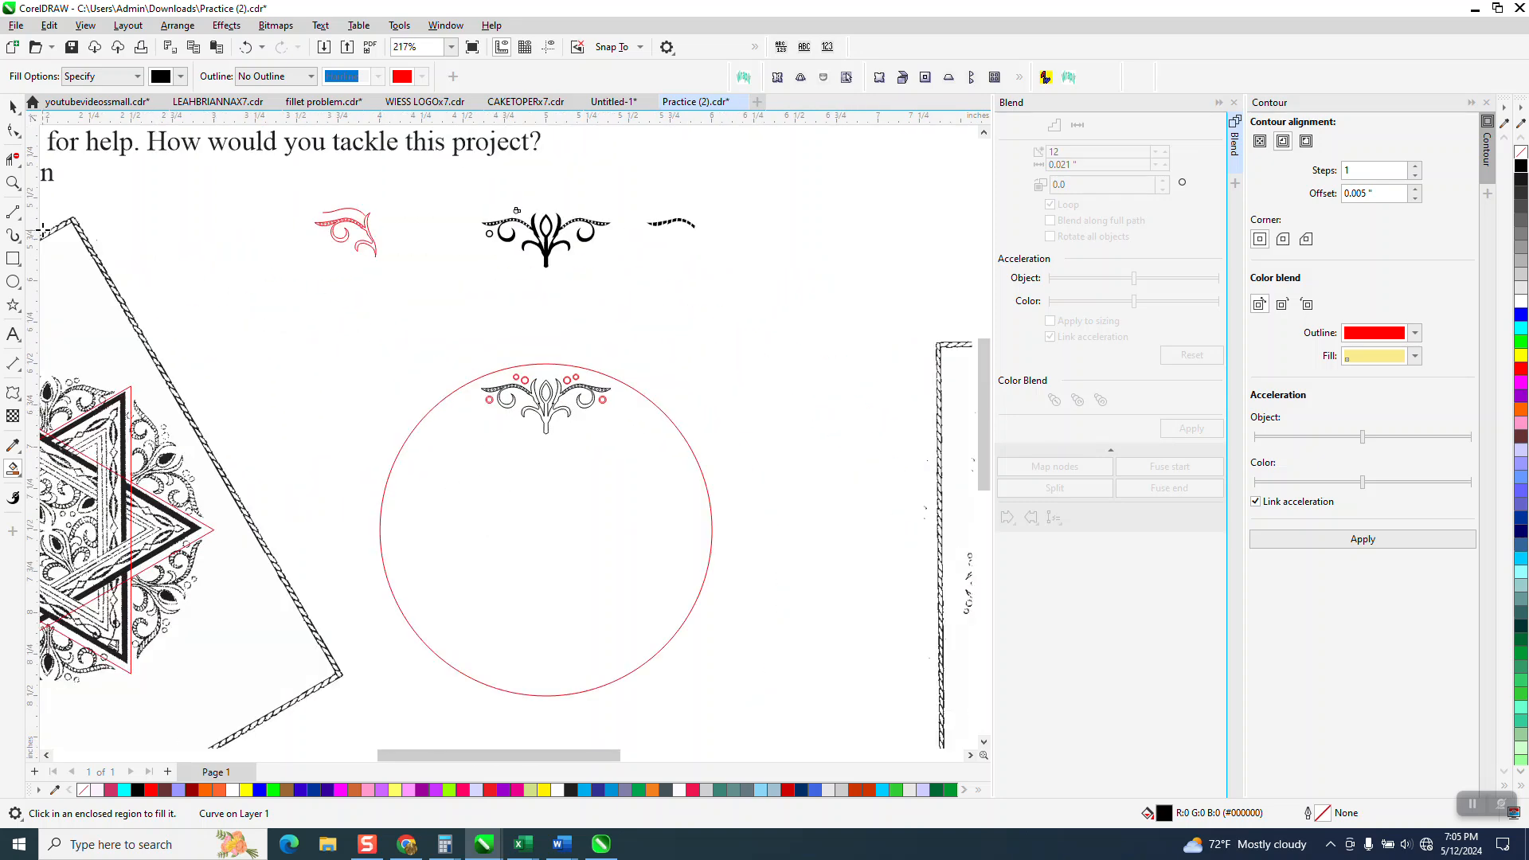
click(13, 183)
drag(468, 338, 682, 495)
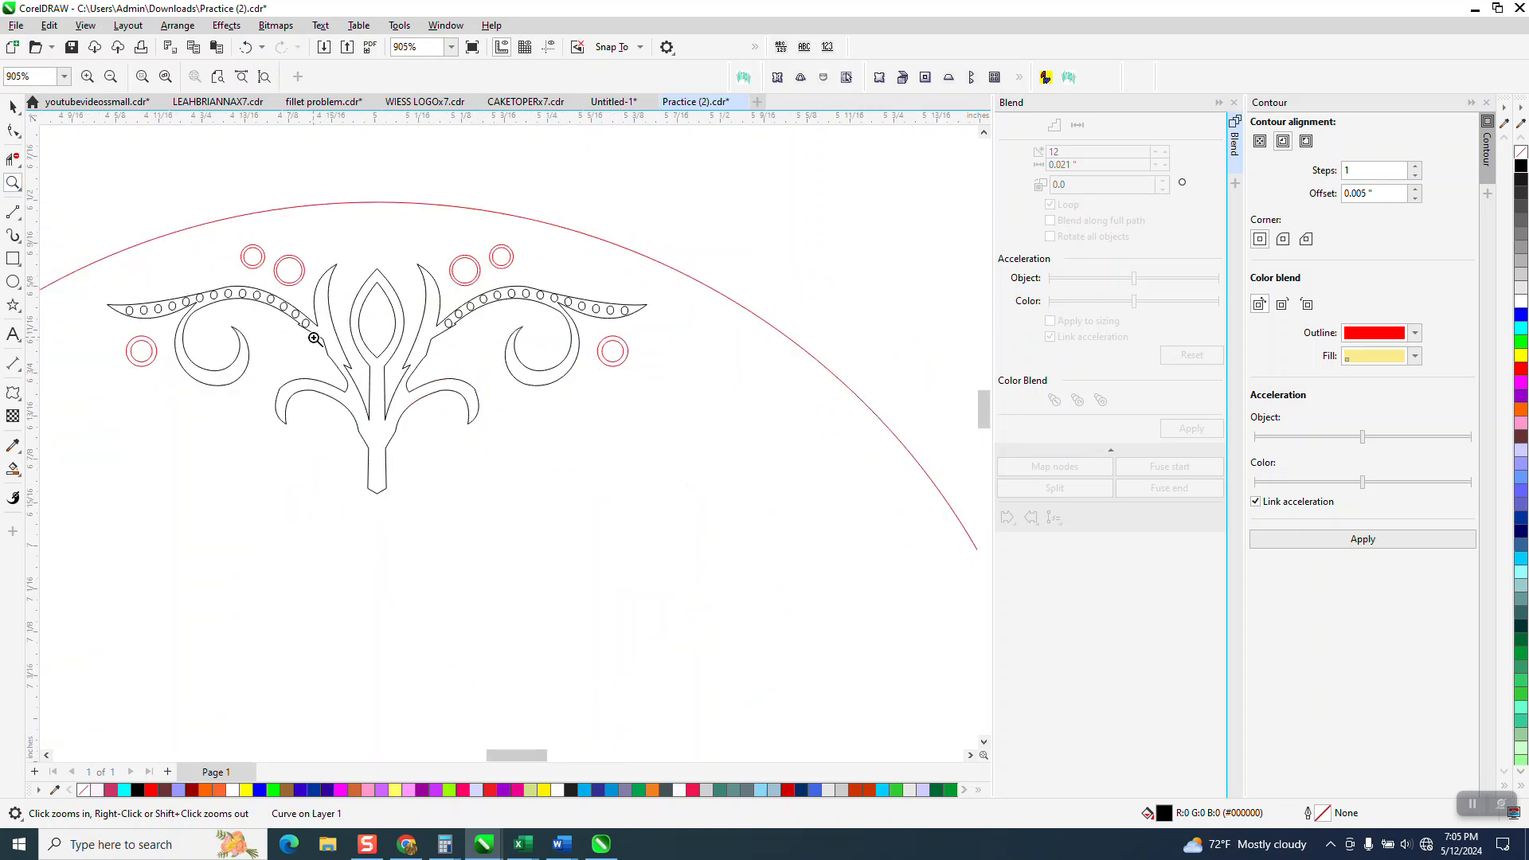
Step: Draw a rectangle about 0.881 by 0.408 inches over the mirrored ornament at the circle's upper edge
click(13, 258)
drag(163, 203, 773, 484)
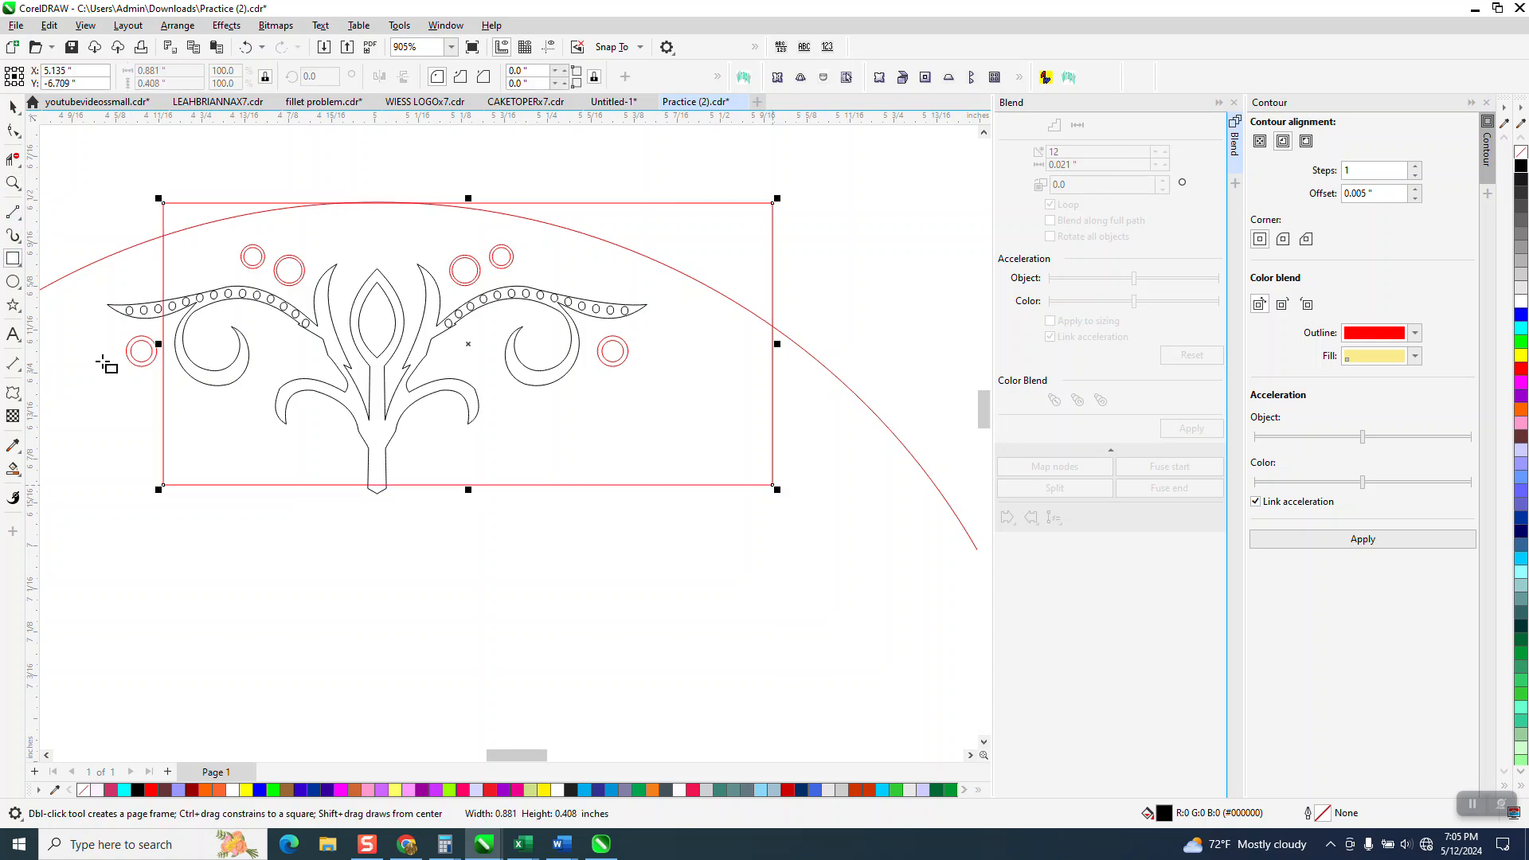
click(13, 469)
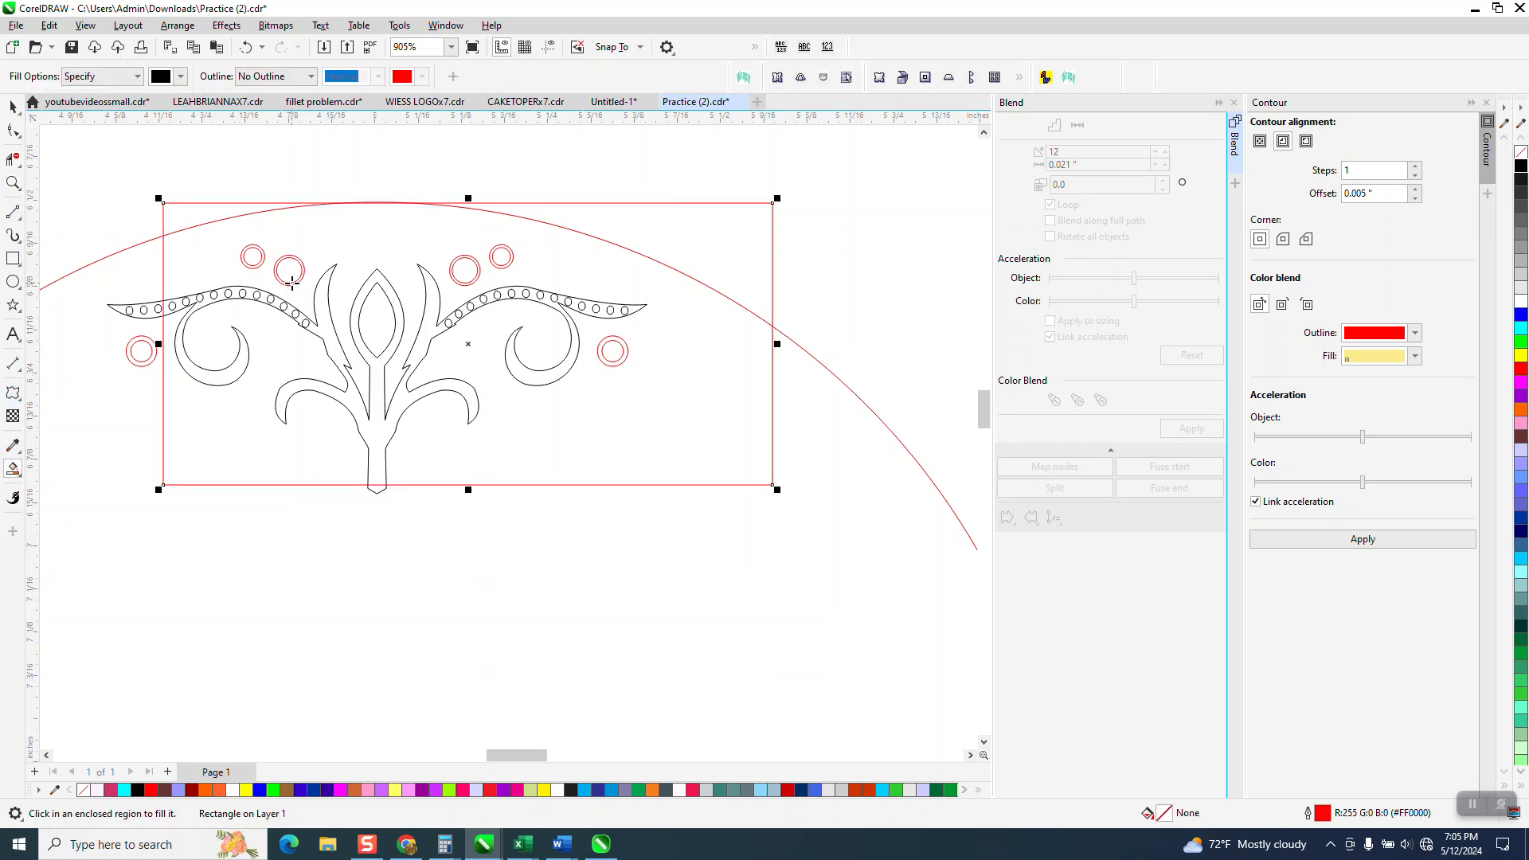
Step: Select the left half of the outlined ornament with its rings and ungroup all of its objects
click(13, 183)
drag(237, 247, 357, 323)
click(12, 106)
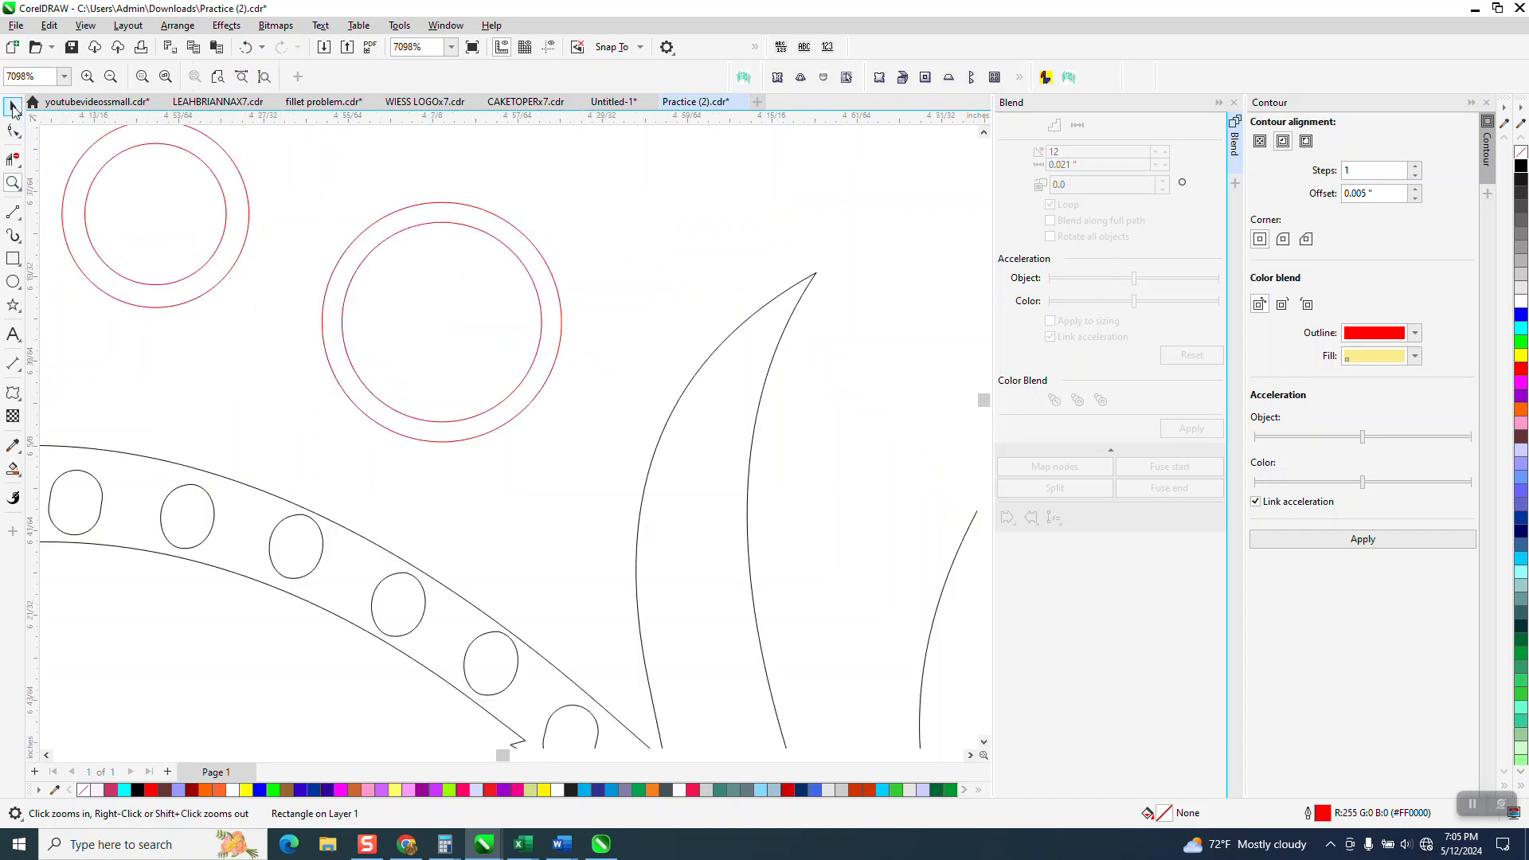
click(479, 231)
scroll(481, 239, down, 5)
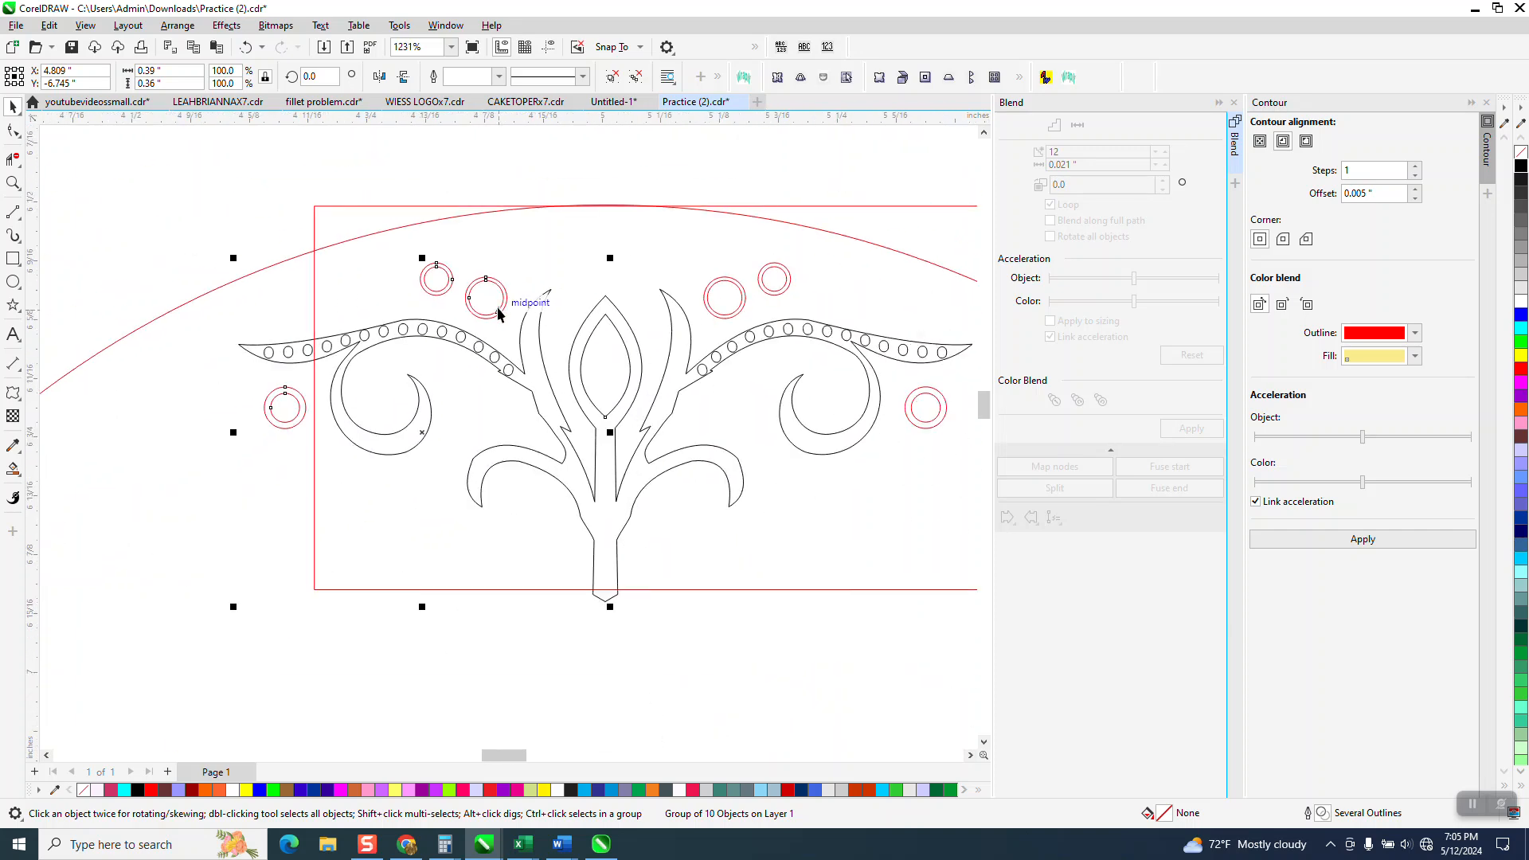
click(246, 47)
drag(336, 162, 508, 336)
click(500, 309)
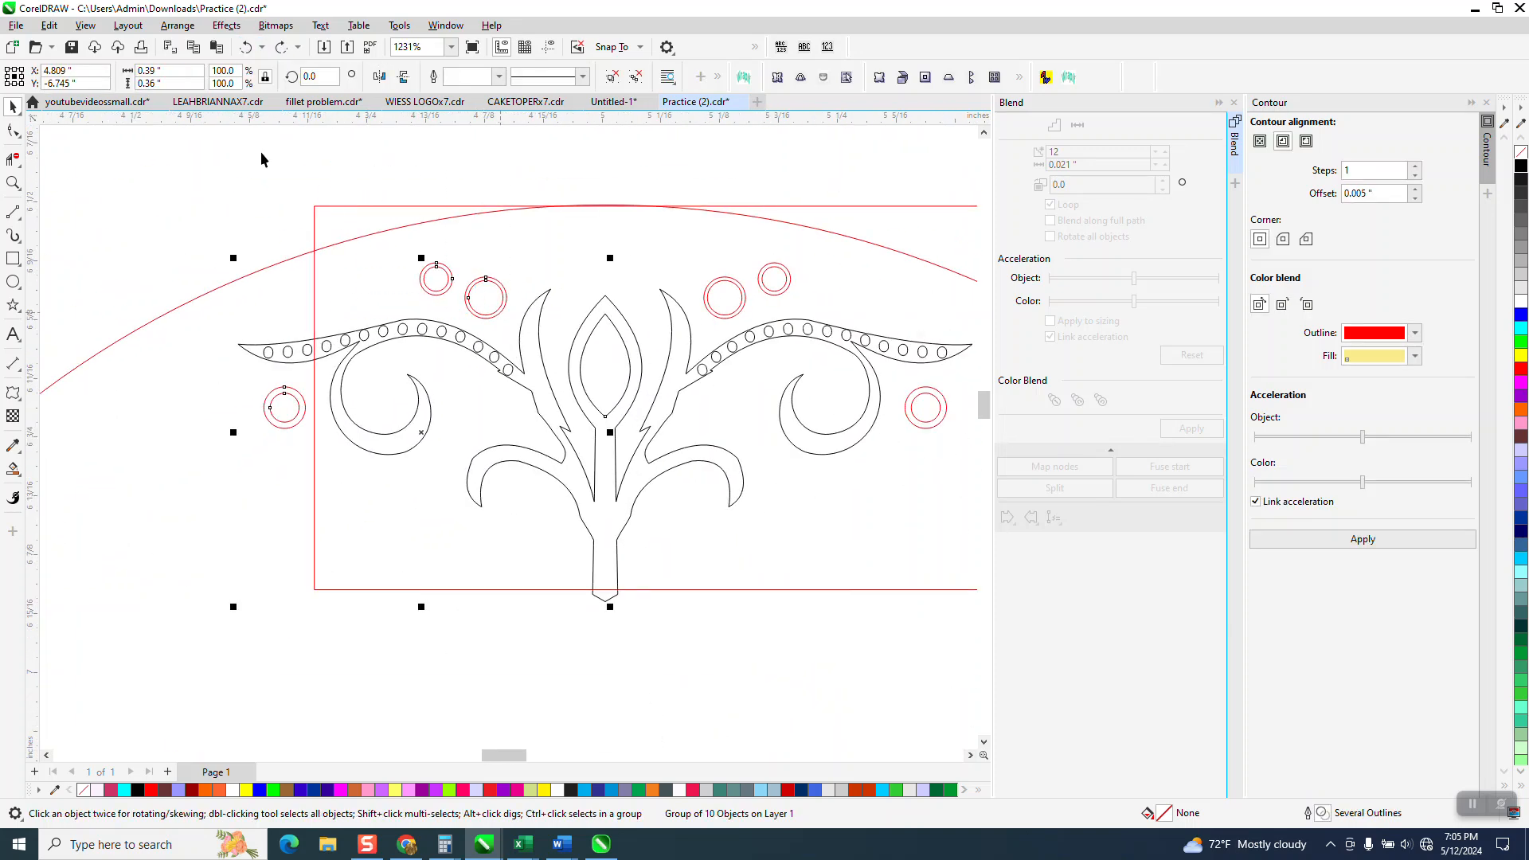
click(177, 25)
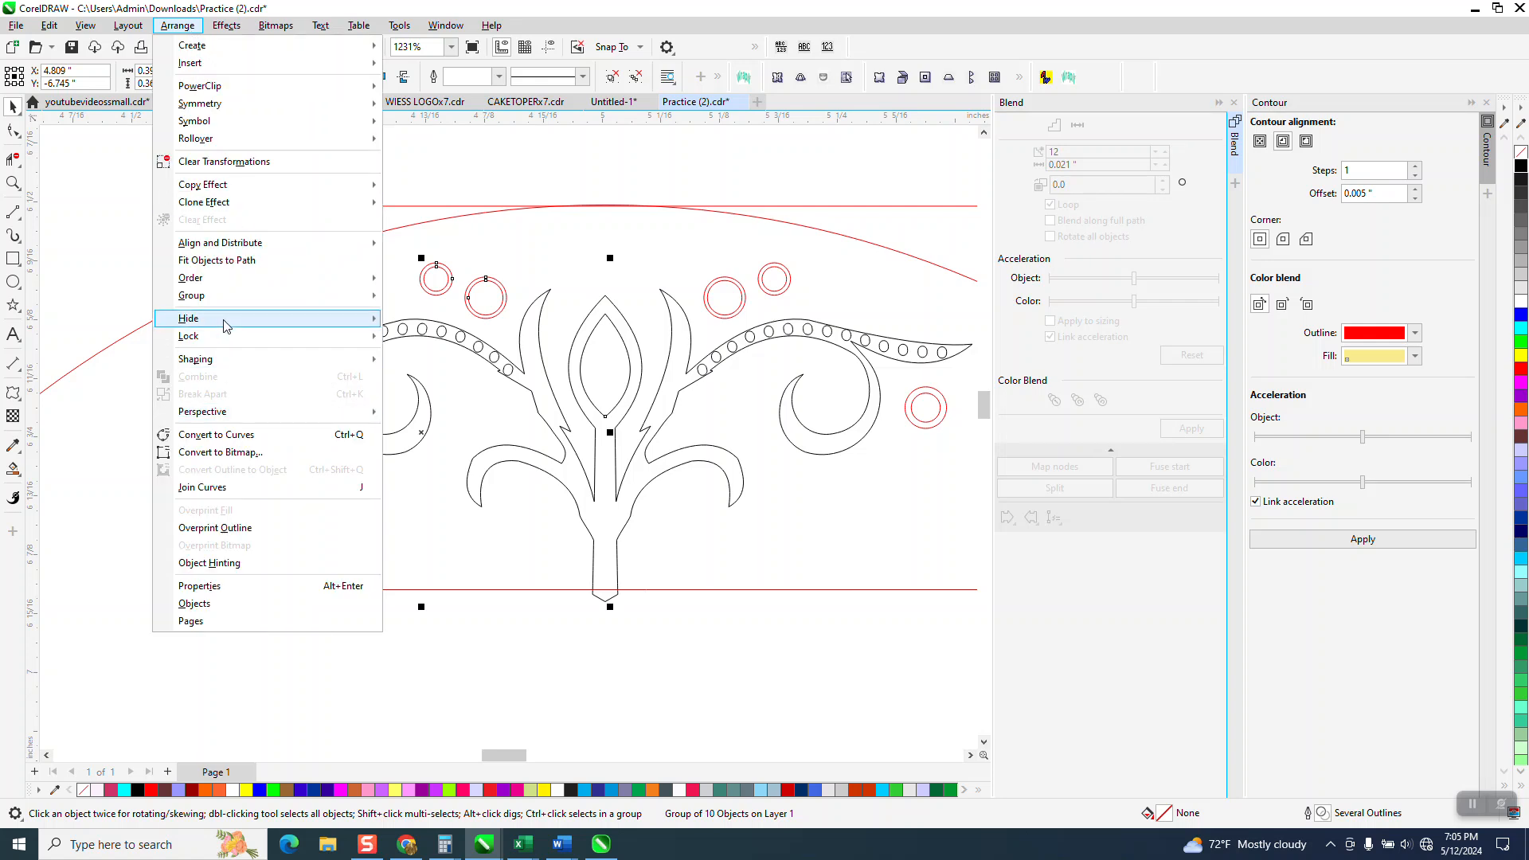
mouse_move(362, 296)
click(438, 331)
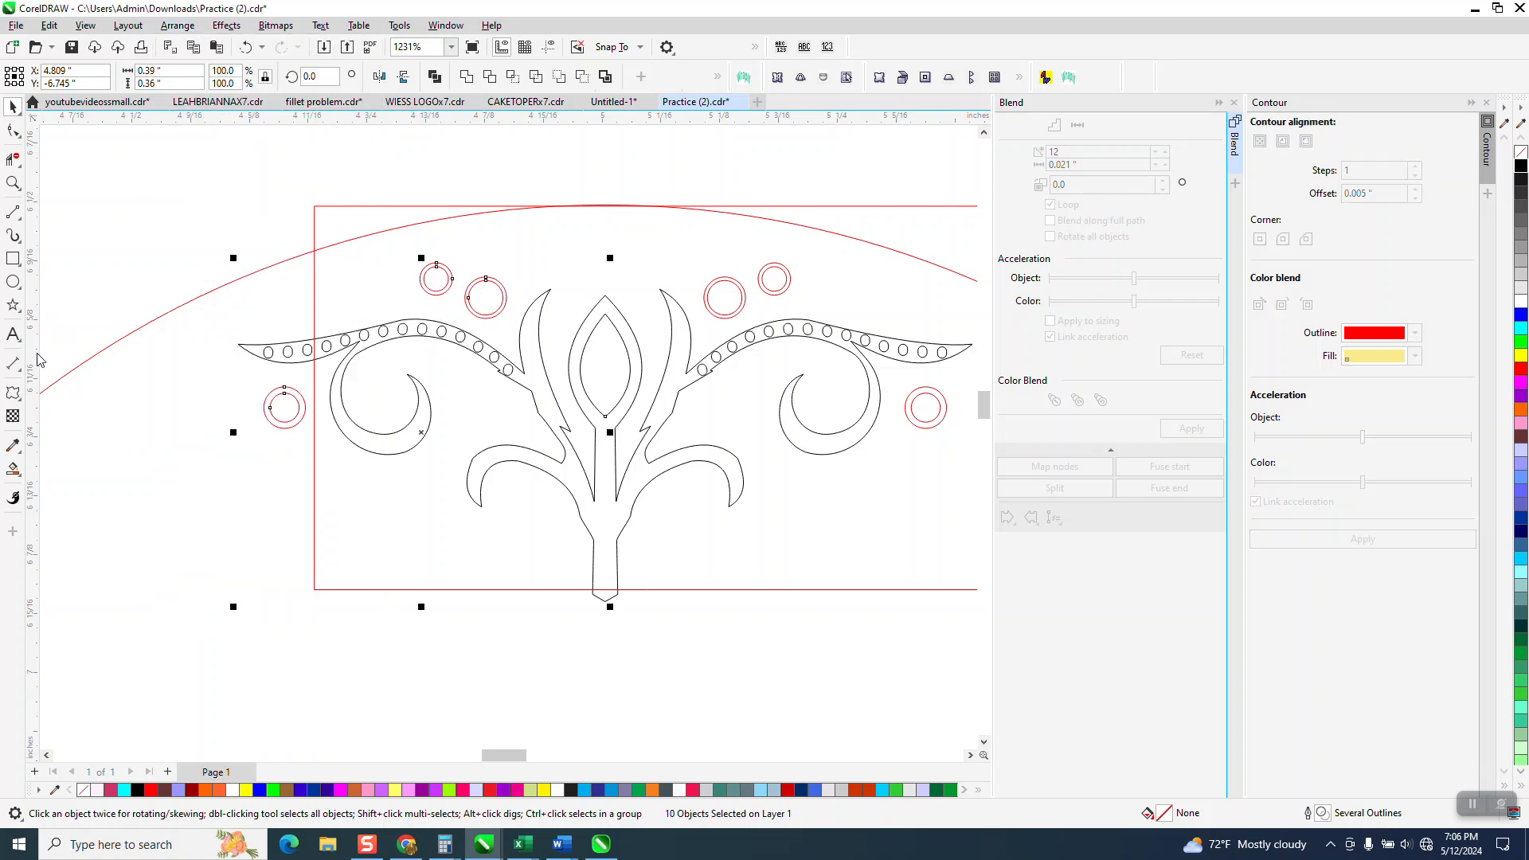
Step: Smart Fill the rings beside the ornament's left half with black and no outline, and move the fills up to the black ornament
click(13, 469)
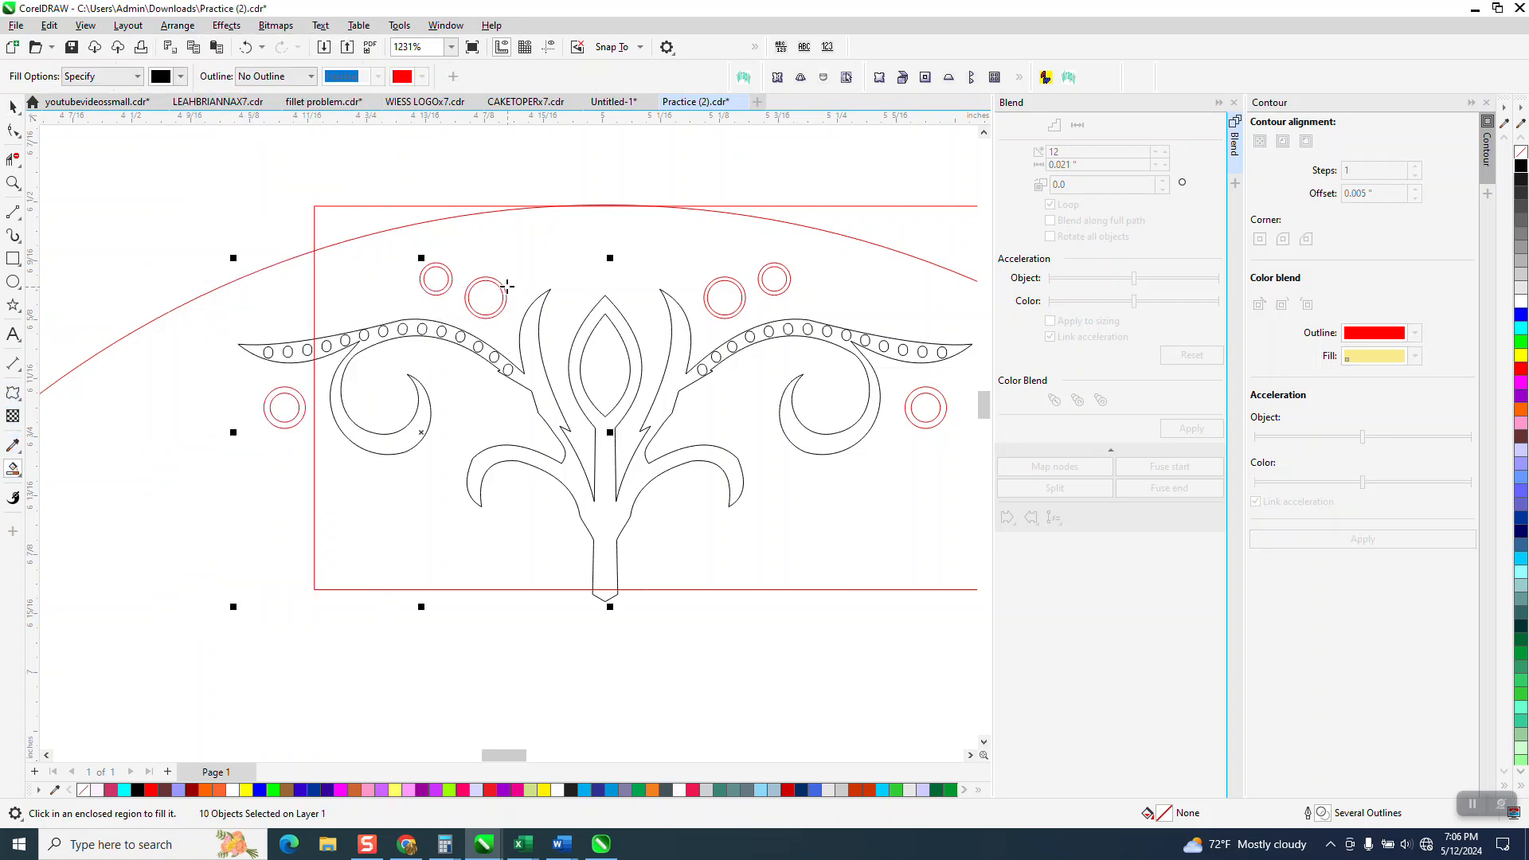
click(502, 285)
scroll(498, 318, down, 2)
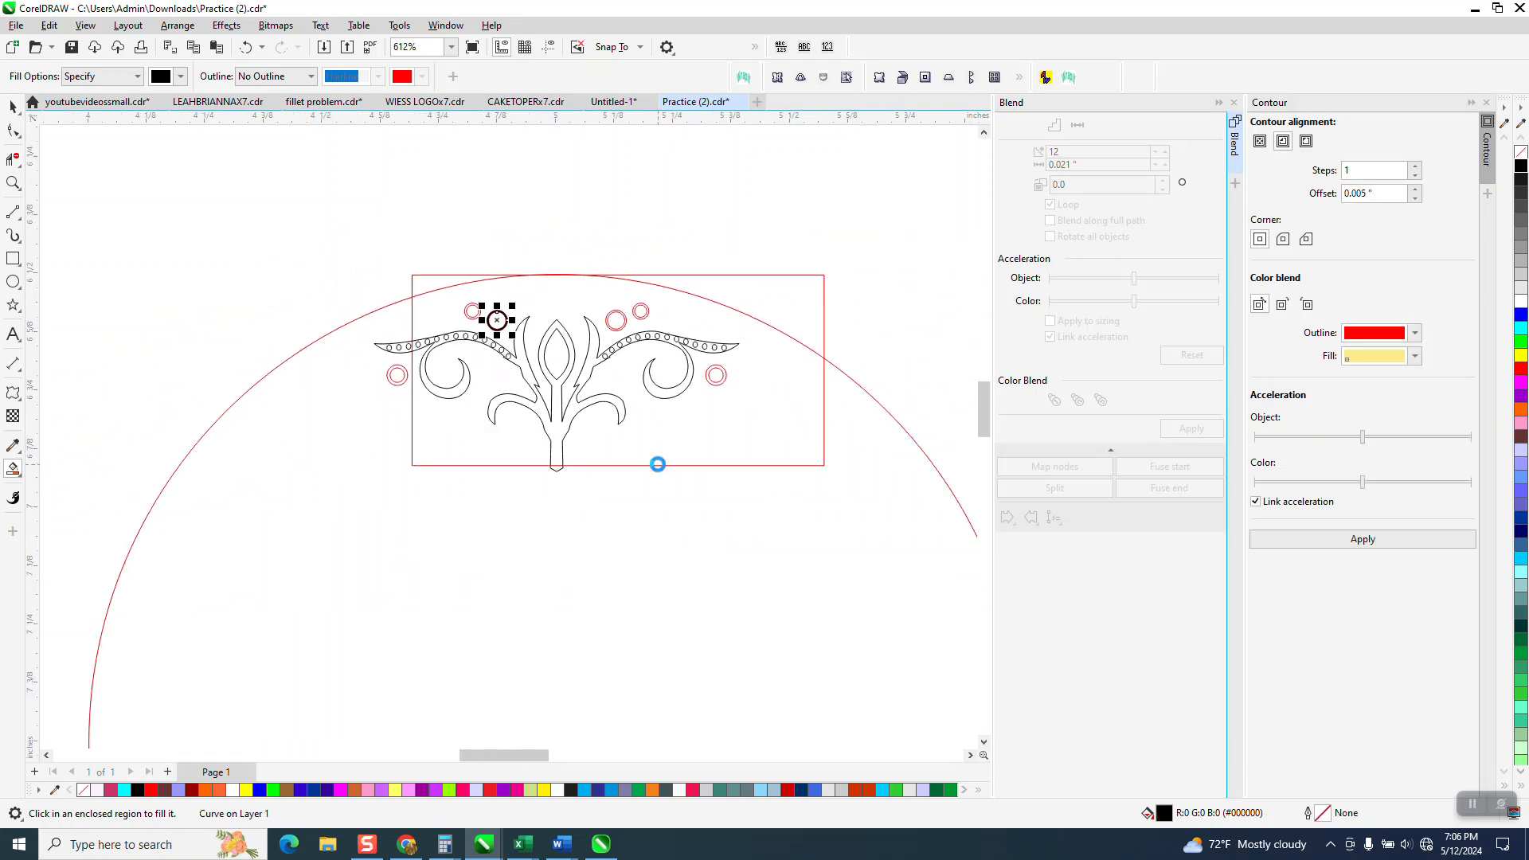
scroll(658, 373, down, 3)
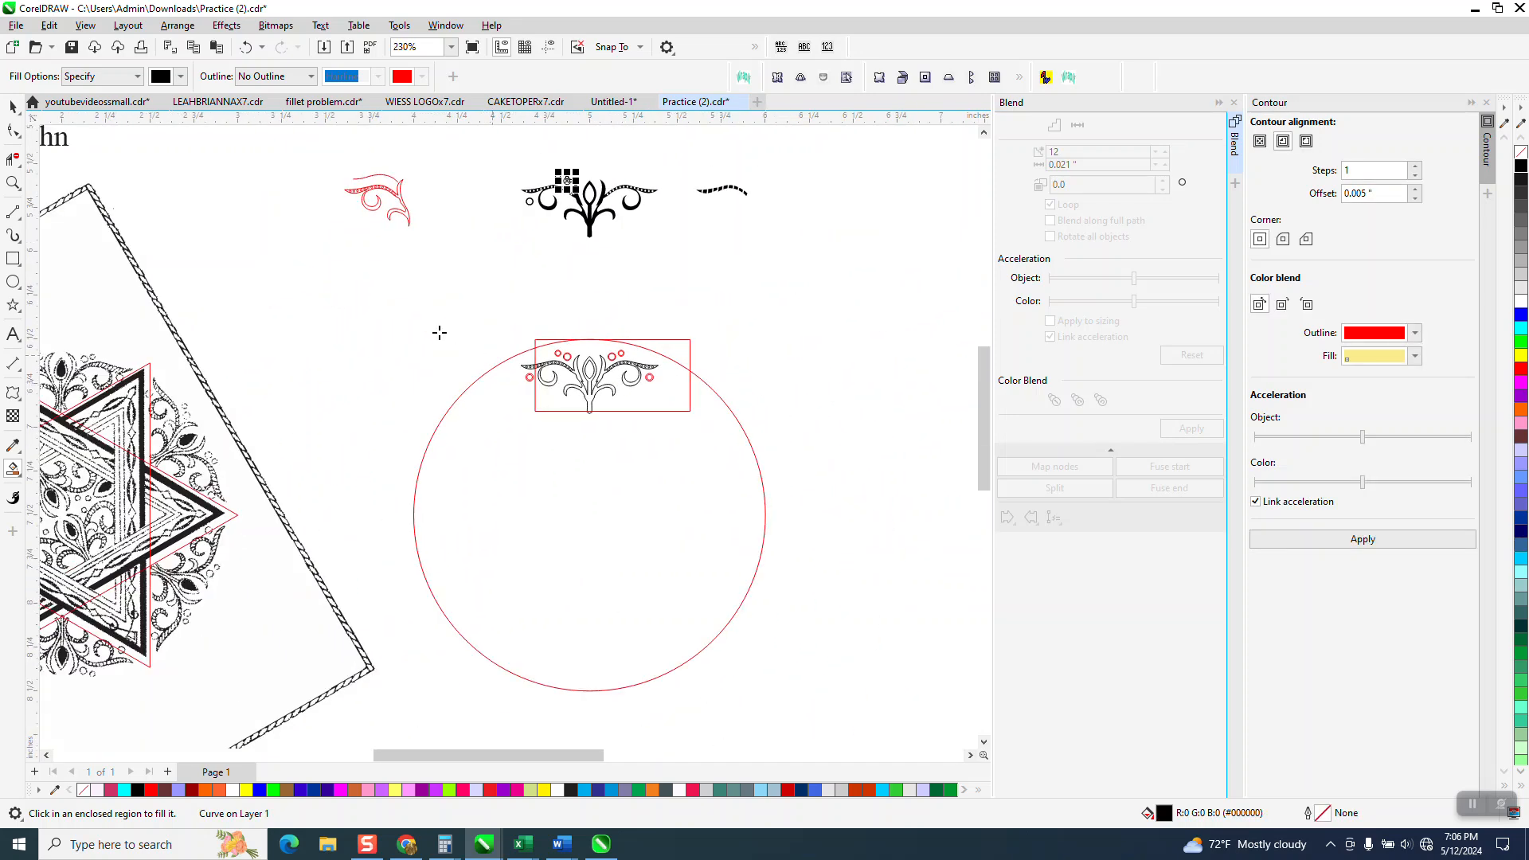
Step: Smart Fill the rings beside the ornament's right half with black and no outline, and move the fills up to the black ornament
click(12, 183)
drag(589, 333, 760, 446)
click(12, 469)
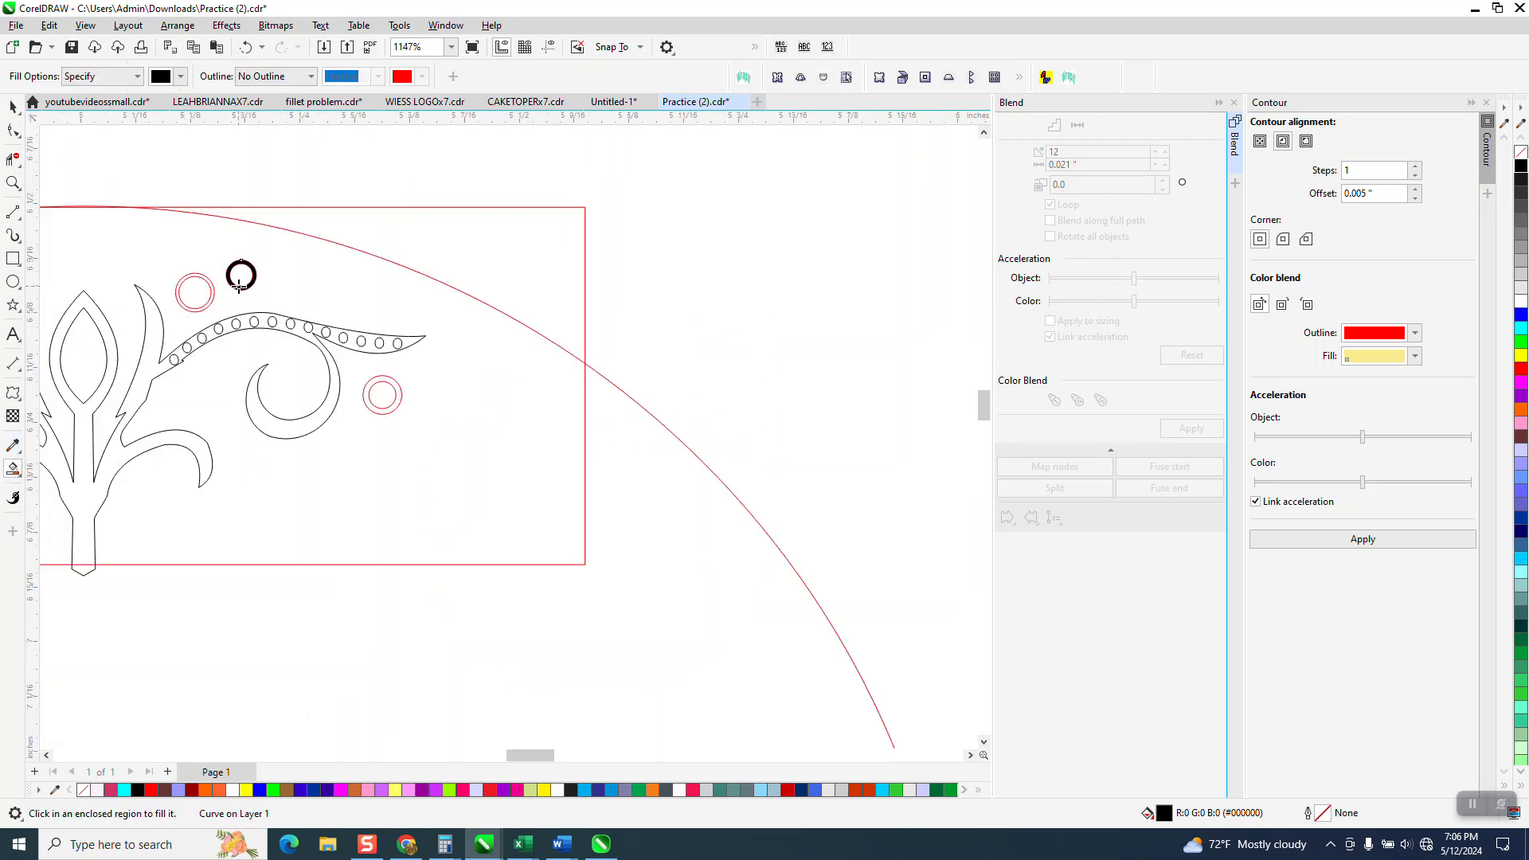
click(384, 381)
scroll(539, 393, down, 5)
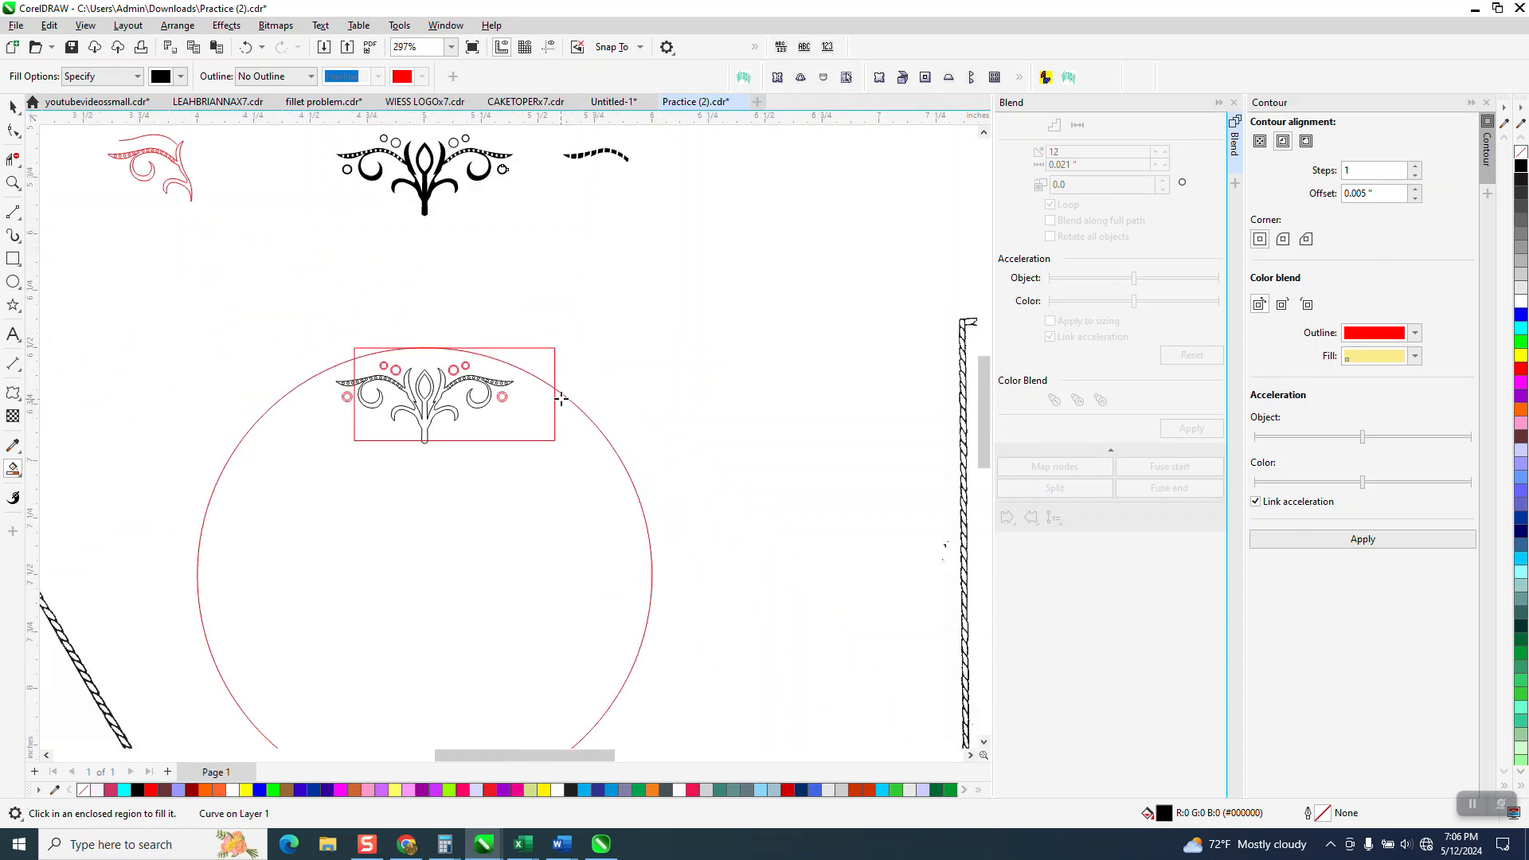
Step: Move the outlined ornament, its red rings and the rectangle about 2 inches to the right, clear of the circle
click(12, 106)
drag(365, 343, 586, 457)
key(Right)
key(Right)
key(Right)
key(Right)
key(Right)
key(Right)
key(Right)
key(Right)
key(Right)
key(Right)
key(Right)
key(Right)
key(Right)
key(Right)
key(Right)
key(Right)
key(Right)
key(Right)
key(Right)
key(Right)
Step: Group all the black ornament pieces and move the group 1 inch down into the circle
drag(386, 192, 504, 298)
drag(561, 344, 582, 341)
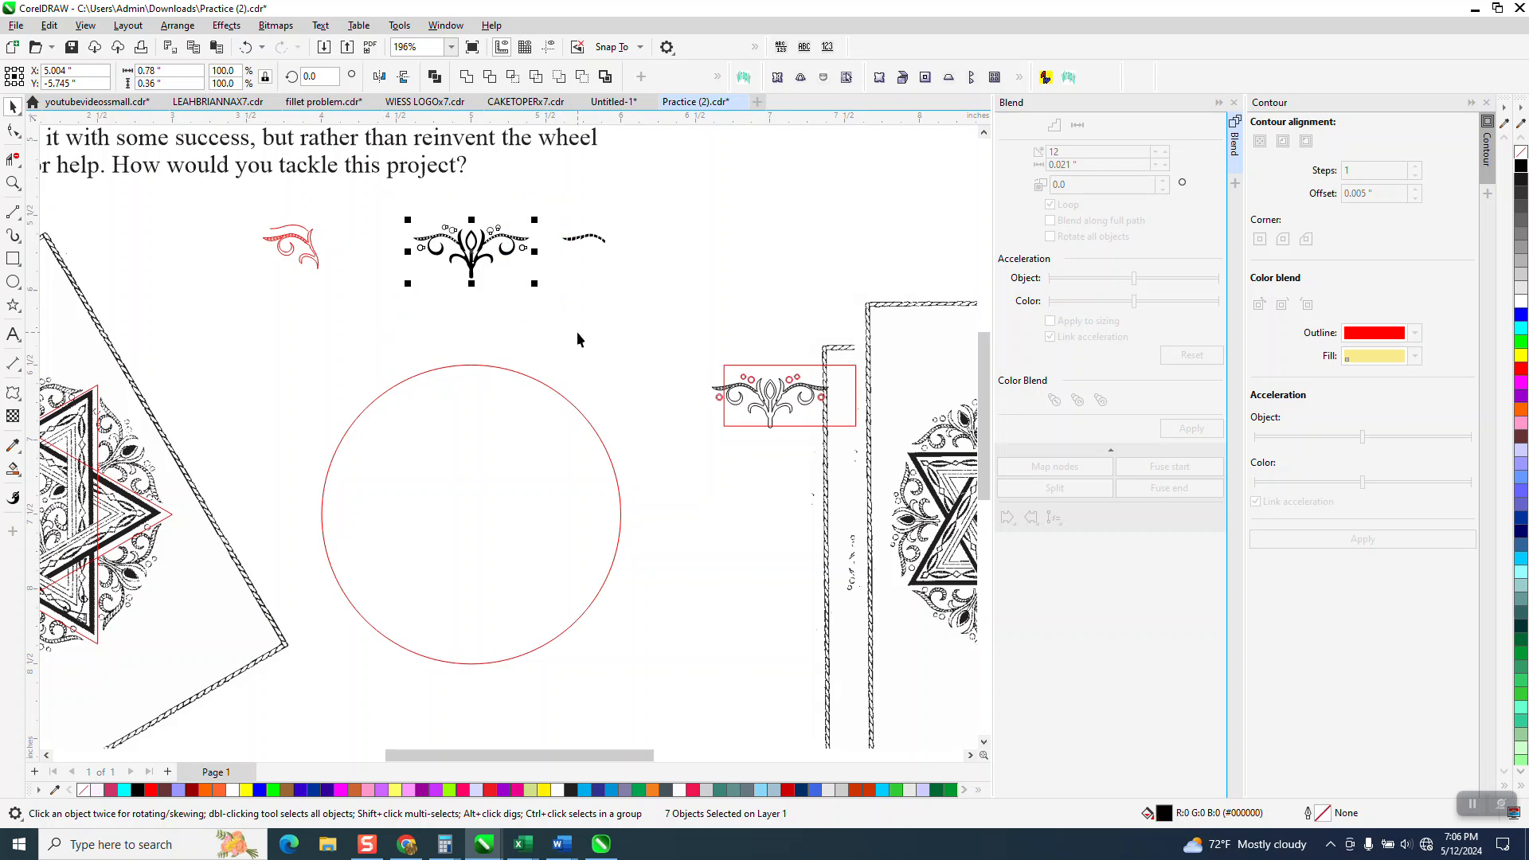
key(ctrl+g)
key(Down)
key(Down)
key(Down)
key(Down)
key(Down)
key(Down)
key(Down)
key(Down)
key(Down)
key(Down)
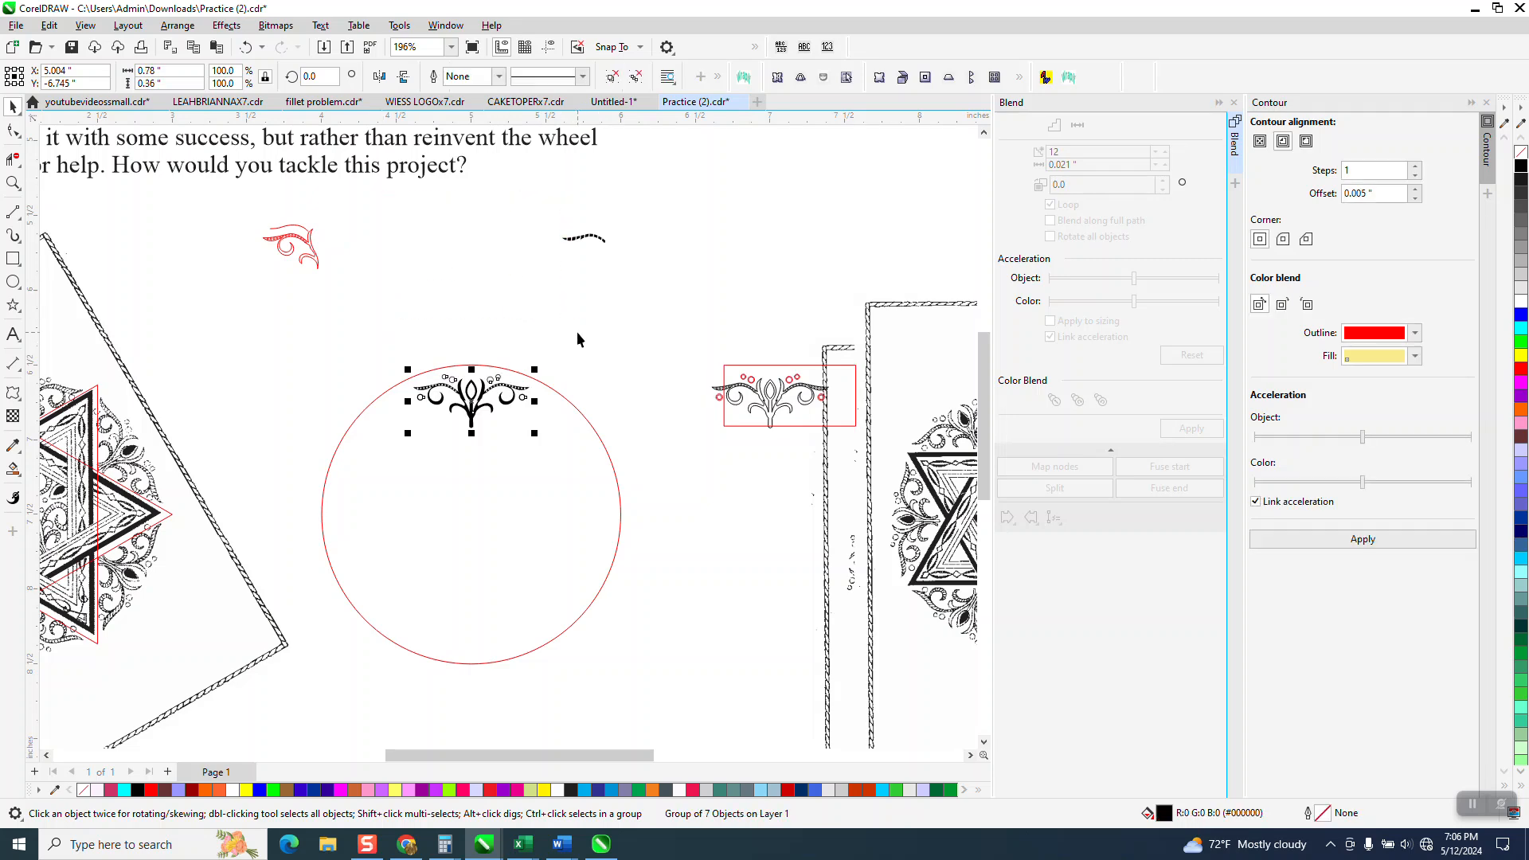
Step: Set the nudge distance to 3 inches and move the red star triangles right onto the circle
scroll(576, 331, down, 2)
click(372, 349)
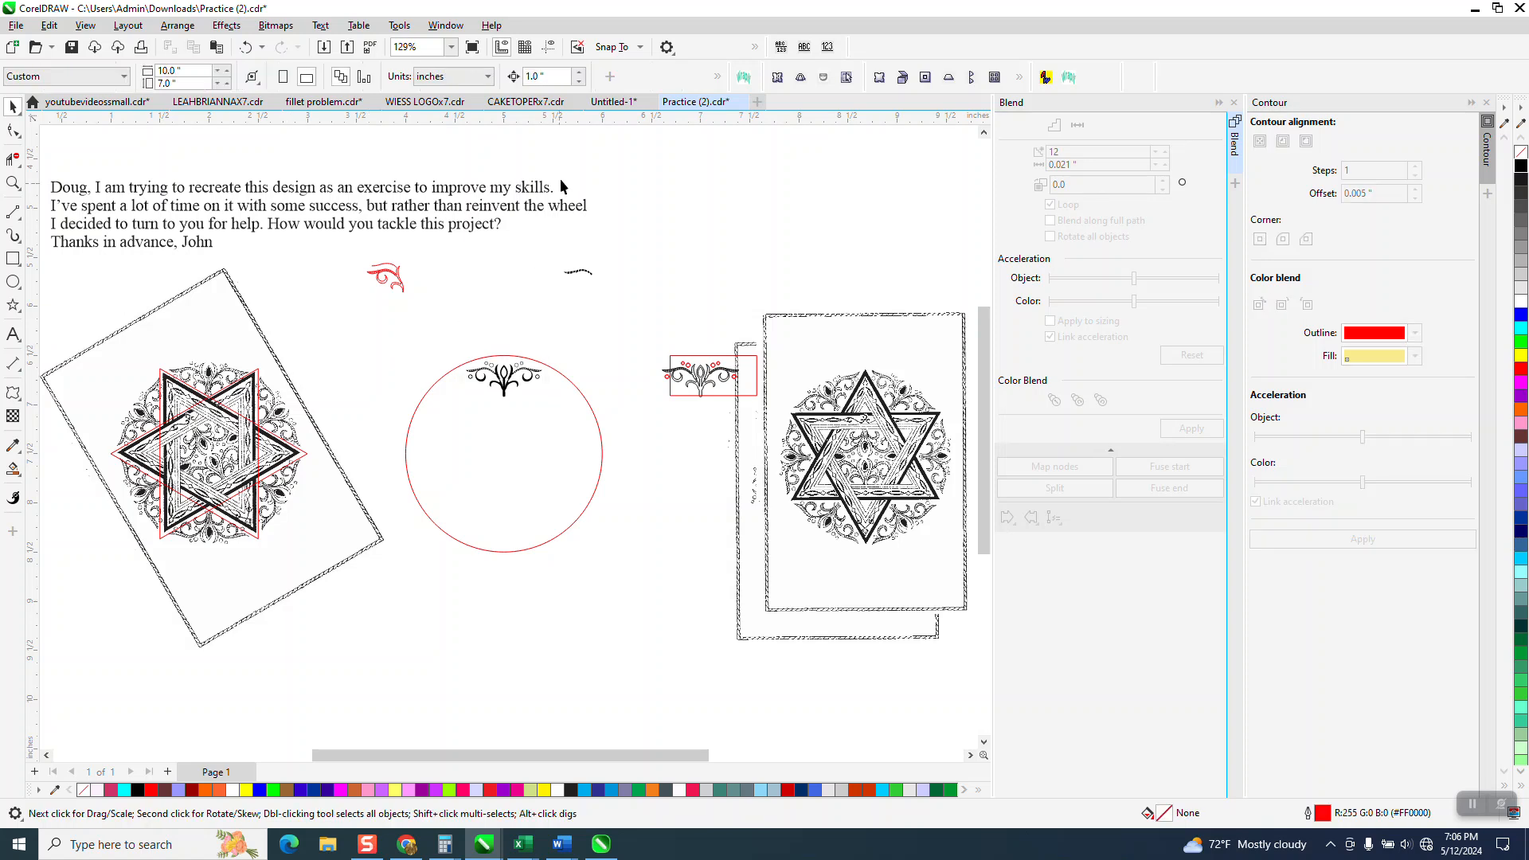
text(3)
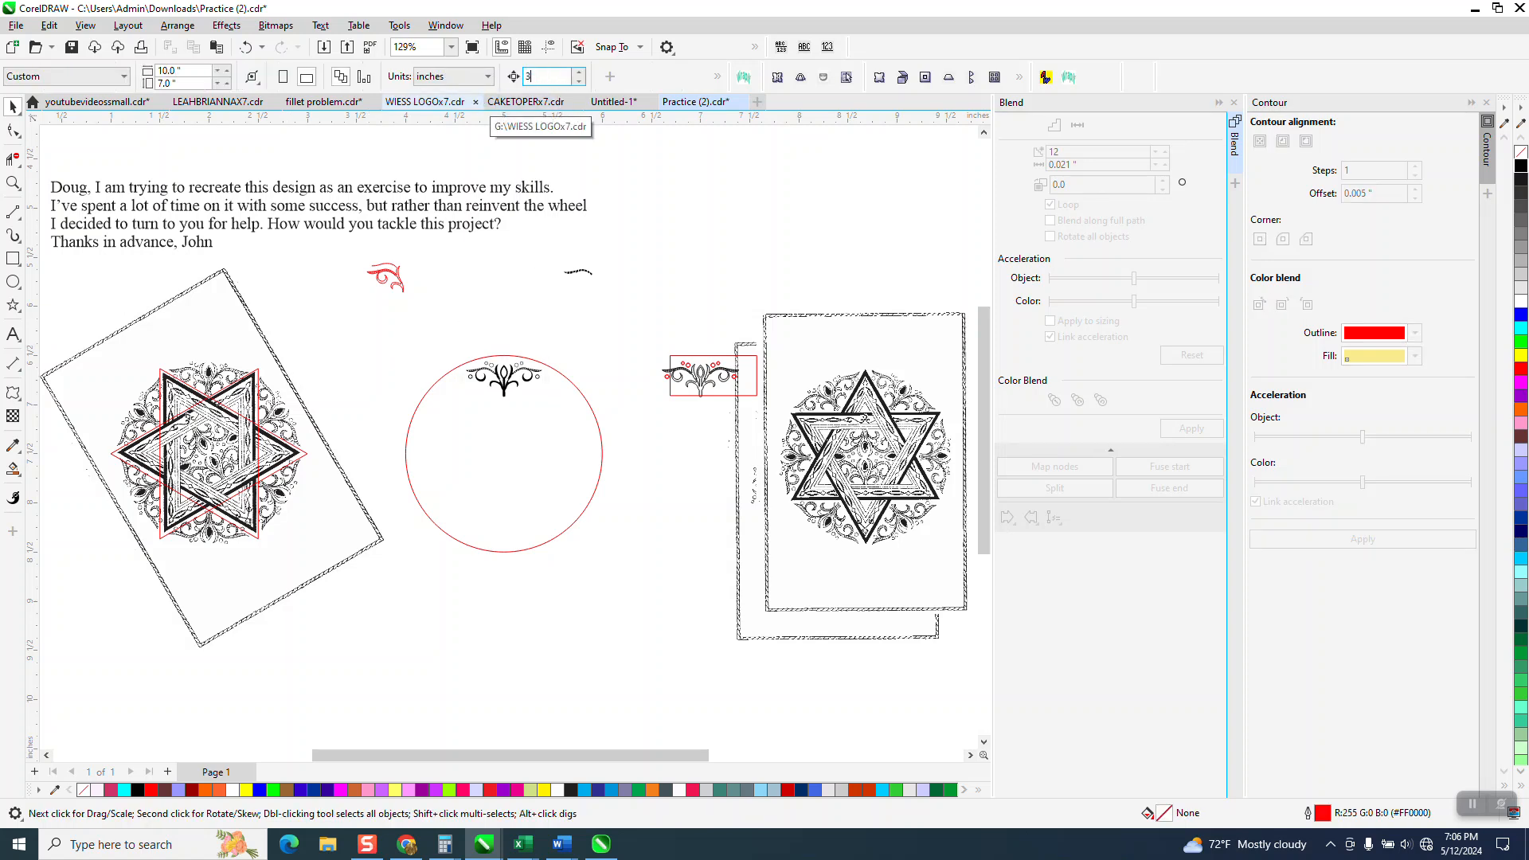
click(259, 374)
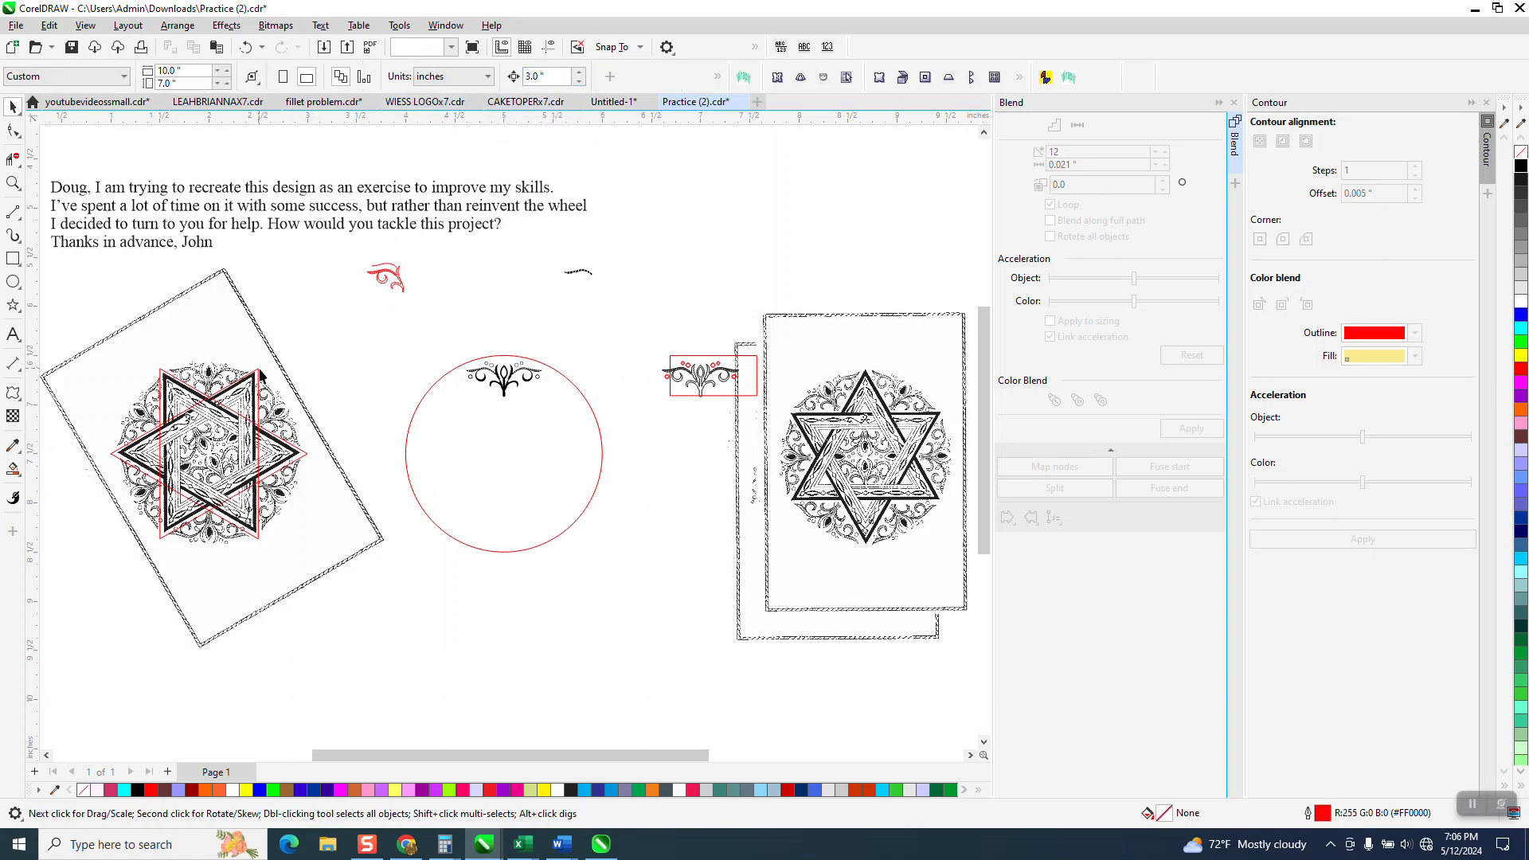
key(Right)
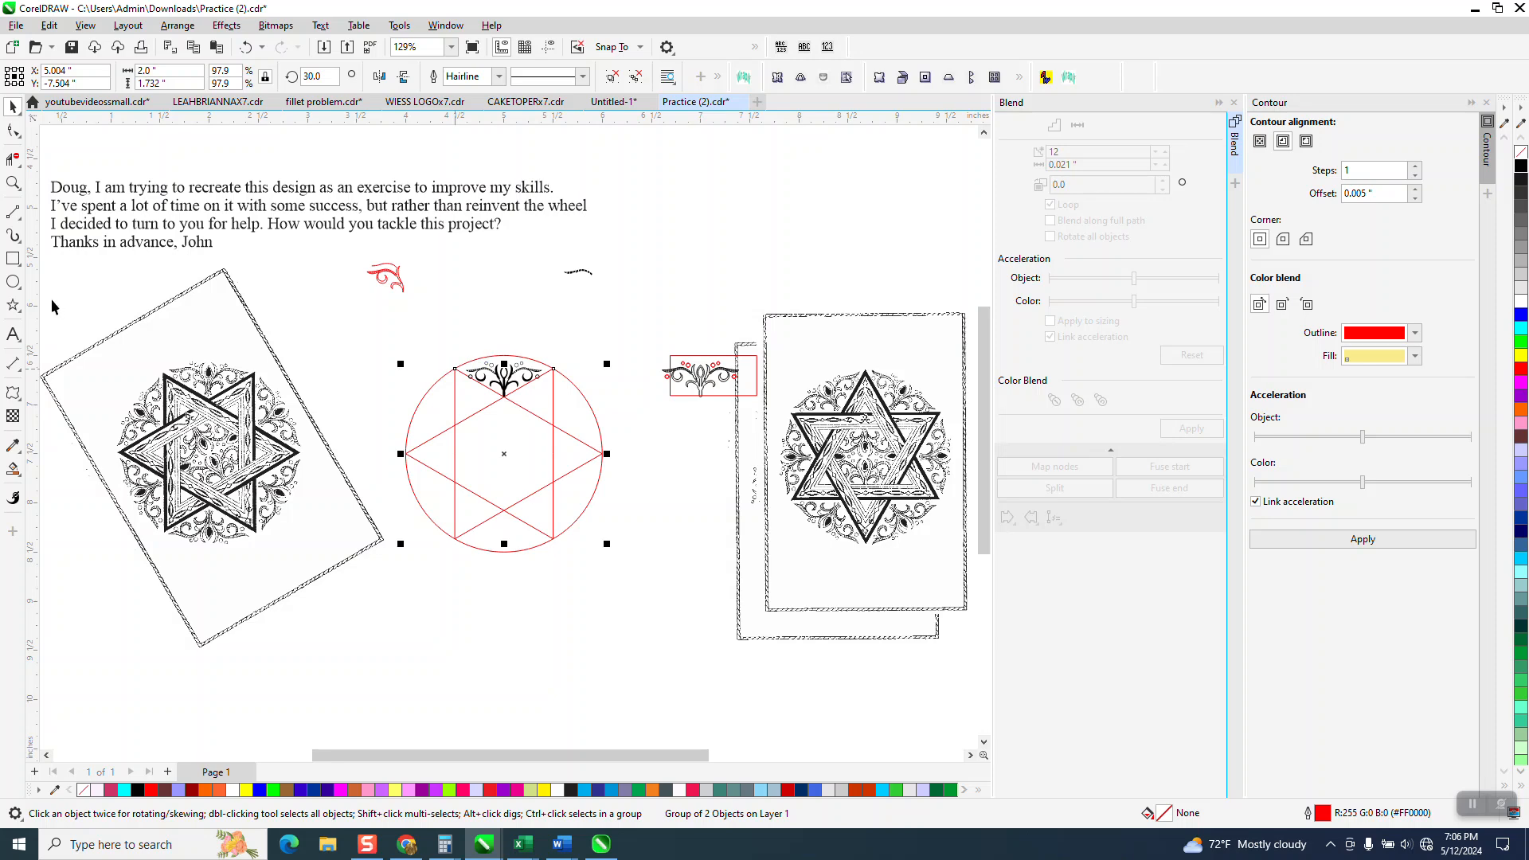
Step: Reduce the nudge distance and move the black ornament group up 0.03 inches inside the circle
click(12, 183)
drag(427, 324, 729, 490)
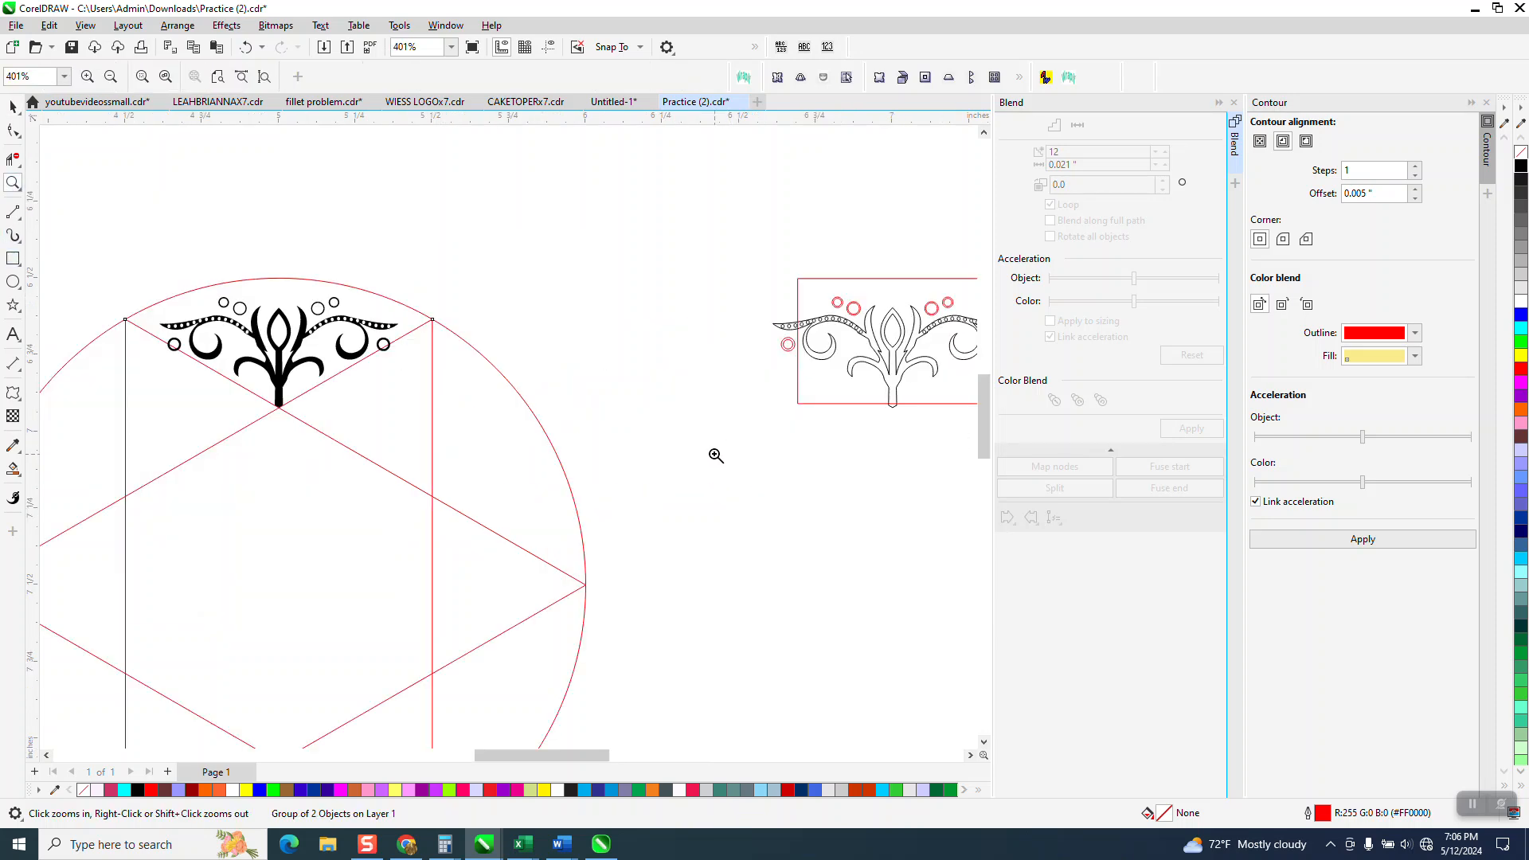
click(13, 106)
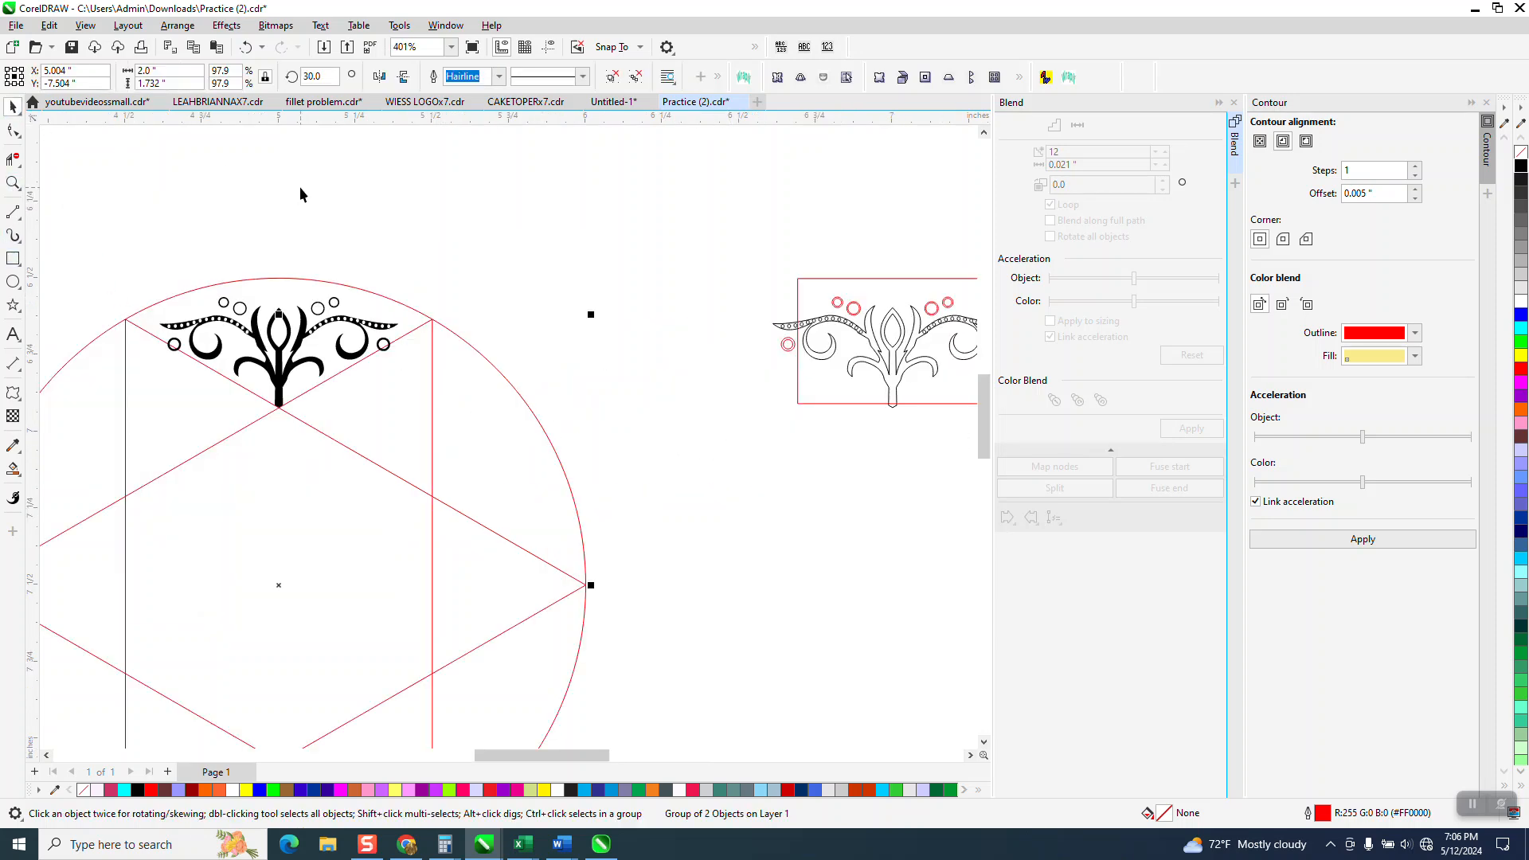
click(299, 186)
drag(203, 393, 446, 443)
click(495, 212)
text(.0)
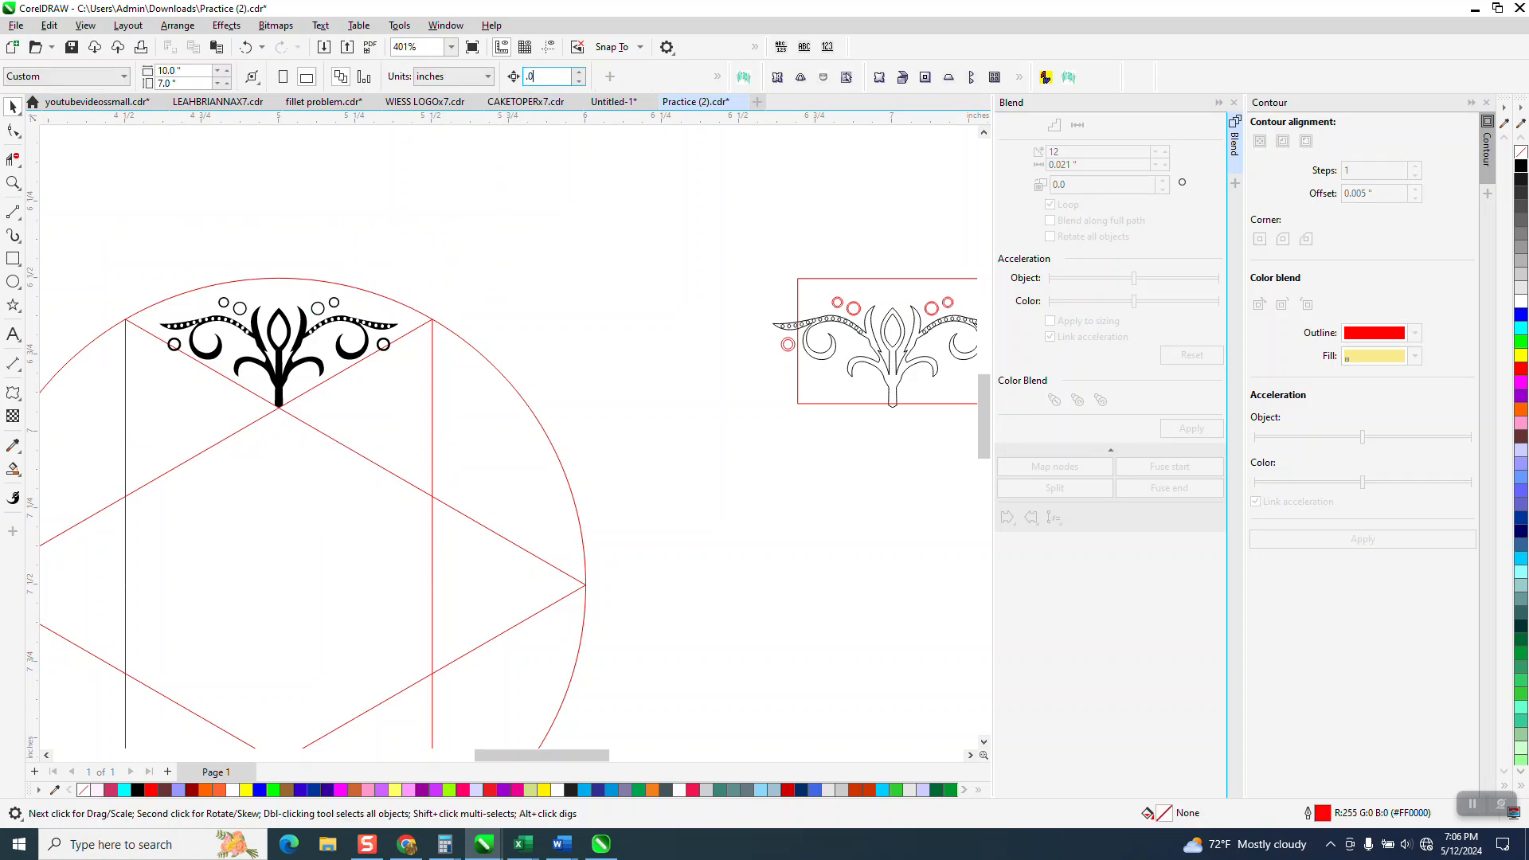
drag(121, 216, 472, 408)
key(Up)
key(Up)
key(Up)
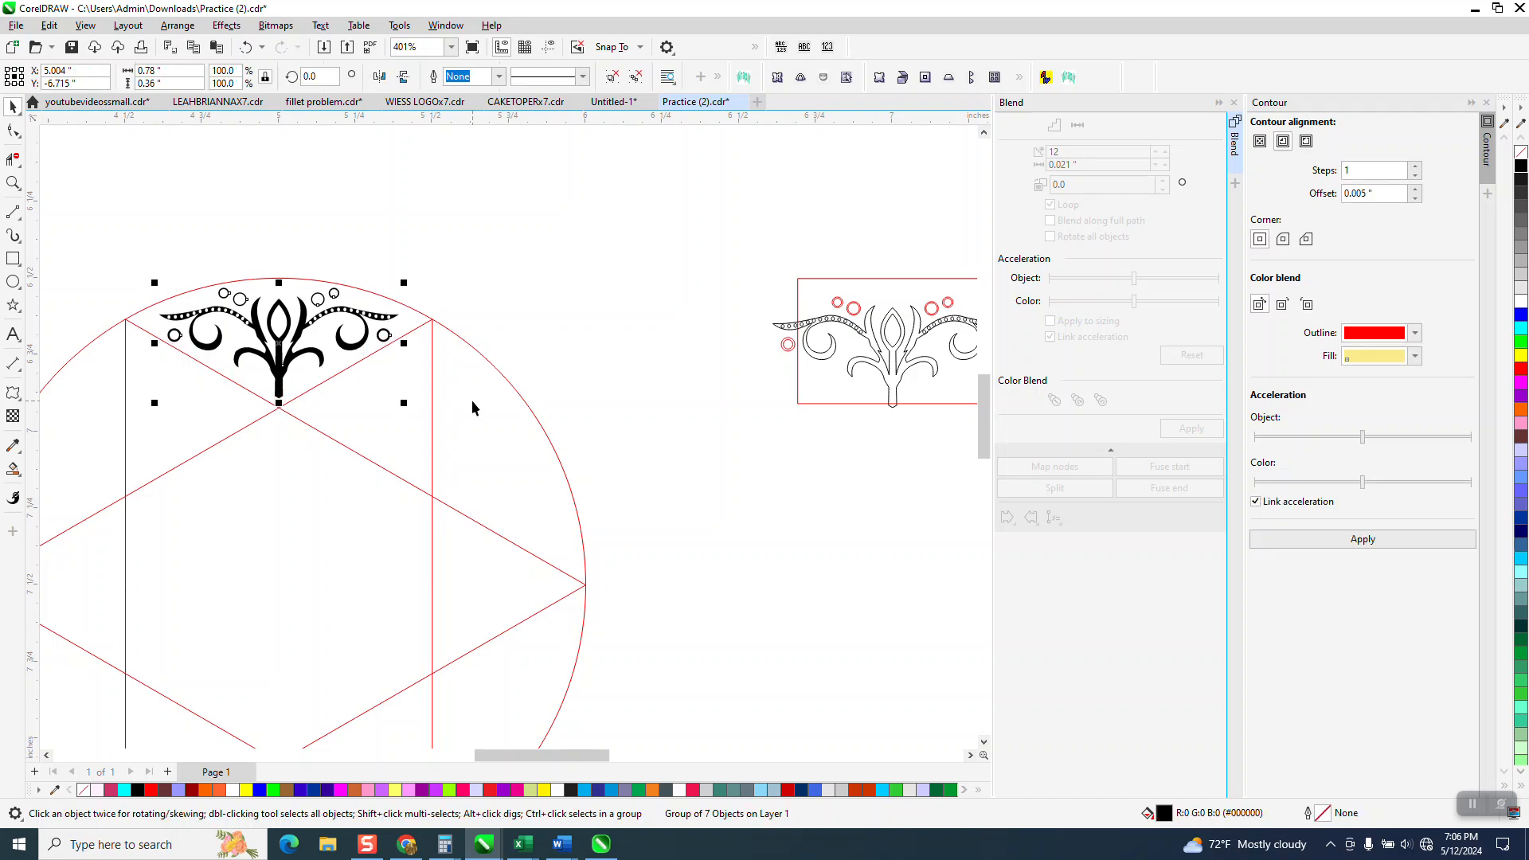
Step: Show the guidelines and move the ornament group's center of rotation to the center of the circle
scroll(556, 283, down, 4)
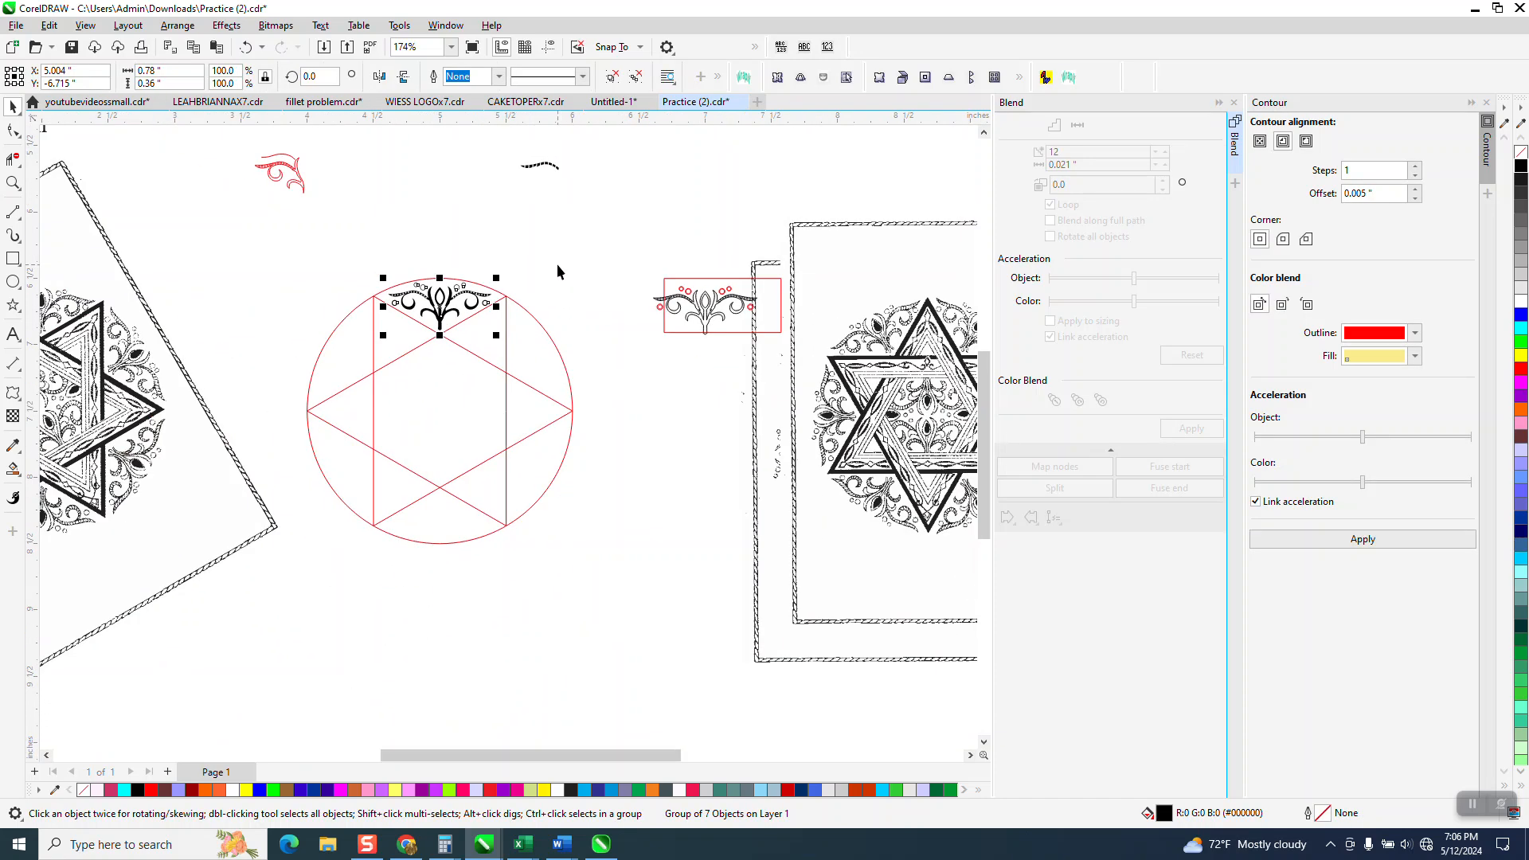
click(552, 48)
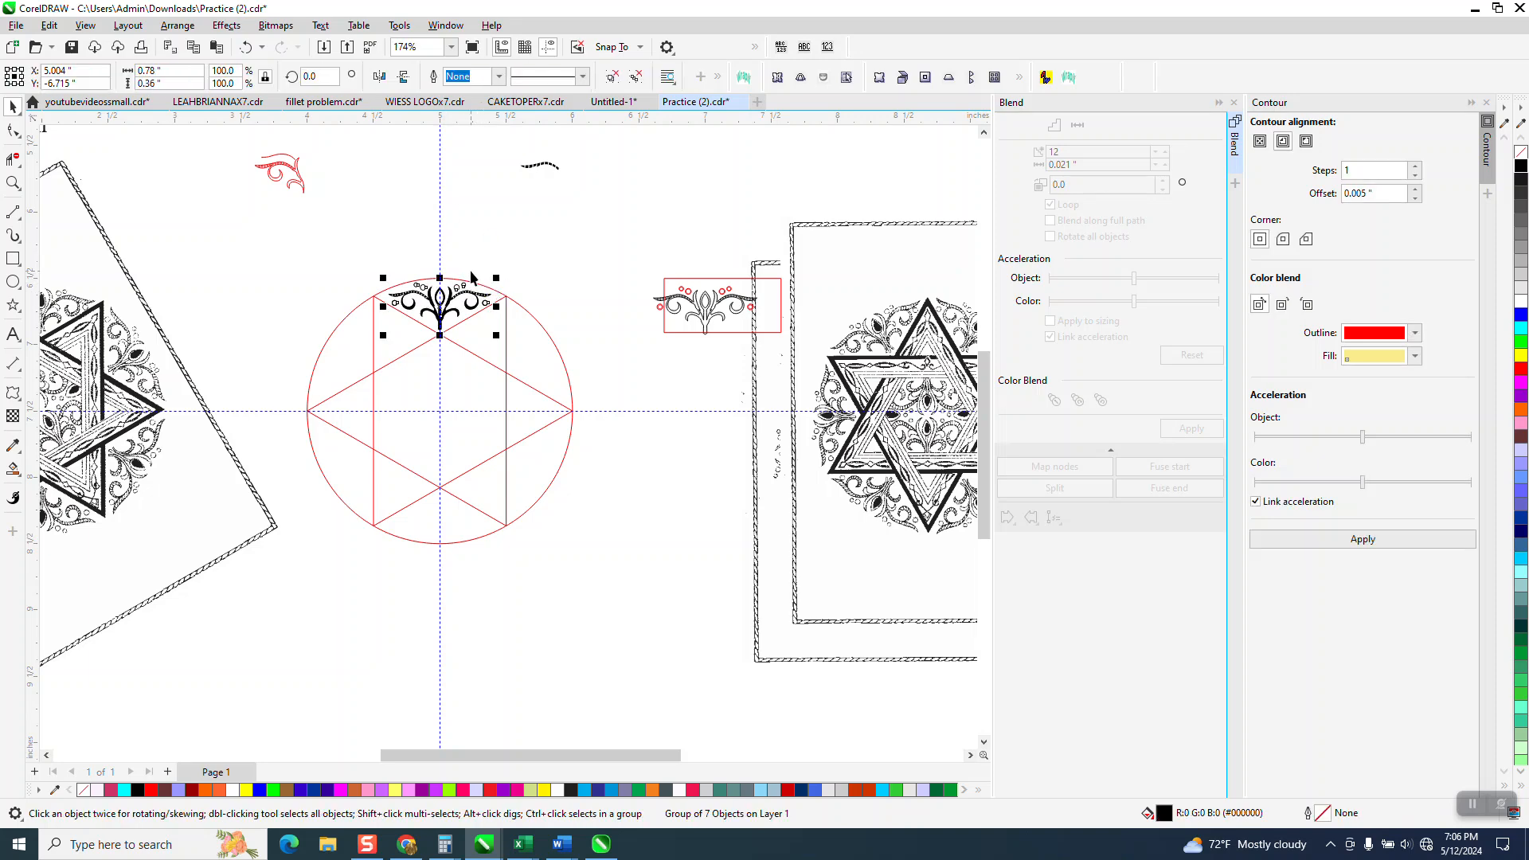
click(440, 302)
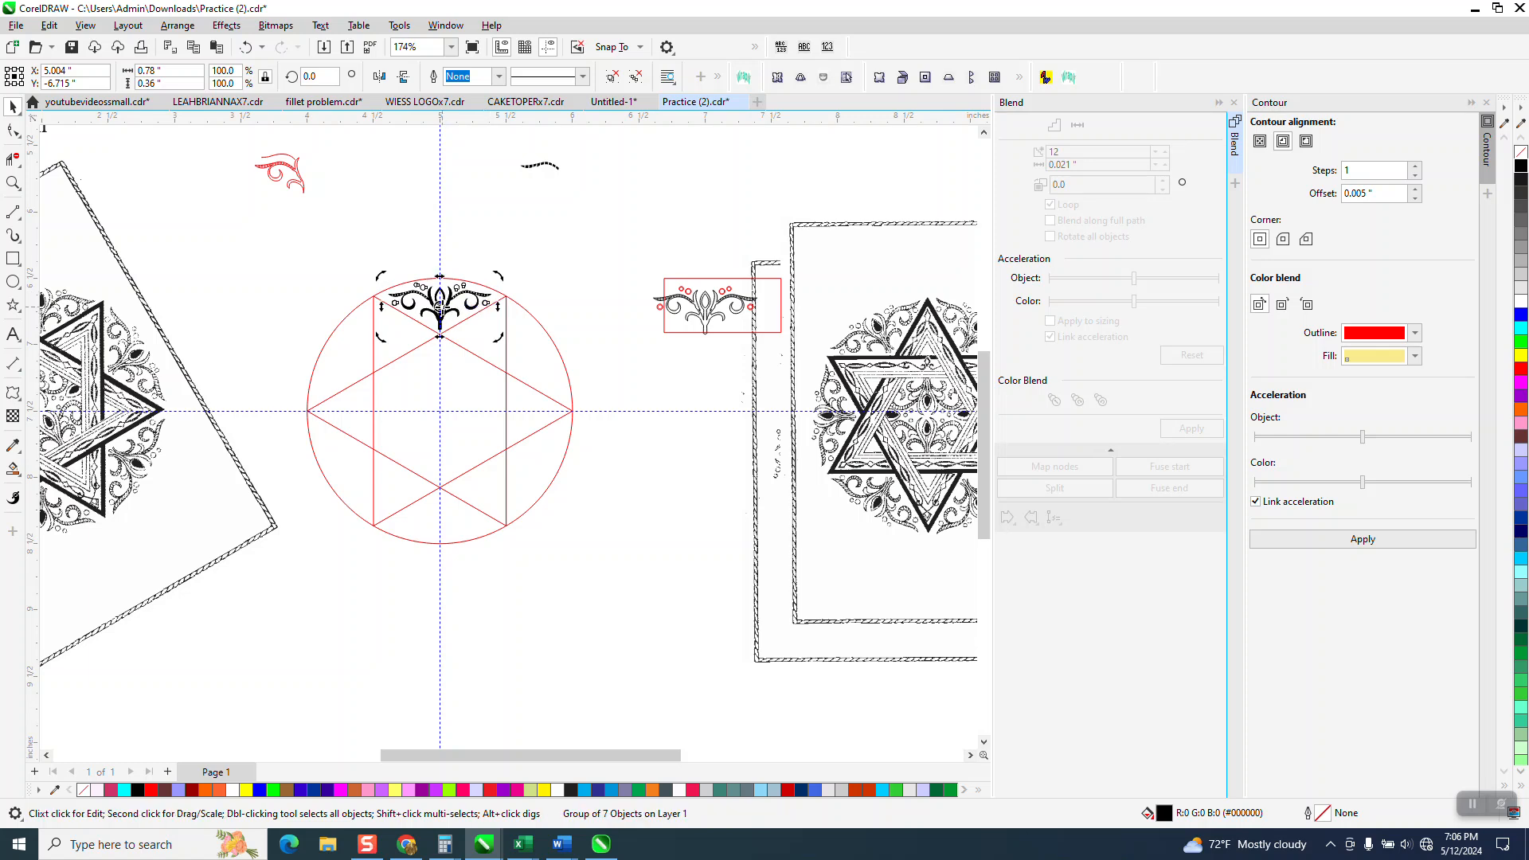
drag(440, 305, 440, 411)
click(449, 301)
click(444, 306)
Step: Rotate copies of the ornament group by 60 degrees around the circle's center until six ornaments fill the ring
text(60)
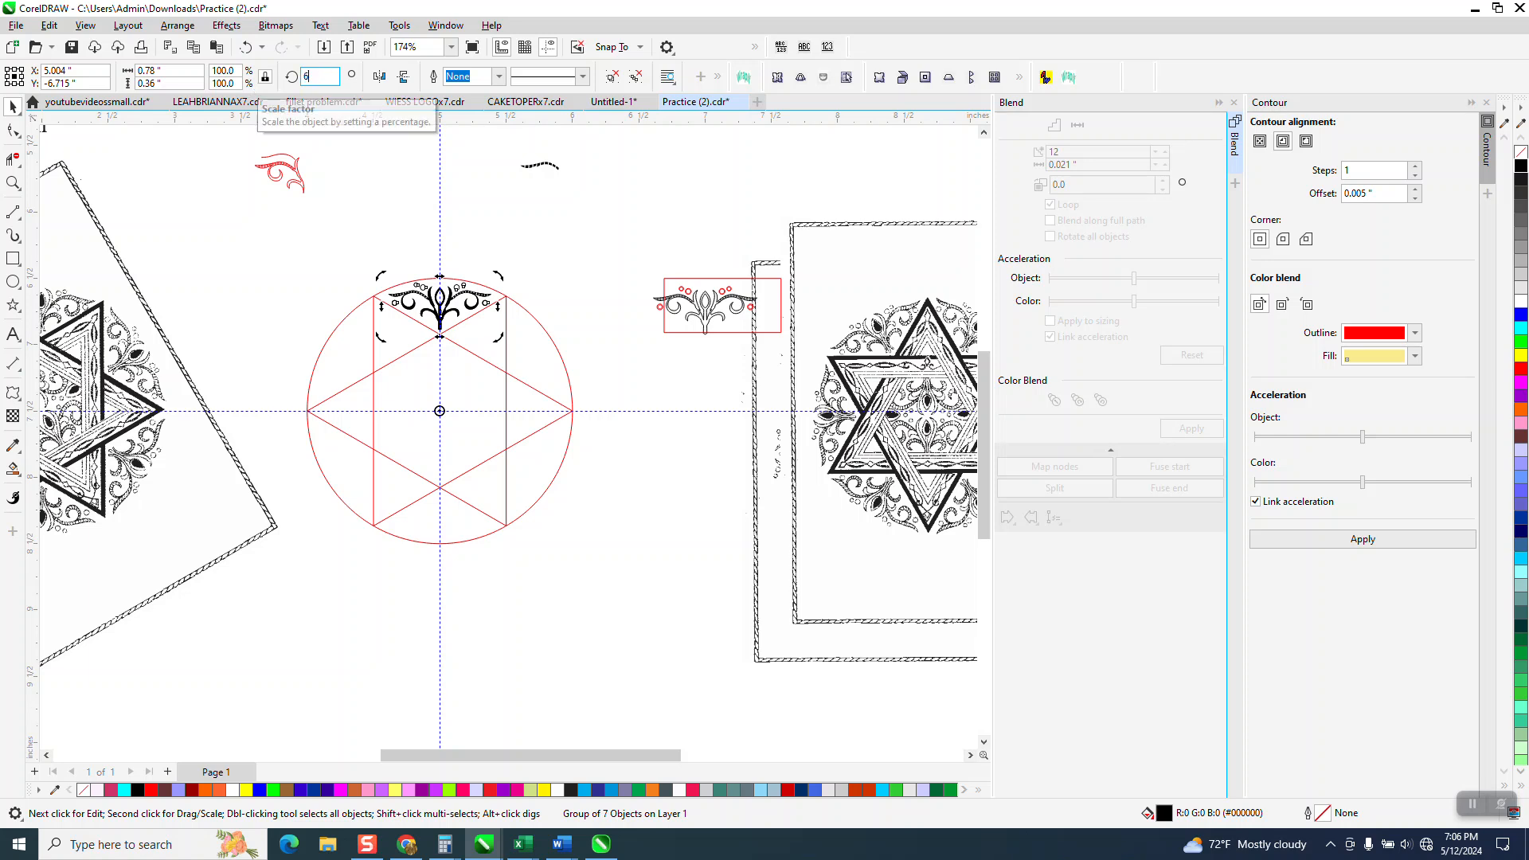
key(Return)
key(ctrl+r)
key(ctrl+r)
key(ctrl+r)
key(ctrl+r)
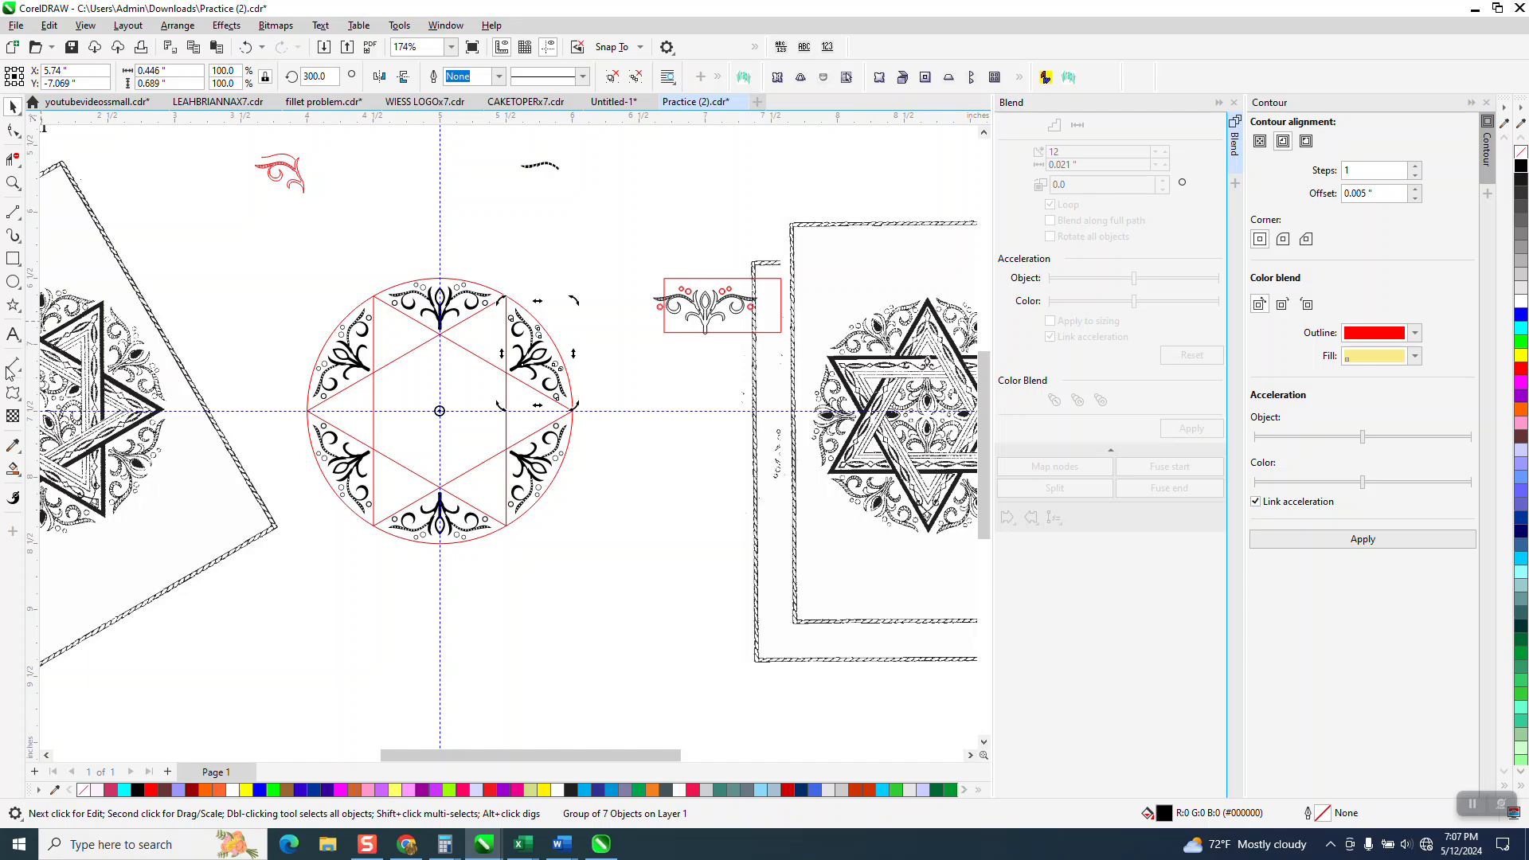
Step: Check the rotated ornaments up close and undo all the copies, leaving only the original at the top of the circle
click(13, 183)
drag(380, 278, 573, 382)
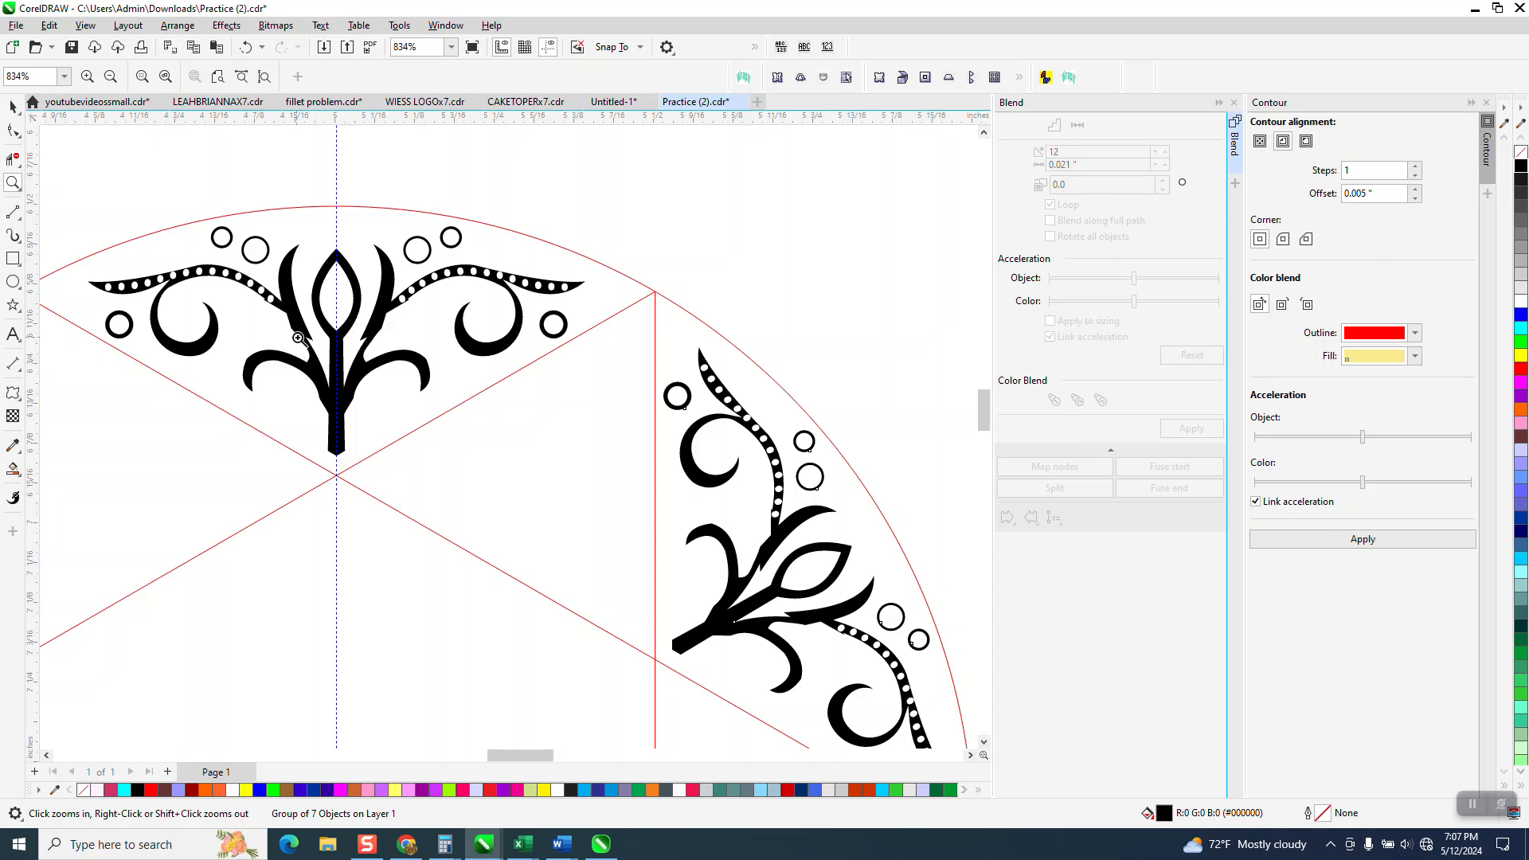
scroll(333, 333, down, 3)
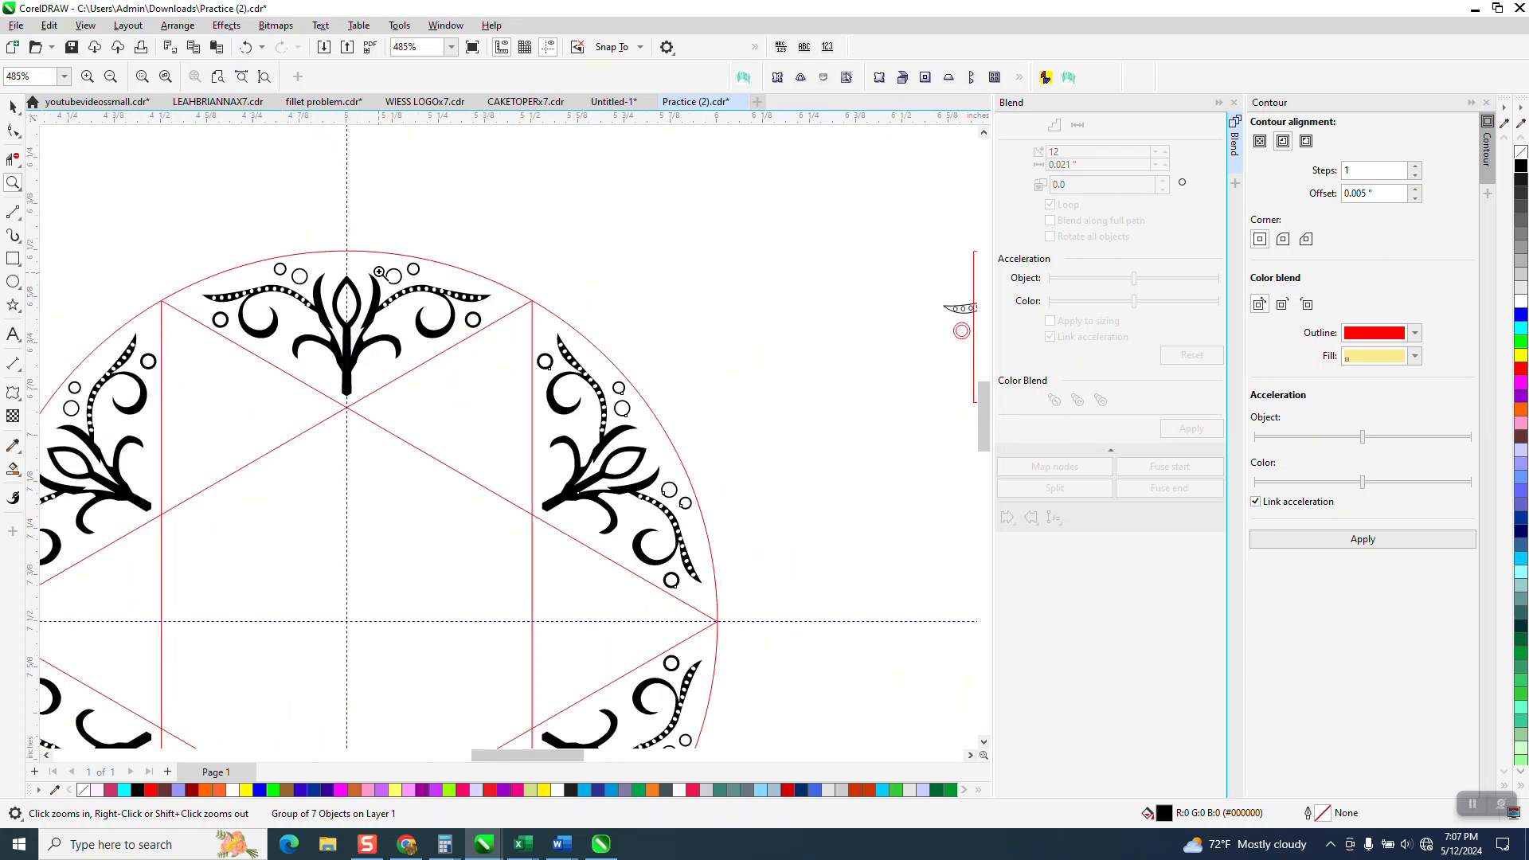
click(246, 47)
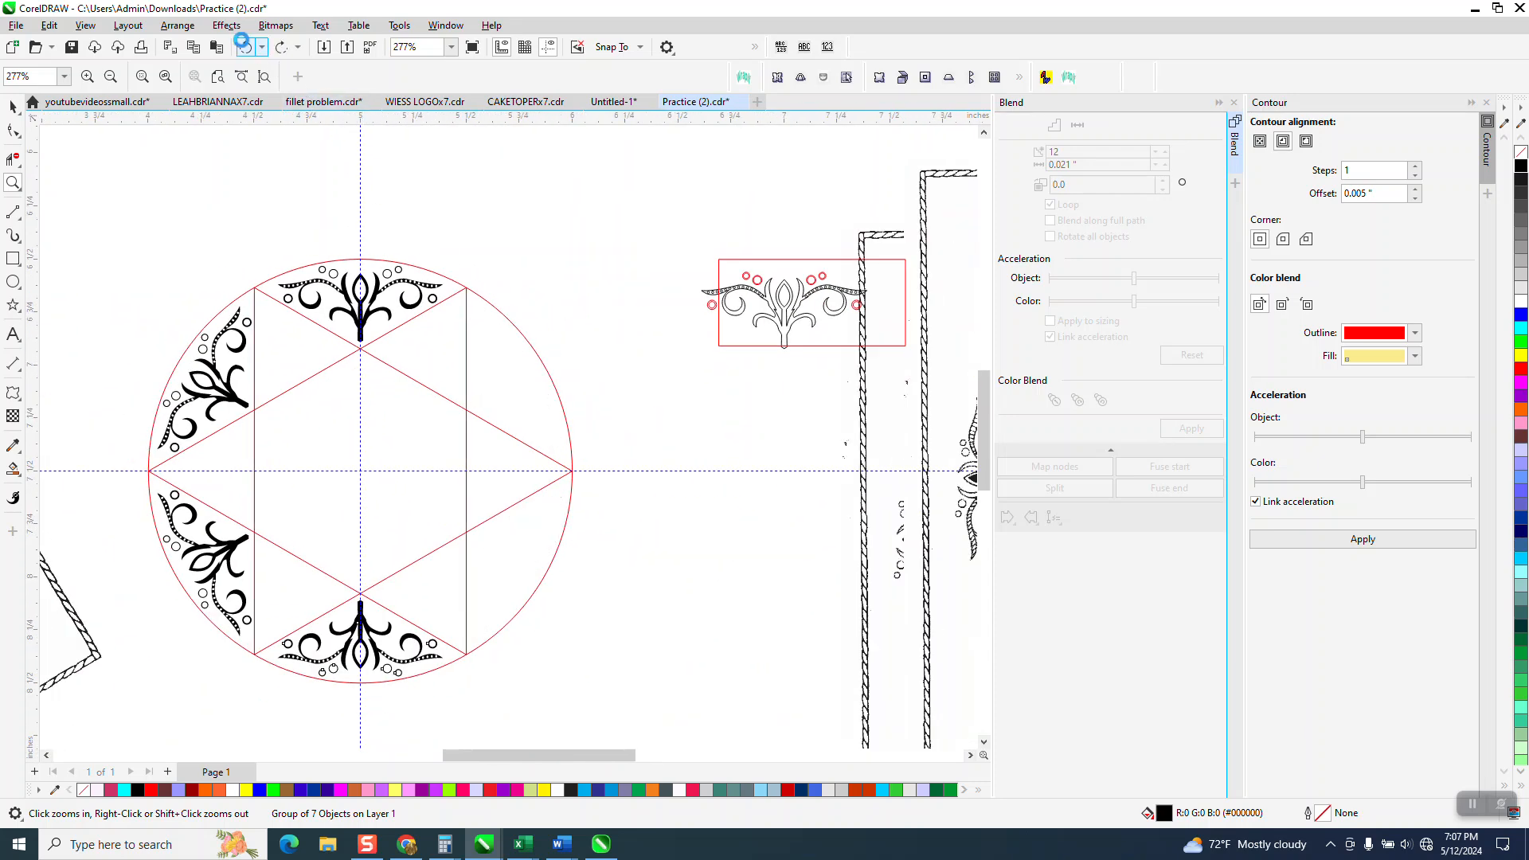
click(245, 47)
click(245, 47)
click(246, 47)
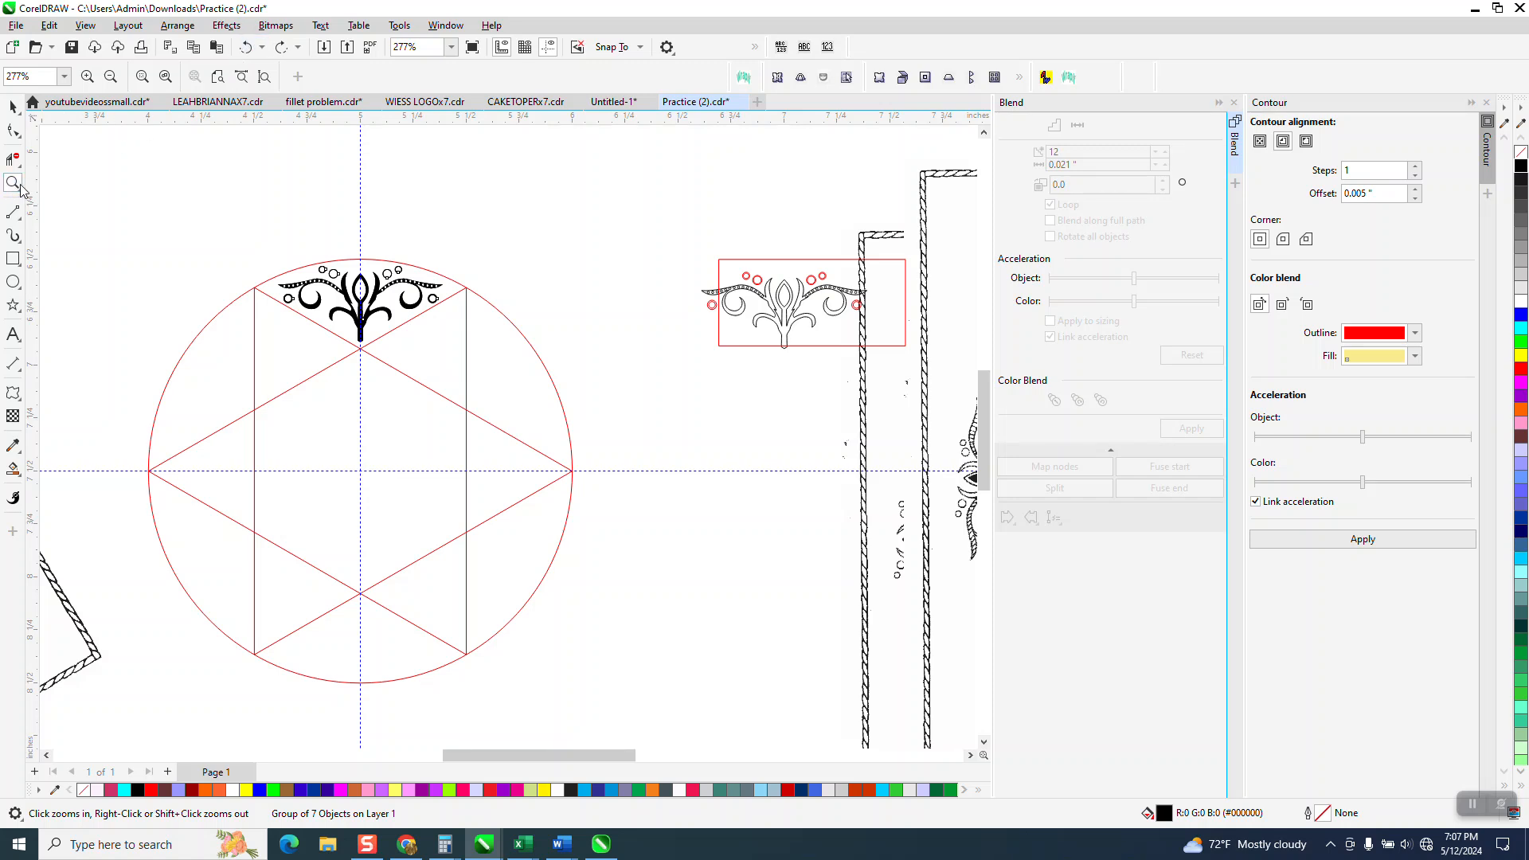
Step: Ungroup the black ornament group at the top of the circle into its separate objects
drag(371, 326, 480, 381)
click(12, 130)
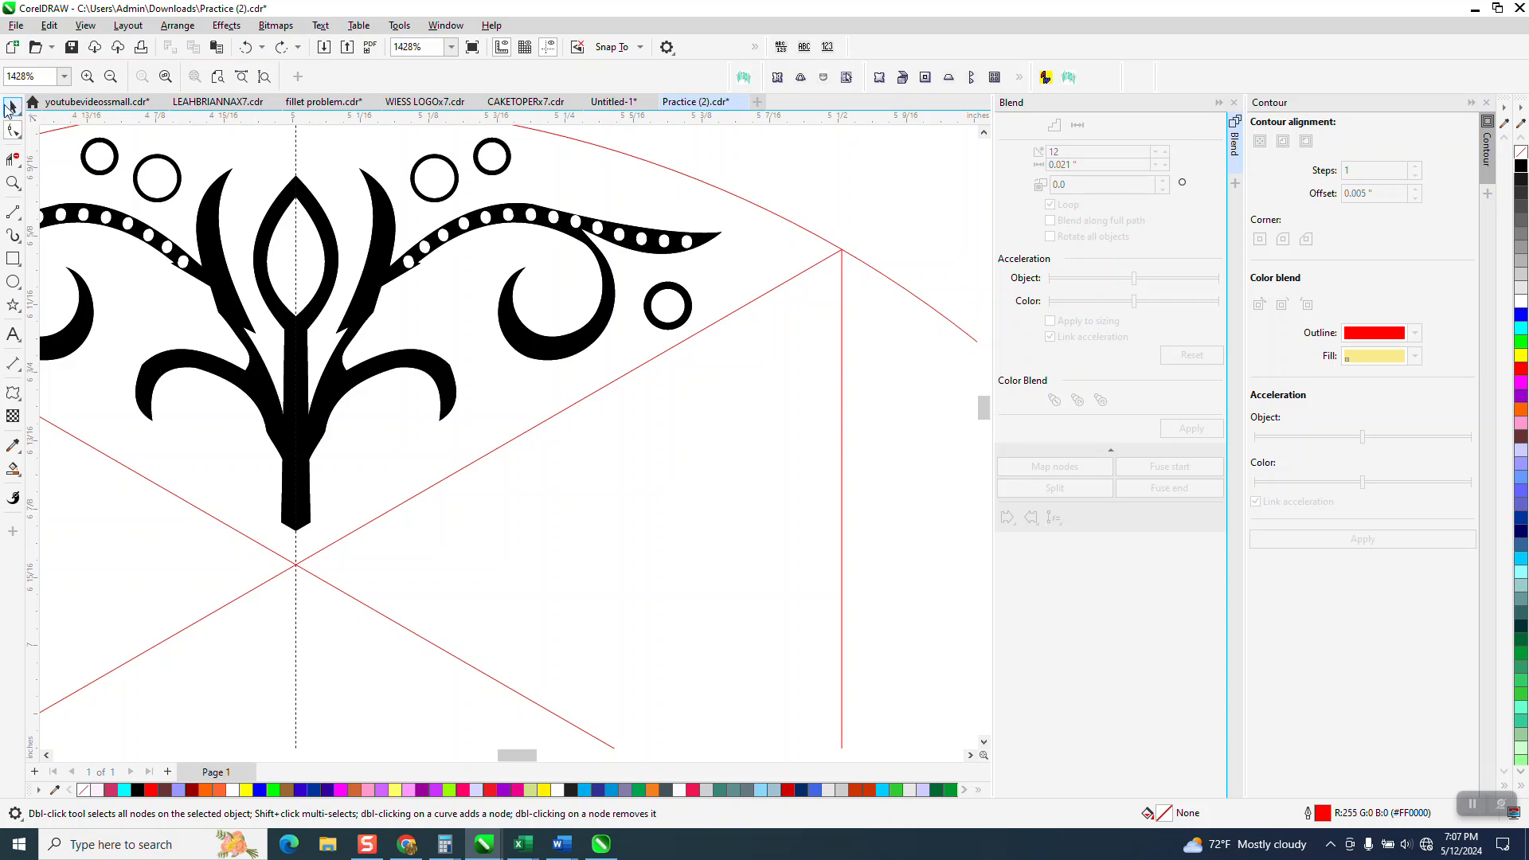
click(11, 108)
click(271, 229)
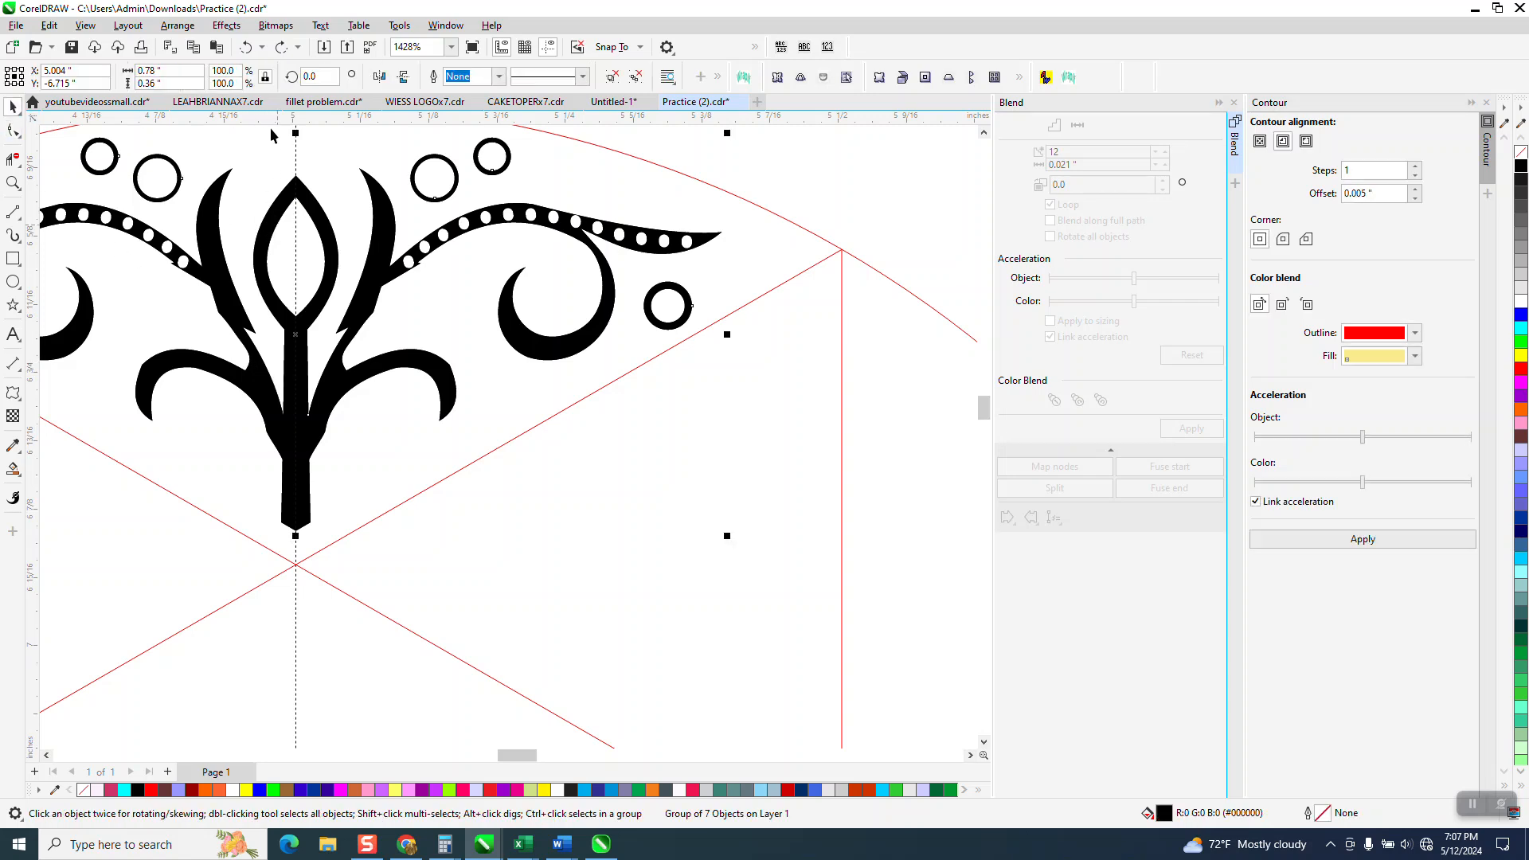
click(177, 25)
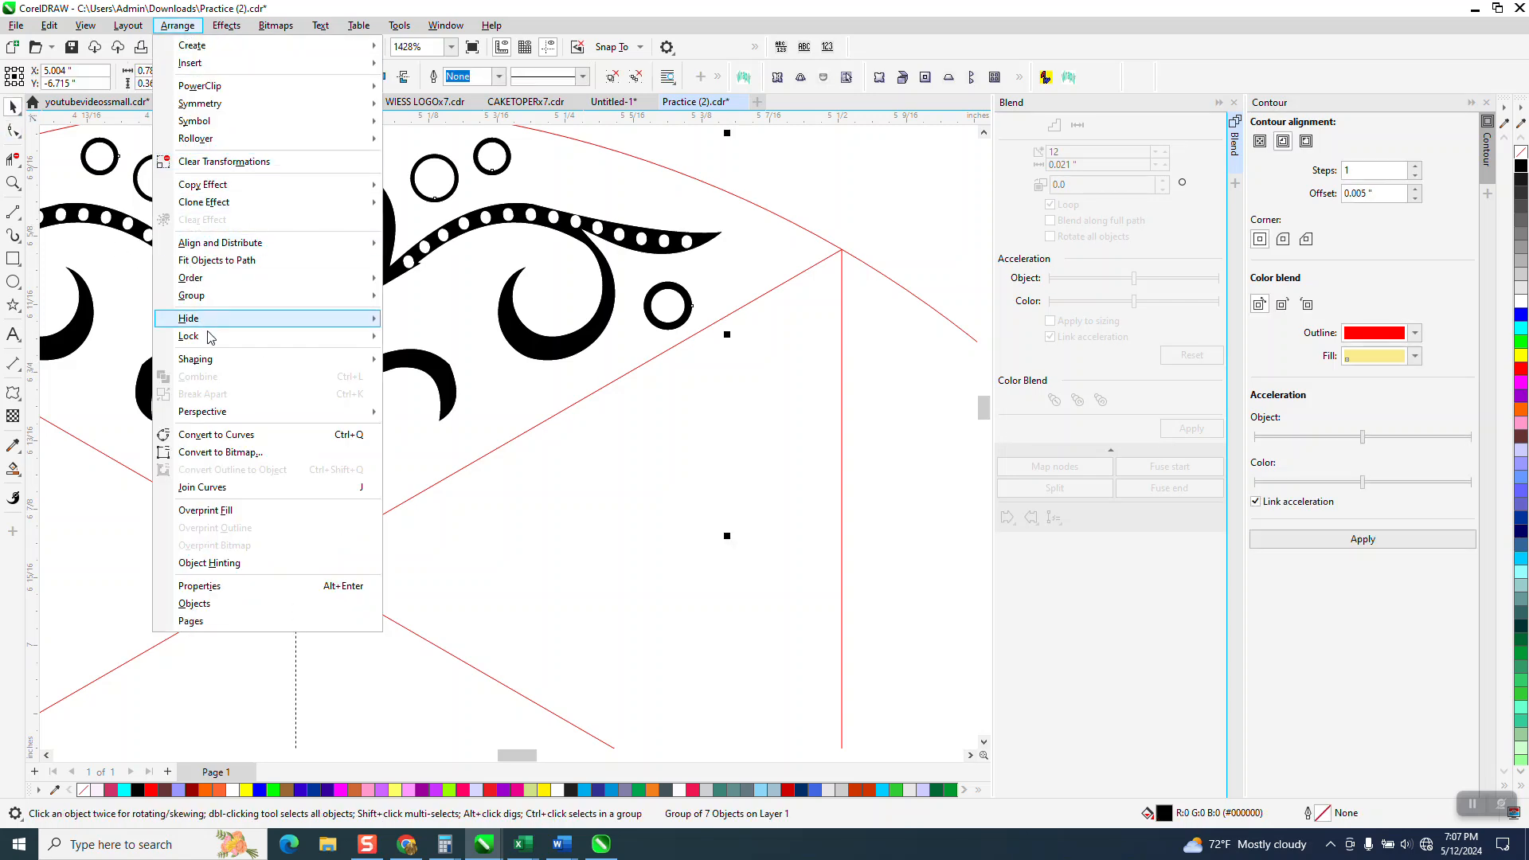
mouse_move(215, 305)
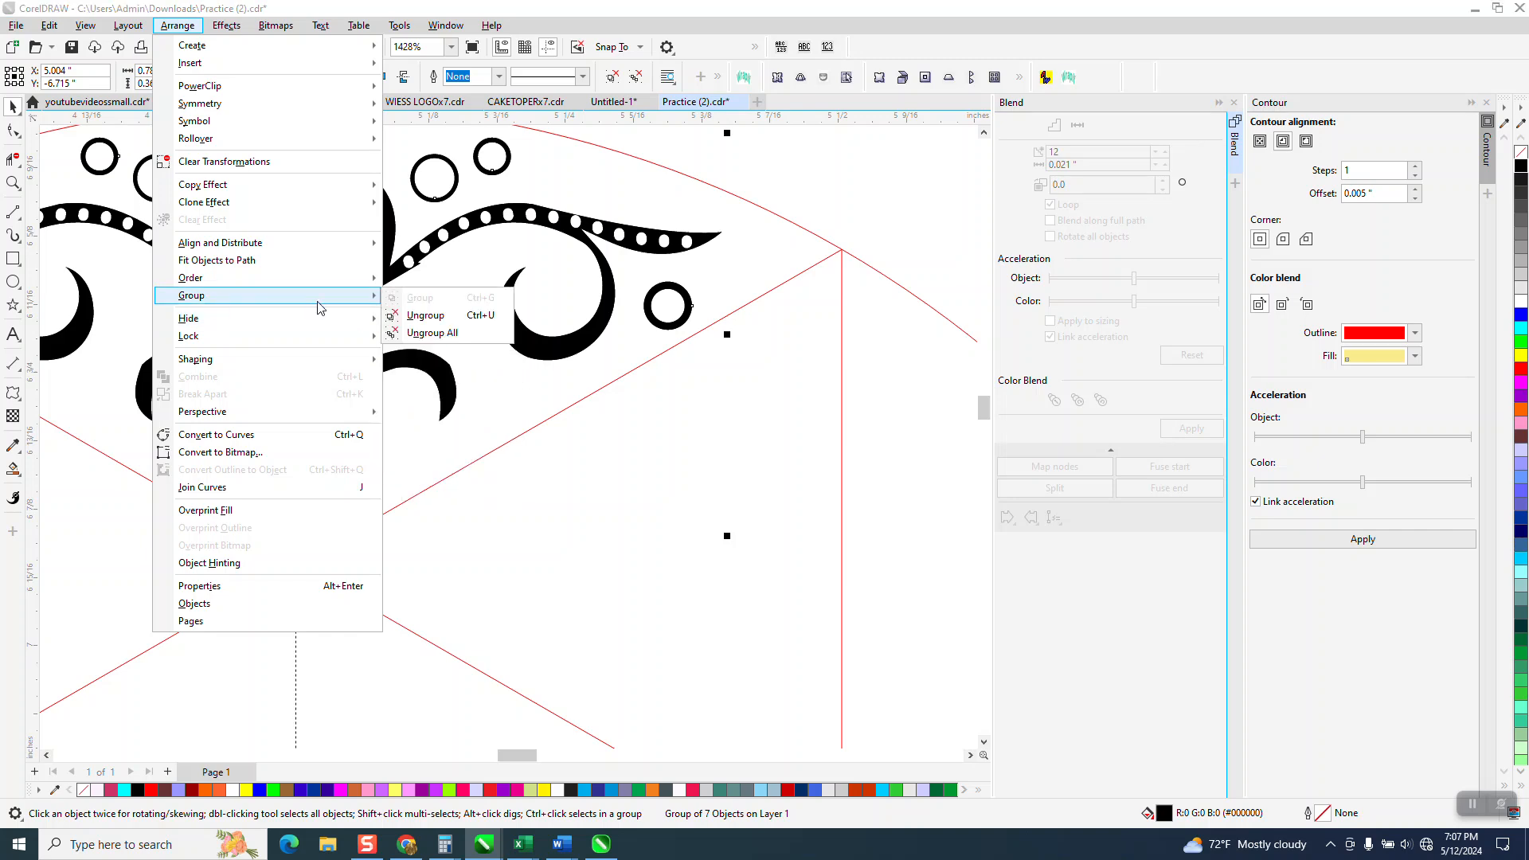
click(387, 317)
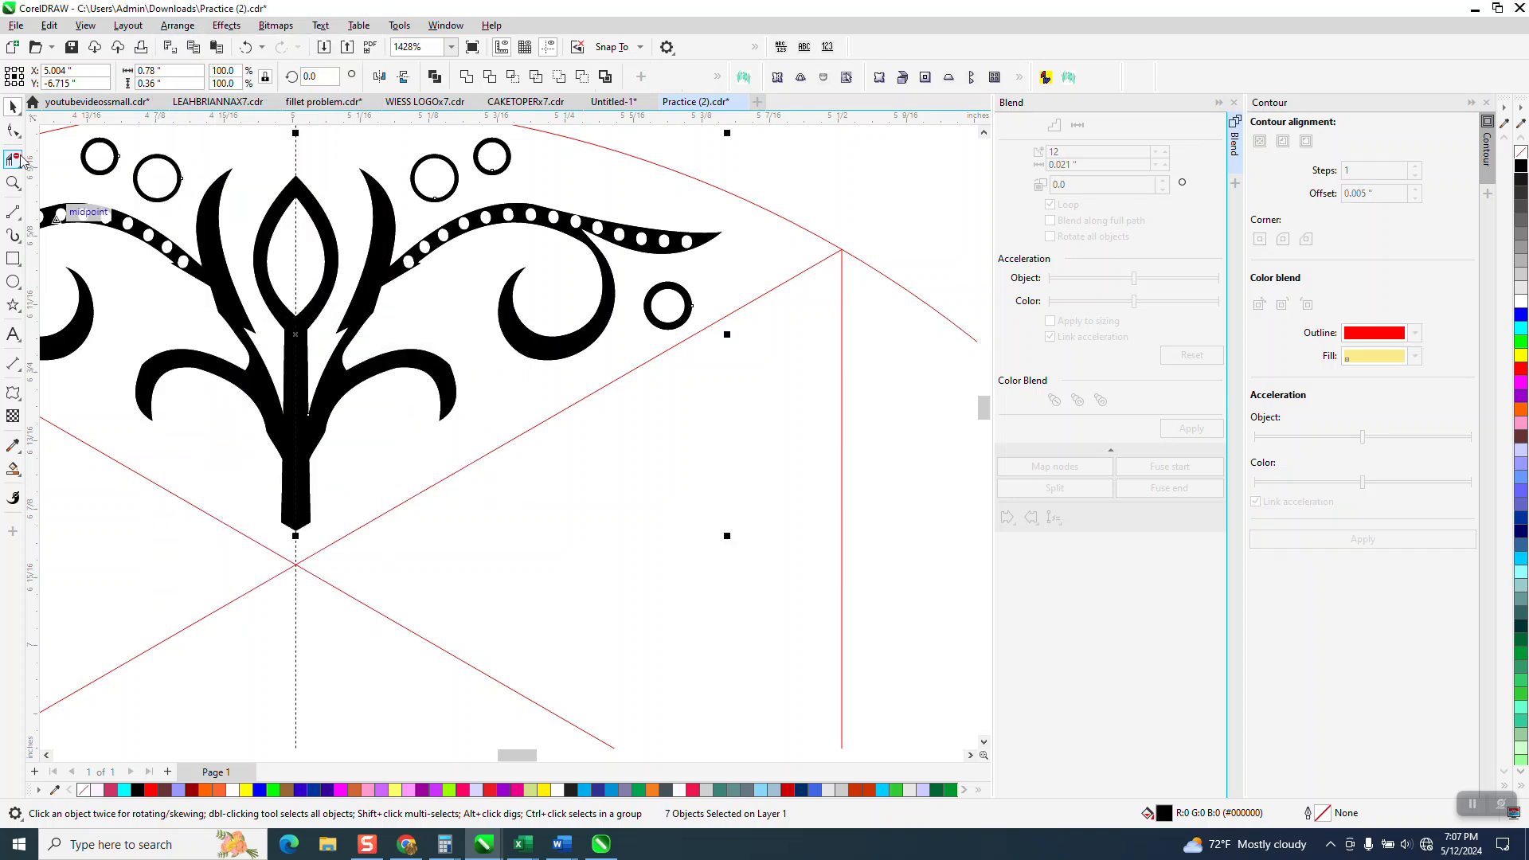
Step: Delete the two nodes forming the jagged spur on the inner edge of the left leaf beside the stem
click(11, 132)
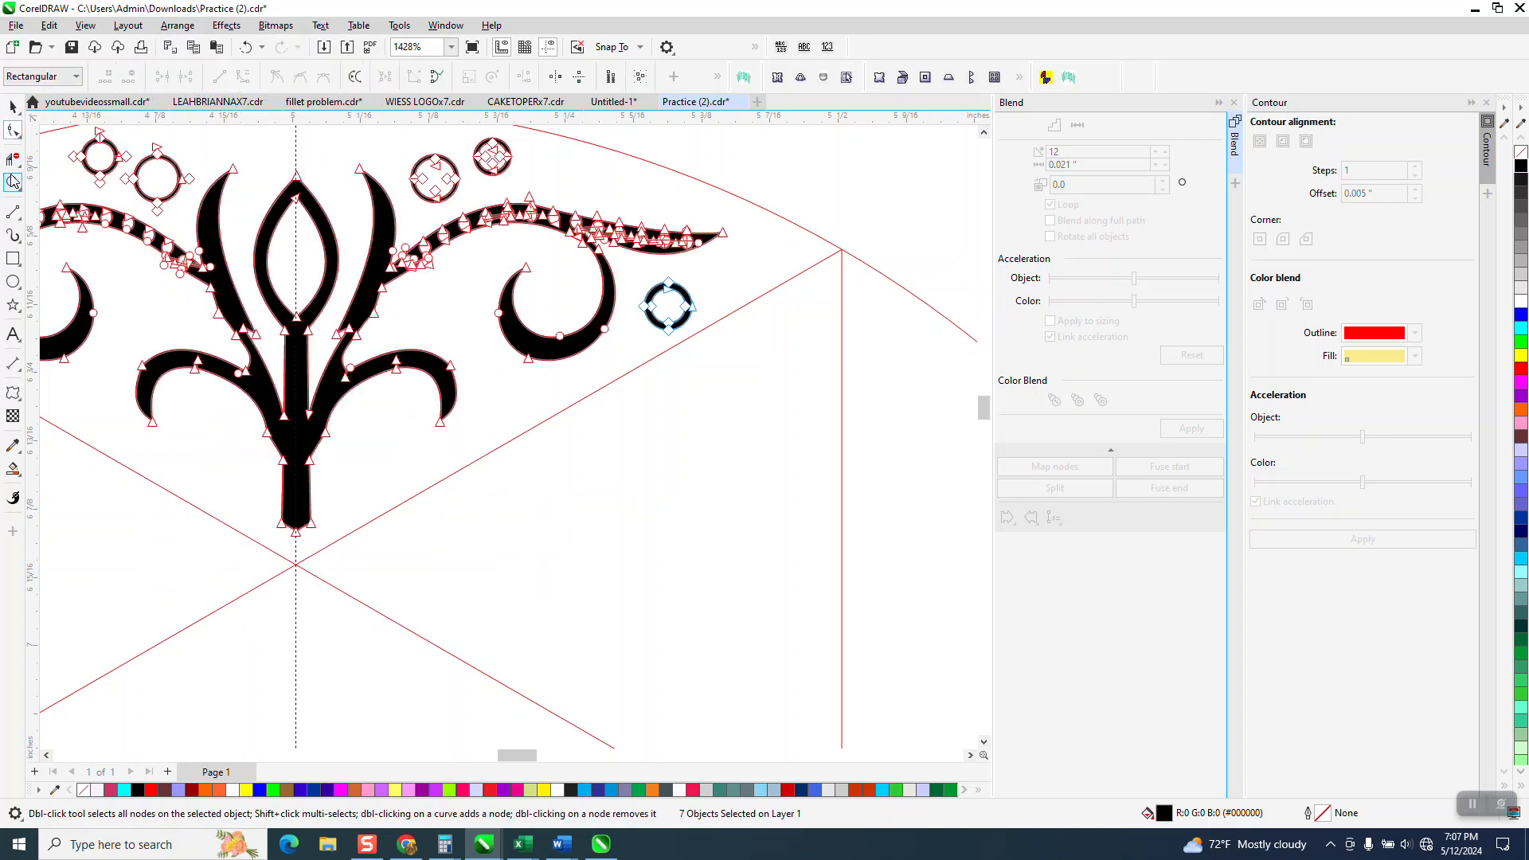
click(13, 183)
drag(145, 234, 445, 421)
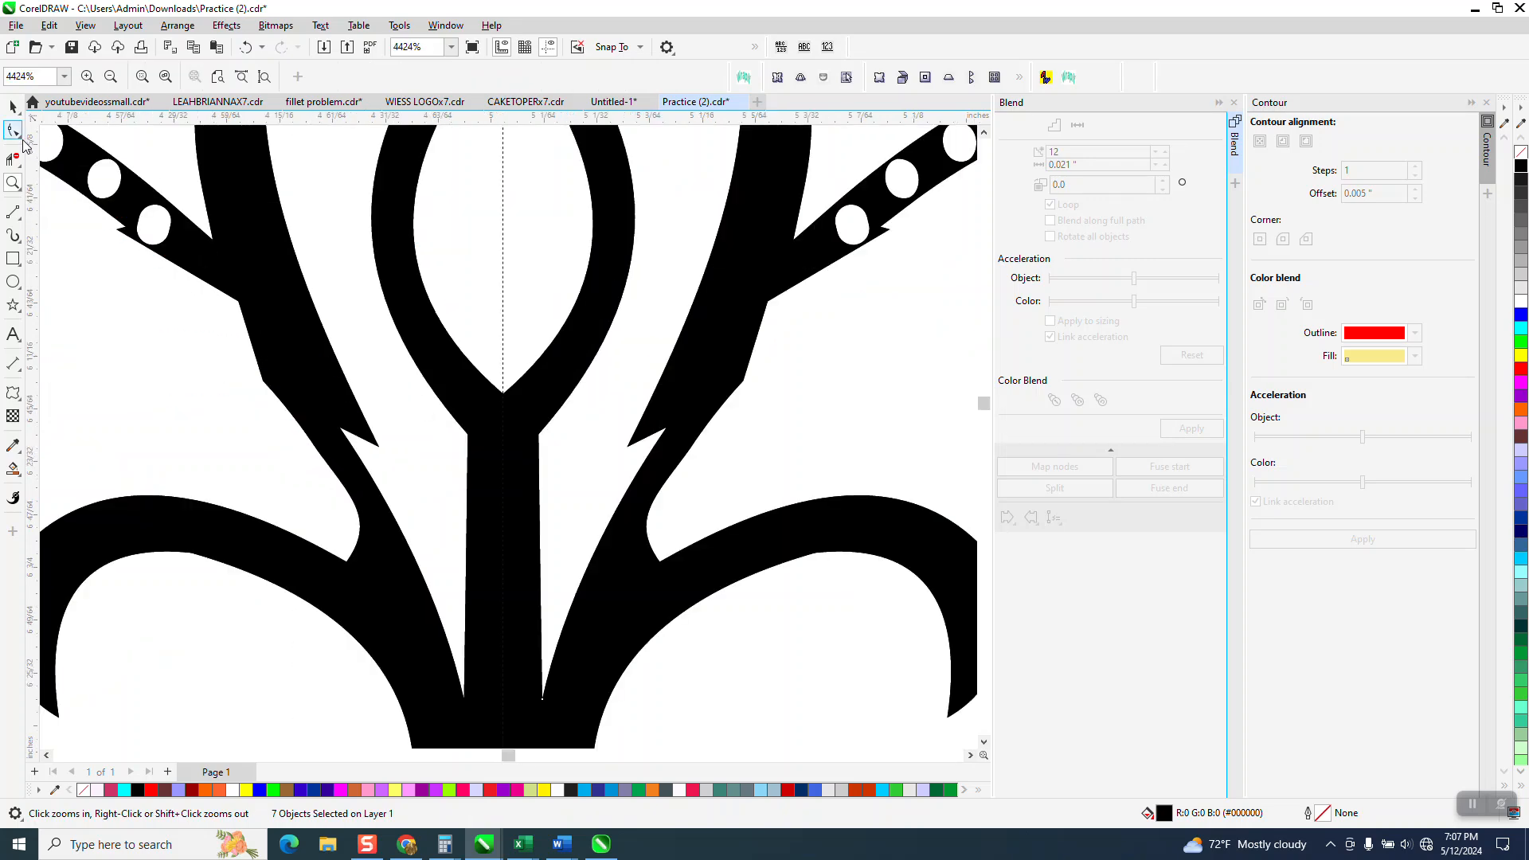
key(F10)
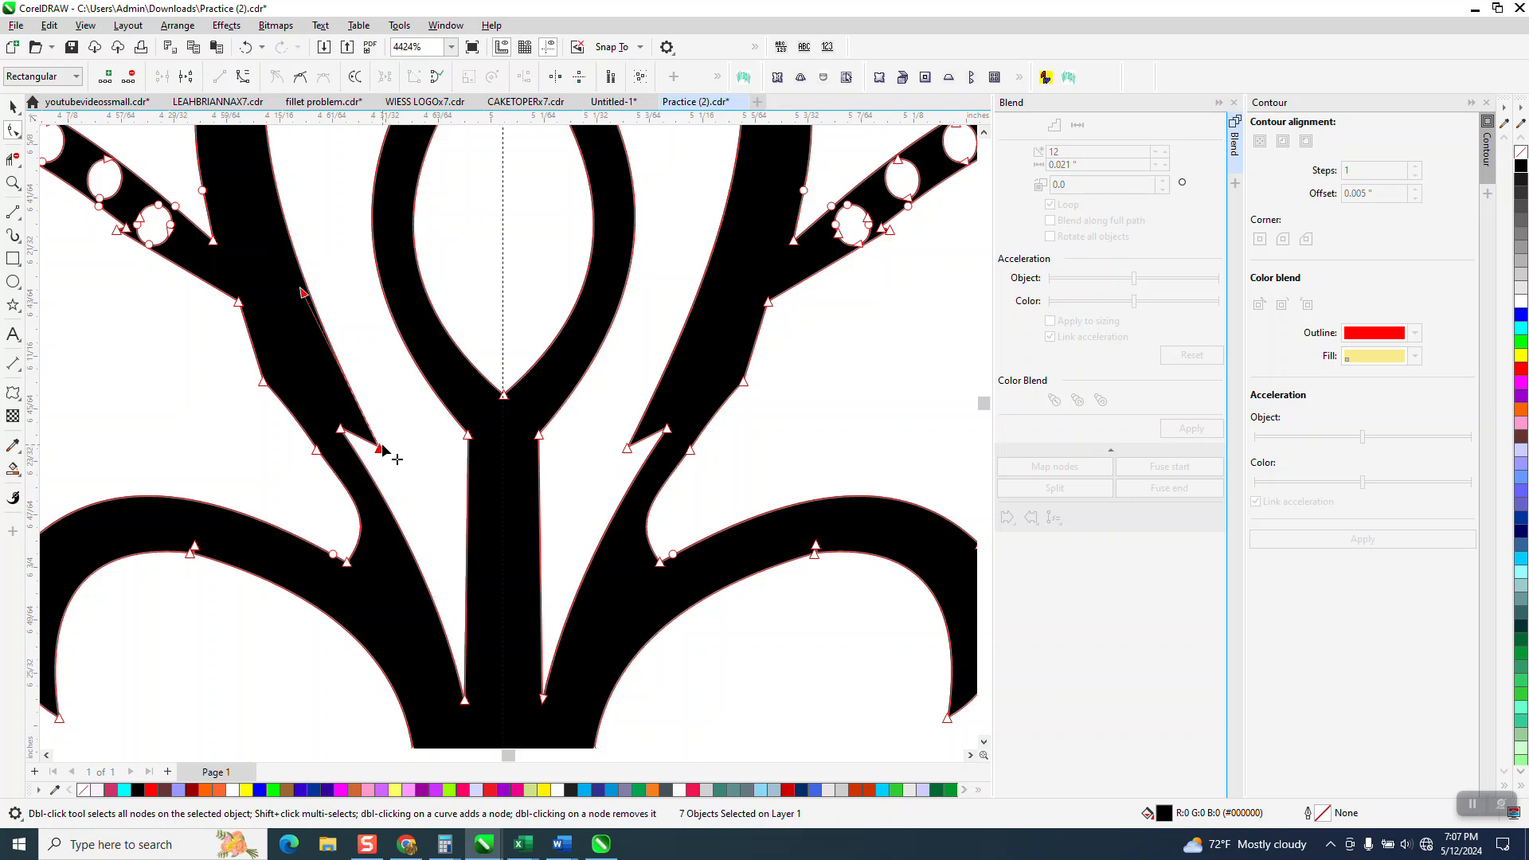
double_click(381, 446)
click(341, 430)
key(Delete)
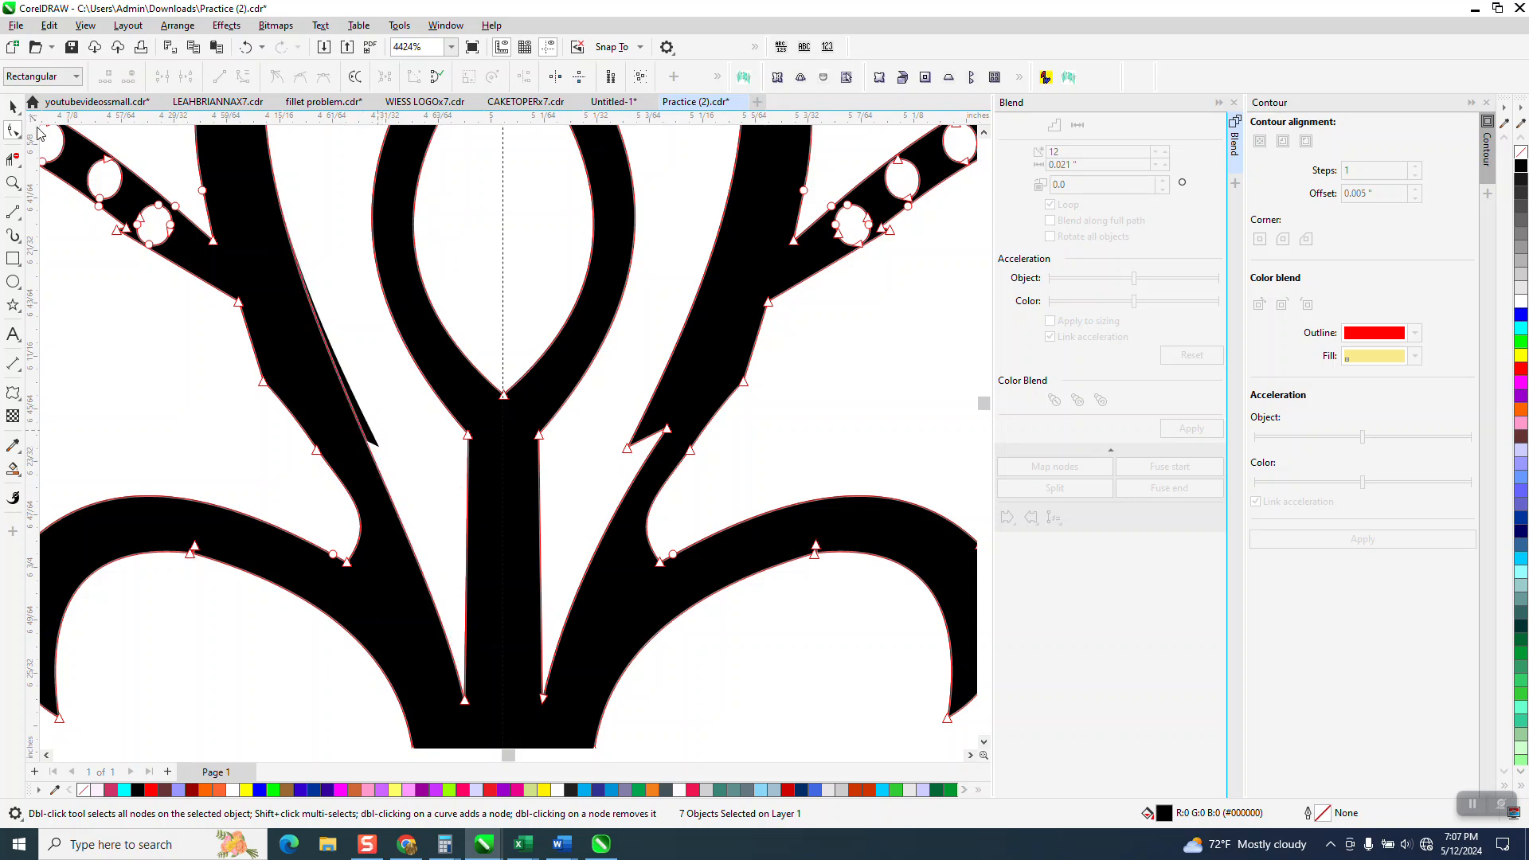
key(space)
key(ctrl+g)
click(378, 448)
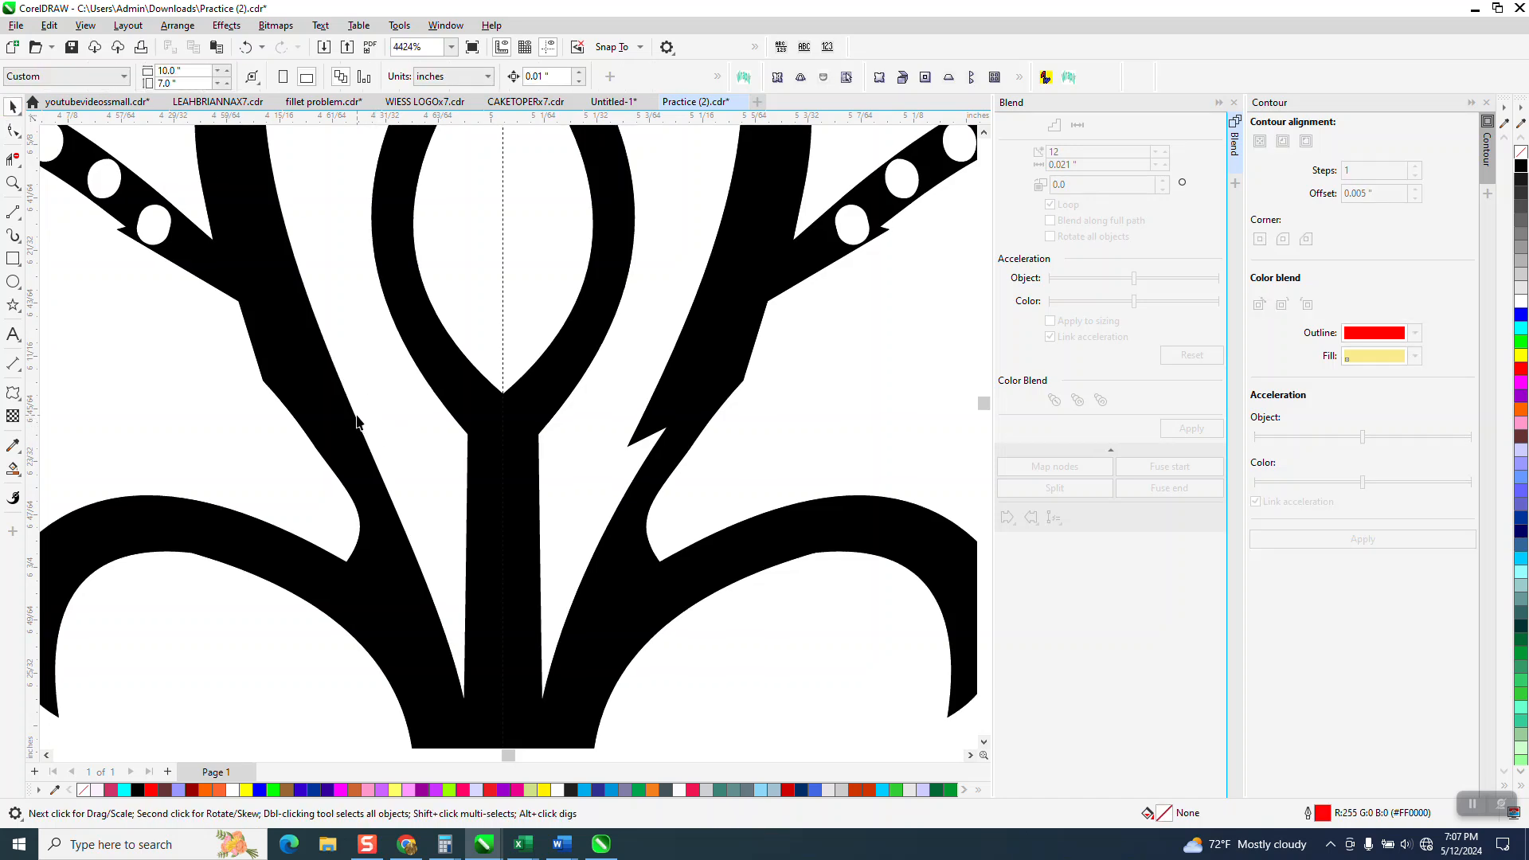
Step: Smooth the outer edge of the left leaf with the Smooth tool at a nib size of 0.08 inches
click(13, 131)
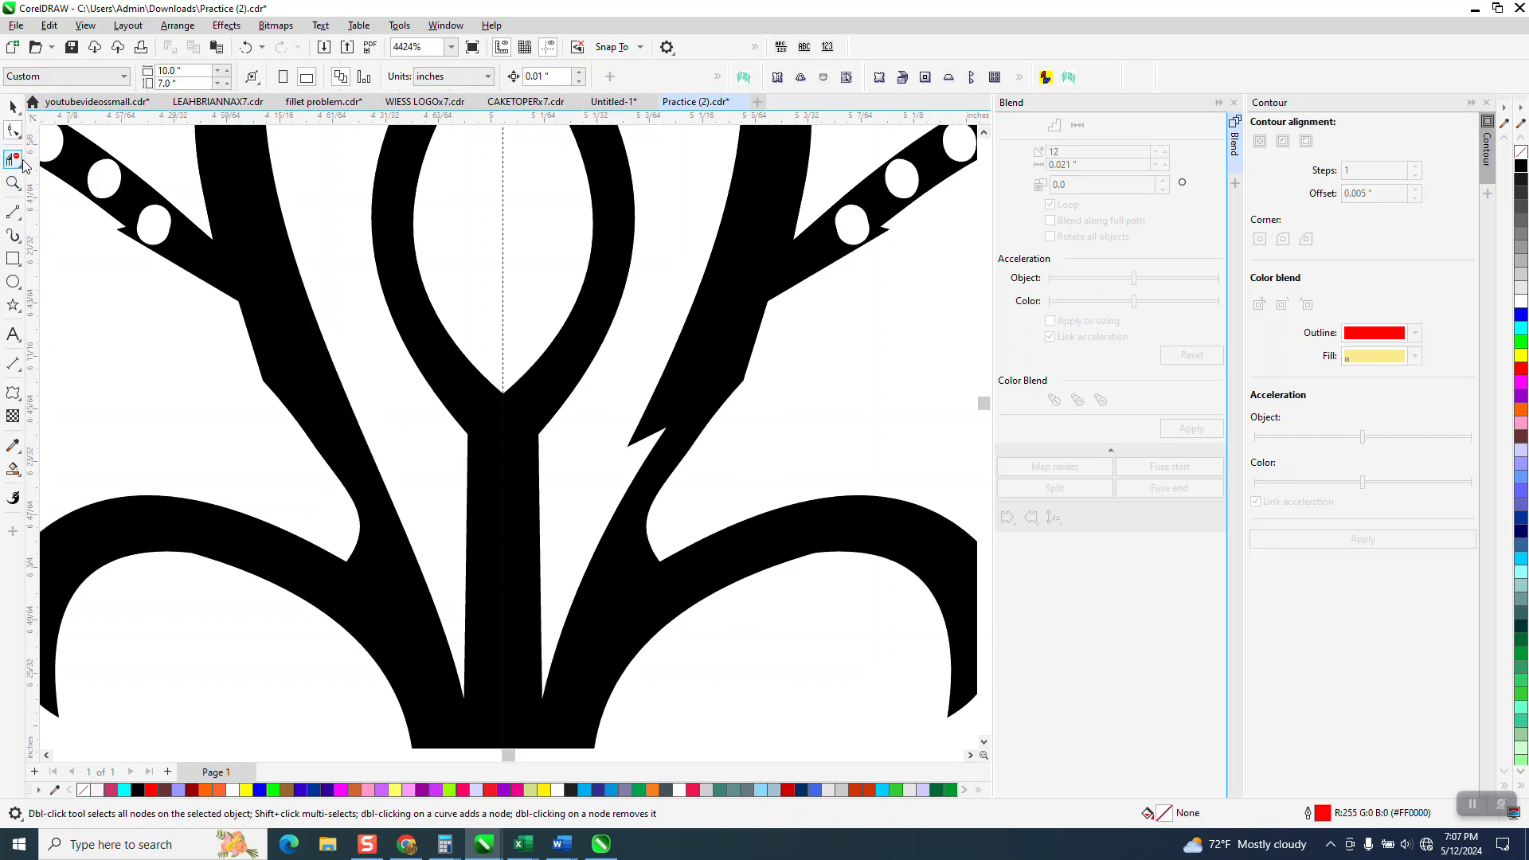
click(24, 143)
click(61, 154)
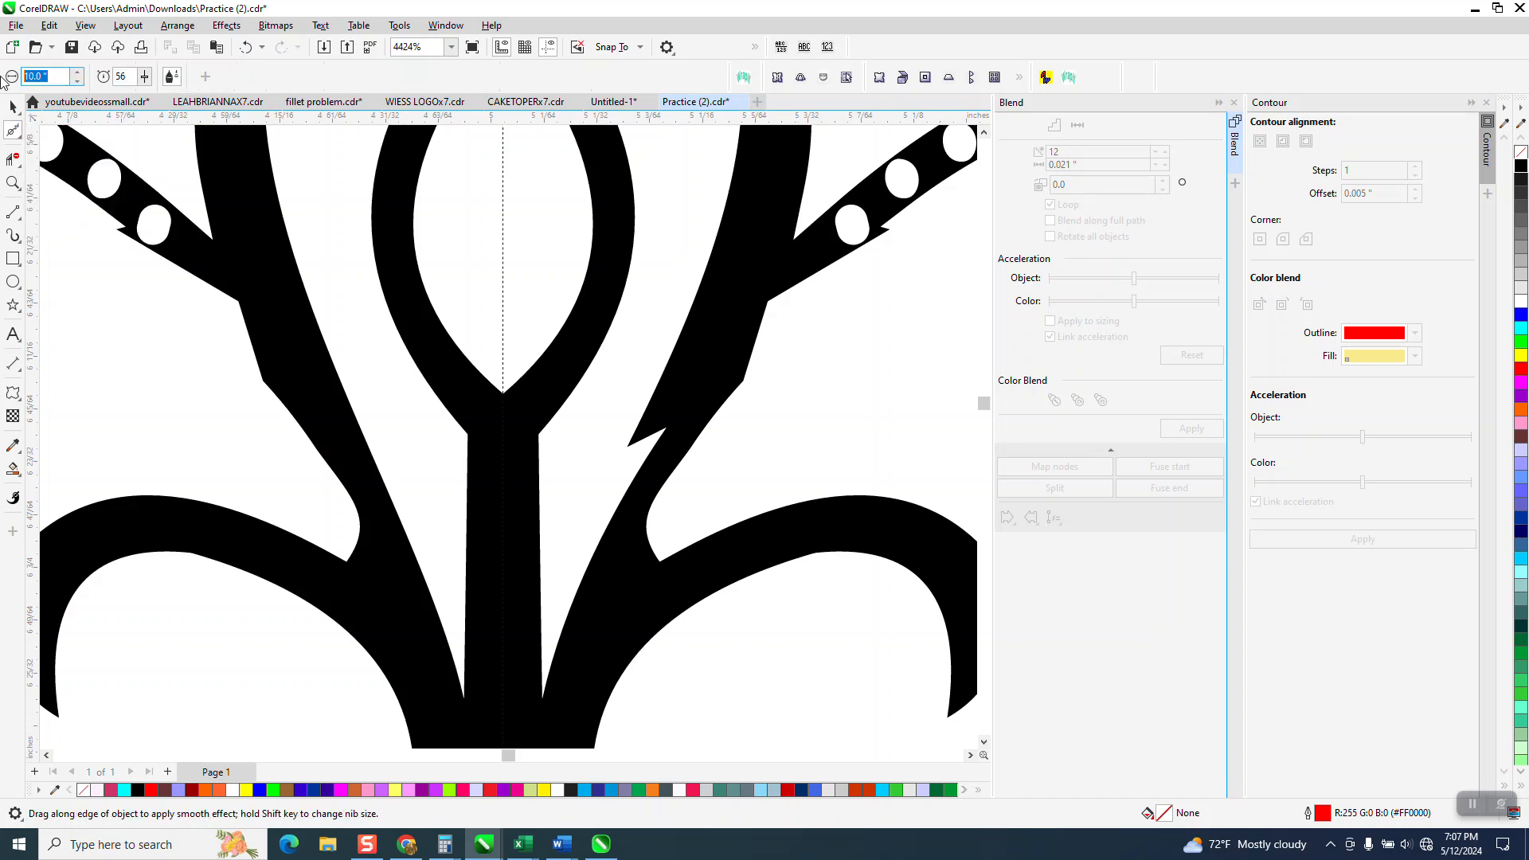
key(BackSpace)
click(277, 386)
mouse_move(297, 413)
mouse_down()
mouse_move(256, 351)
mouse_move(292, 411)
mouse_up()
click(78, 71)
click(78, 72)
click(78, 71)
click(78, 71)
drag(278, 414, 285, 400)
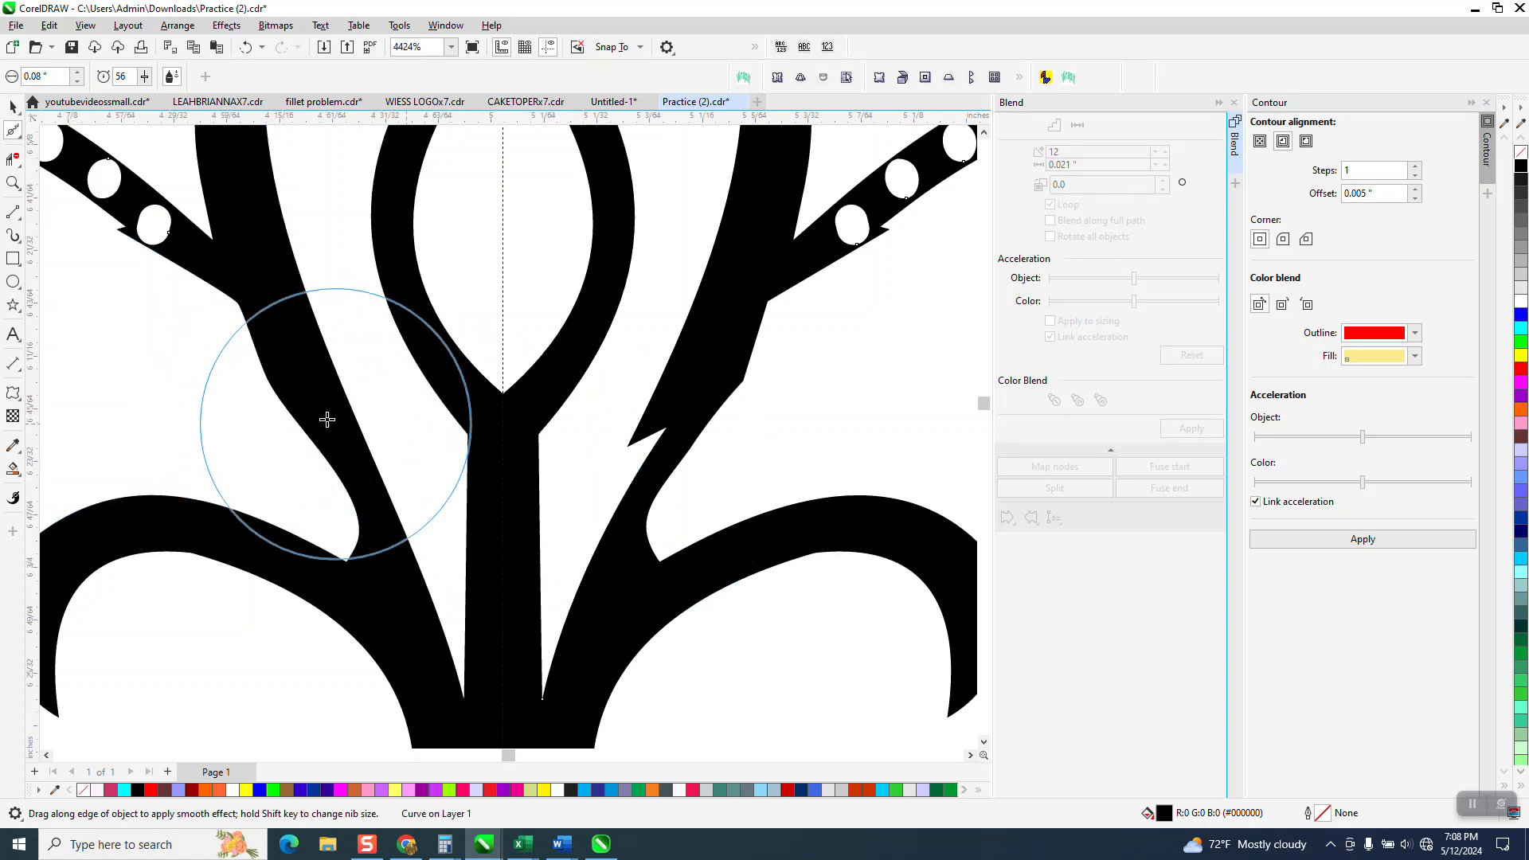
Step: Remove the spur nodes at the inner end of the left beaded band and reshape its lower edge to clear the last bead hole
drag(81, 206, 215, 307)
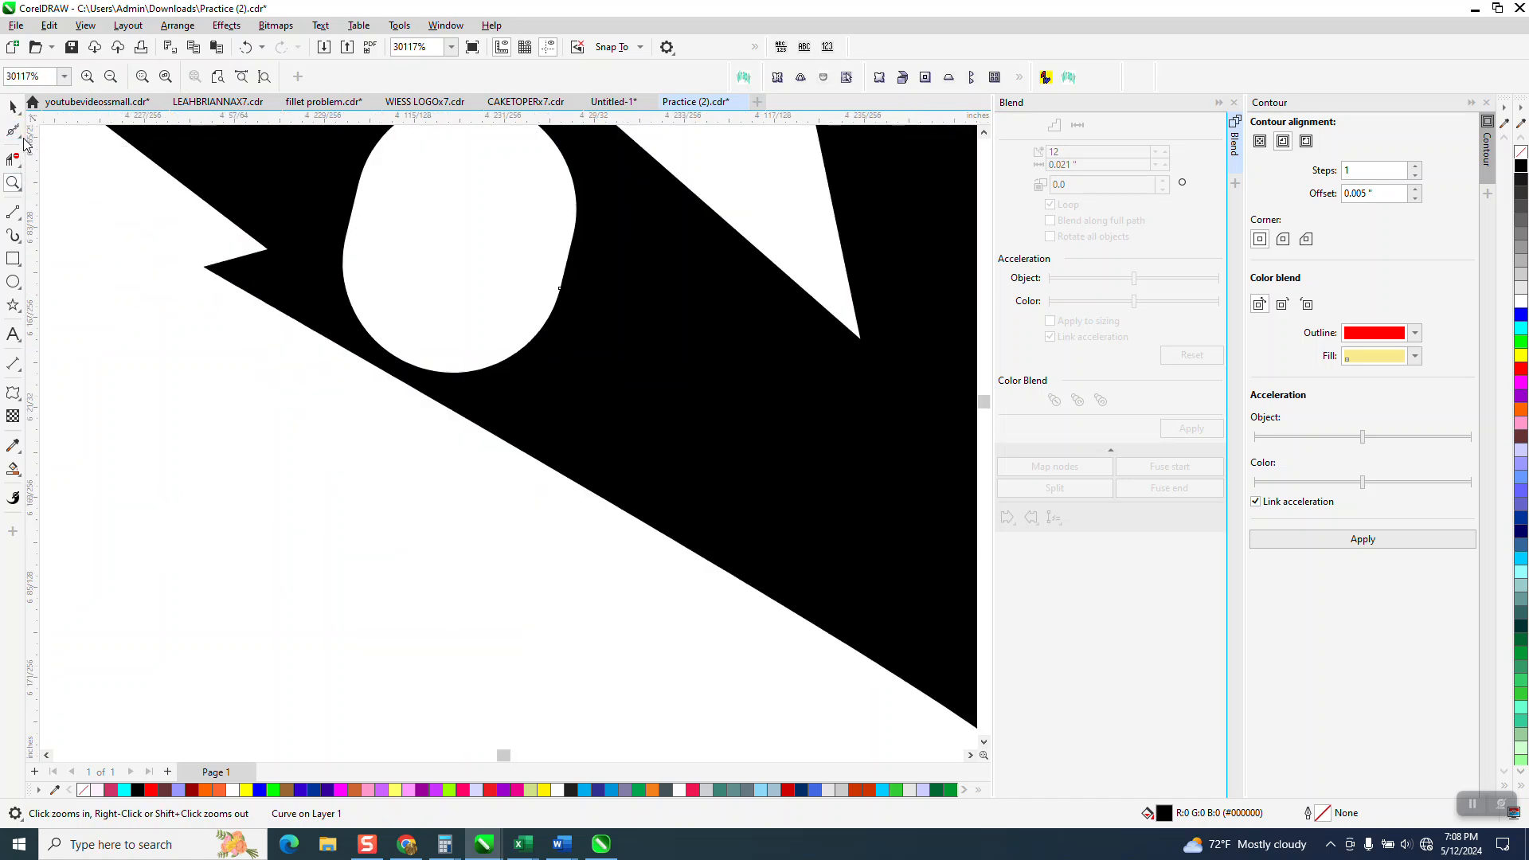
click(22, 139)
click(56, 126)
double_click(200, 267)
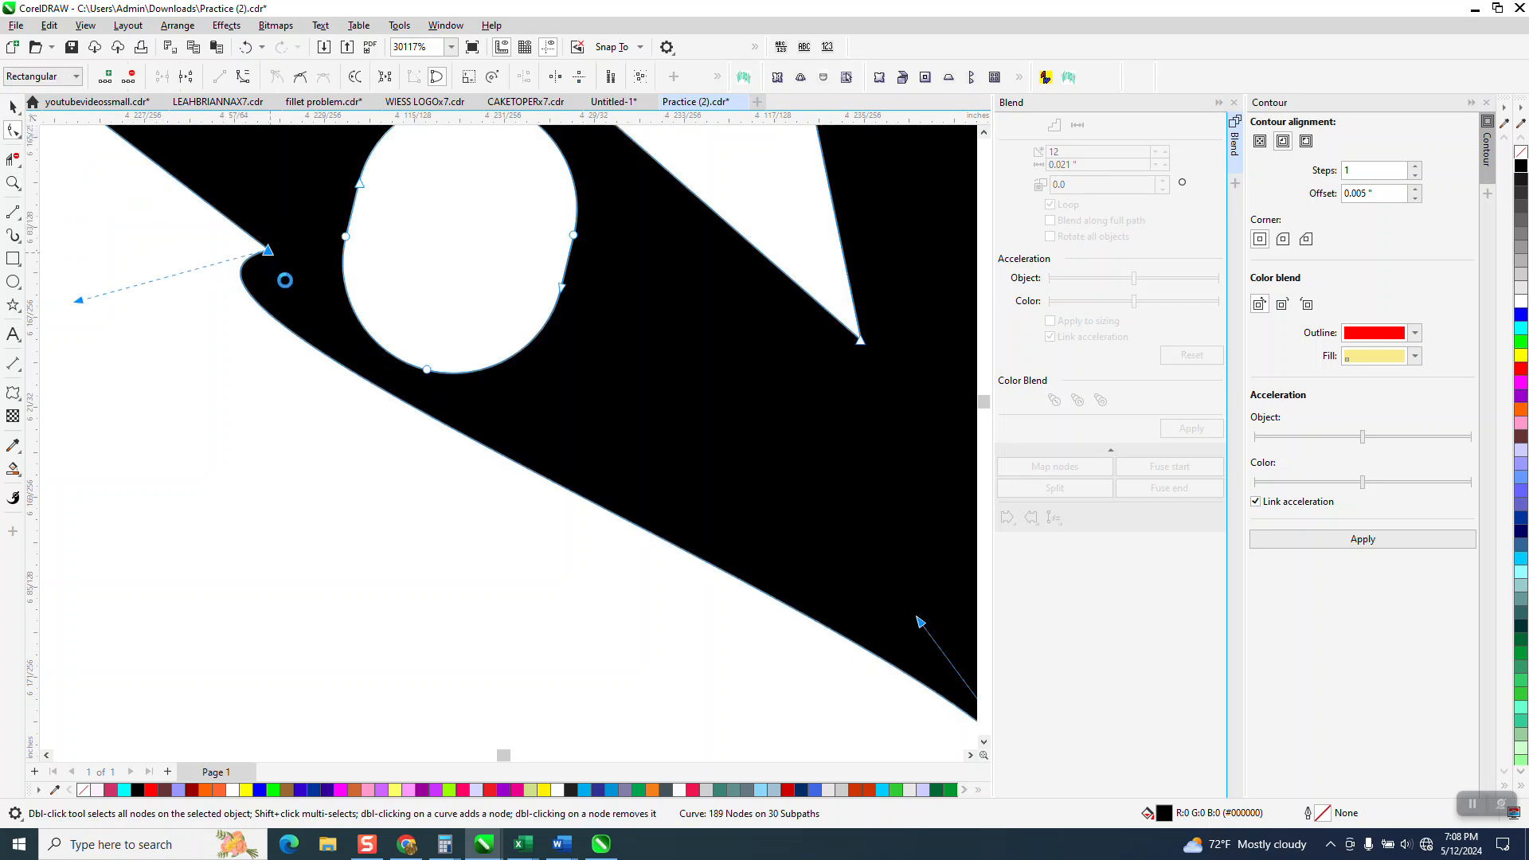
key(Delete)
scroll(303, 351, down, 2)
click(852, 667)
scroll(335, 333, down, 1)
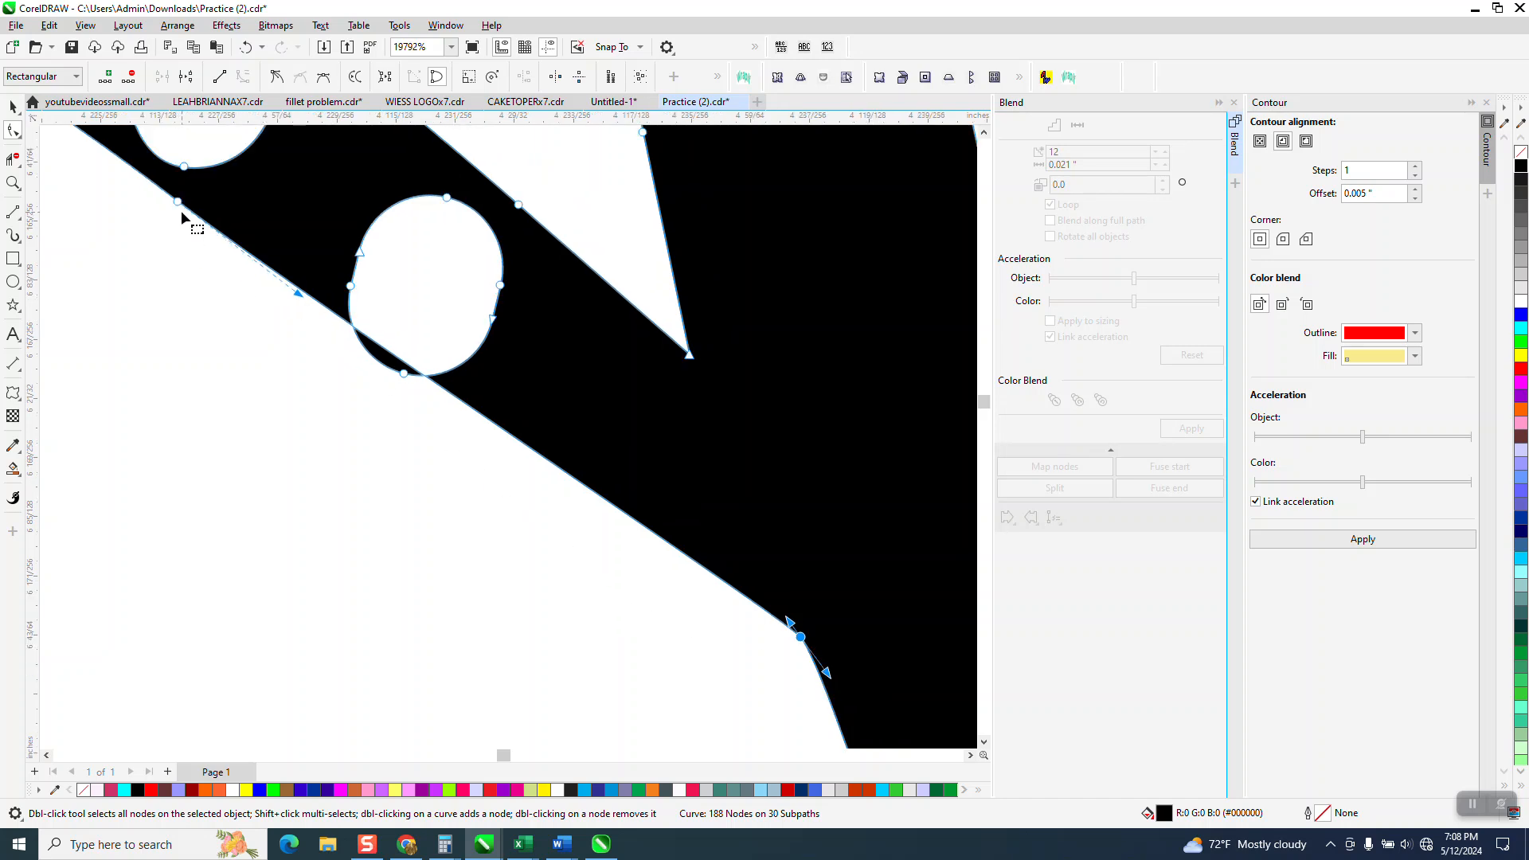
drag(178, 203, 161, 233)
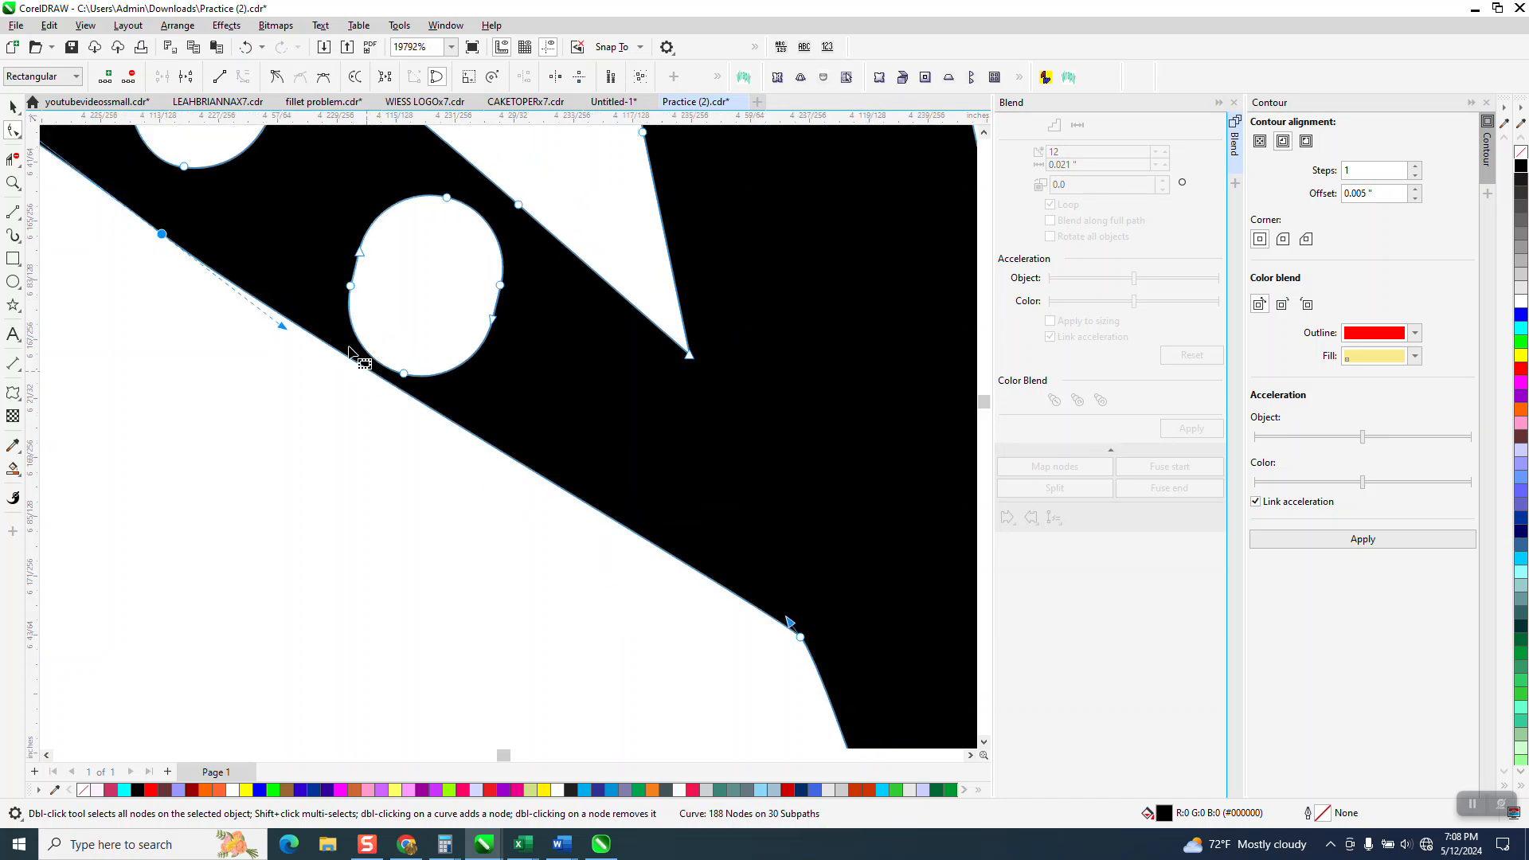
scroll(367, 356, down, 10)
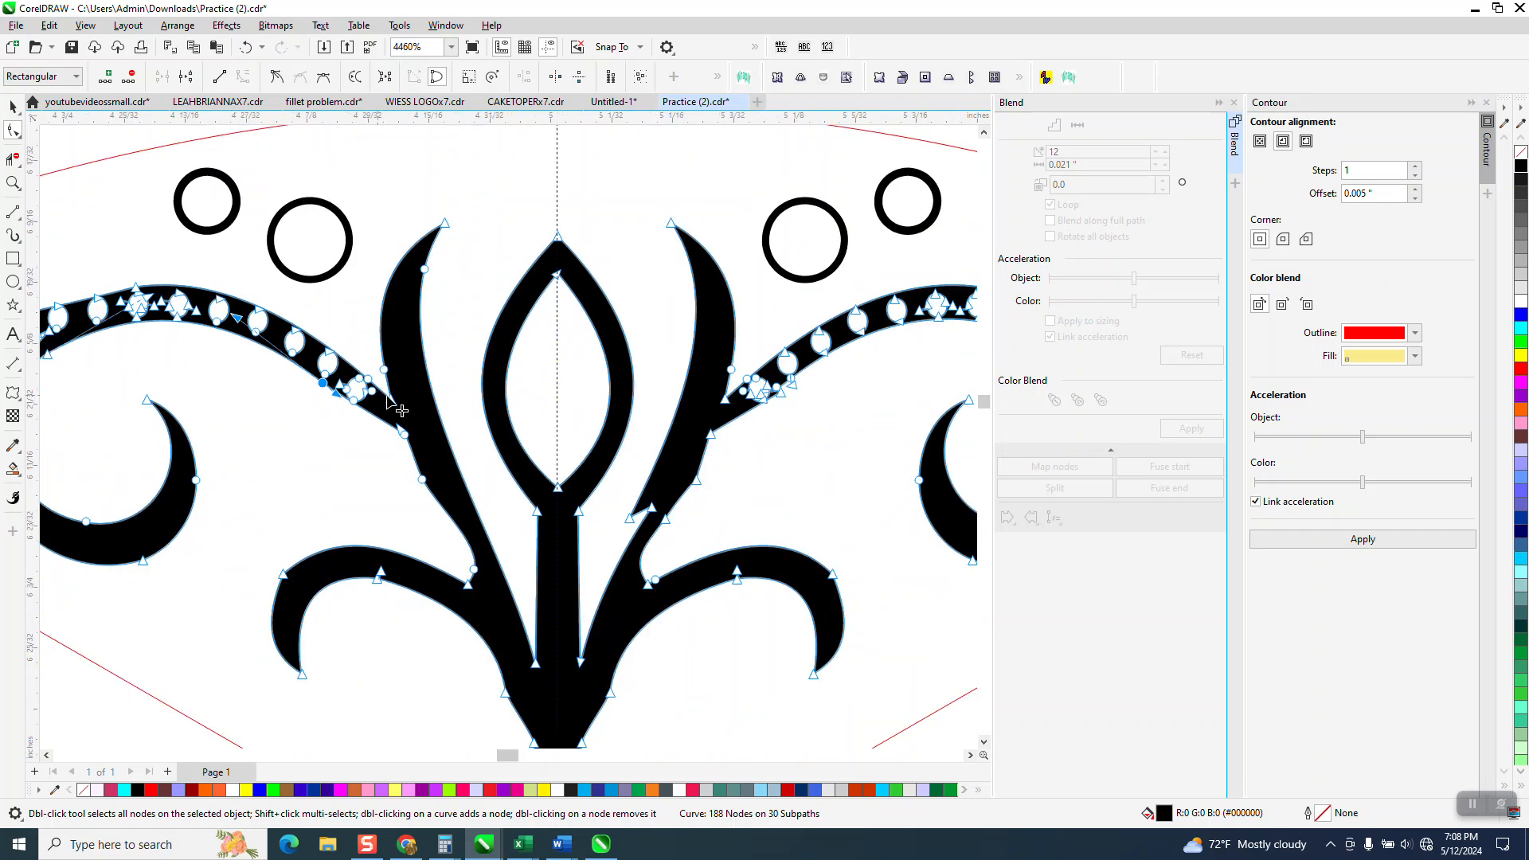
scroll(550, 469, down, 7)
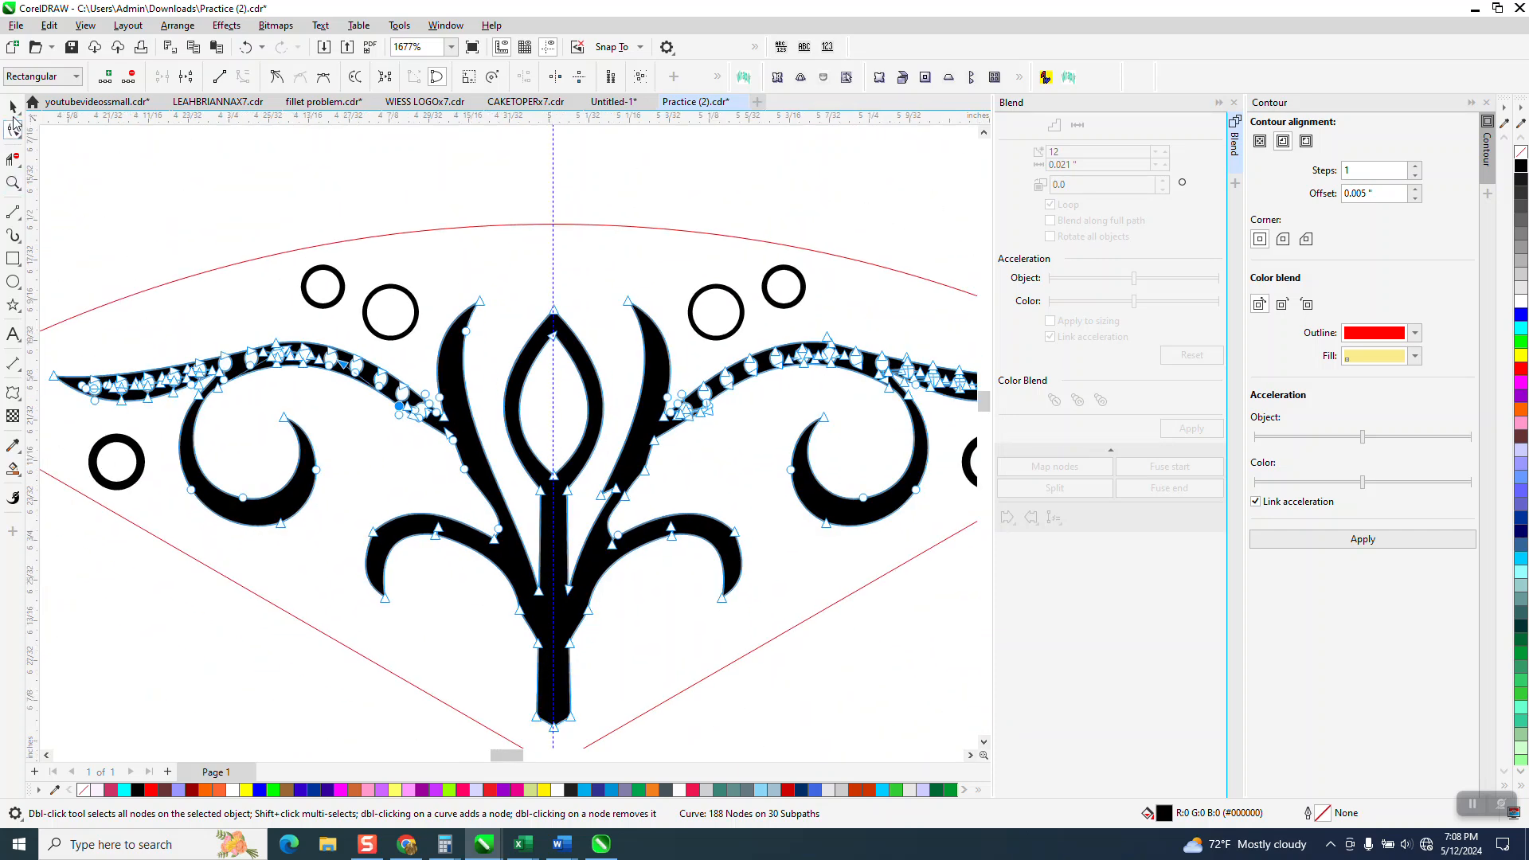
click(13, 106)
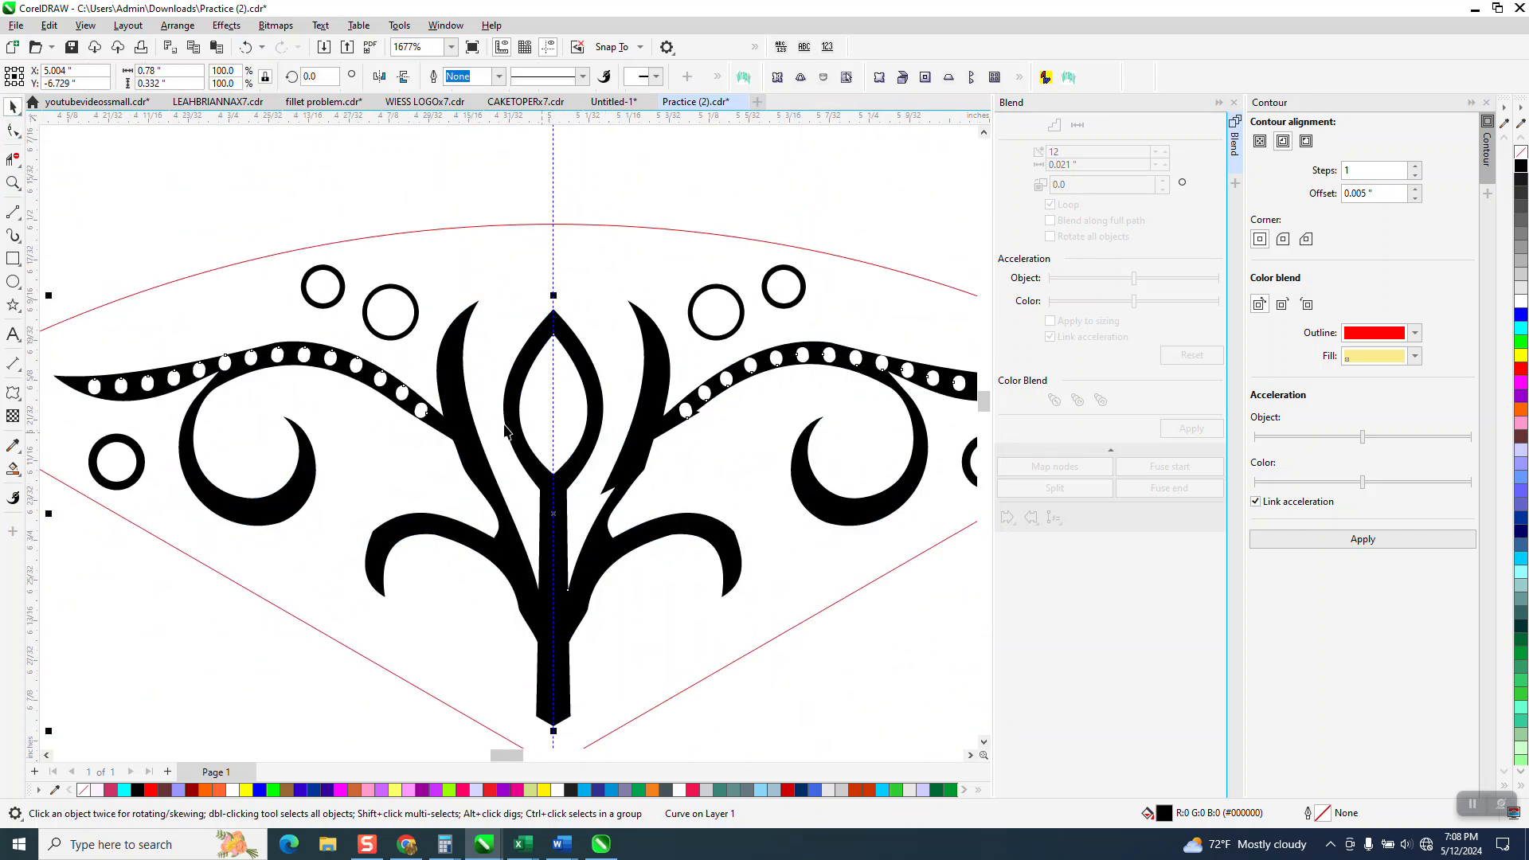
Step: Delete the two nodes forming the matching spur on the inner edge of the right leaf
key(z)
drag(553, 446, 818, 562)
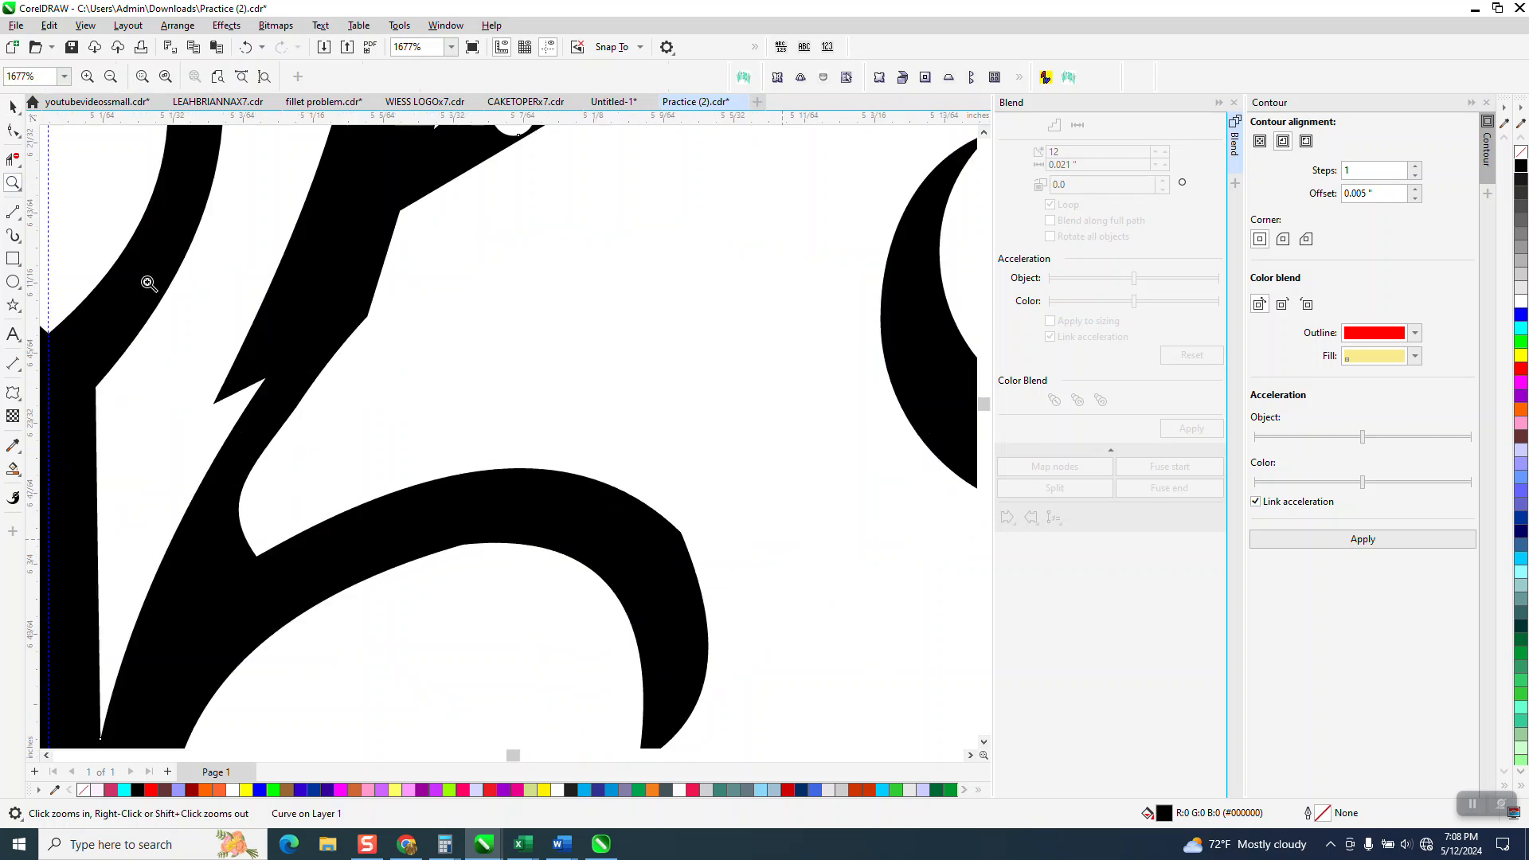
click(14, 131)
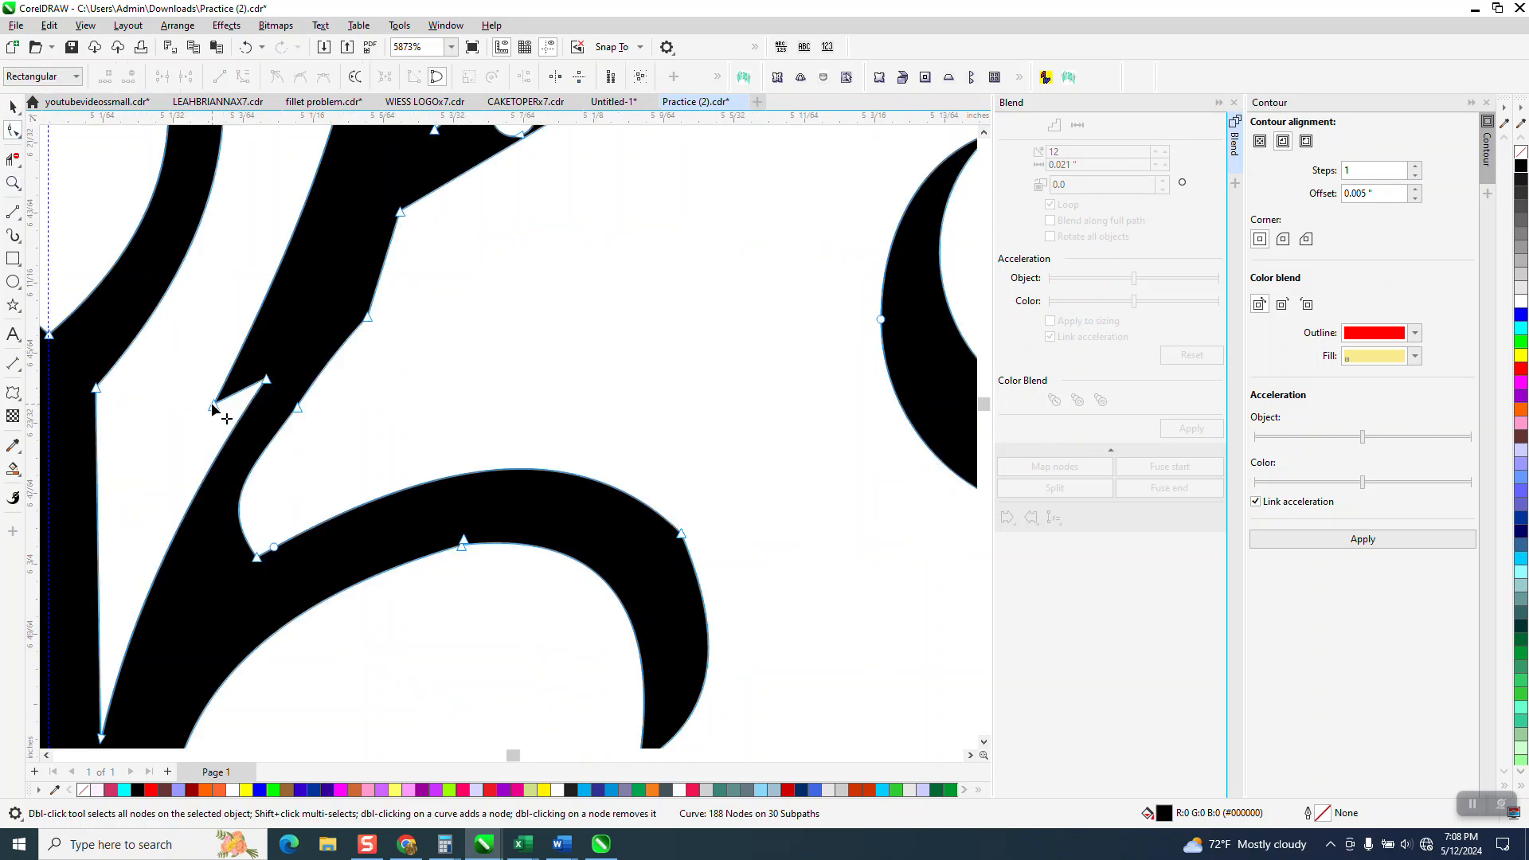
double_click(213, 404)
double_click(267, 381)
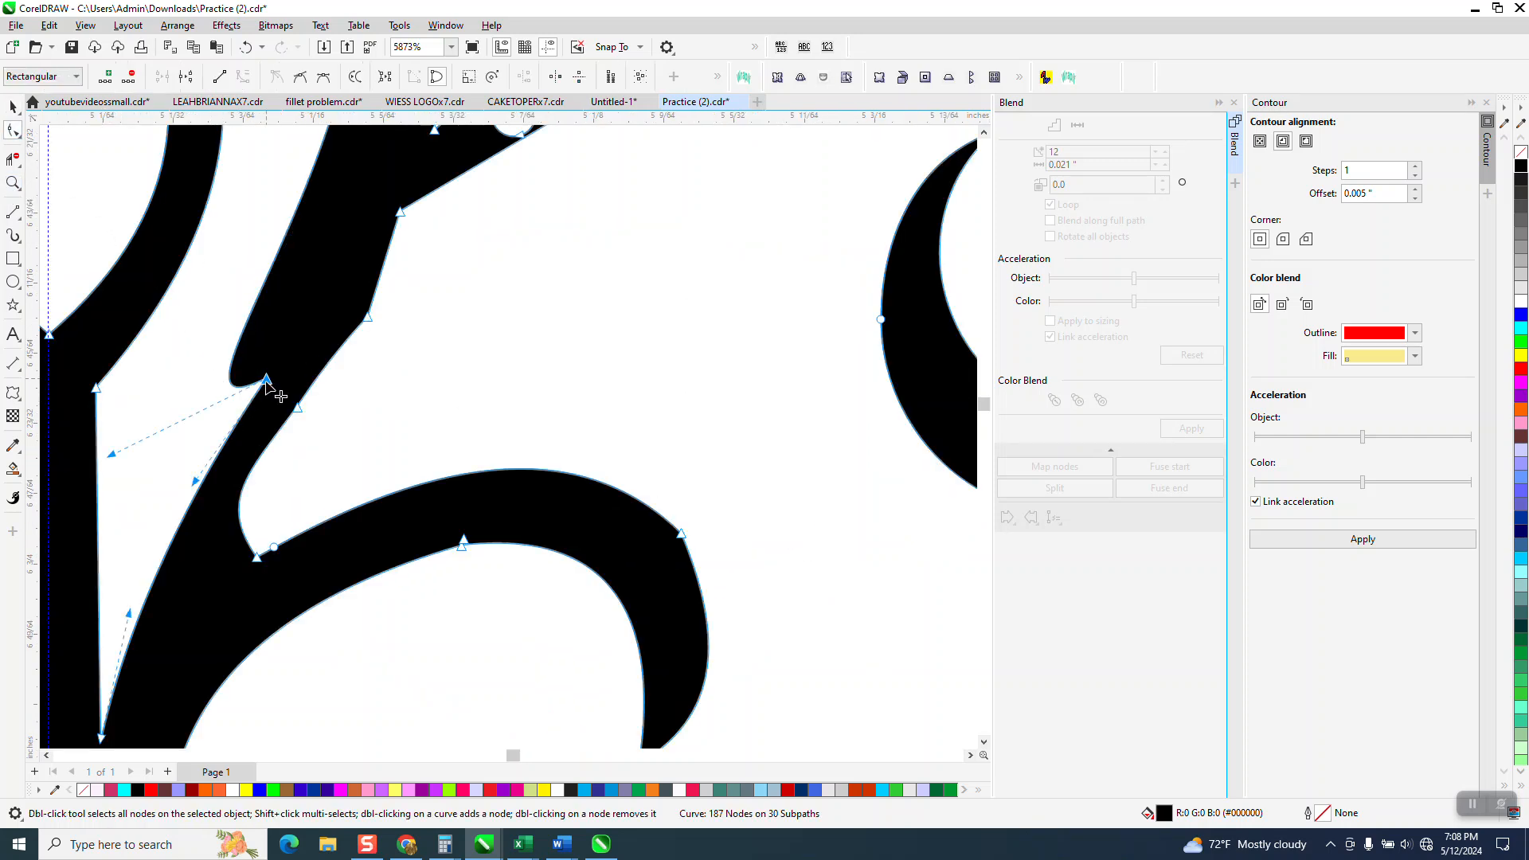
scroll(282, 390, down, 2)
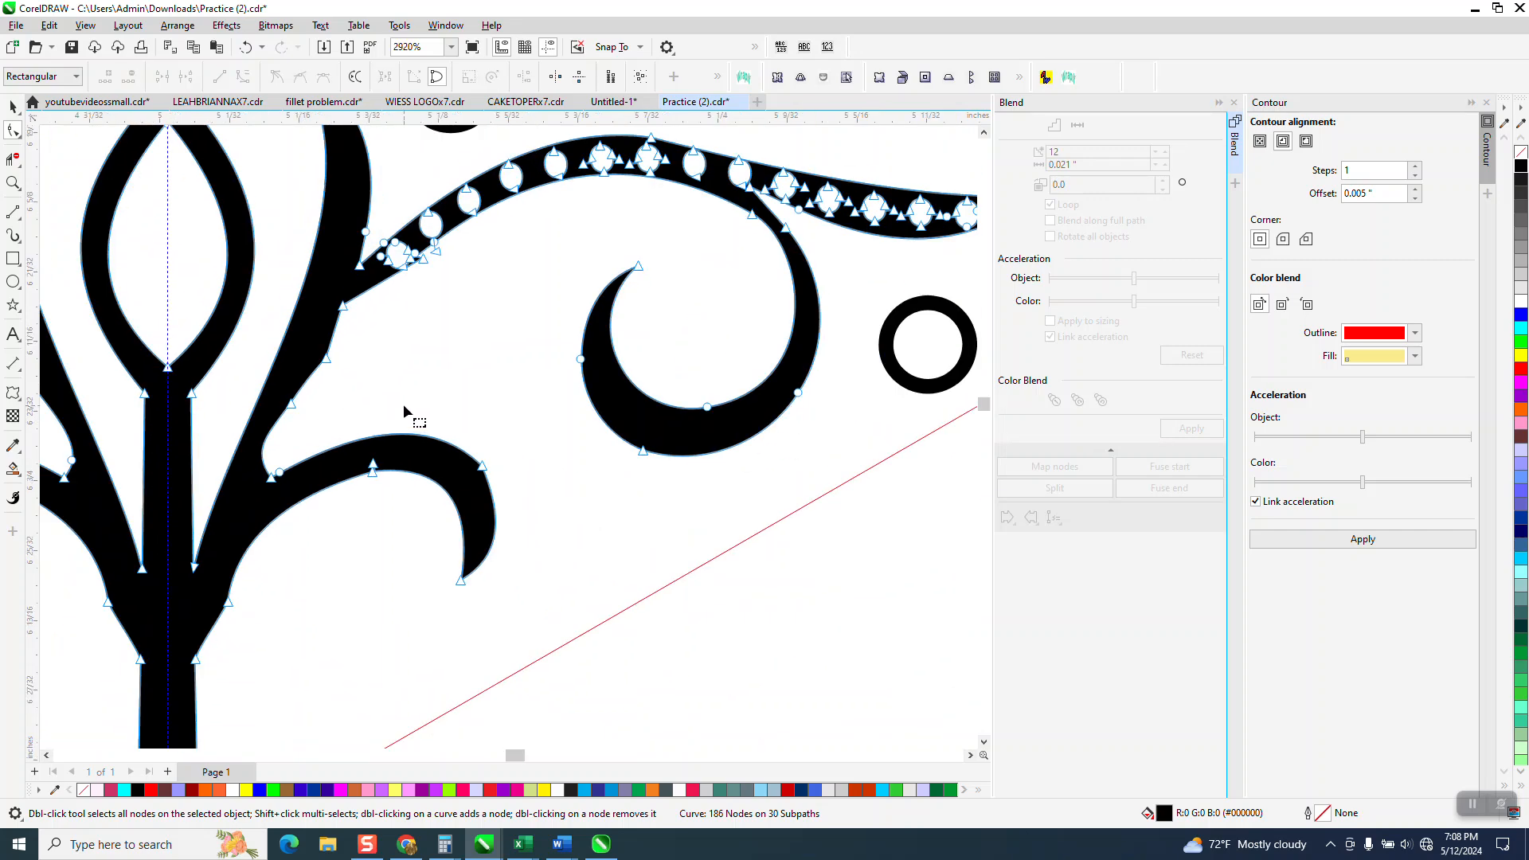
Step: Remove the spur nodes on the lower edge of the right beaded band near the leaf and reshape that edge
click(12, 183)
click(416, 247)
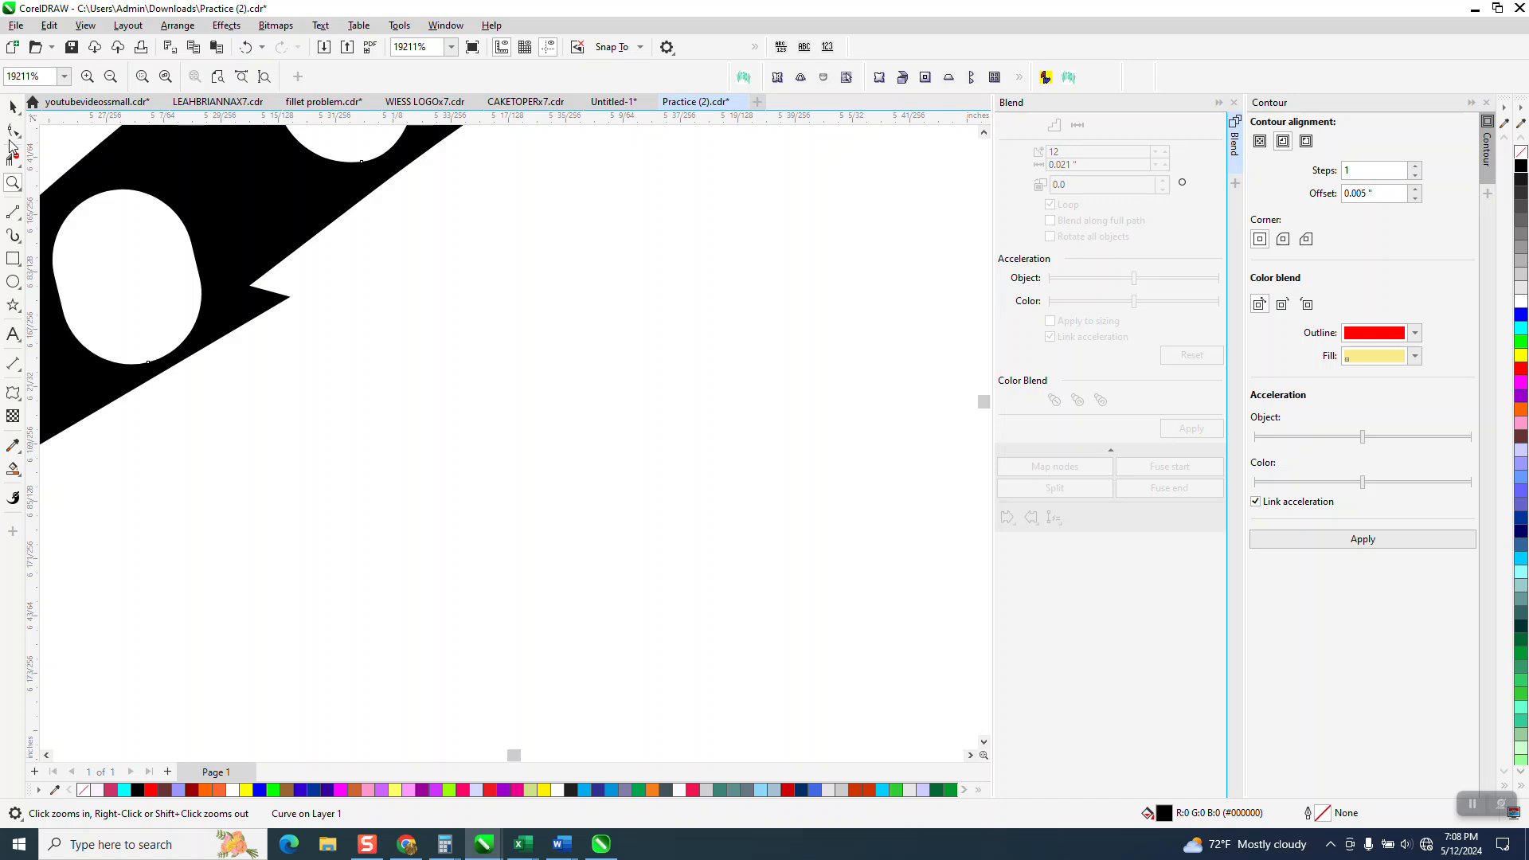
click(12, 131)
drag(292, 299, 265, 318)
drag(368, 195, 389, 214)
scroll(417, 308, down, 8)
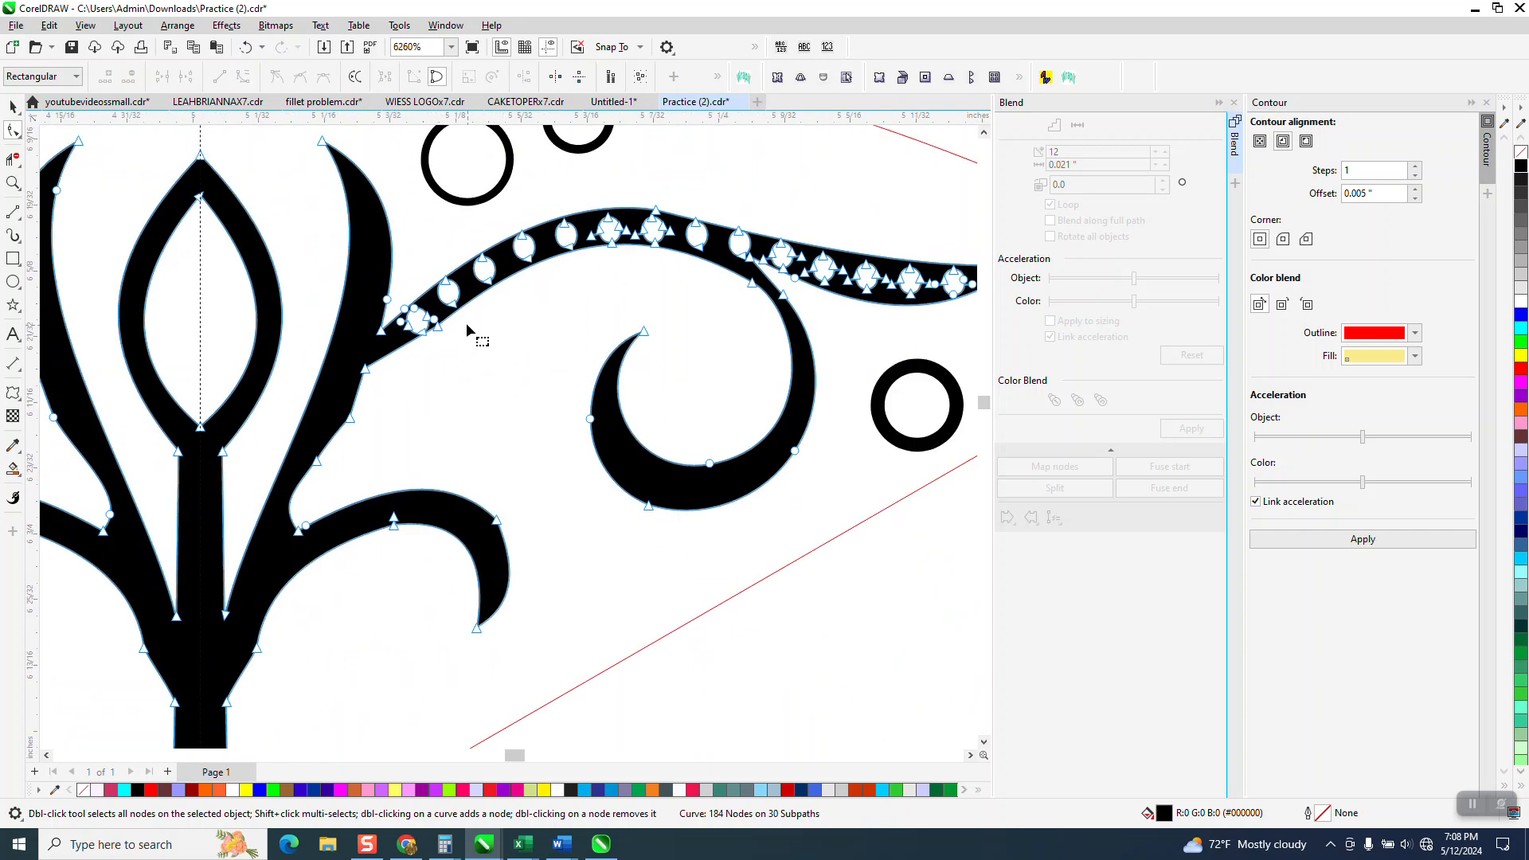
Step: Group the cleaned-up ornament and its rings back into one group
click(13, 106)
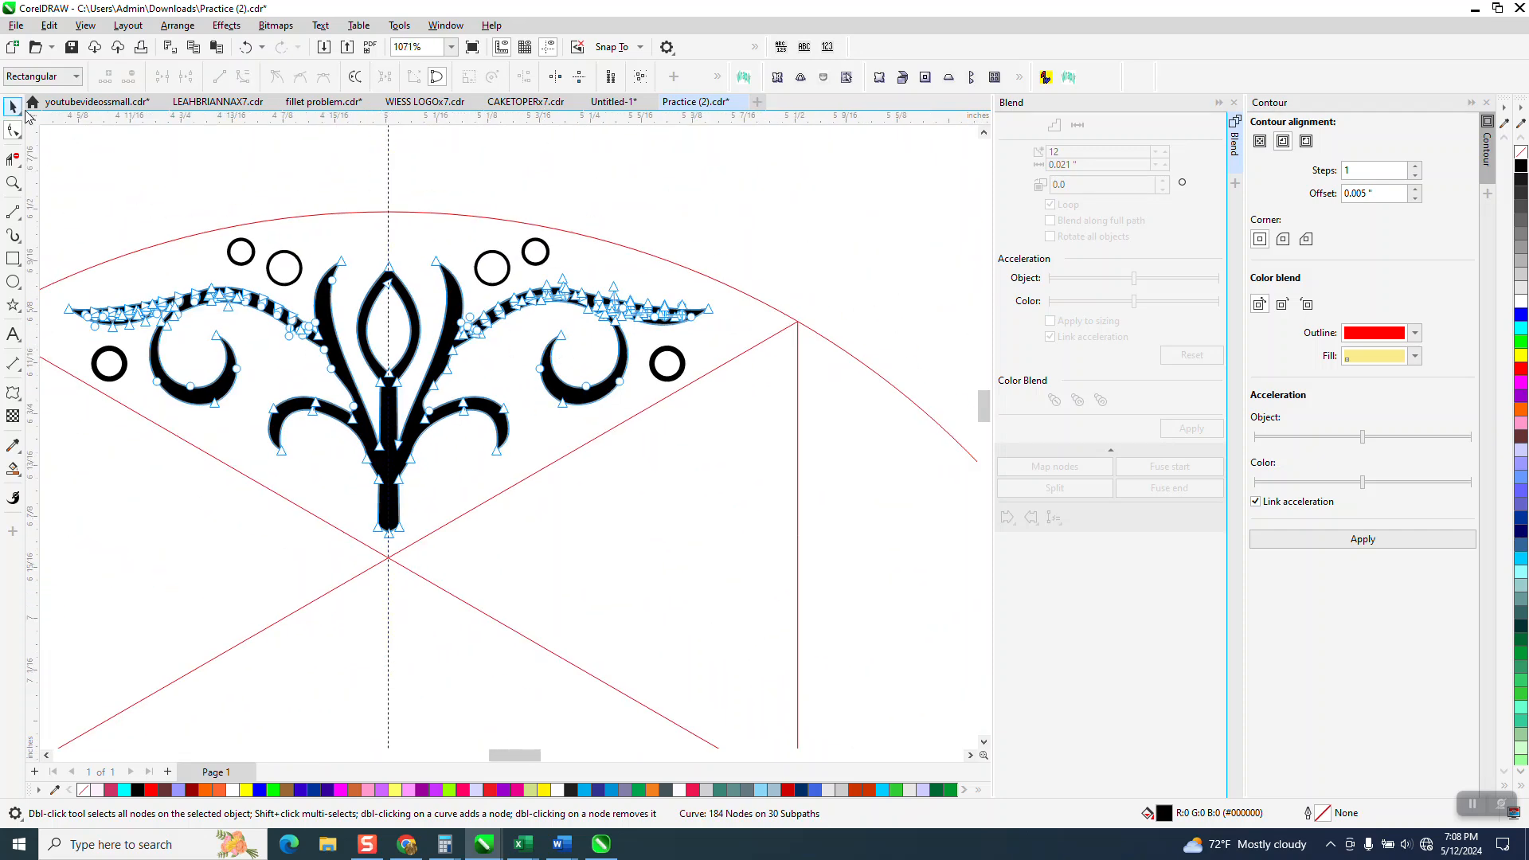
scroll(383, 332, down, 3)
drag(157, 194, 645, 462)
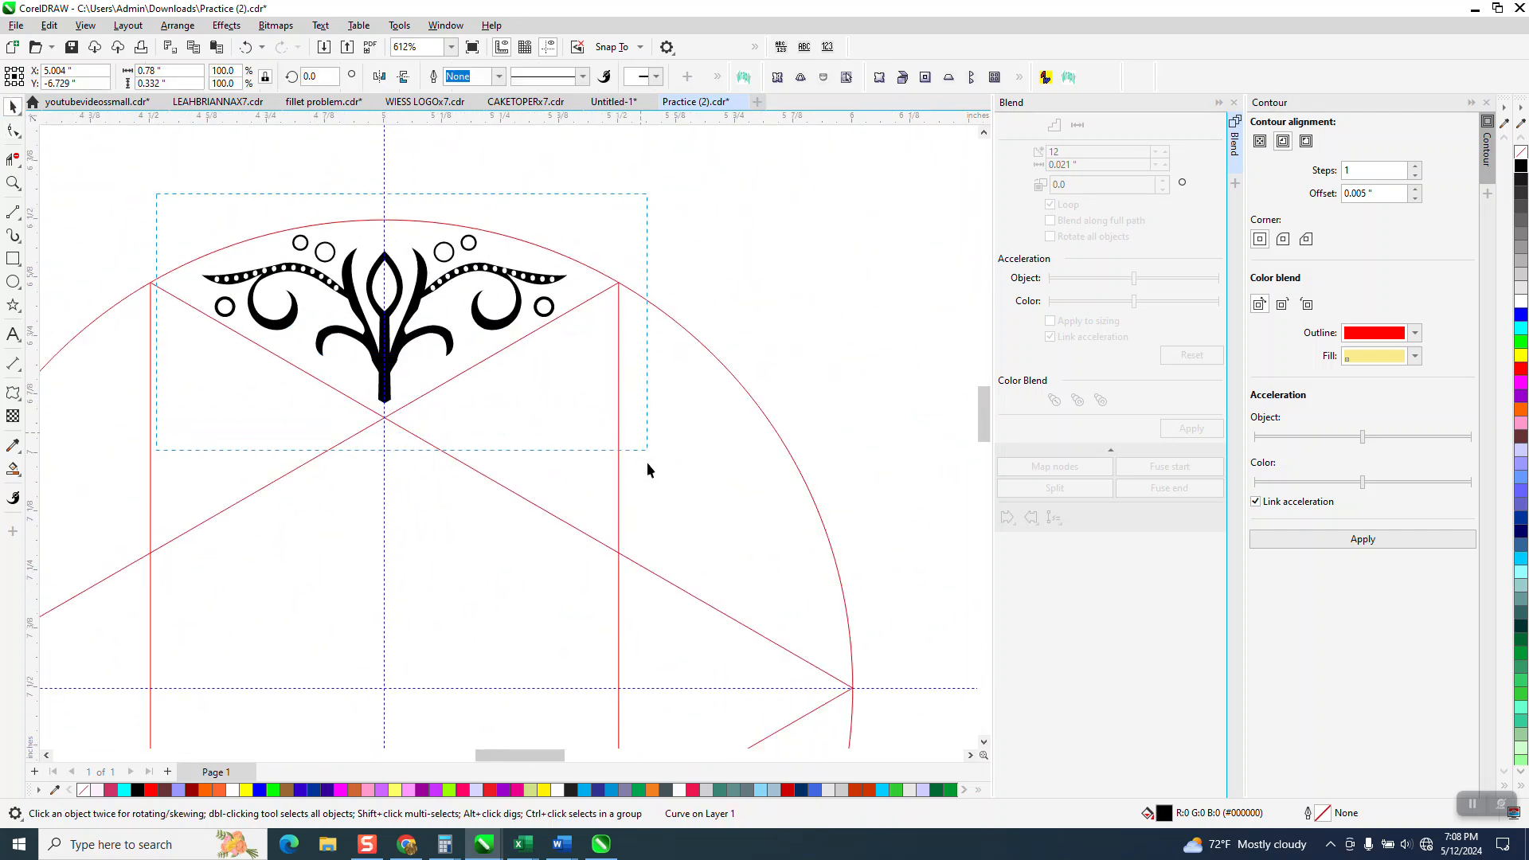
key(ctrl+g)
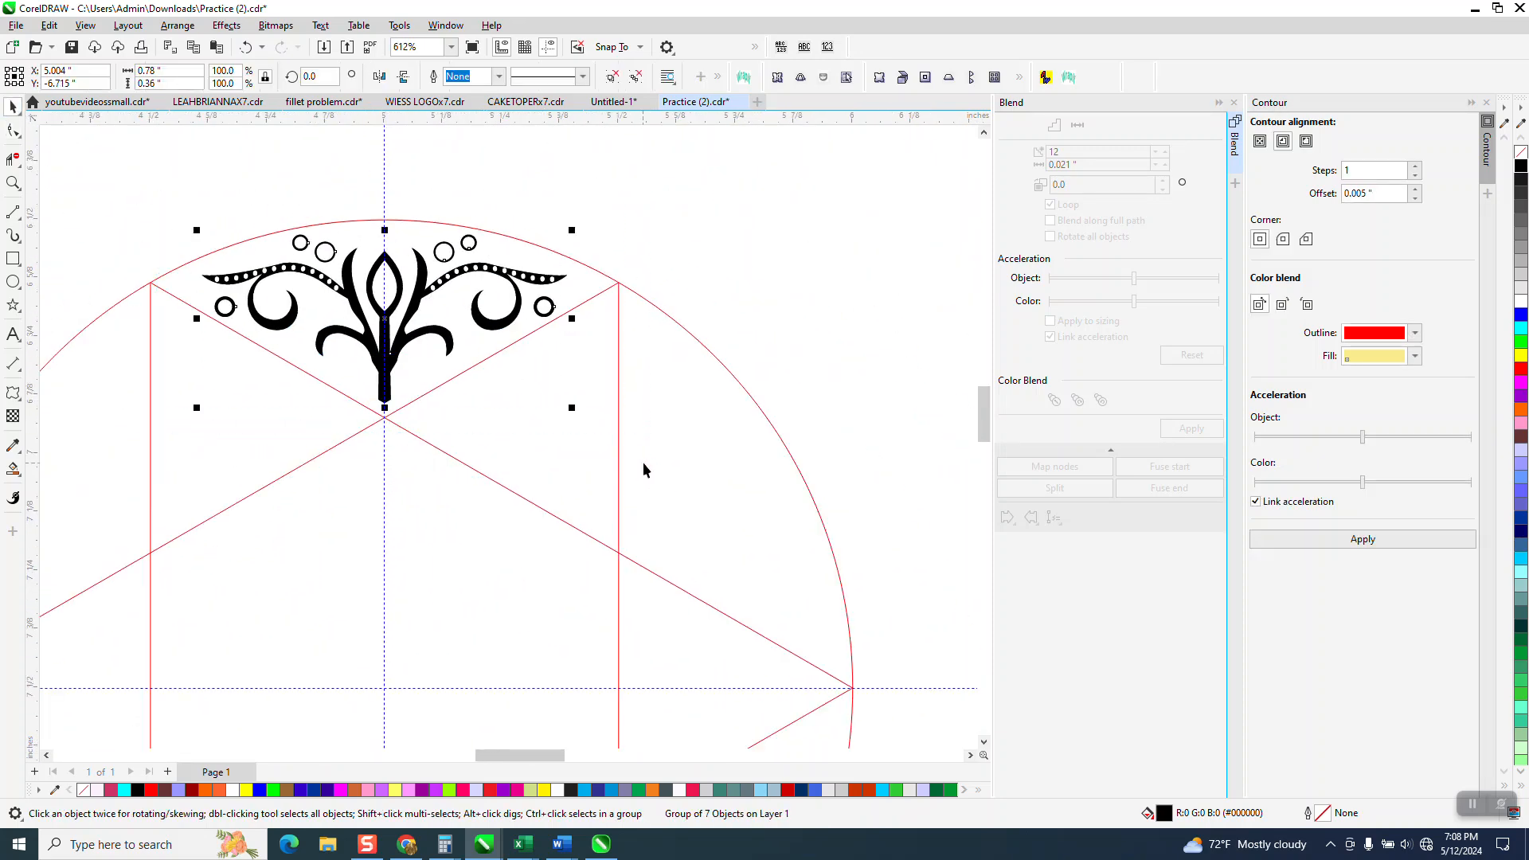
Step: Rotate copies of the ornament group around the circle's center in 60-degree increments up to 300 degrees, filling the ring with six ornaments
click(390, 336)
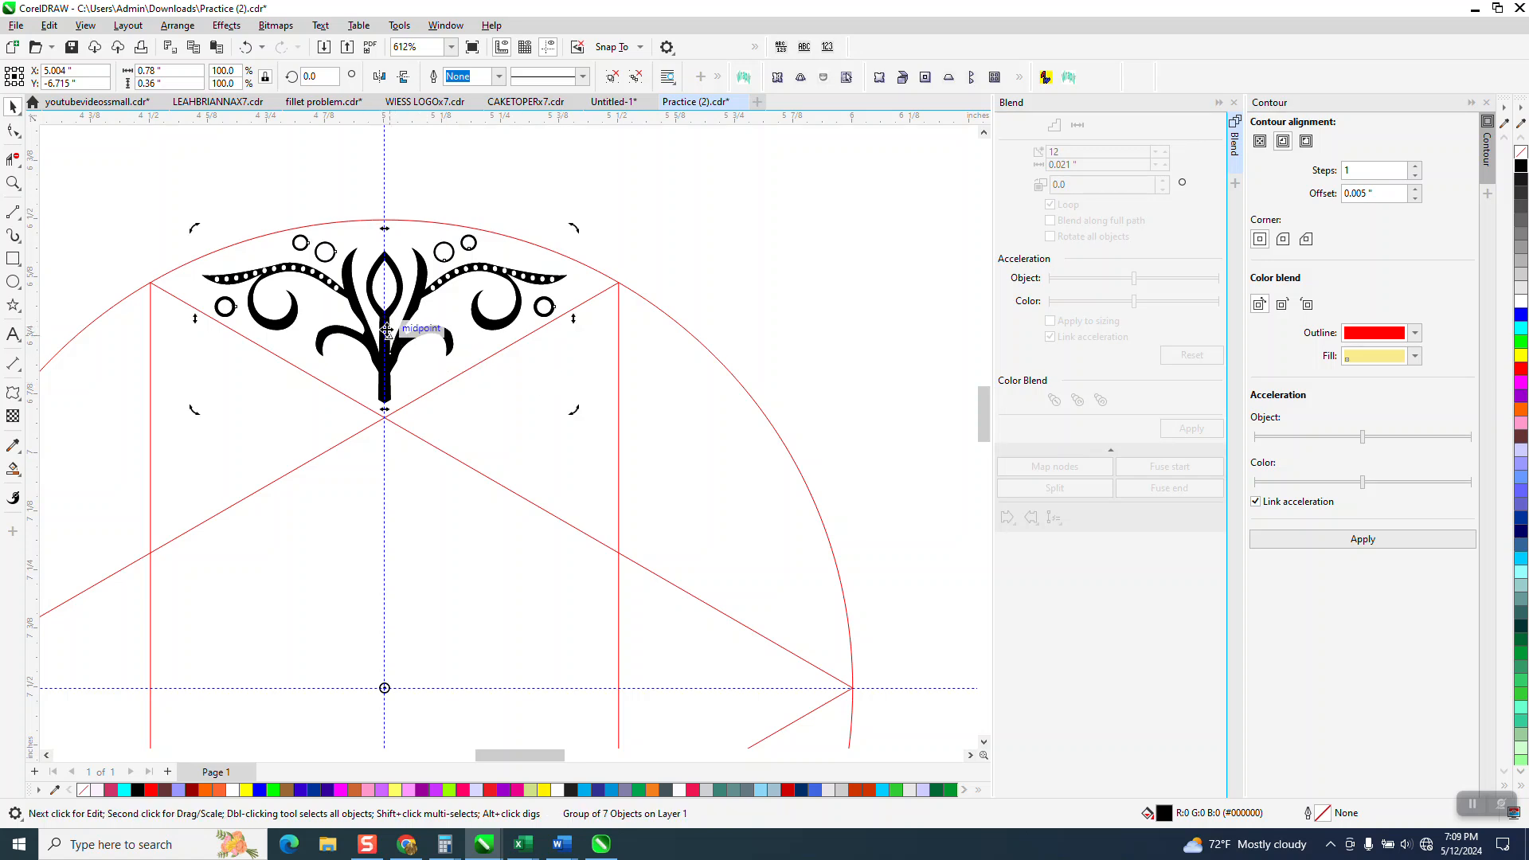
click(324, 76)
key(Return)
text(300)
key(Return)
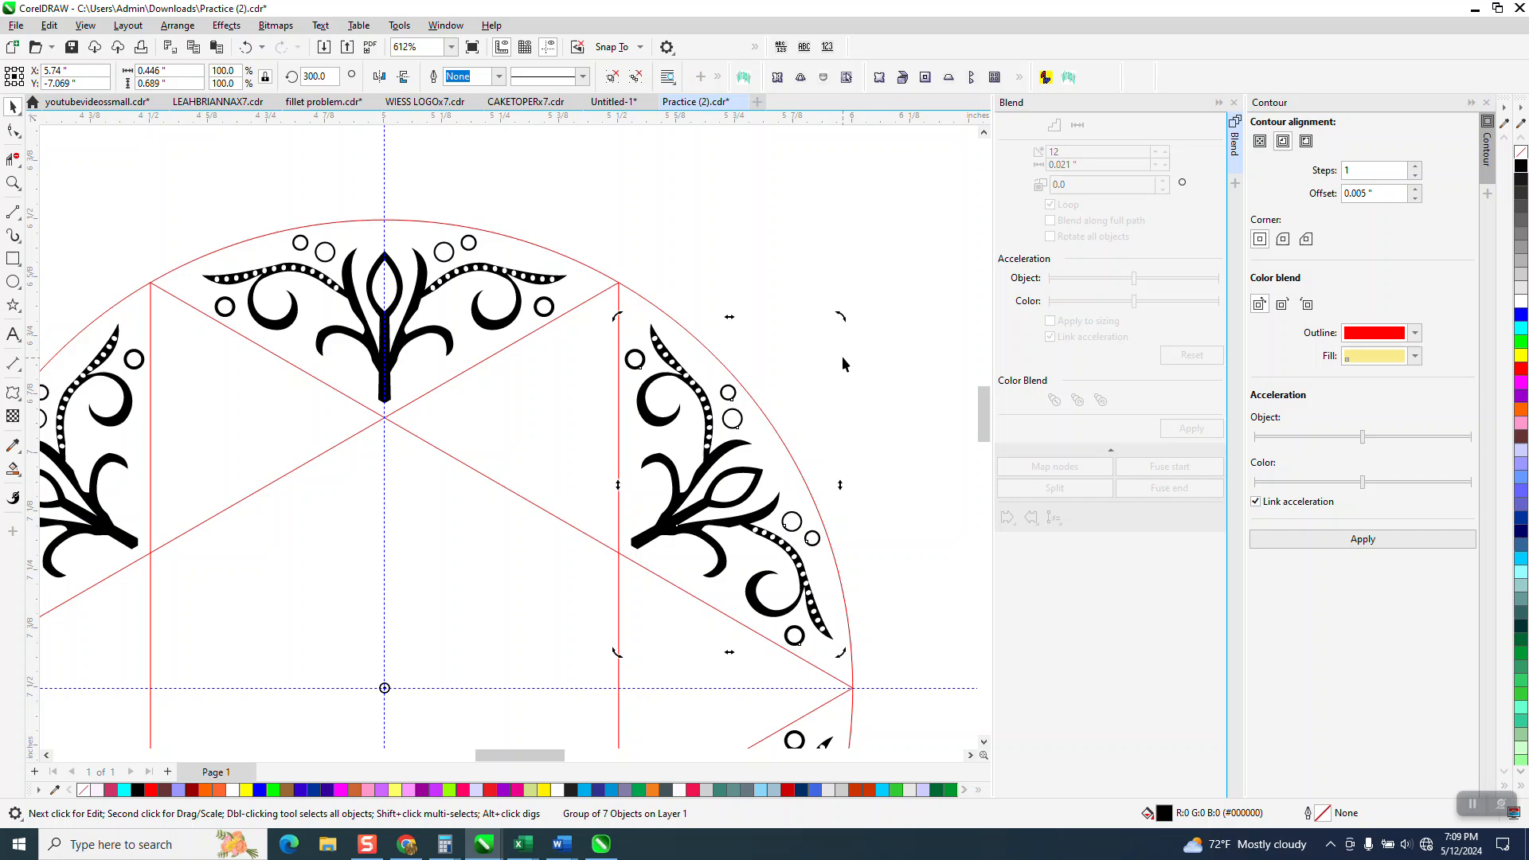
Step: Examine the six rotated ornaments up close and compare them with the scrollwork inside the original star artwork
scroll(772, 319, down, 3)
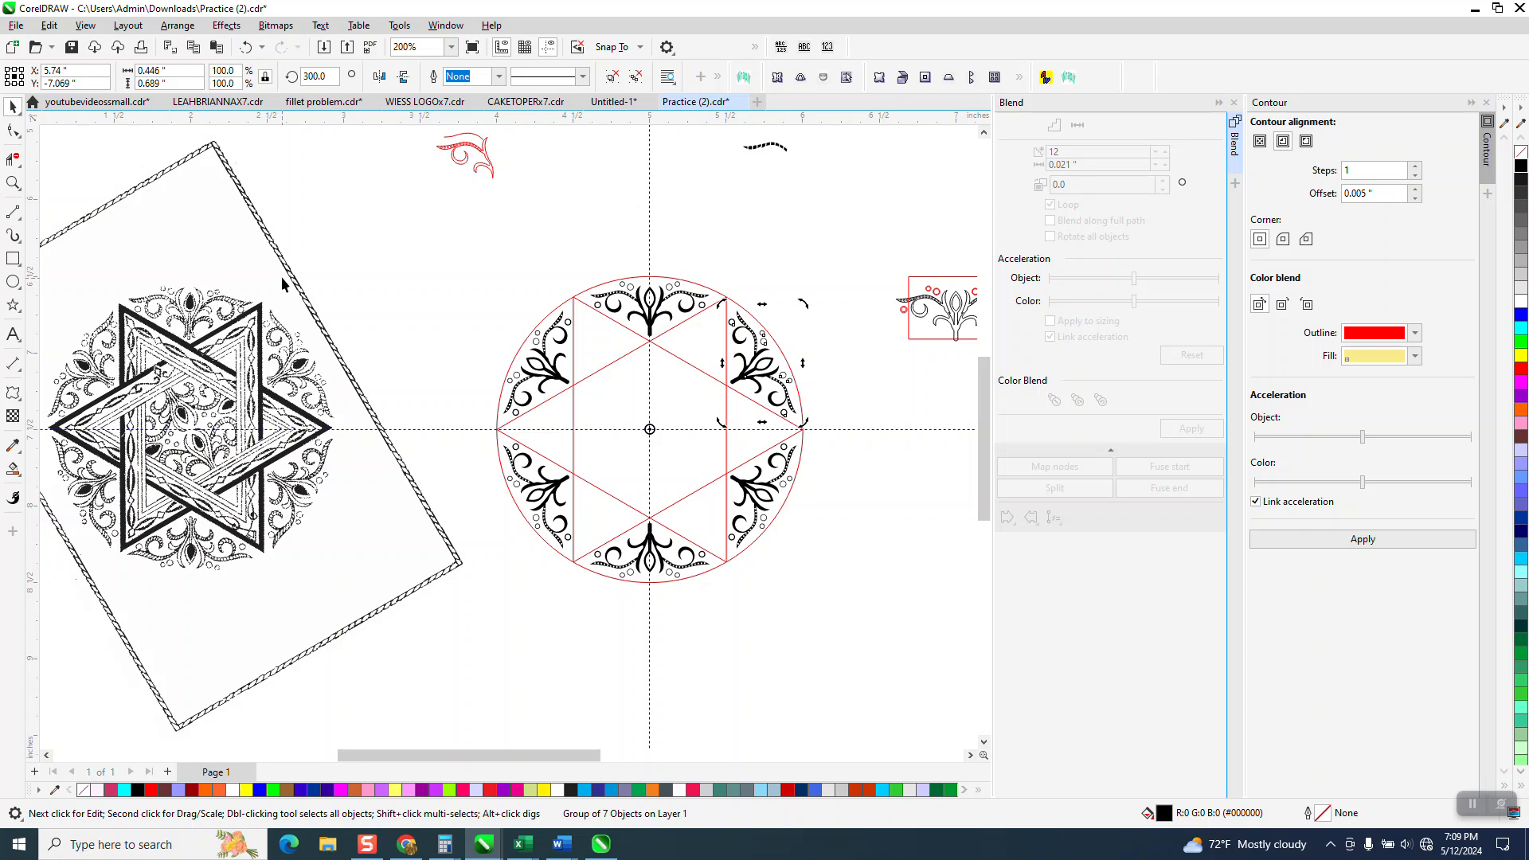
click(13, 183)
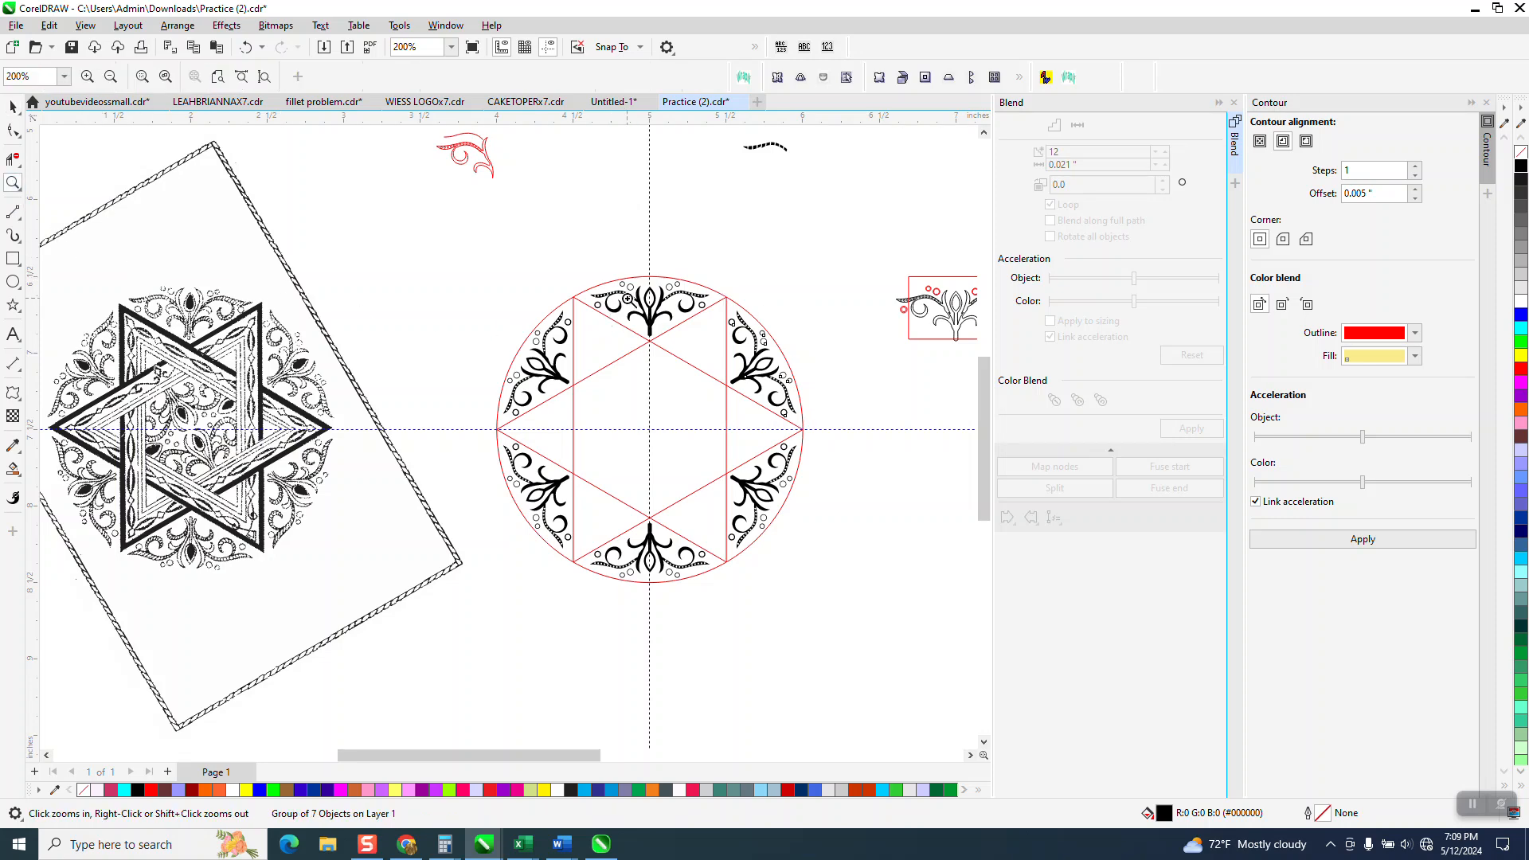
drag(678, 319, 678, 321)
scroll(444, 342, down, 3)
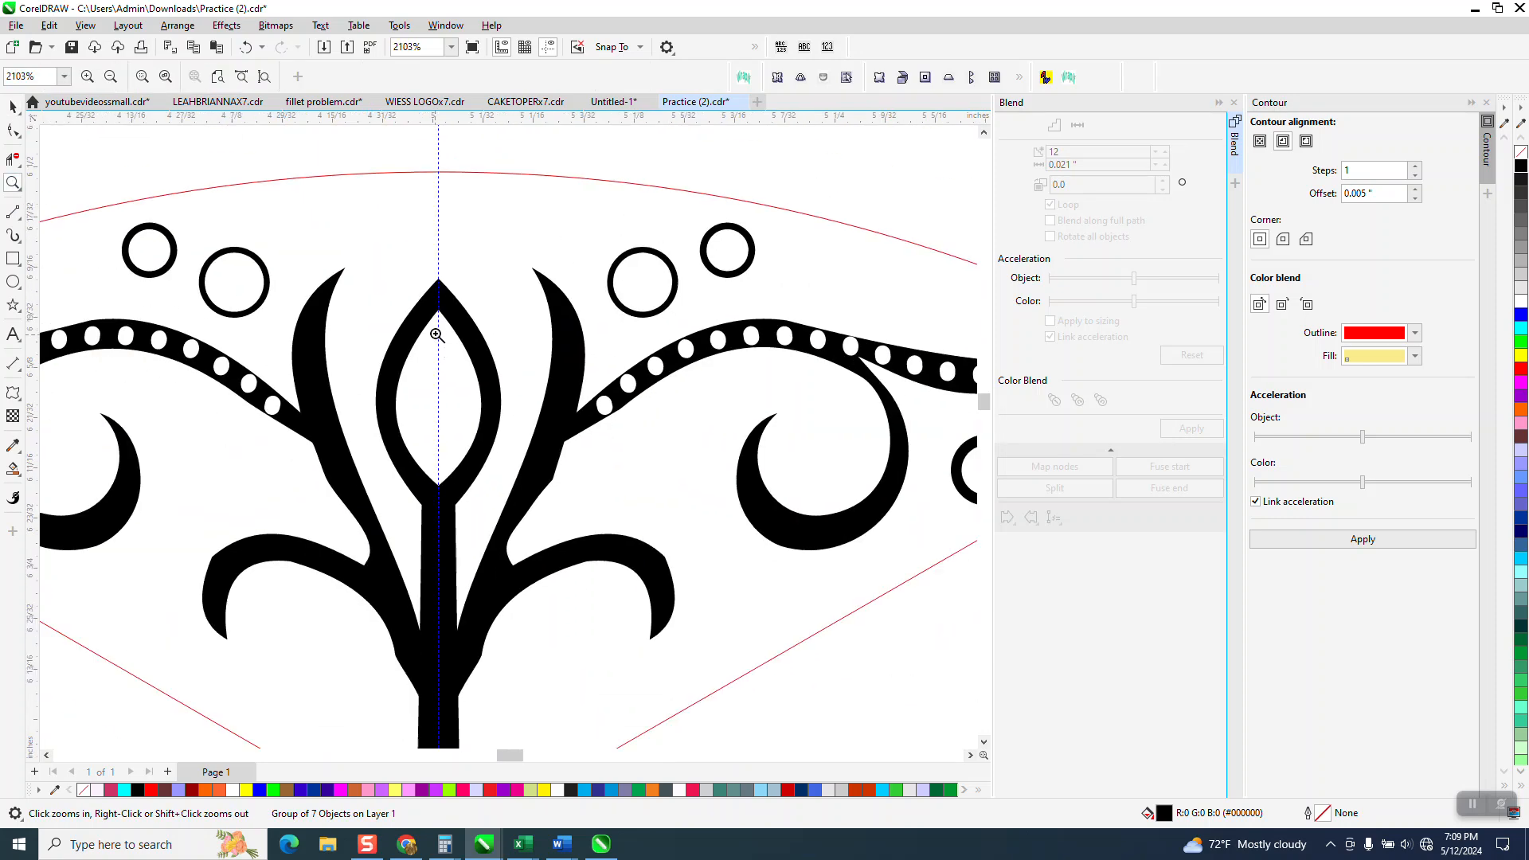
scroll(436, 341, down, 4)
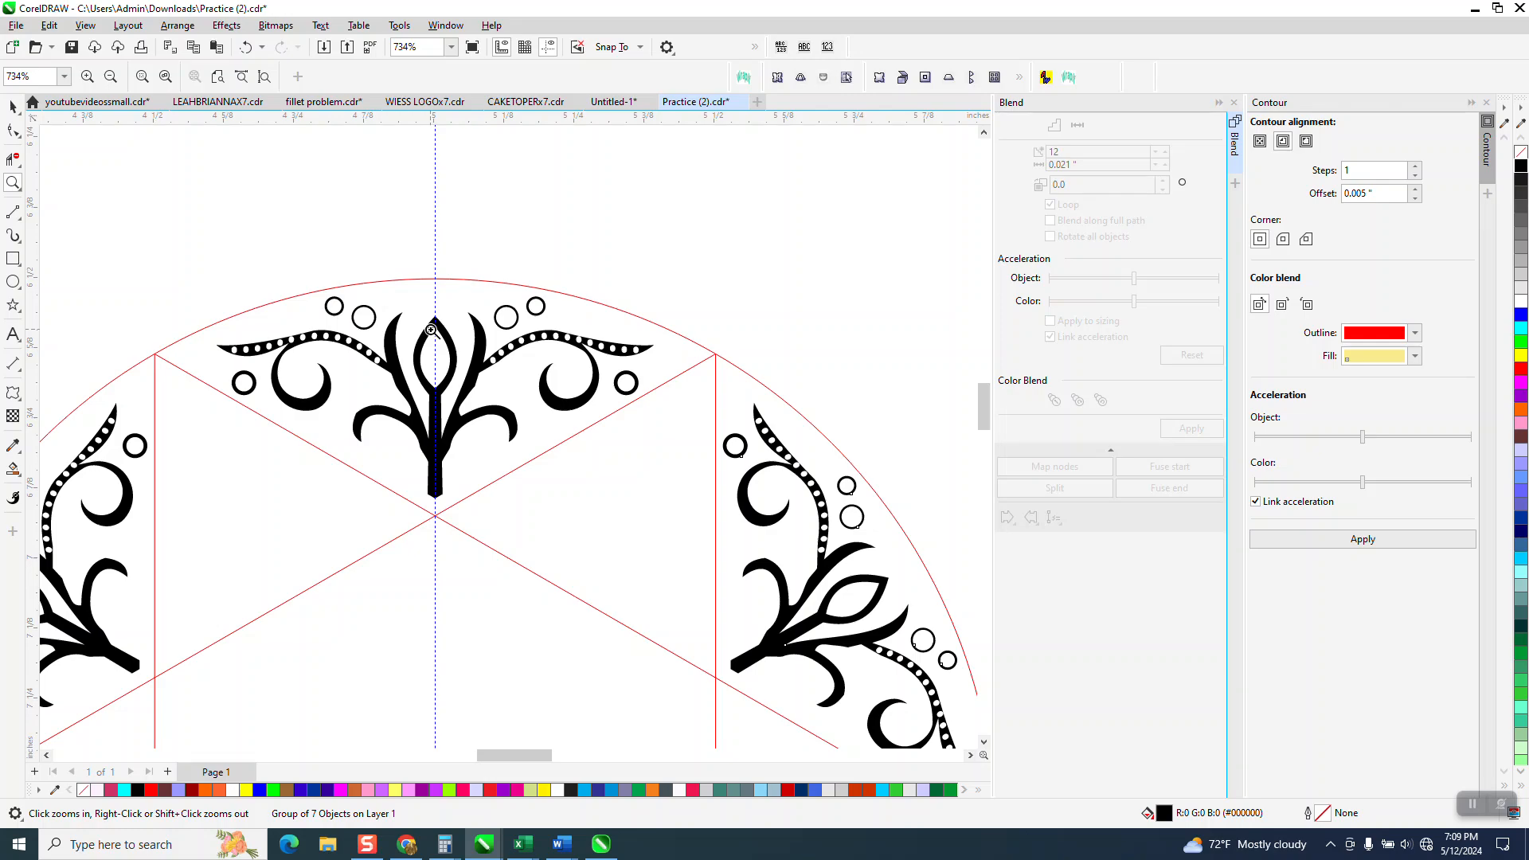
scroll(601, 336, down, 2)
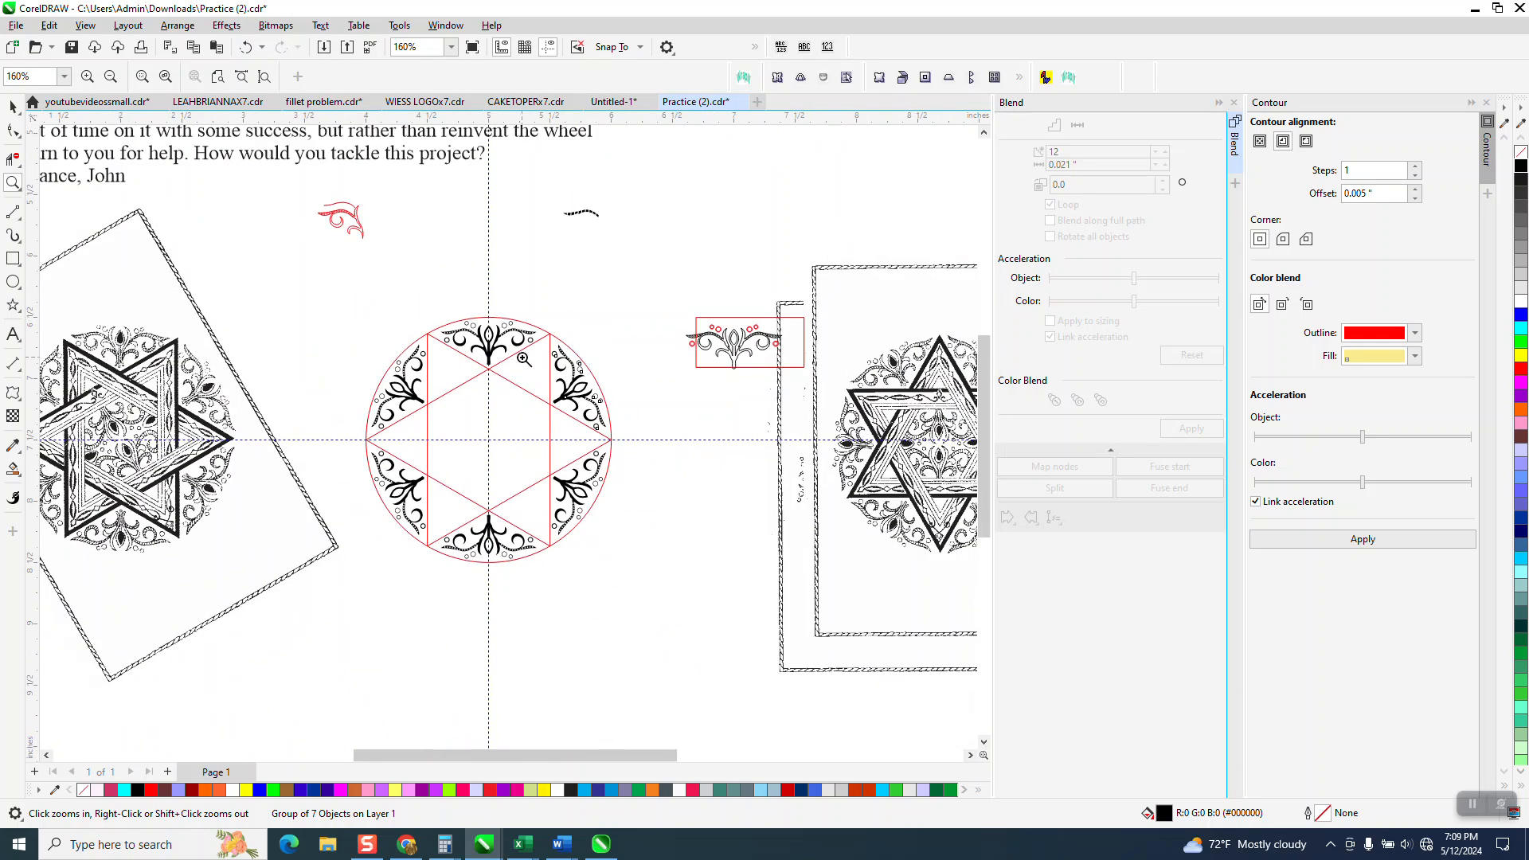
drag(124, 377, 273, 496)
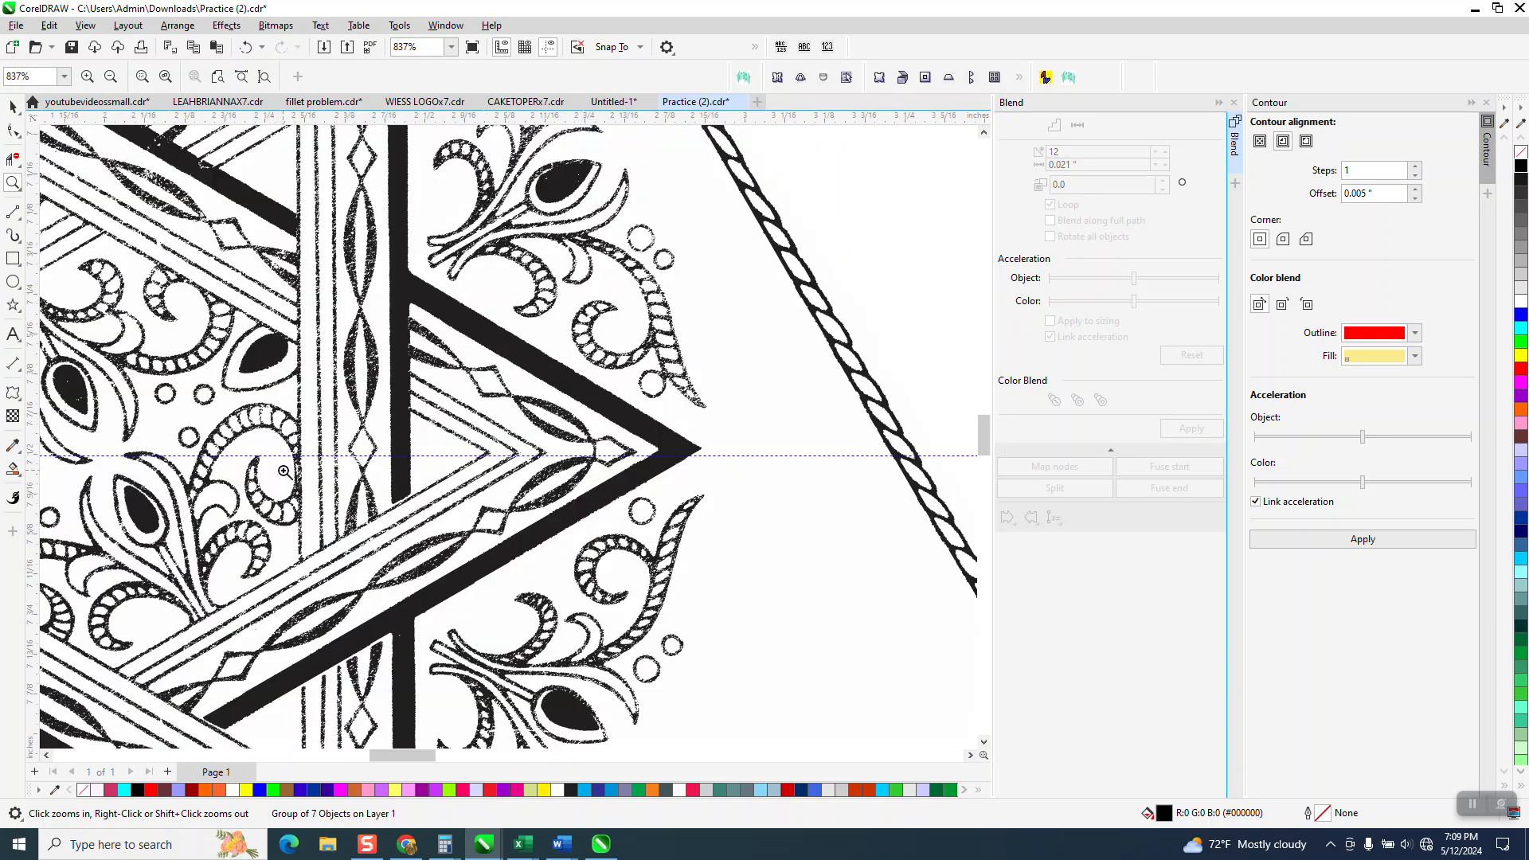
scroll(297, 373, down, 1)
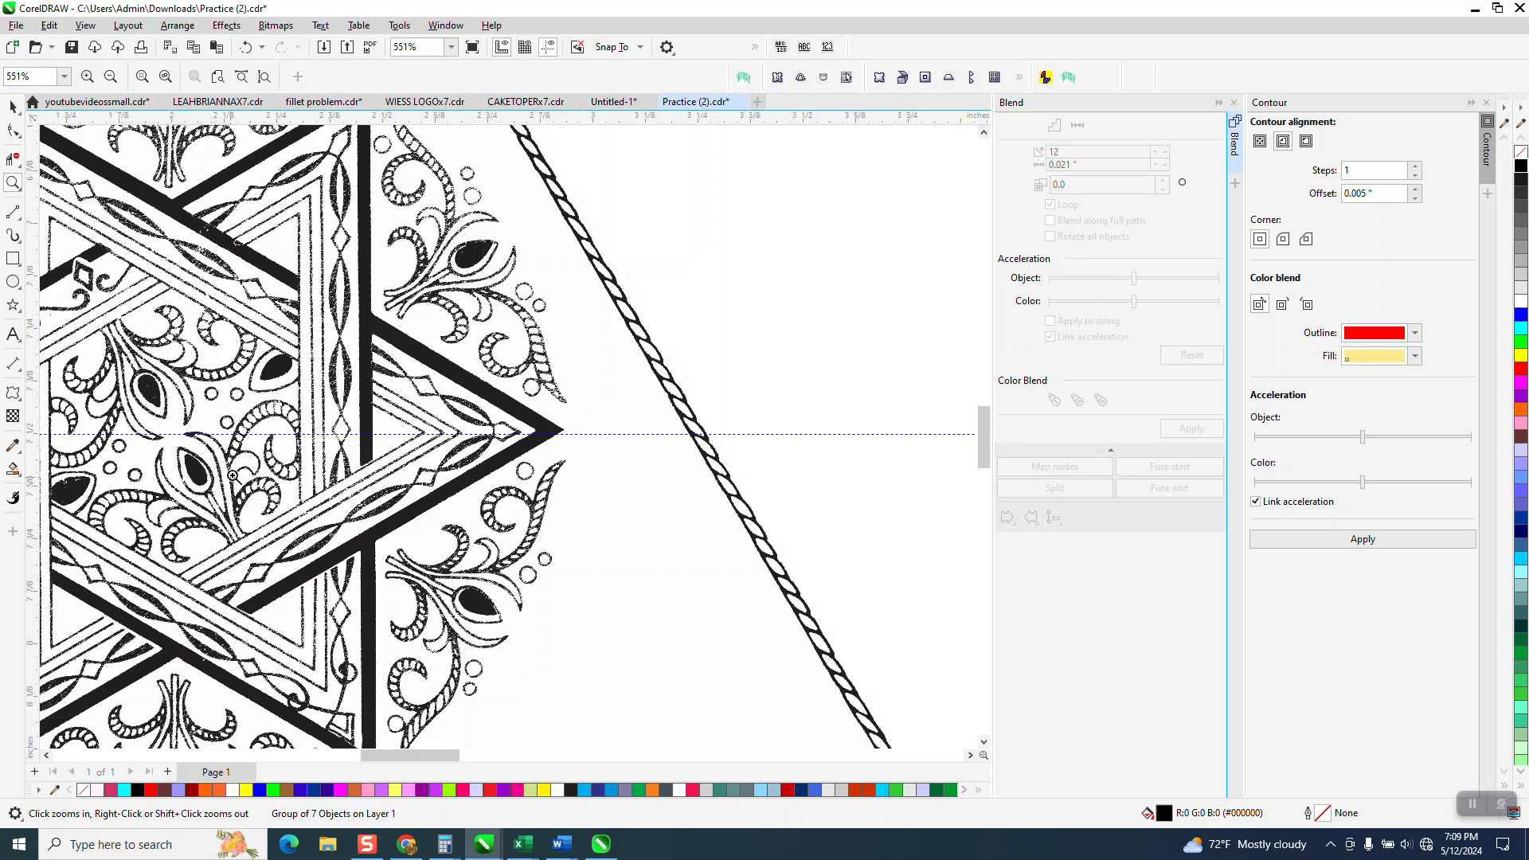
scroll(212, 455, down, 3)
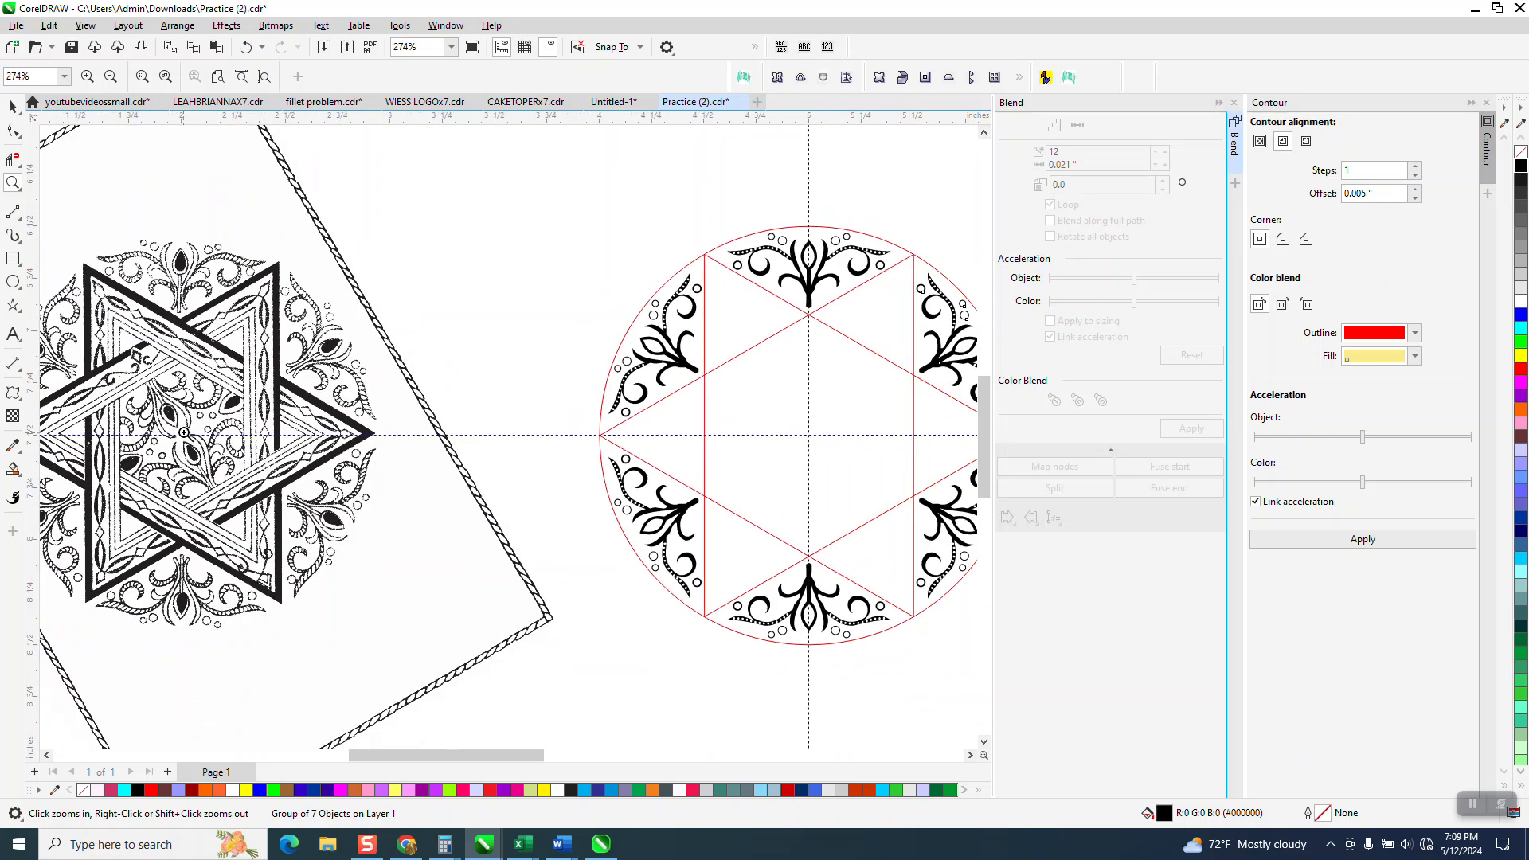